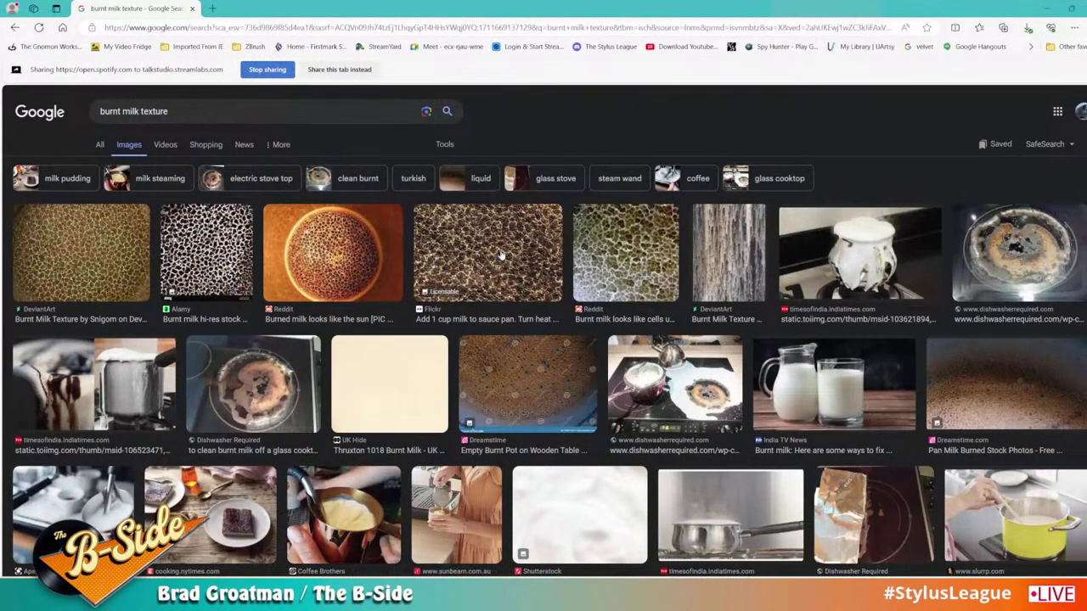
Step: Preview the DeviantArt burnt milk texture from the image results and open the image in a new tab
left_click(91, 269)
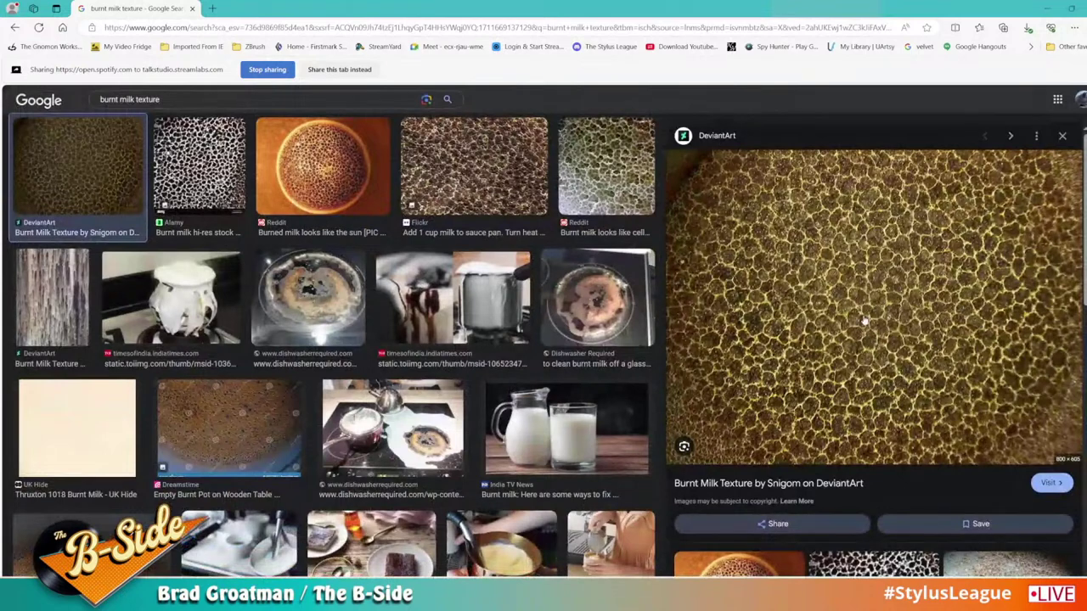
scroll(863, 323, "down", 2)
scroll(860, 342, "up", 2)
right_click(921, 310)
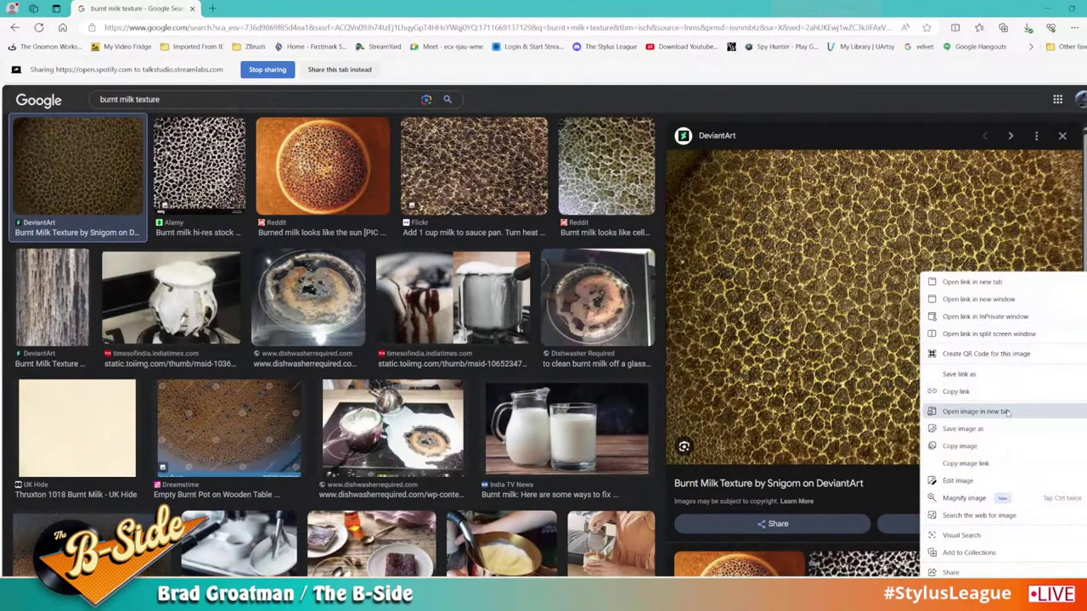
left_click(1007, 412)
left_click(262, 10)
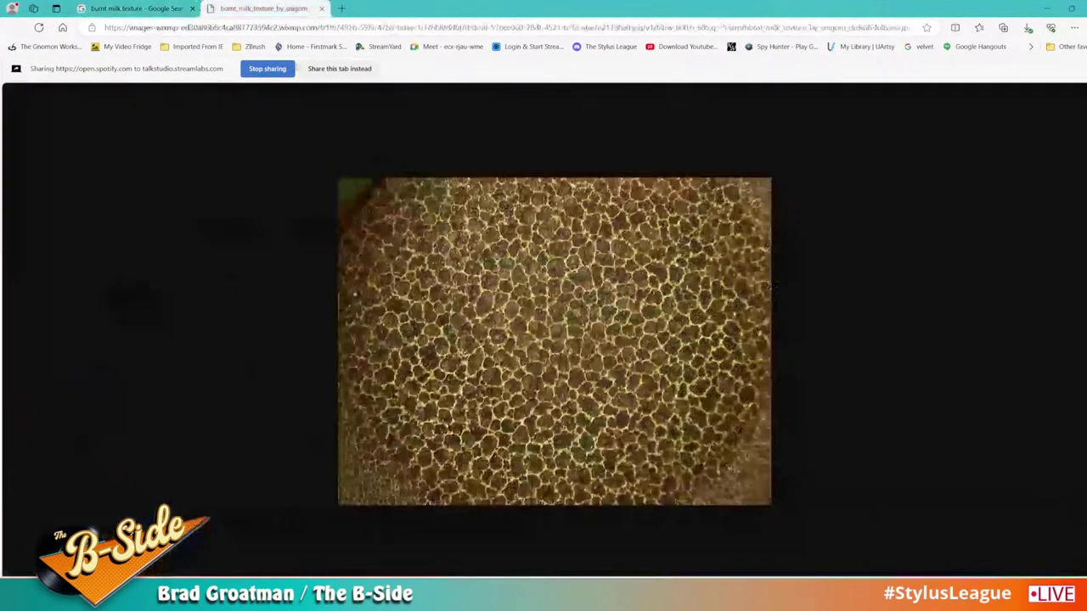
Step: Save the DeviantArt burnt milk image as a JPEG in the work/doodle folder on drive D and close its tab
right_click(522, 294)
left_click(550, 322)
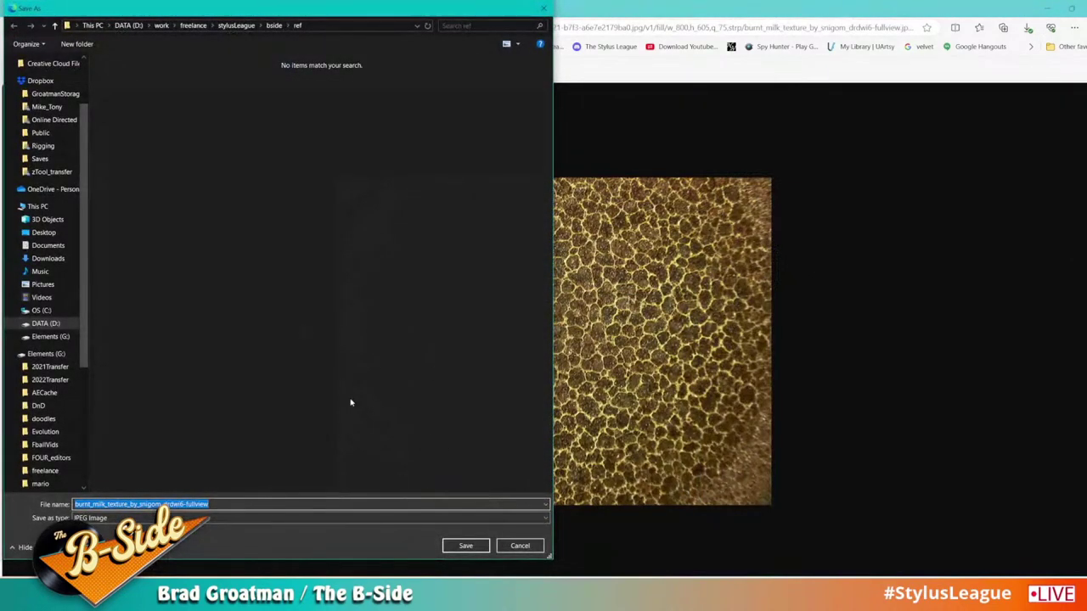
left_click(162, 26)
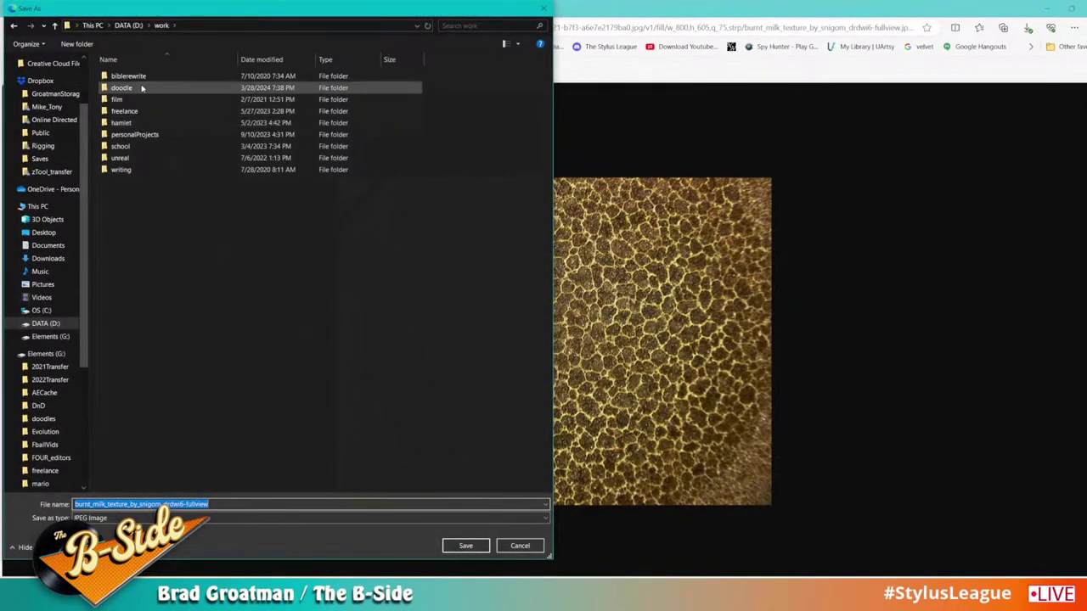
double_click(145, 88)
left_click(465, 546)
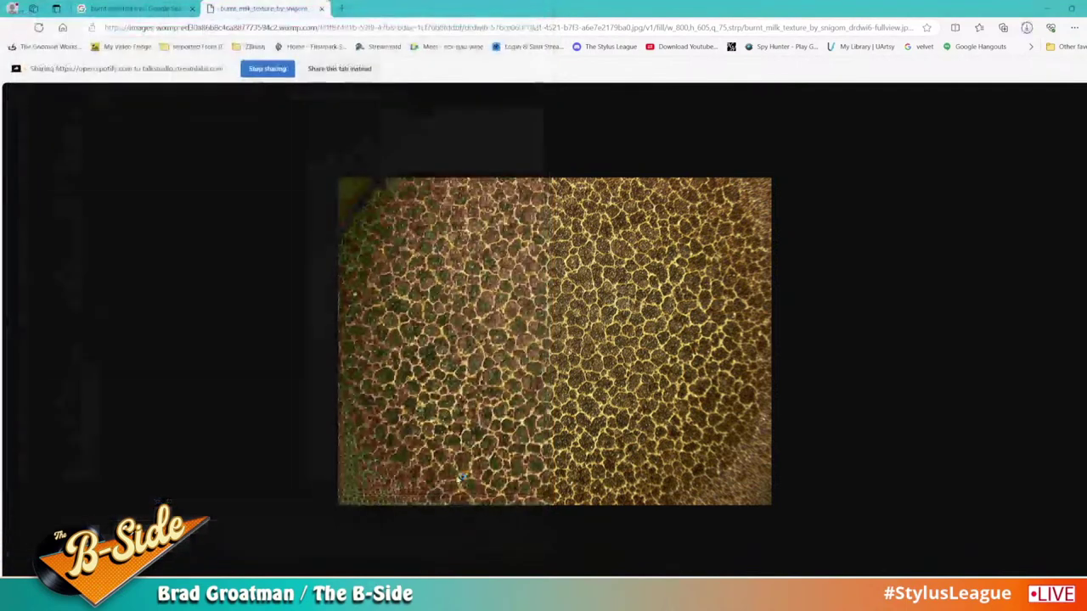
left_click(322, 9)
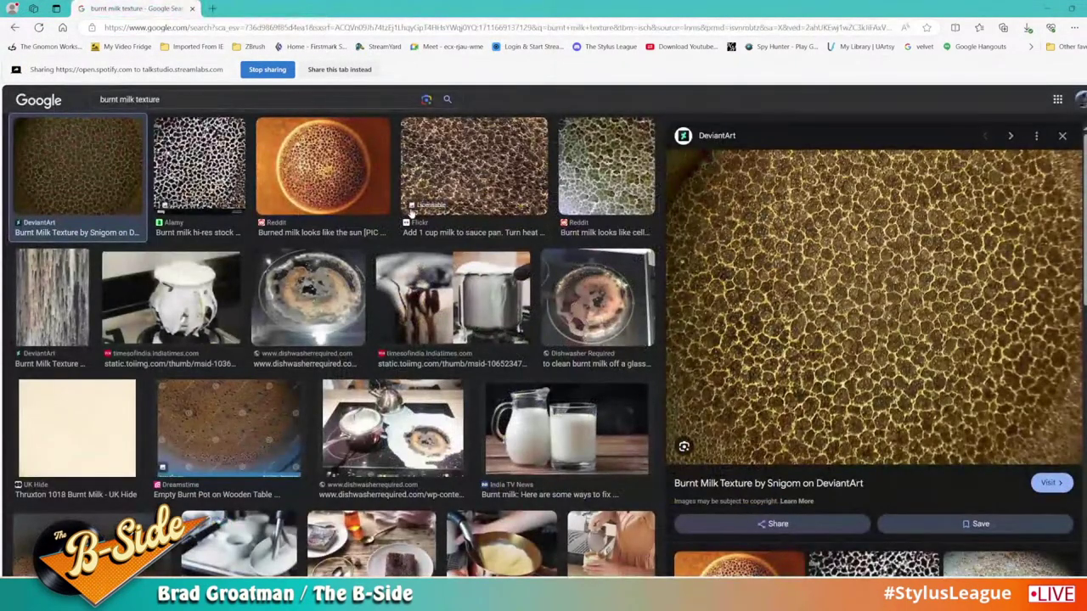
Step: Open the Flickr burnt milk image in its own tab and save it as a JPEG in the doodle folder
left_click(433, 170)
right_click(833, 259)
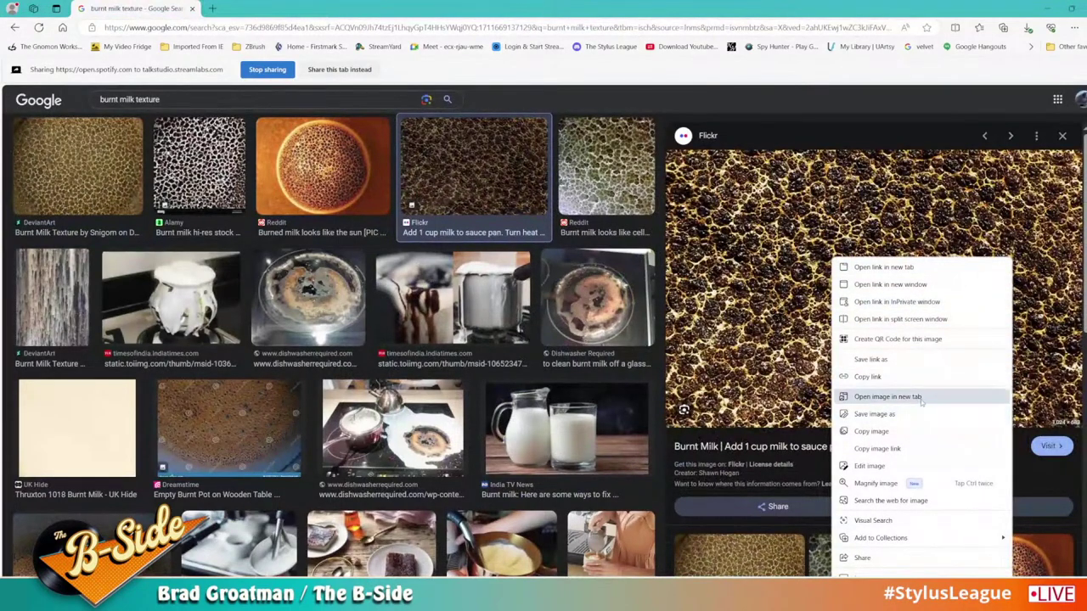
left_click(891, 397)
left_click(262, 10)
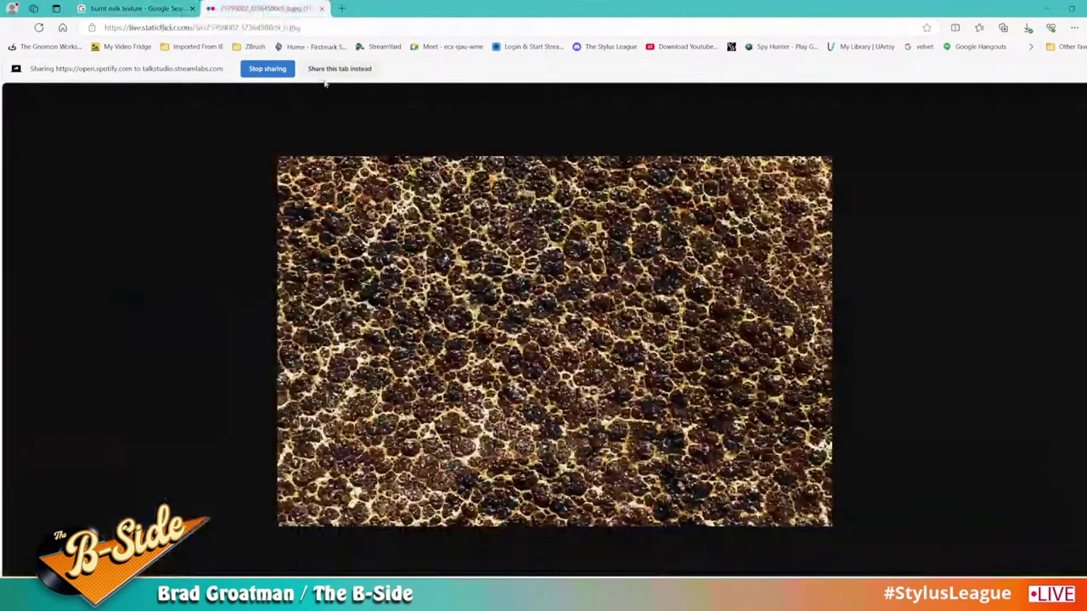
right_click(474, 260)
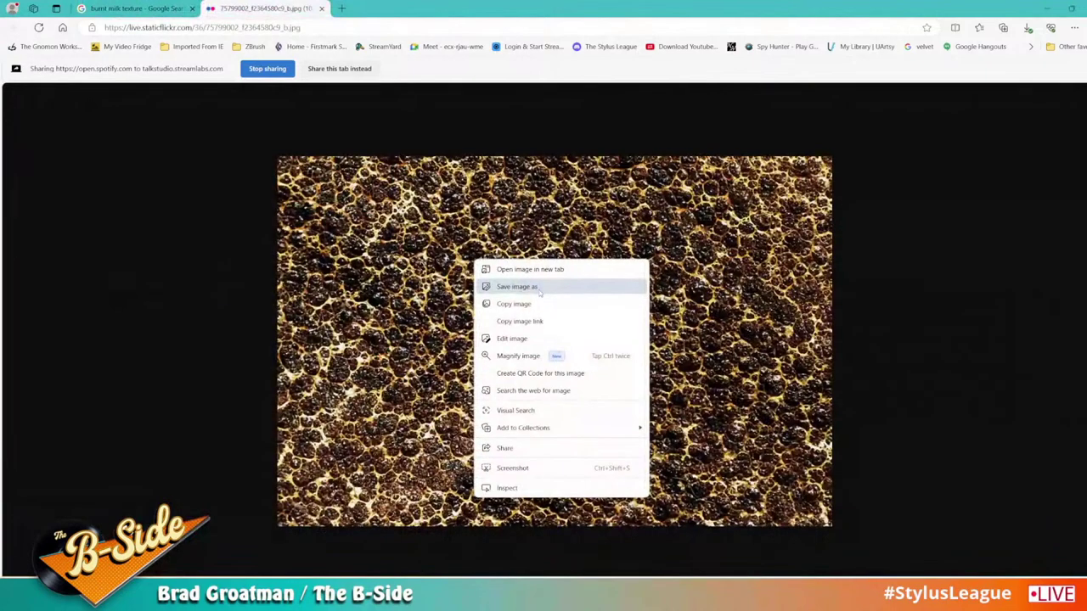
left_click(518, 286)
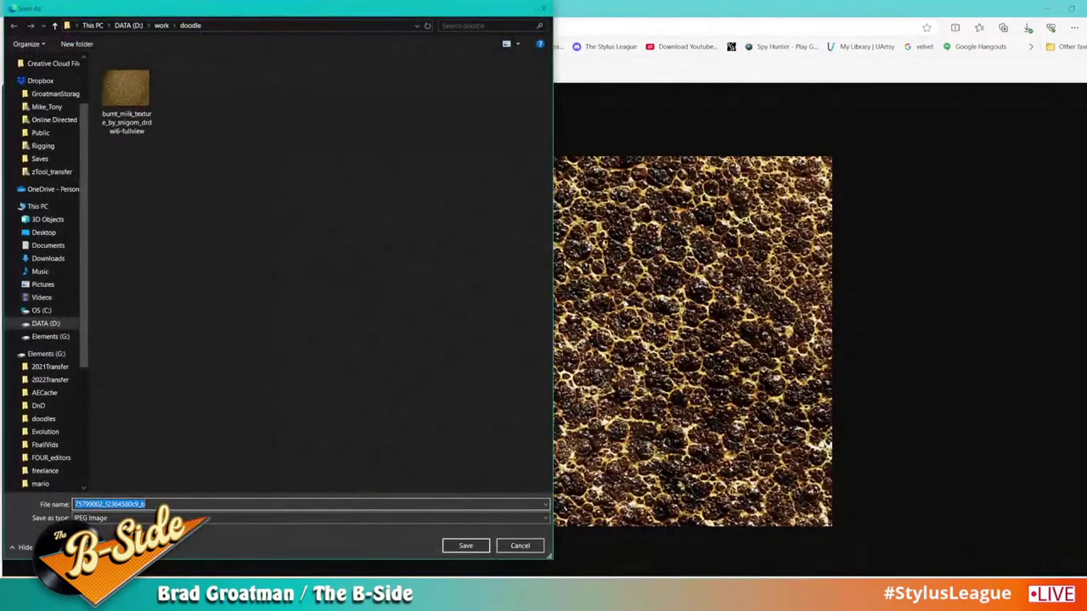
left_click(468, 547)
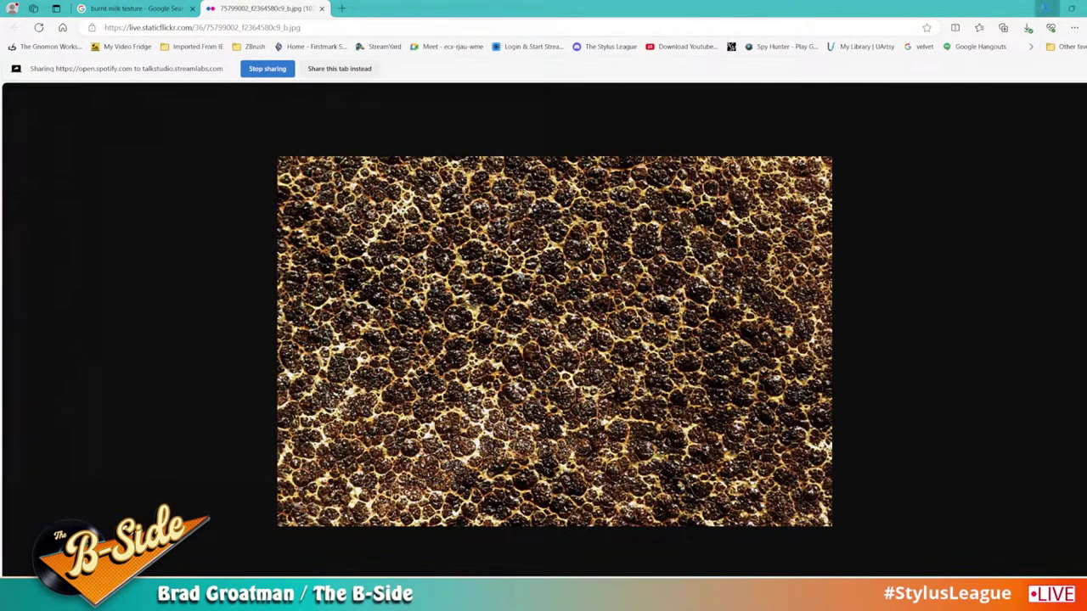
Step: Switch to Photoshop and show the BPR_Composite.psd creature image at 100%
left_click(1045, 8)
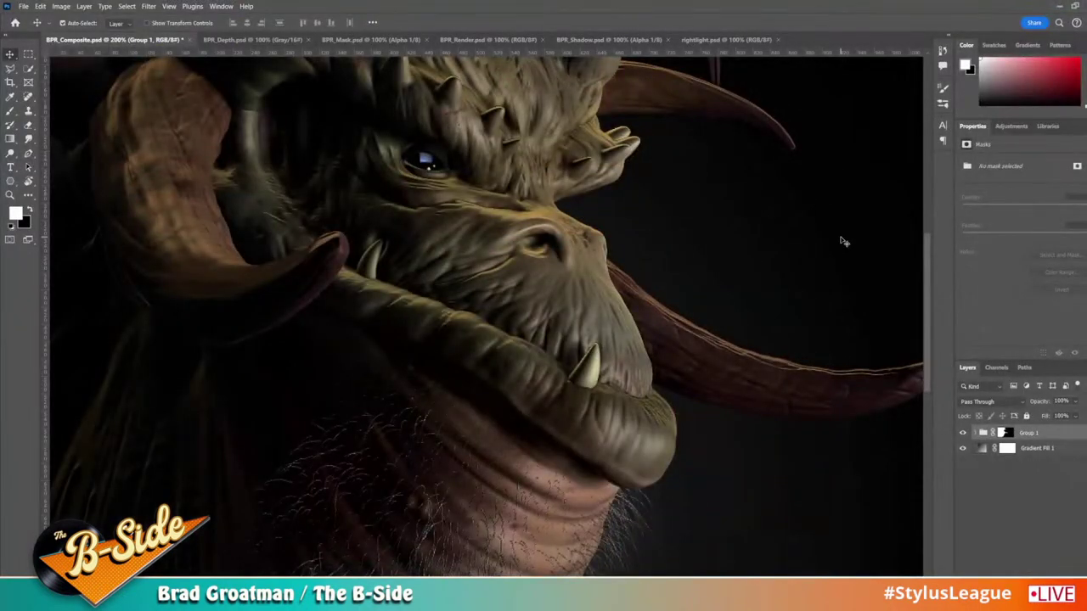
key("ctrl+plus")
key("ctrl+minus")
key("ctrl+minus")
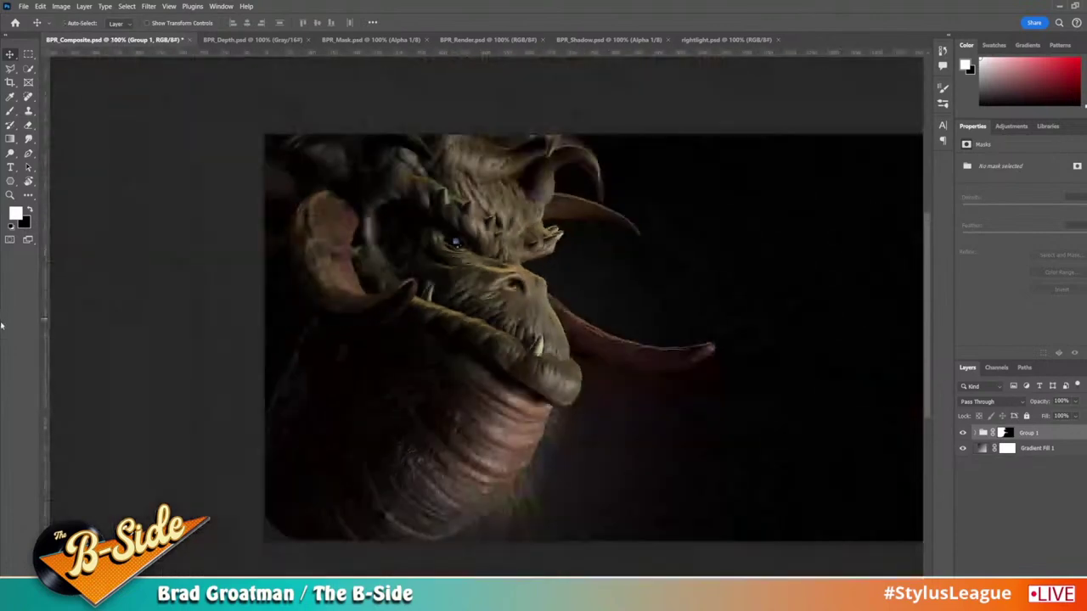
left_click(23, 6)
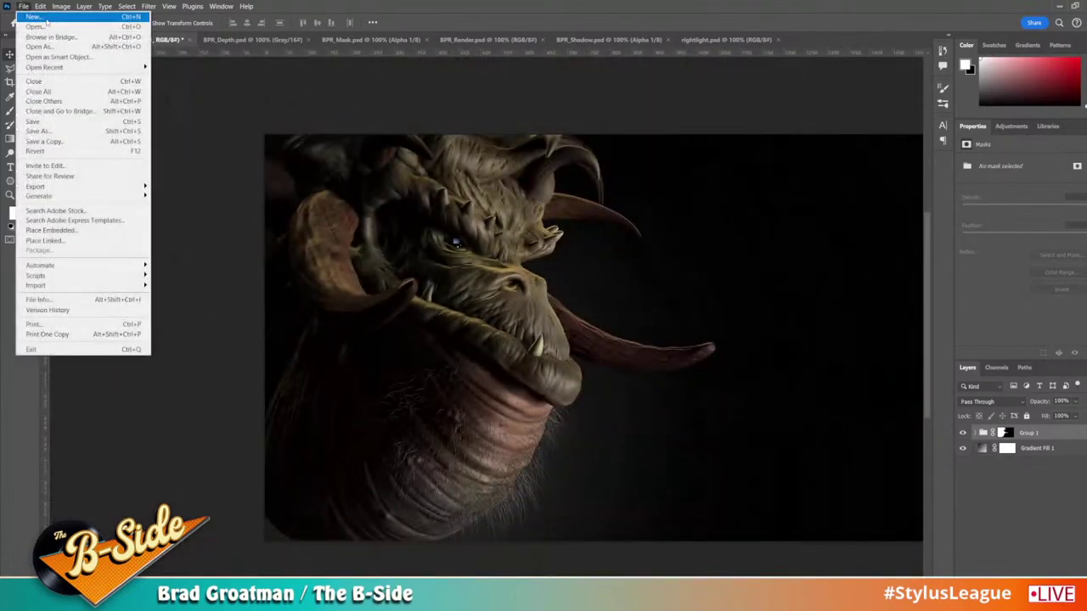
left_click(122, 230)
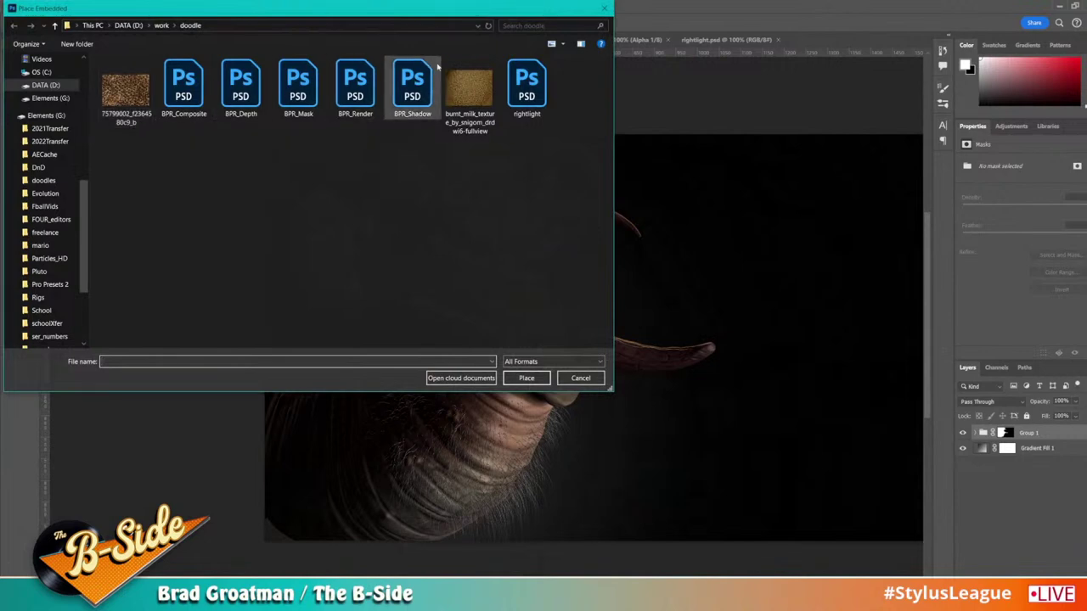
double_click(472, 88)
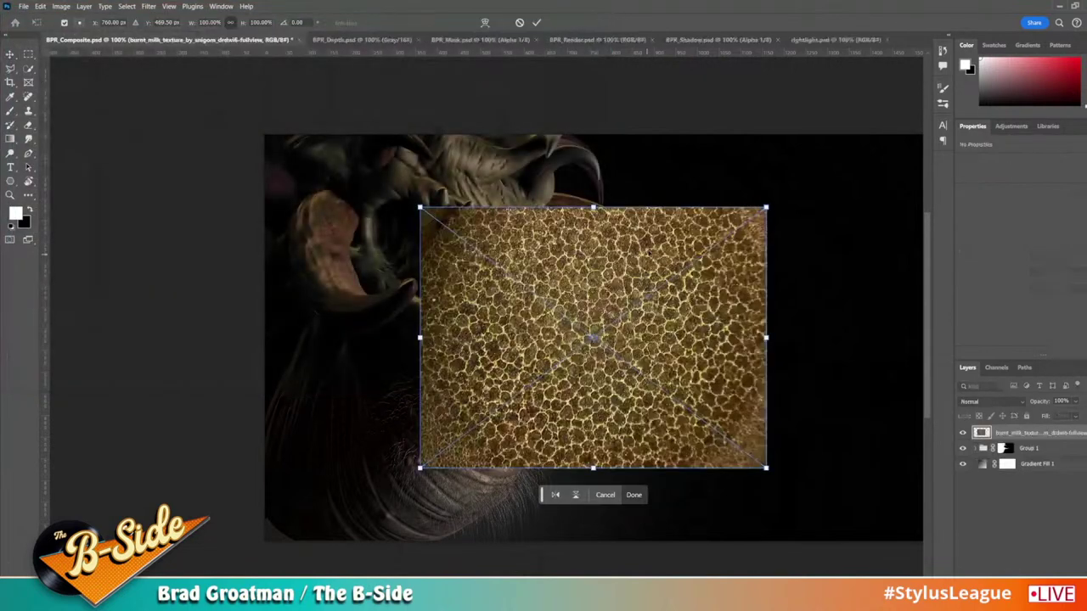
left_click_drag(698, 350, 511, 468)
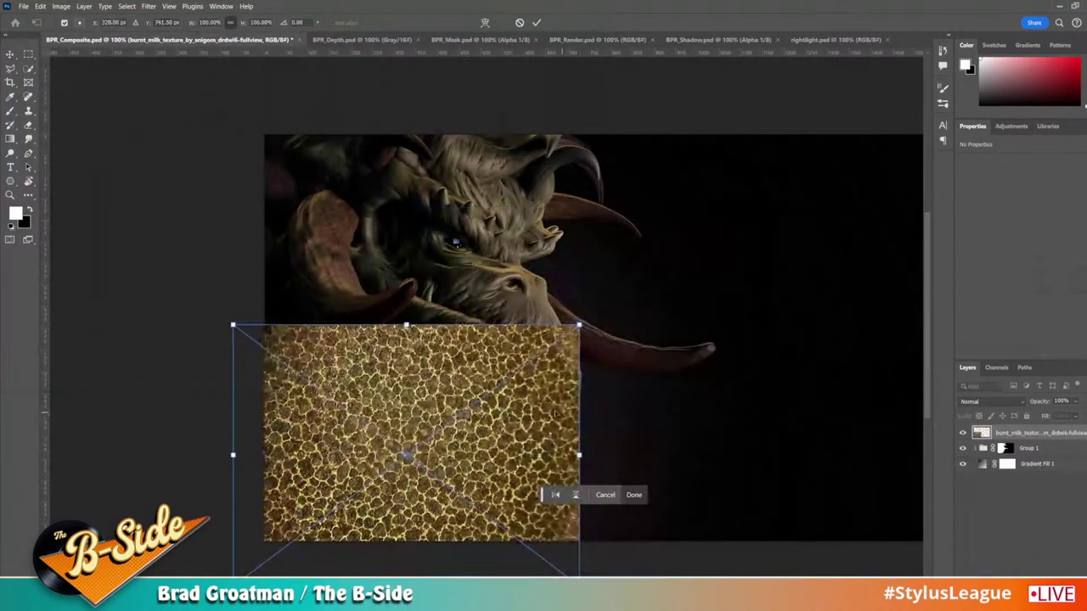
left_click_drag(594, 570, 696, 486)
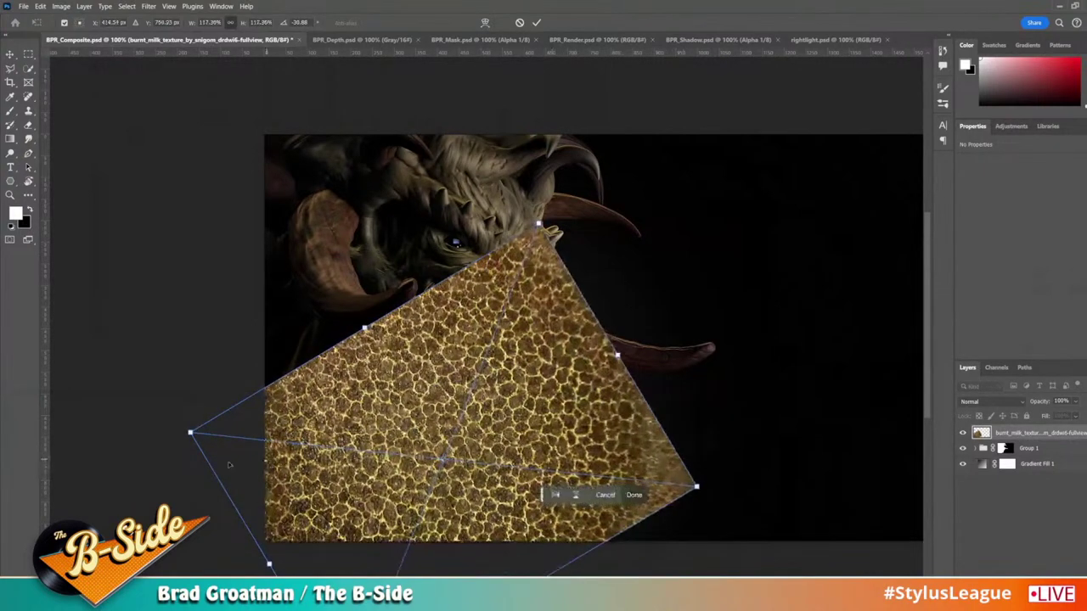
left_click_drag(157, 433, 192, 491)
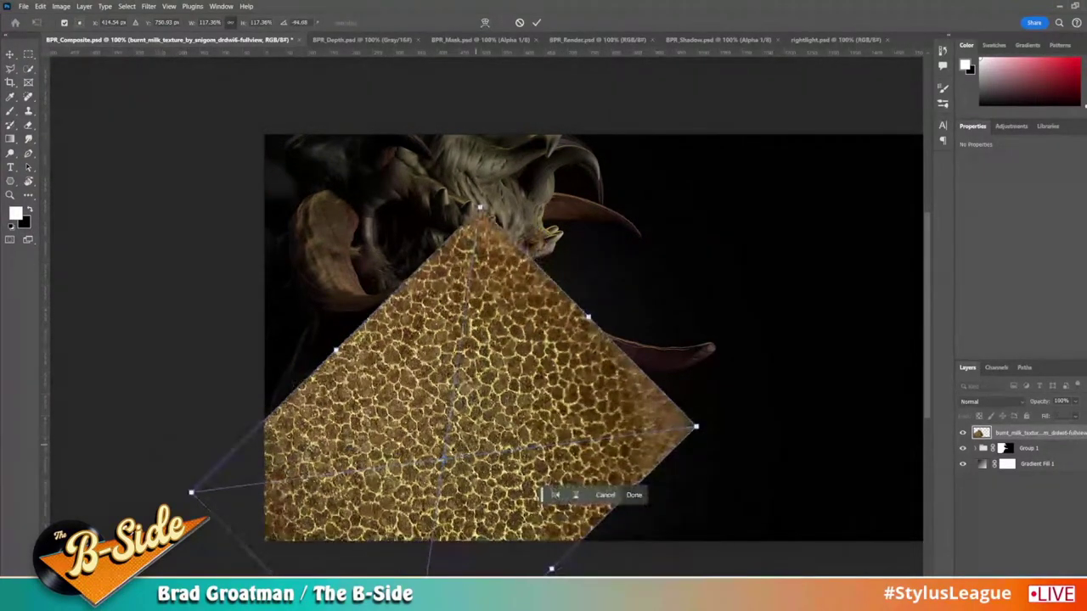
right_click(486, 427)
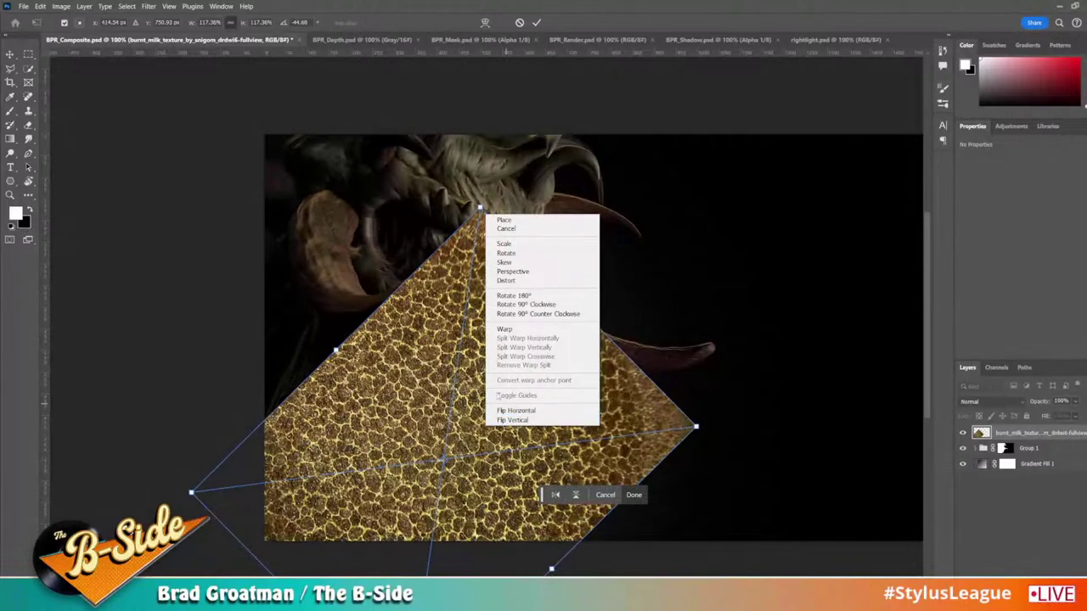
left_click(507, 329)
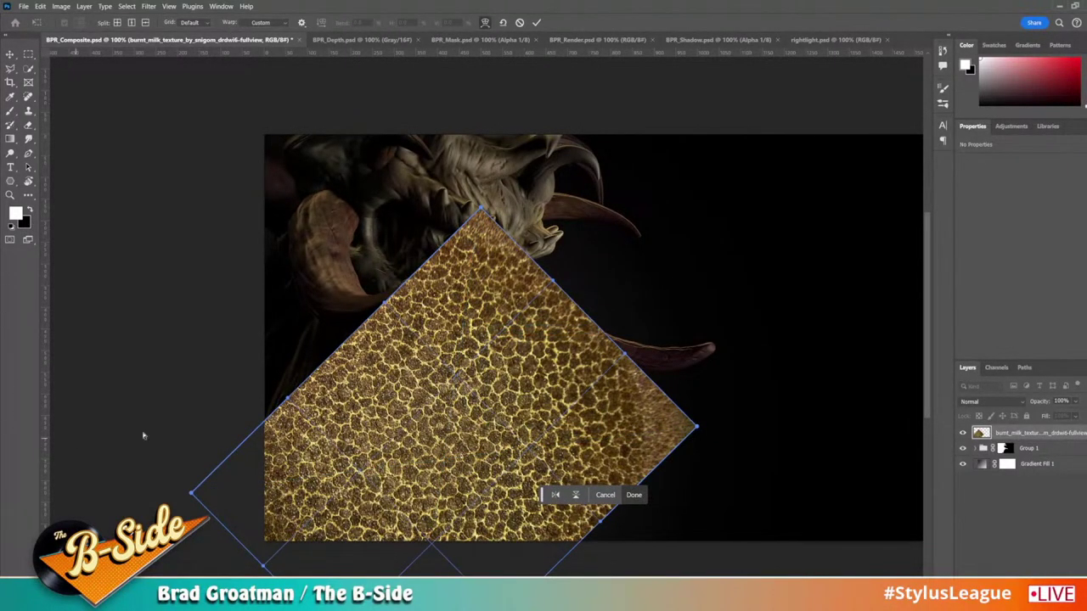
left_click_drag(407, 479, 433, 498)
left_click_drag(486, 490, 498, 509)
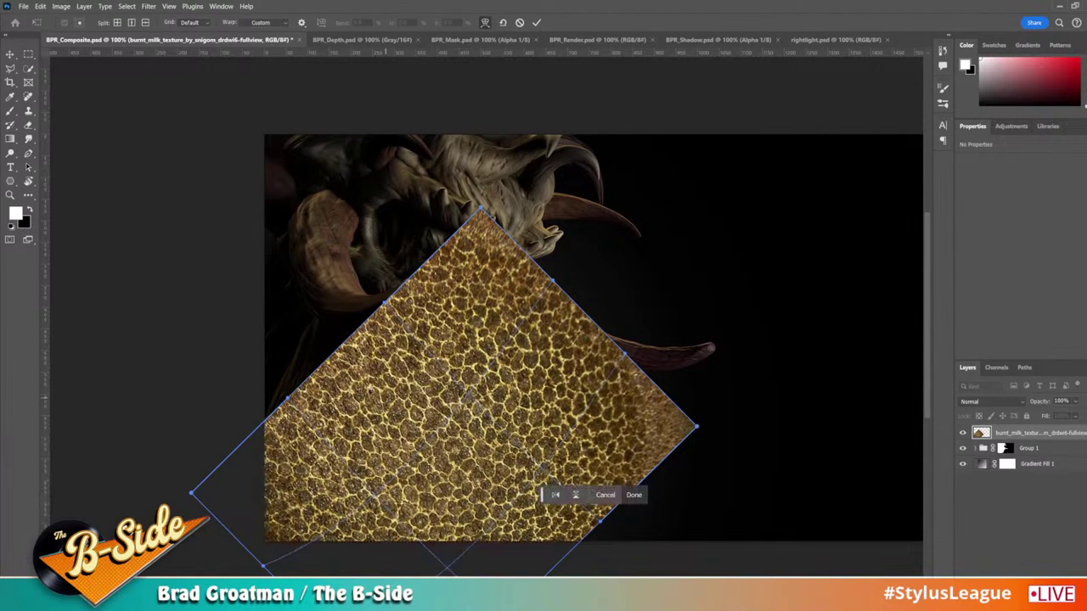
left_click_drag(349, 374, 365, 403)
left_click_drag(399, 331, 413, 355)
left_click_drag(457, 259, 465, 290)
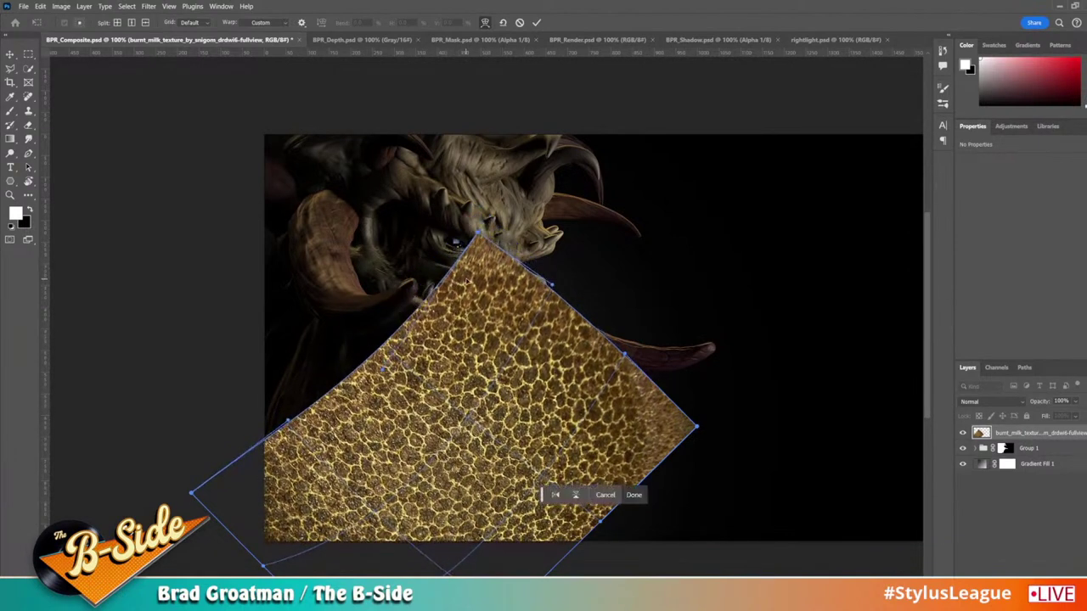
left_click_drag(501, 258, 487, 267)
left_click_drag(694, 429, 688, 386)
left_click(606, 494)
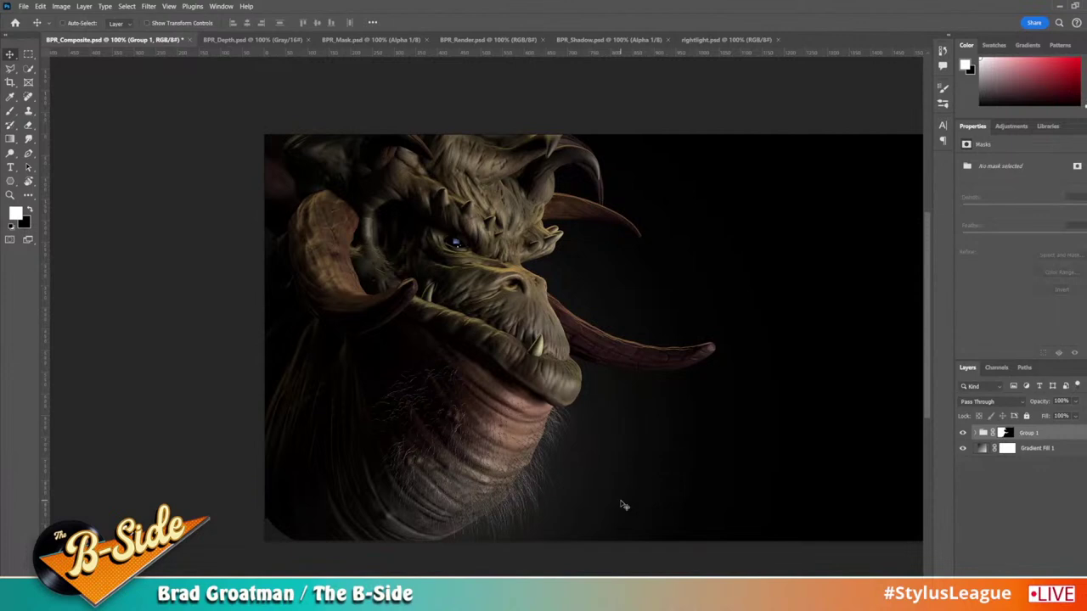
Step: Undo the last edit, then clear the selection and leave Group 1's mask view
key("ctrl+z")
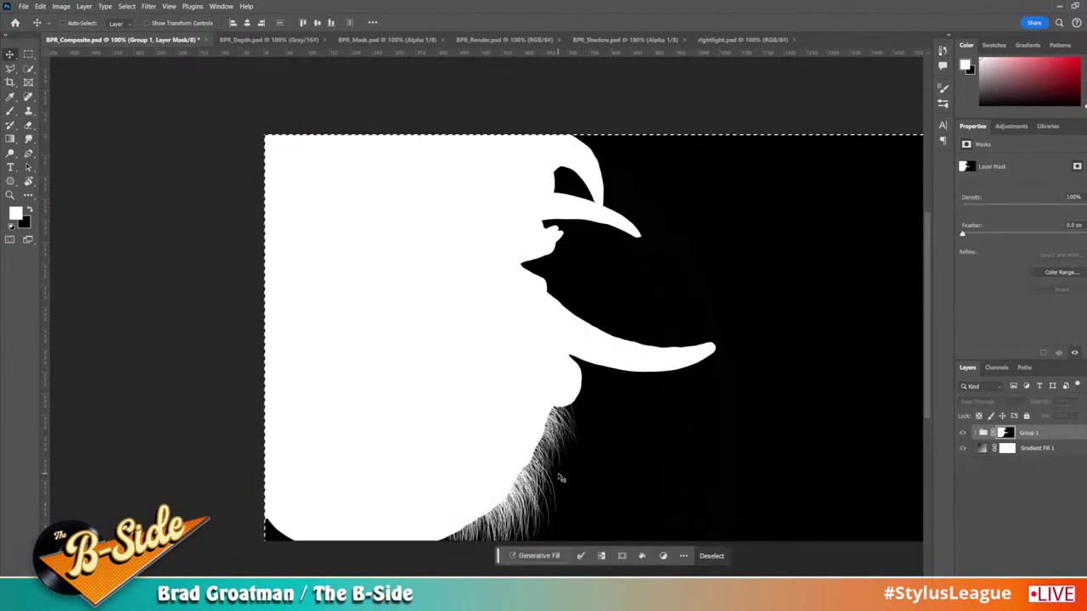
key("ctrl+d")
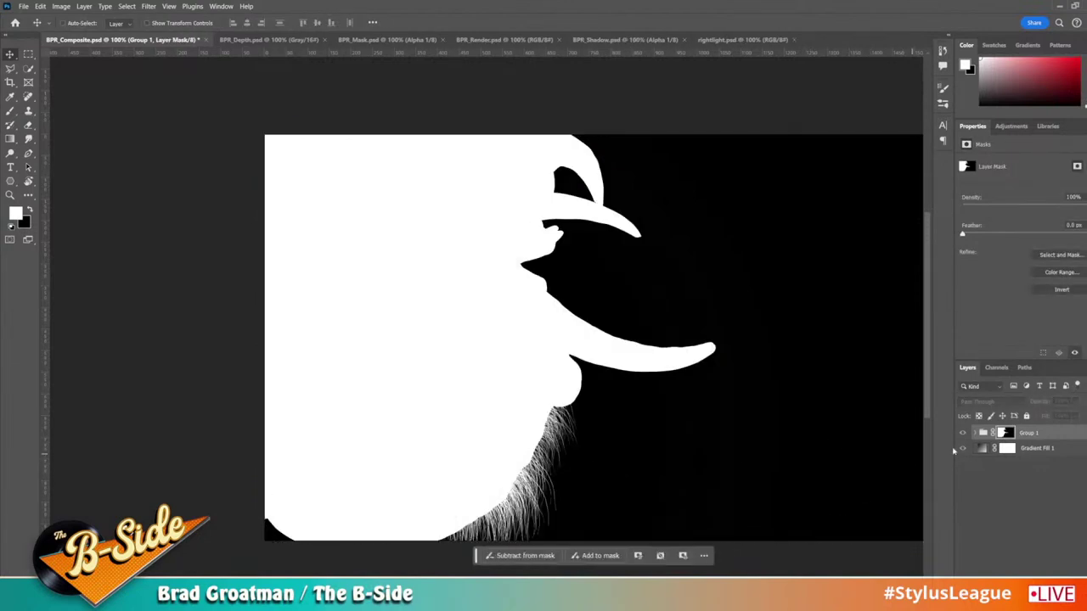
left_click(989, 433)
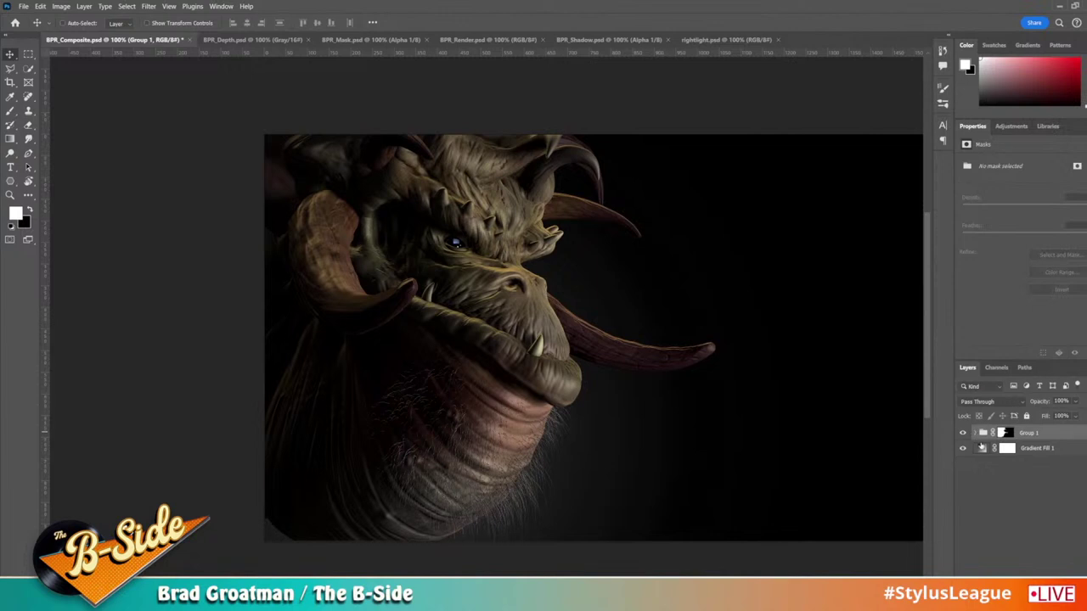
Step: Expand Group 1 and place the DeviantArt burnt milk texture from the doodle folder as an embedded image
left_click(978, 433)
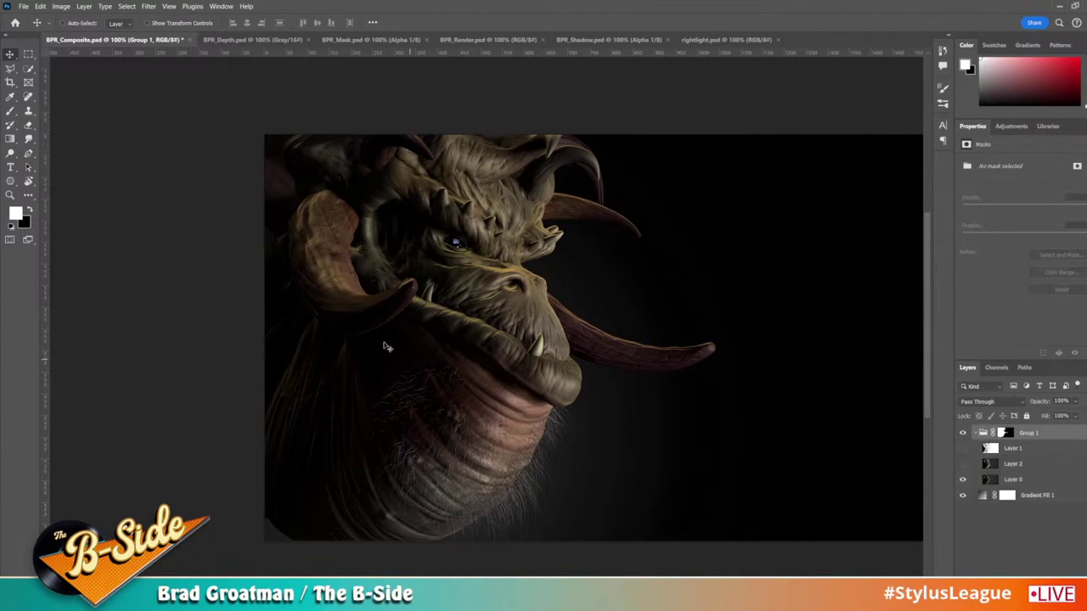
left_click(24, 7)
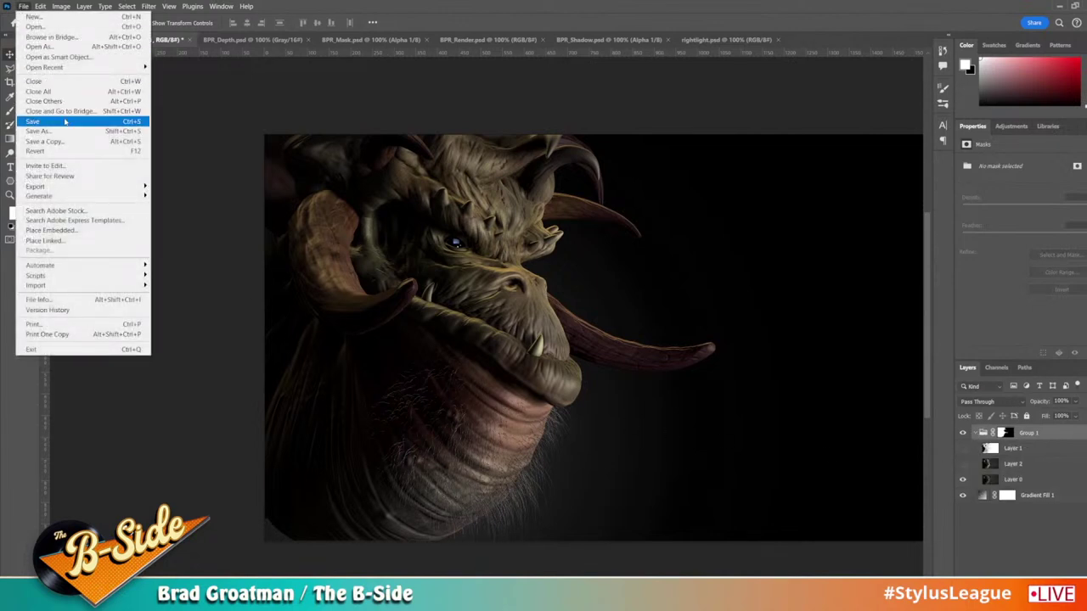
left_click(76, 230)
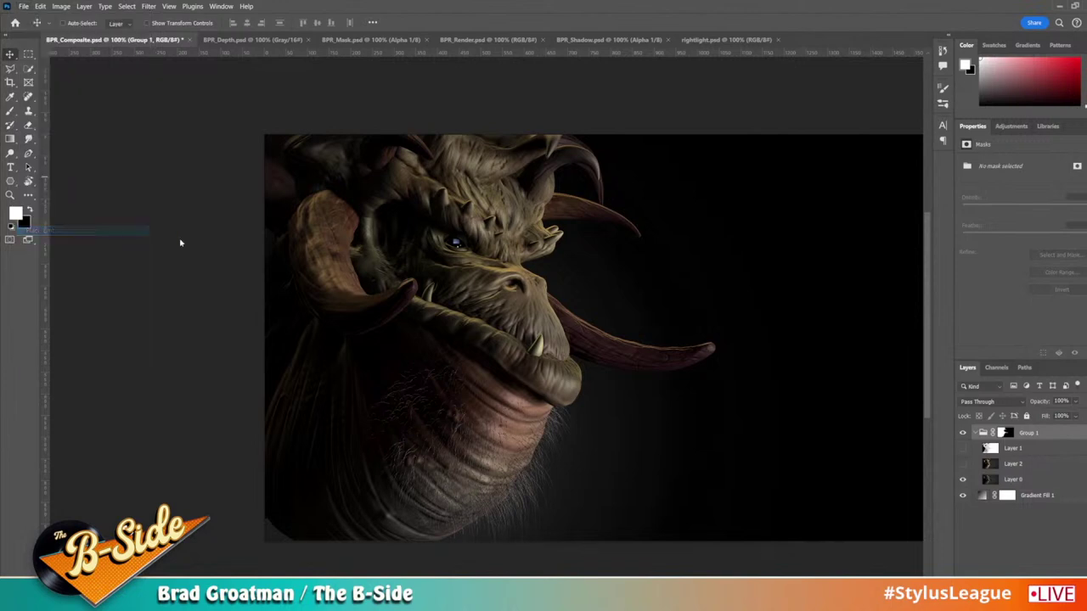
double_click(470, 89)
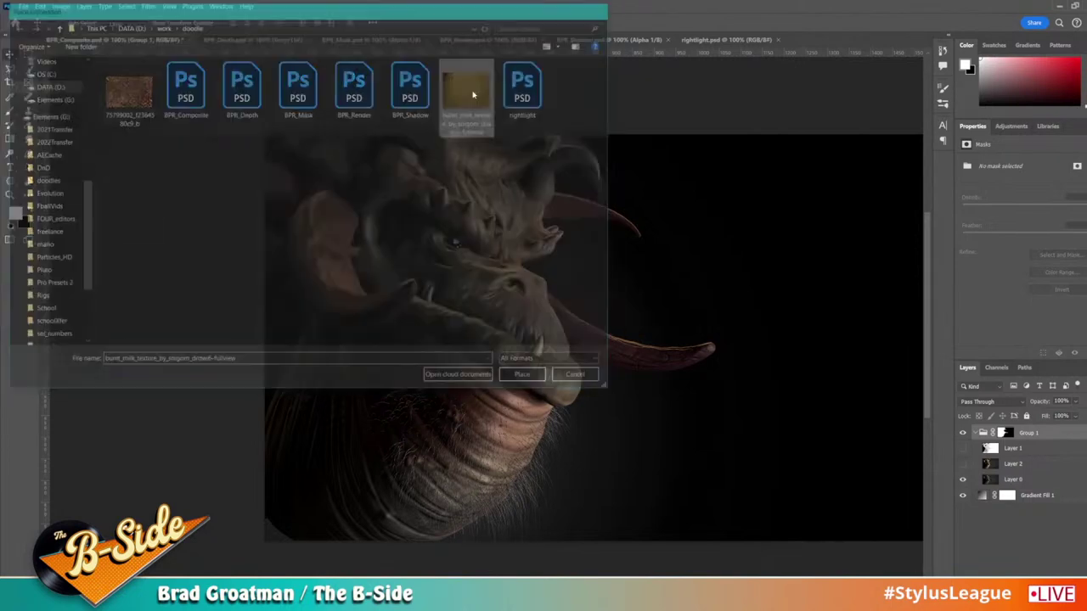
Step: Rotate the placed burnt milk texture about -34.5° over the throat and warp its edges to follow the throat's curvature
left_click_drag(501, 341, 330, 431)
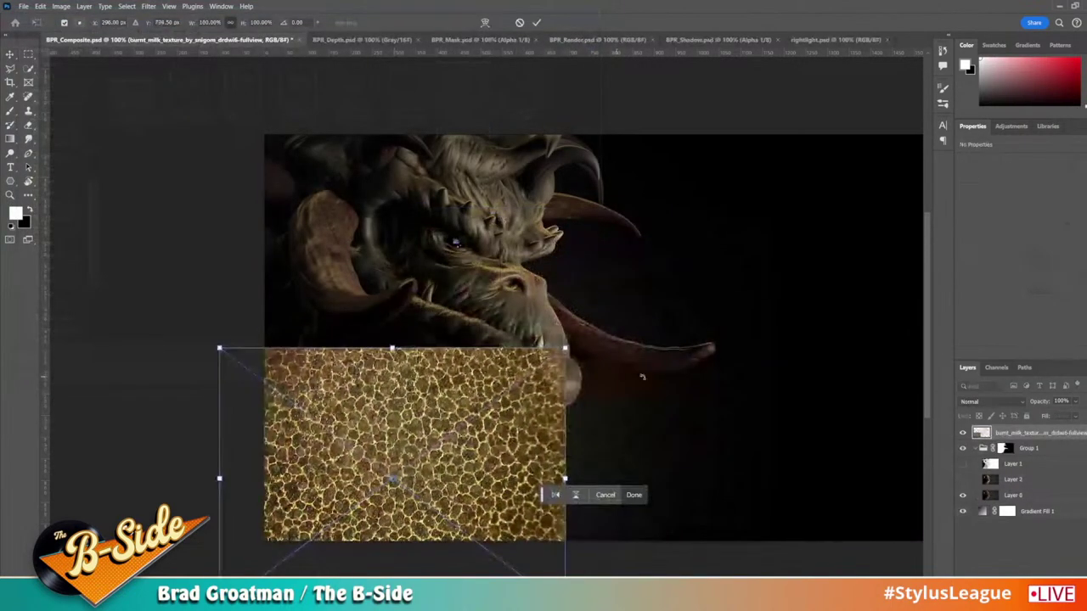
left_click_drag(571, 343, 460, 272)
right_click(477, 216)
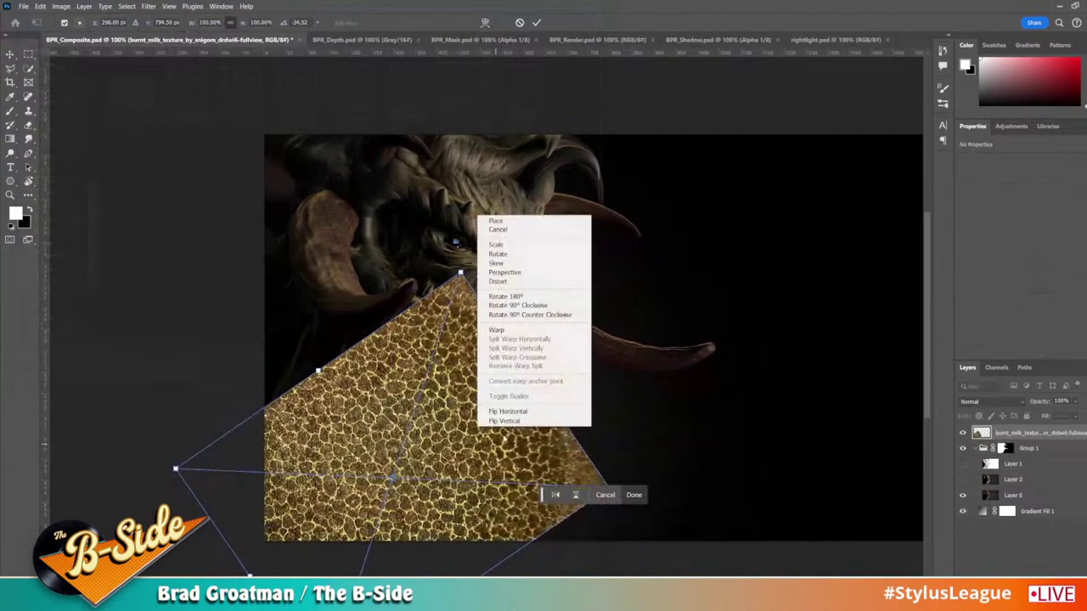
left_click(508, 329)
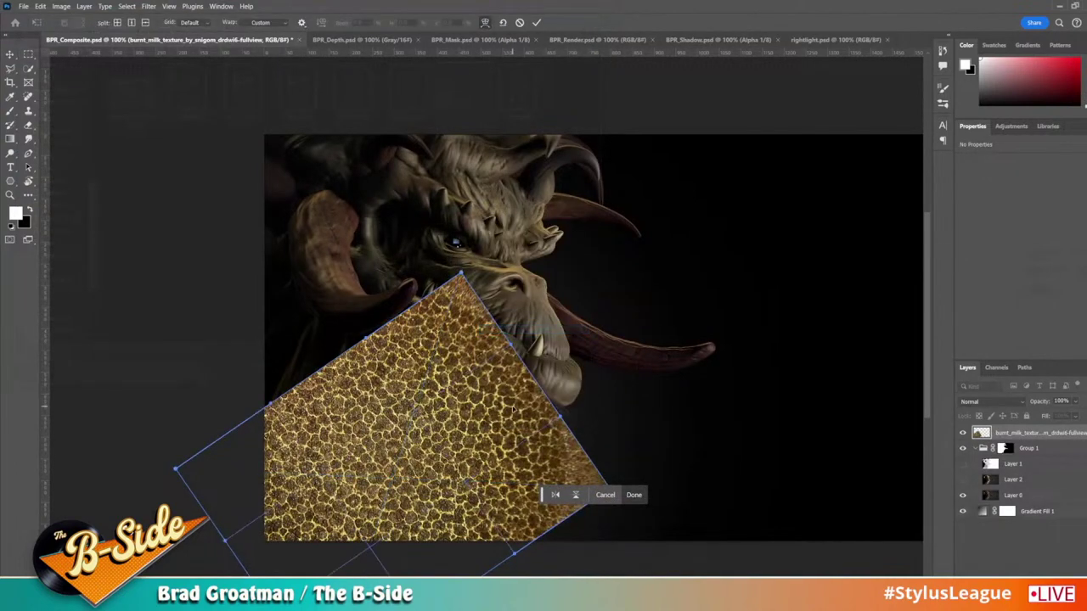
left_click_drag(543, 399, 574, 358)
left_click_drag(525, 433, 546, 459)
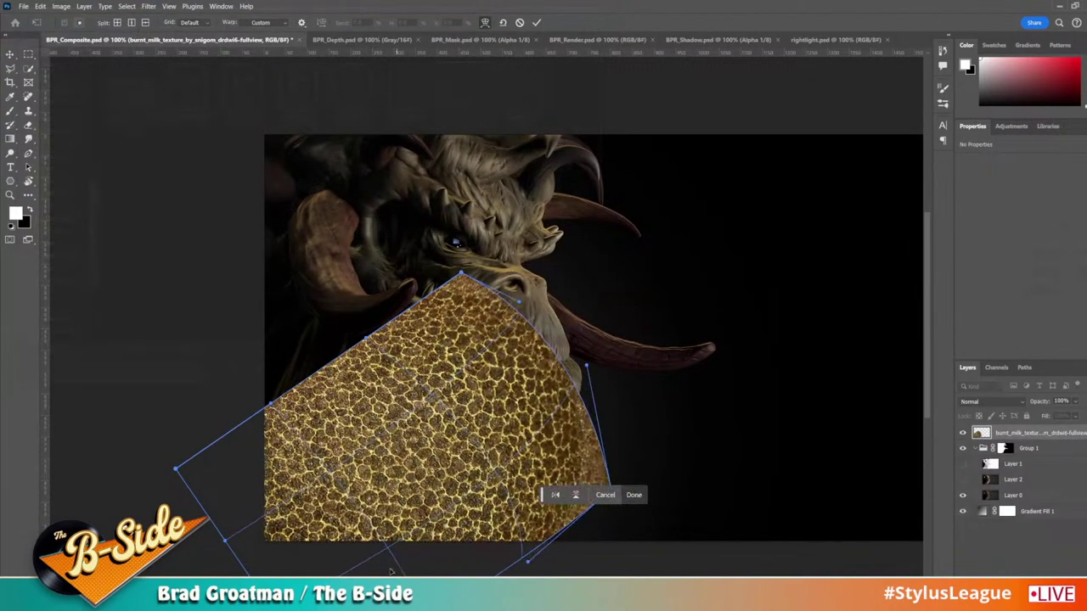
left_click_drag(391, 567, 370, 484)
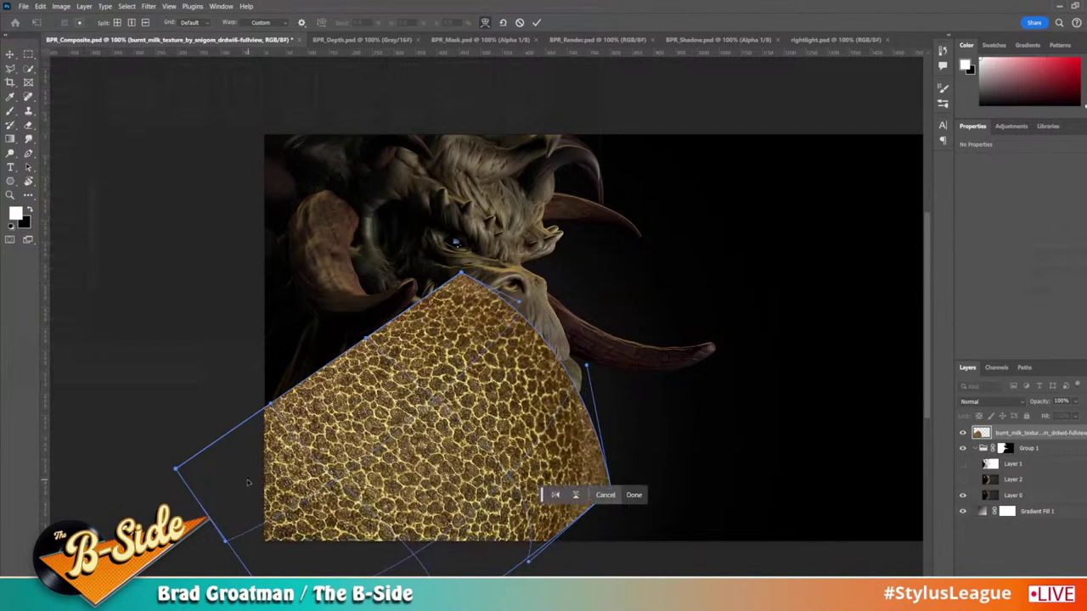
left_click_drag(258, 480, 268, 488)
left_click_drag(316, 401, 329, 433)
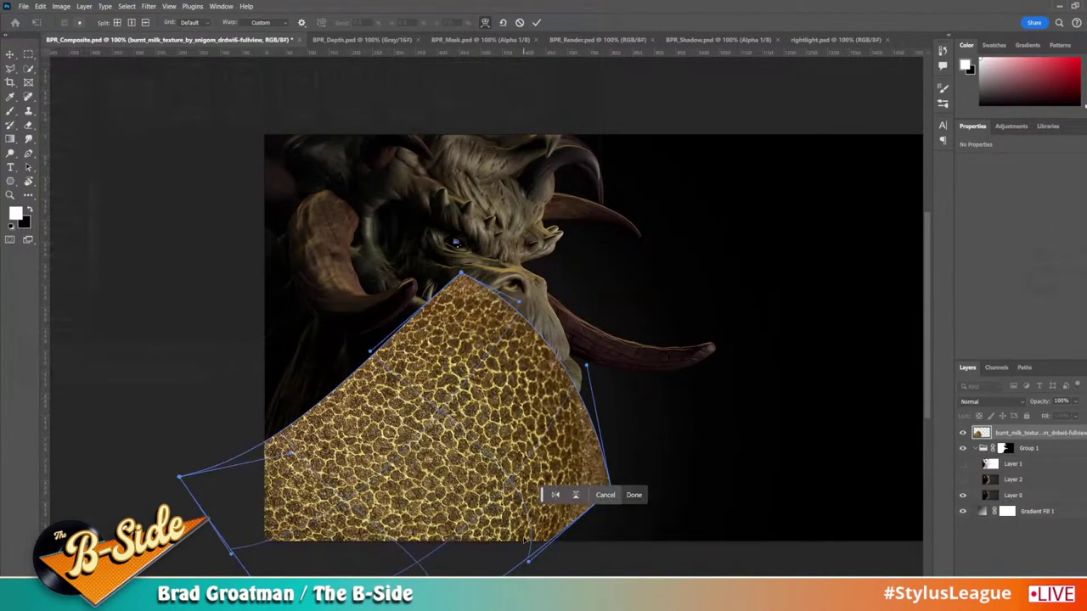
left_click_drag(527, 564, 543, 539)
key("Return")
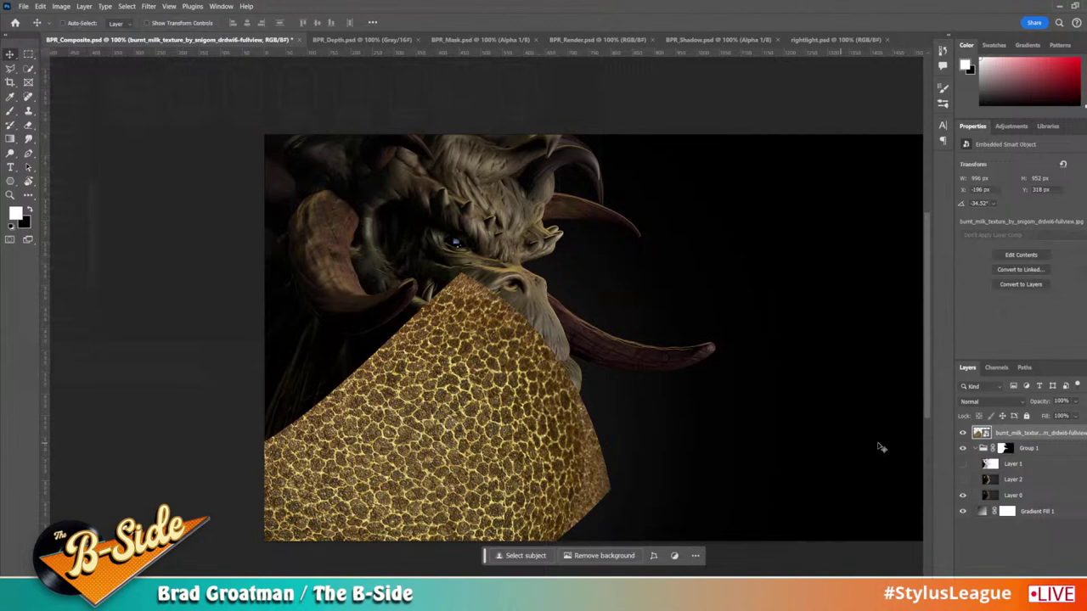
Step: Move the burnt milk texture to the top of Group 1 and set its blend mode to Soft Light
left_click_drag(1030, 441, 1027, 450)
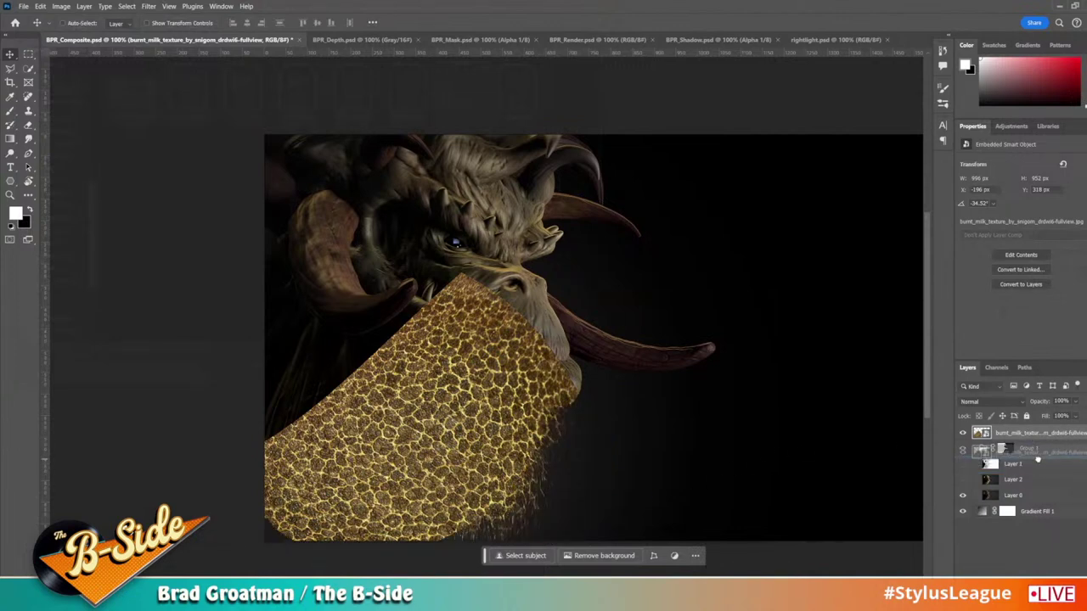
left_click(1010, 402)
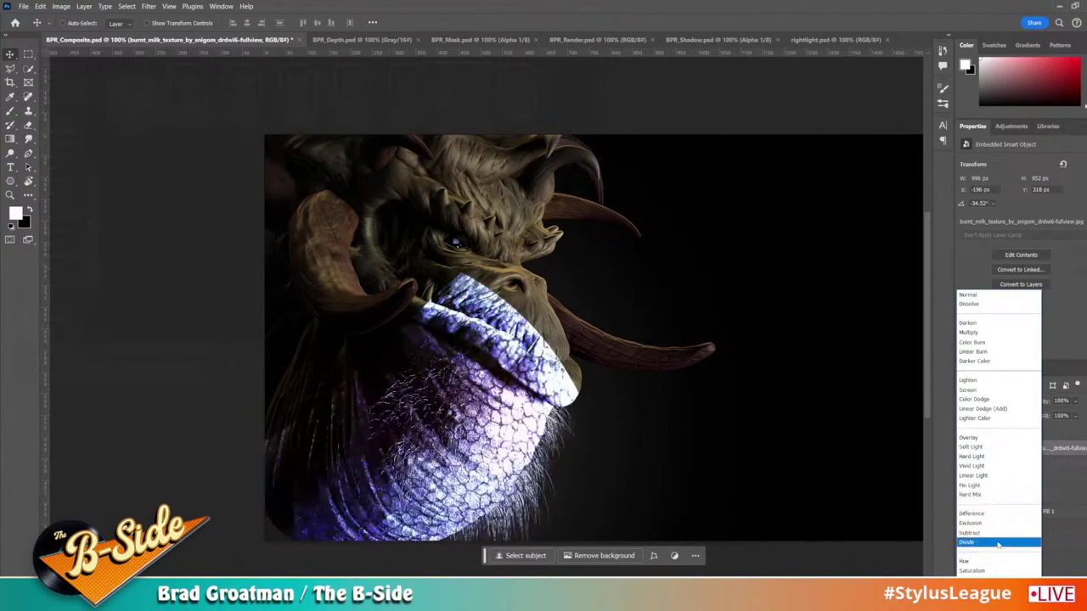
left_click(999, 447)
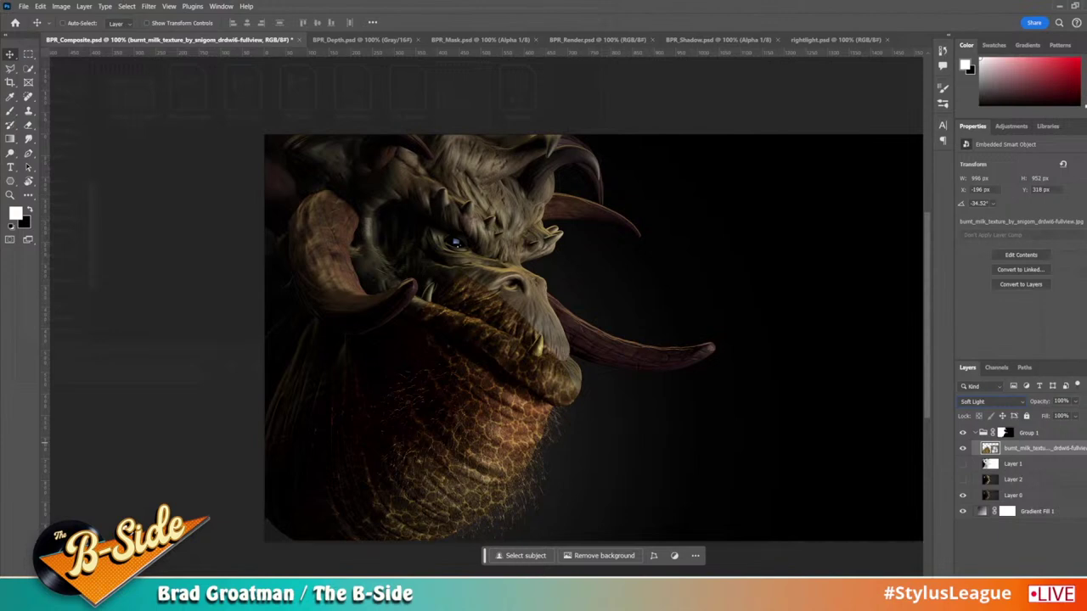
Step: Add a black mask to the texture layer and paint it white with a soft 100 px pressure-sensitive brush to reveal texture over the throat
left_click(1012, 583, "alt")
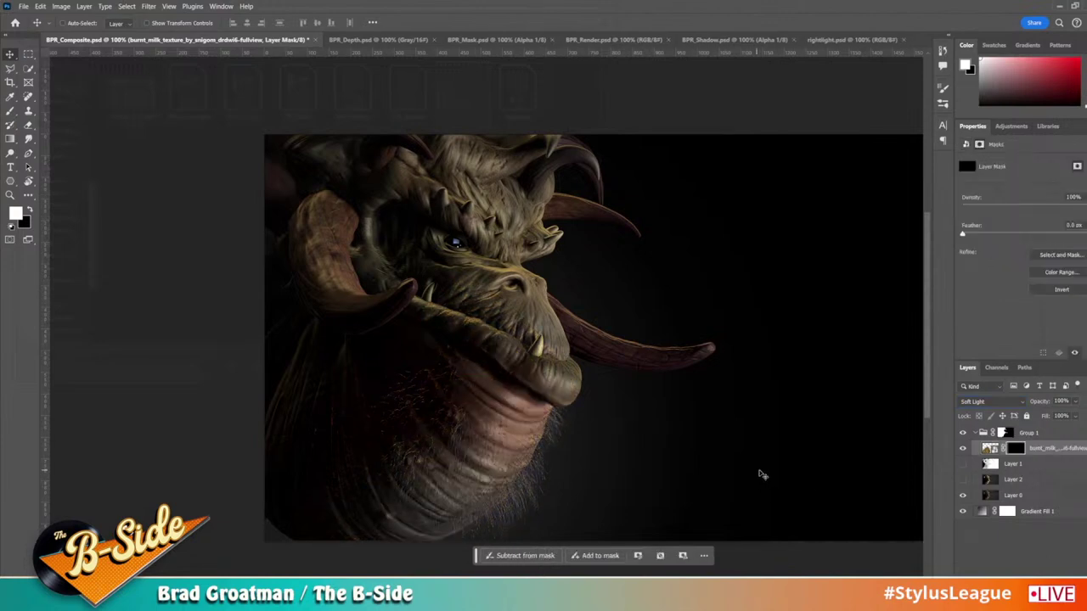
key("ctrl+plus")
left_click_drag(708, 498, 760, 340)
key("b")
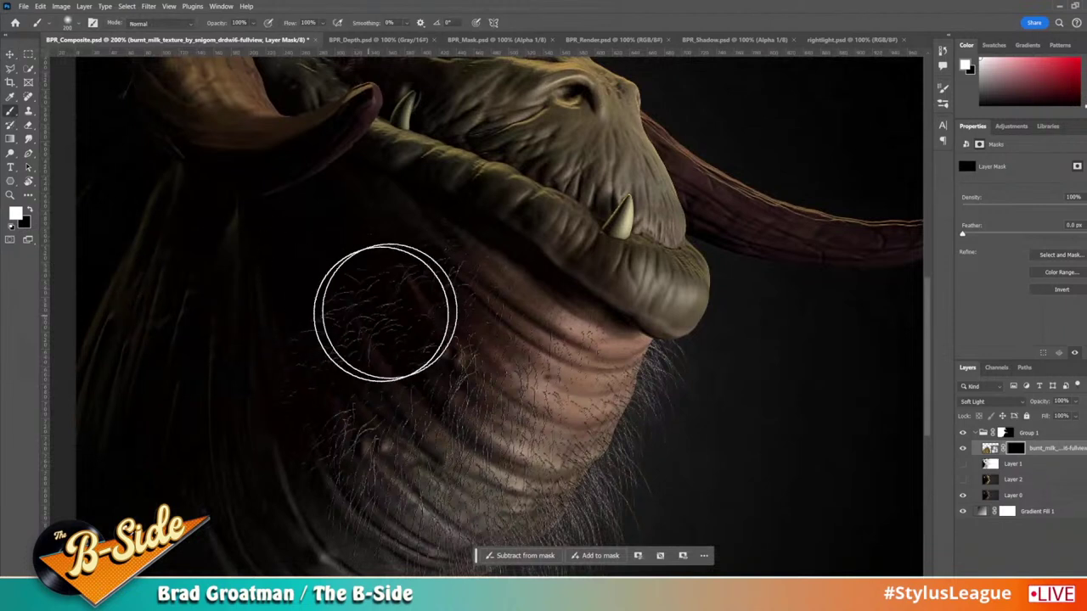
left_click(68, 25)
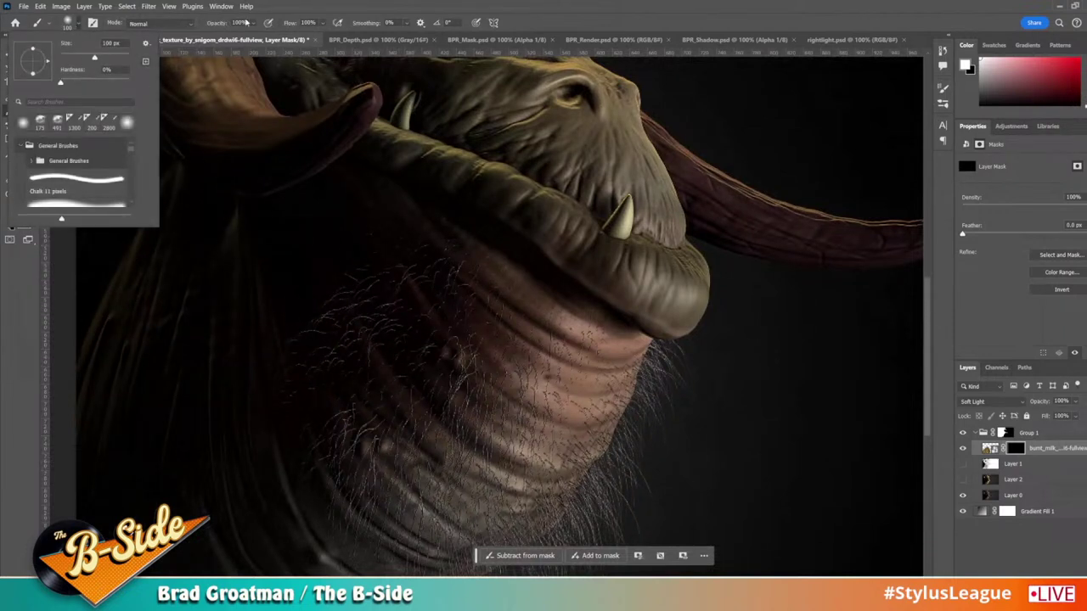
left_click(592, 22)
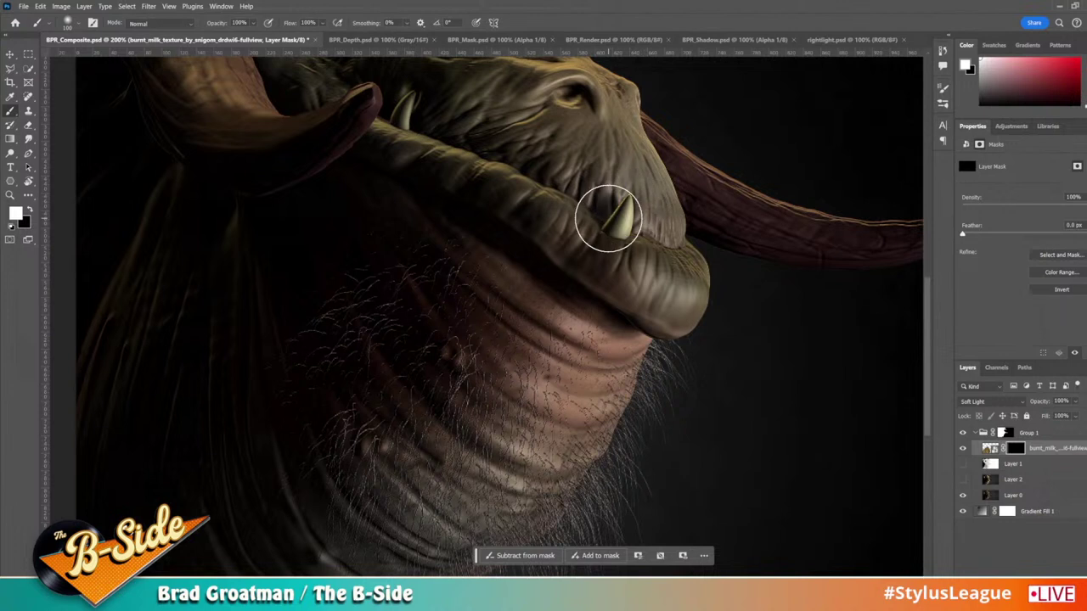
key("F5")
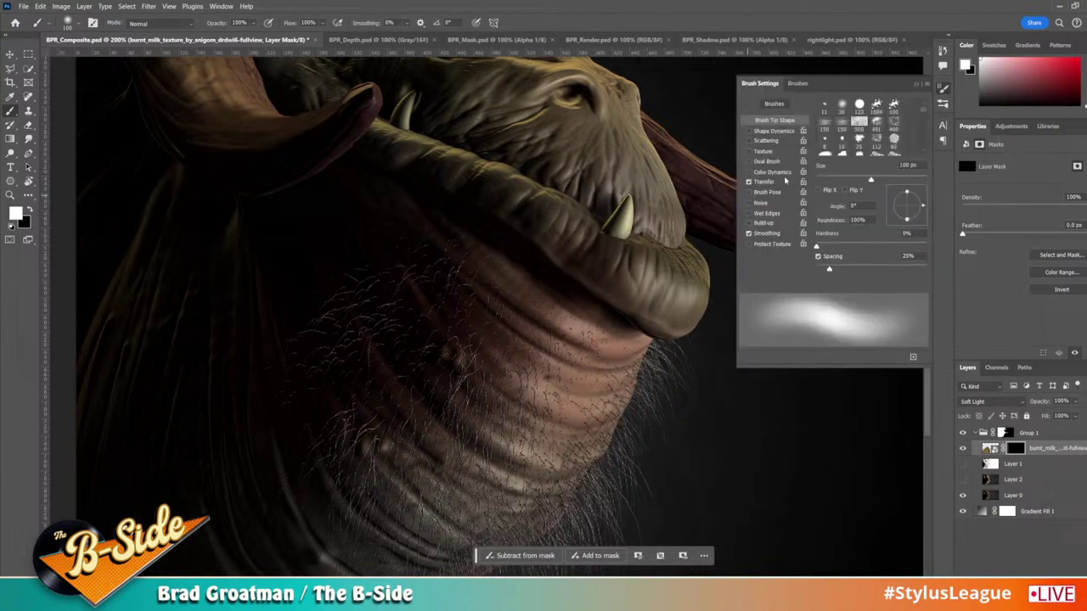
left_click(765, 182)
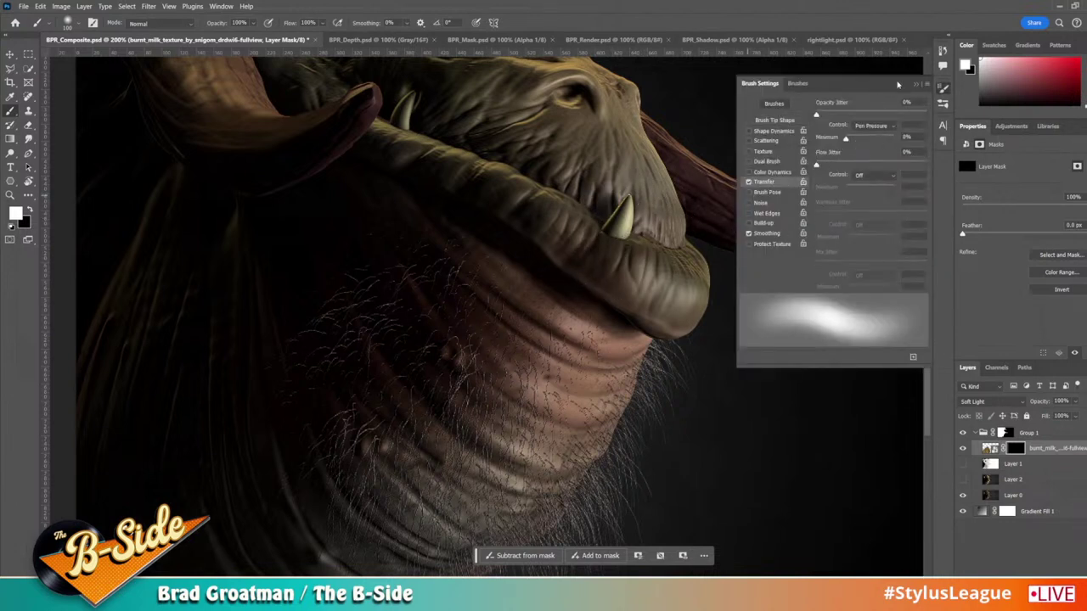
left_click(916, 85)
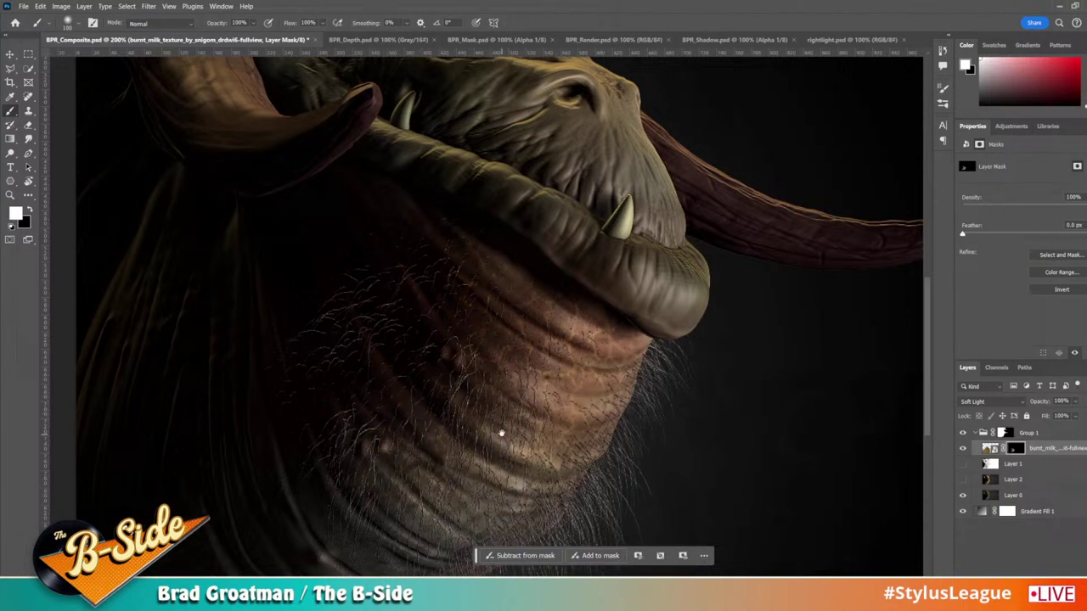
left_click_drag(497, 433, 553, 315)
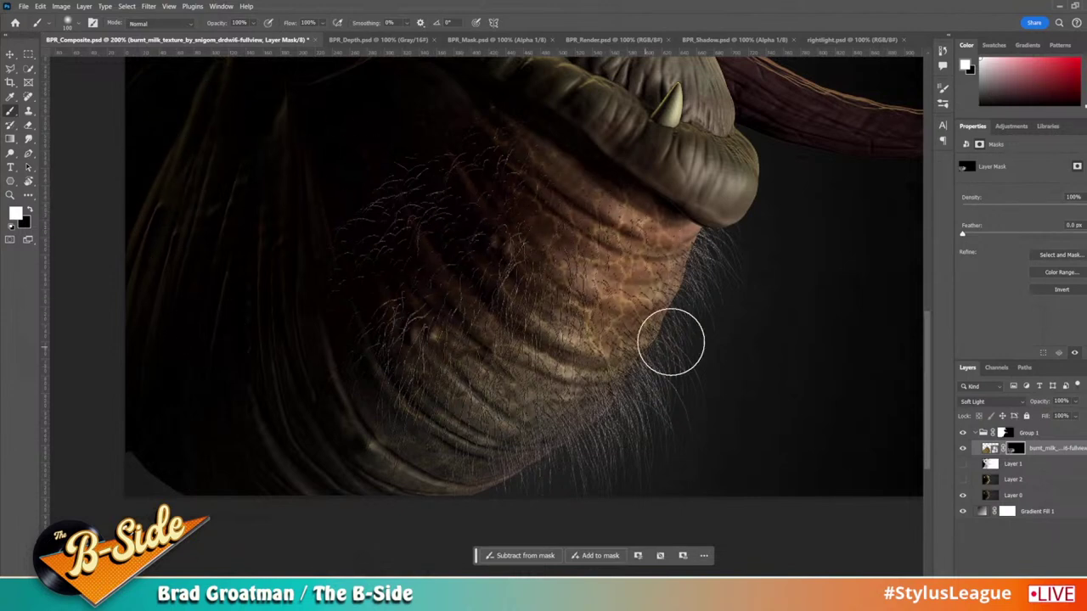
left_click_drag(708, 369, 716, 461)
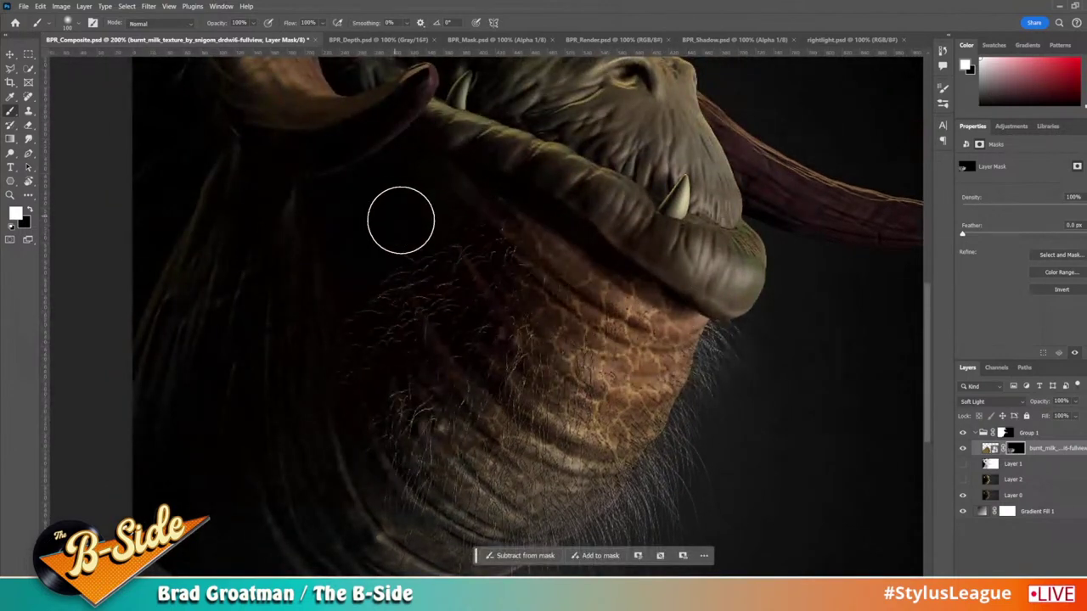
Step: Swap to black with a smaller brush and paint the mask to clean up the texture along the lower jaw
key("x")
key("bracketleft")
key("bracketleft")
key("bracketleft")
key("bracketleft")
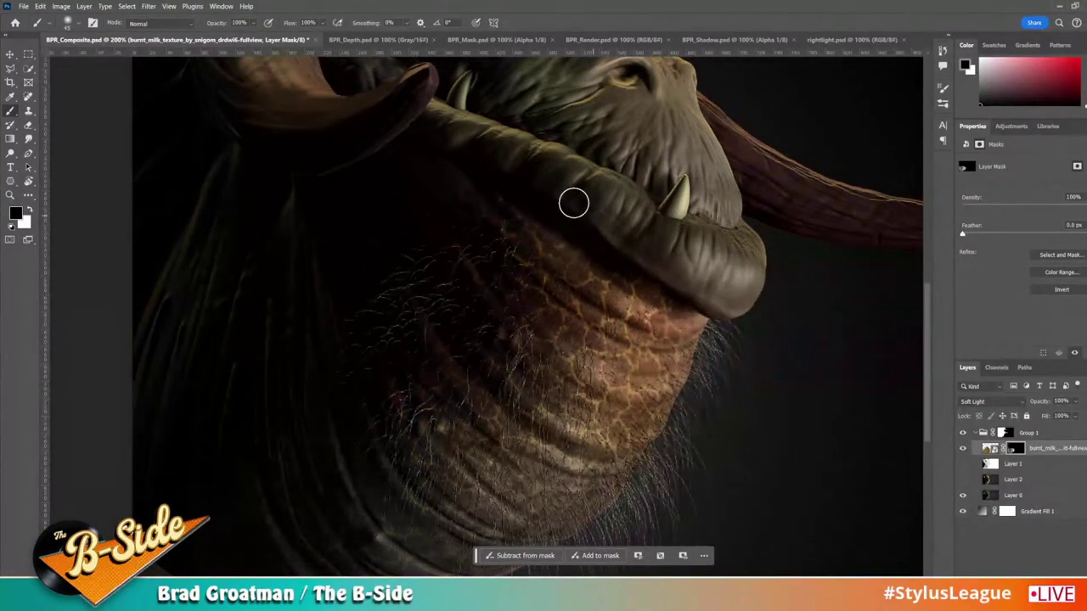
left_click_drag(515, 326, 494, 449)
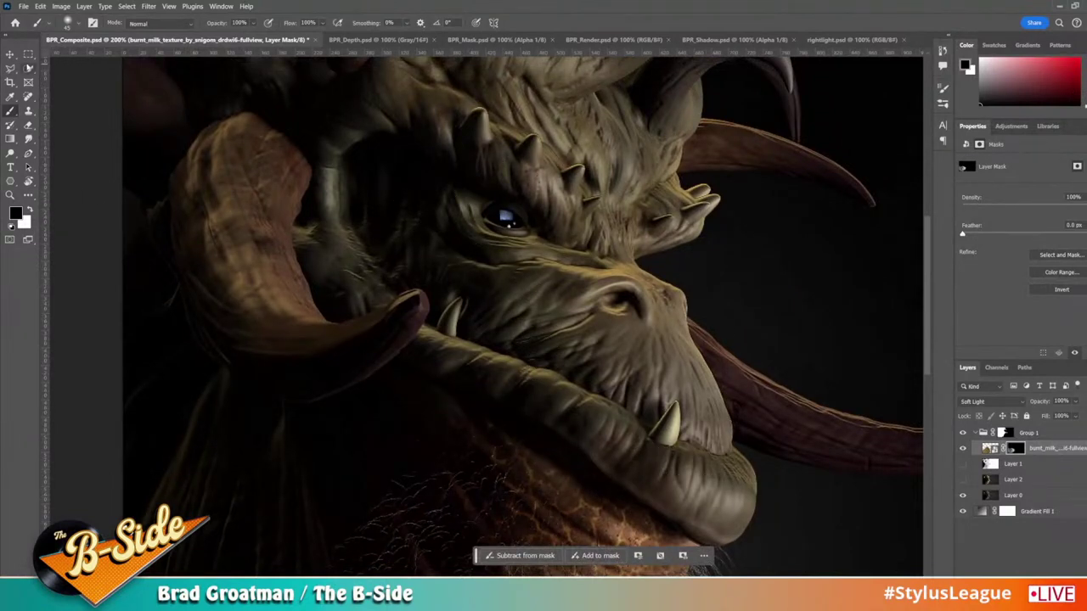
Step: Start opening another image and browse to the PhotoshopTextures folder inside Textures on the D: drive
key("v")
left_click(24, 6)
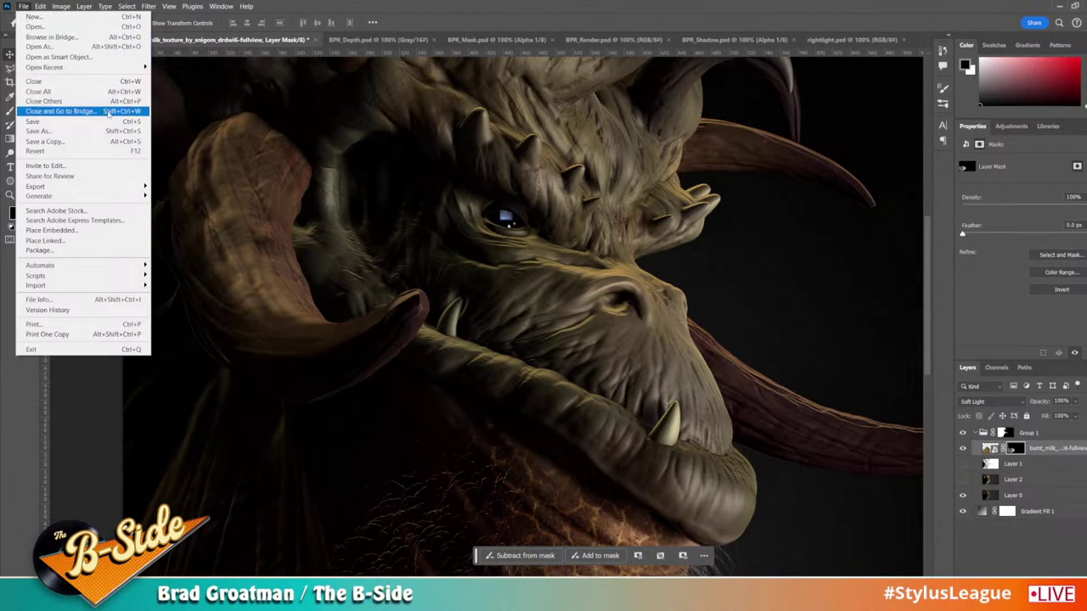
left_click(65, 47)
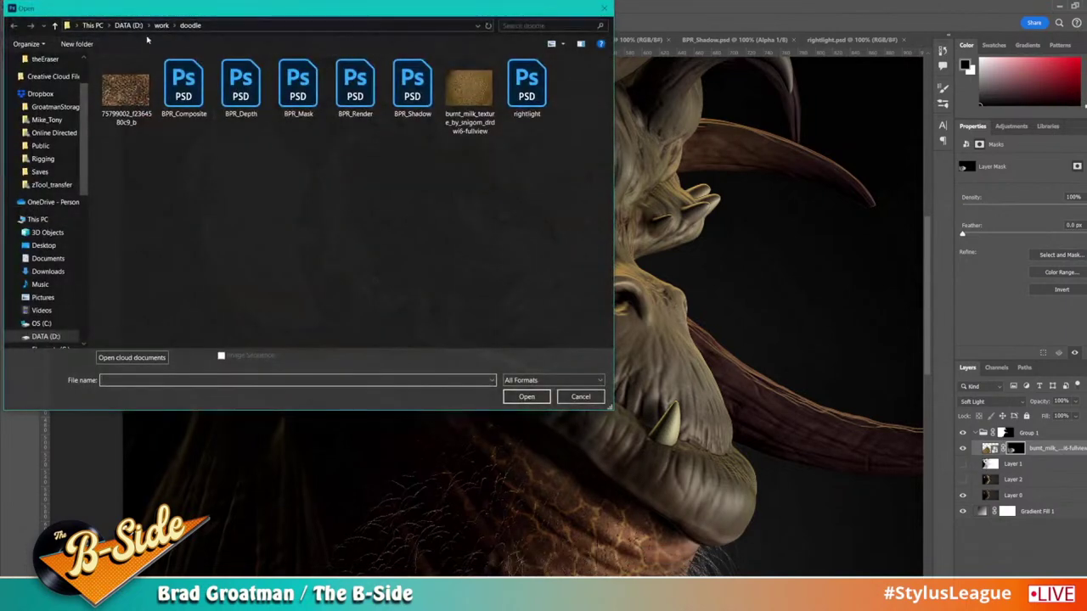
left_click(130, 26)
double_click(156, 180)
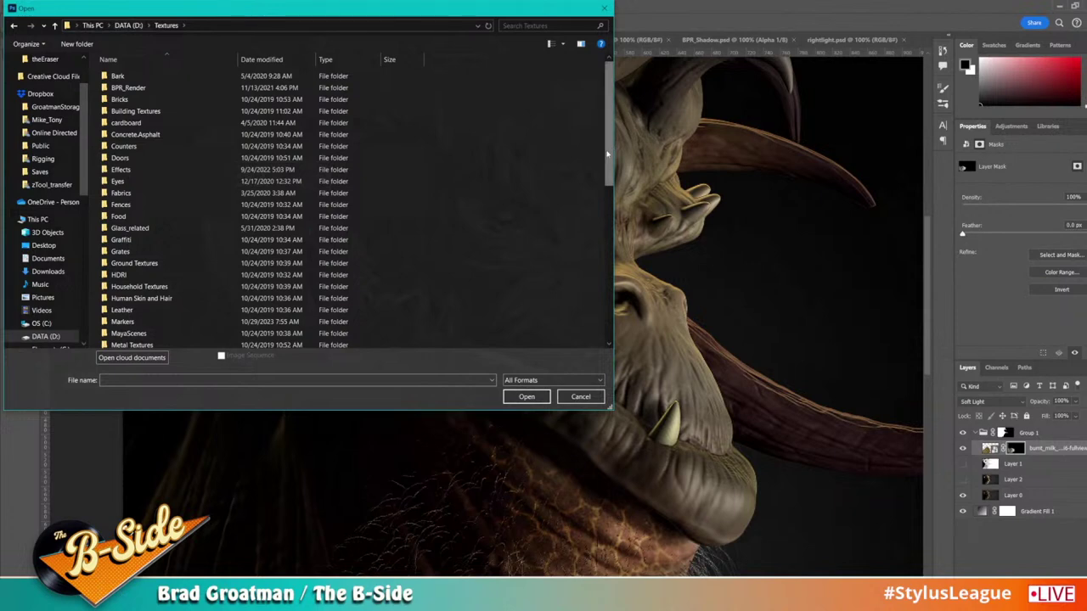
left_click_drag(608, 151, 615, 238)
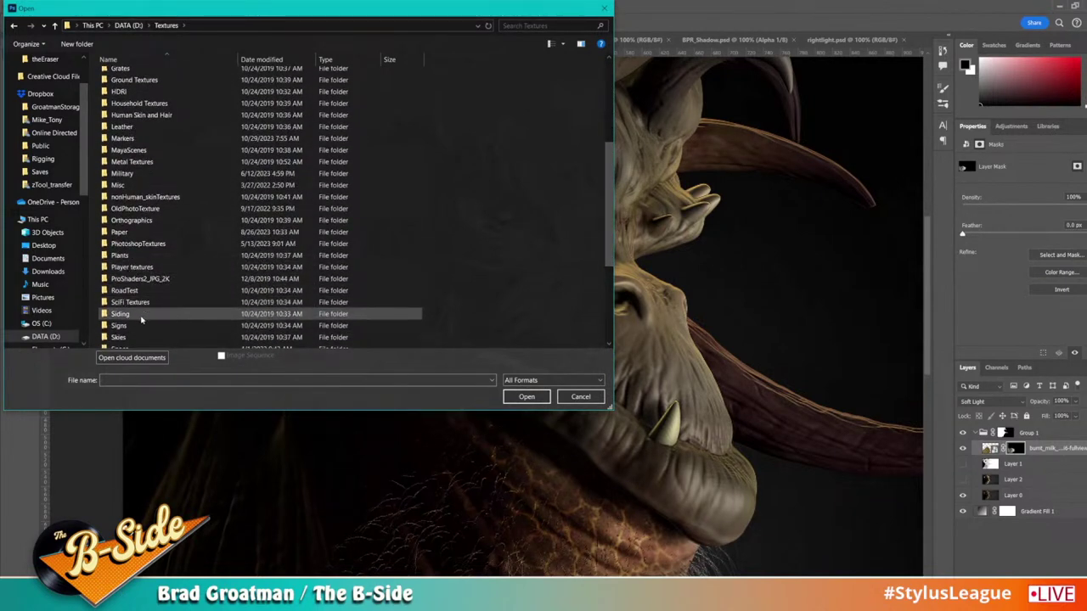
scroll(558, 246, "down", 3)
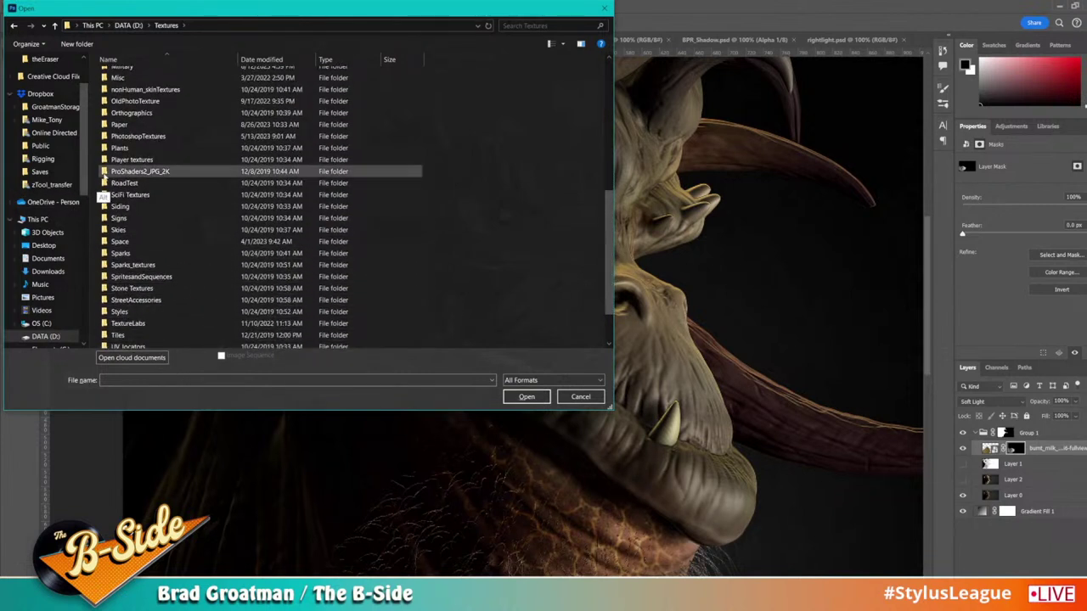
double_click(149, 136)
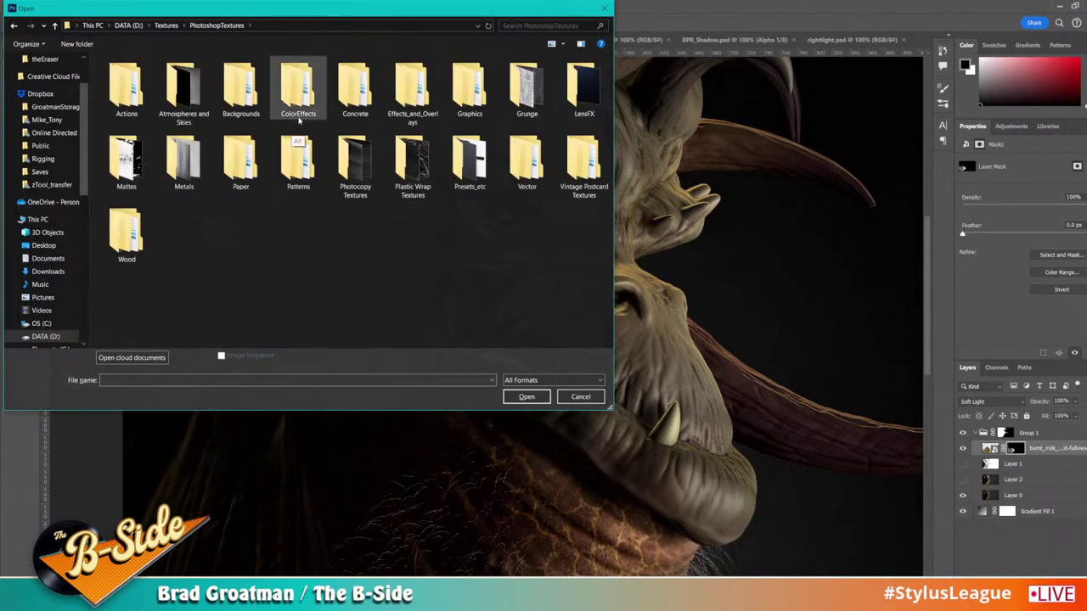
Step: Look through the Grunge and Metals folders and open Texturelabs_Grunge_189L from Grunge
double_click(529, 78)
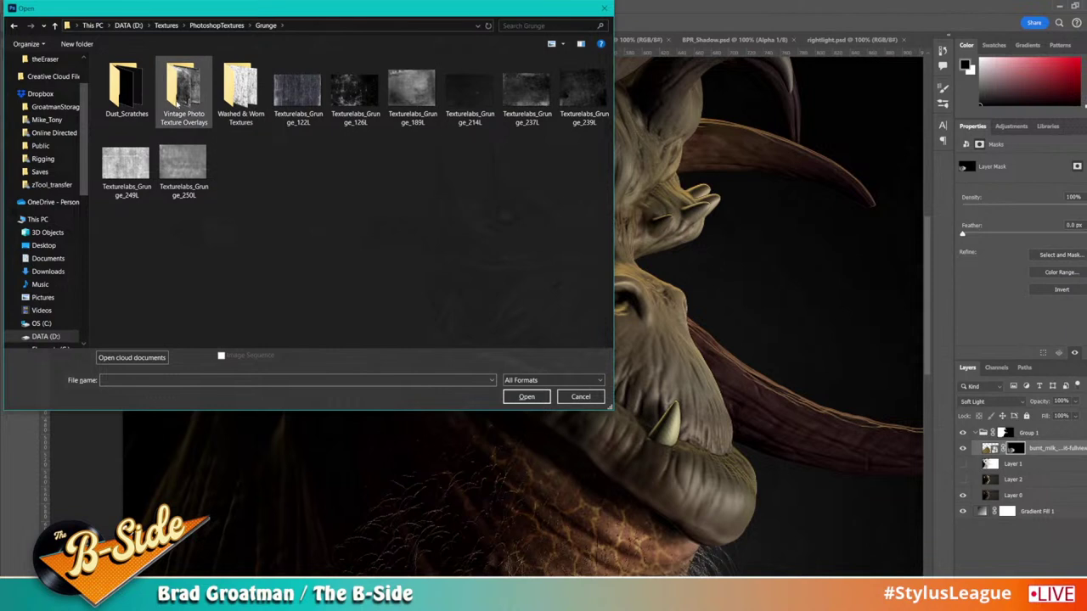
left_click(212, 26)
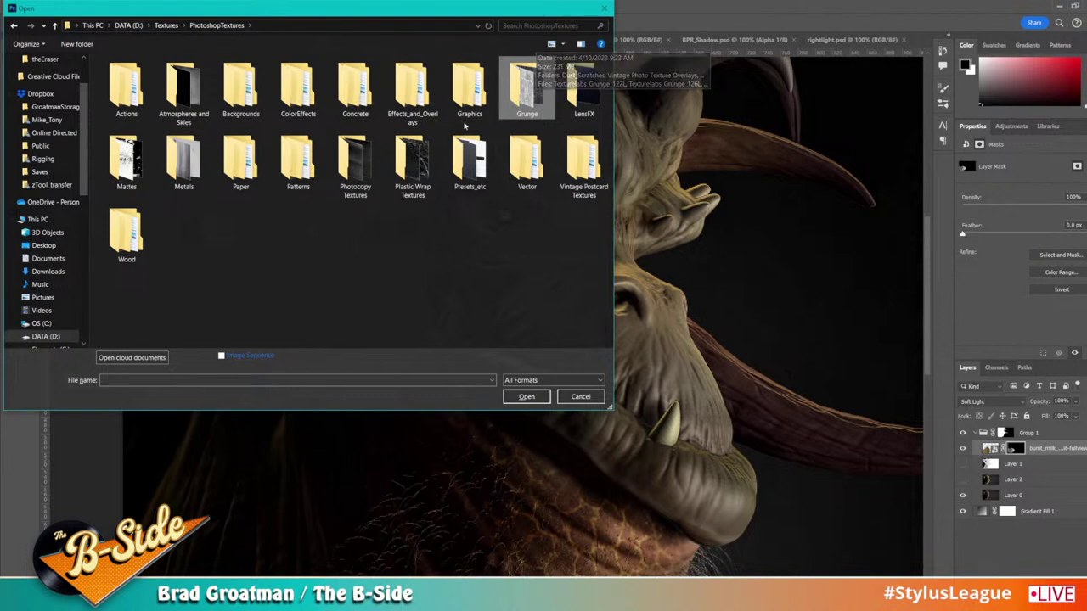
double_click(195, 163)
left_click(216, 25)
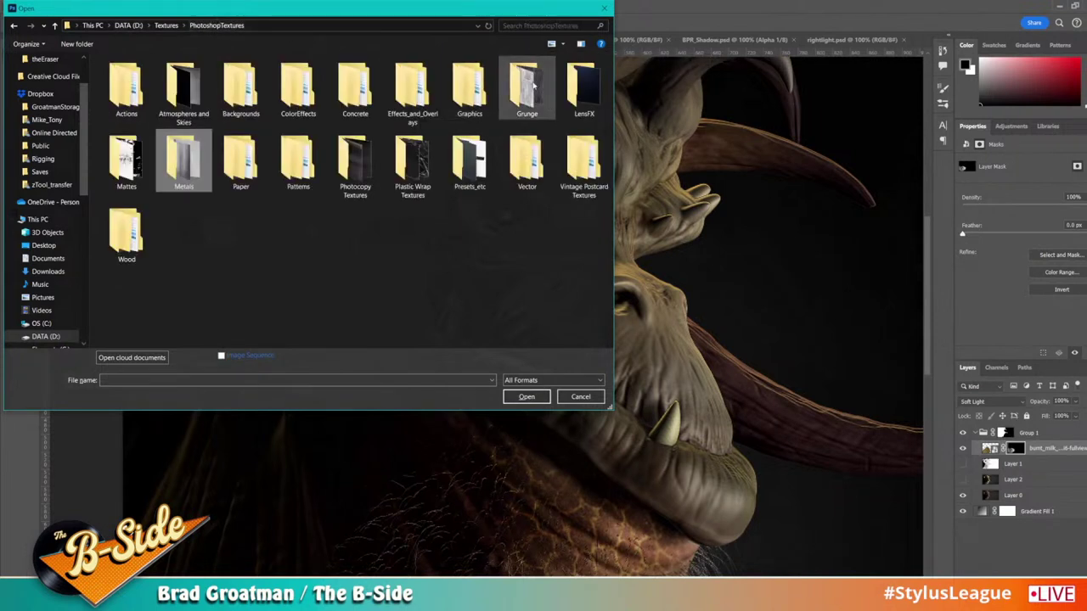
double_click(527, 92)
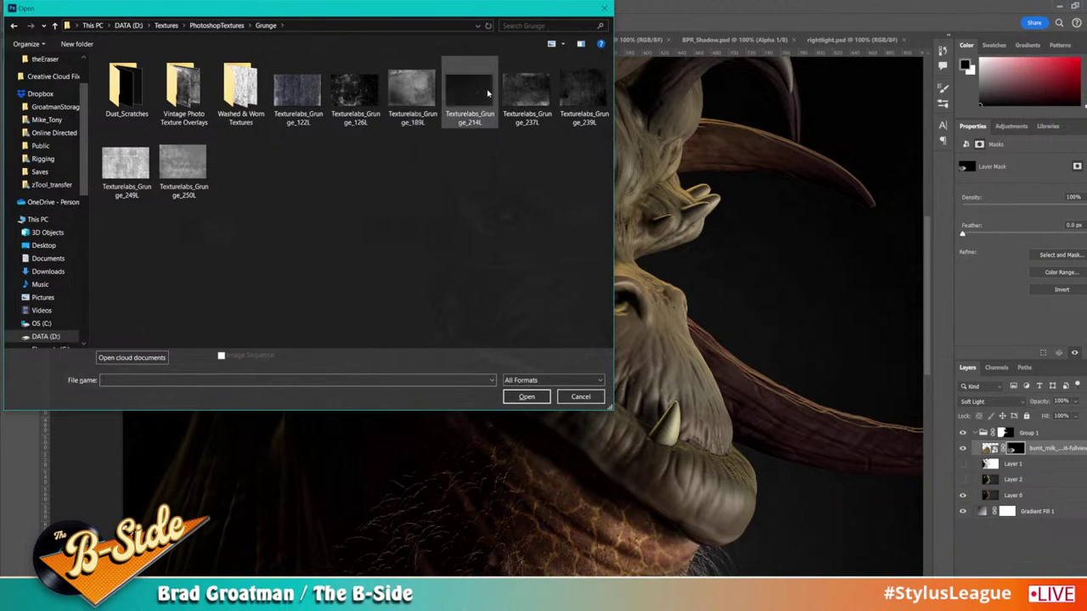
double_click(405, 96)
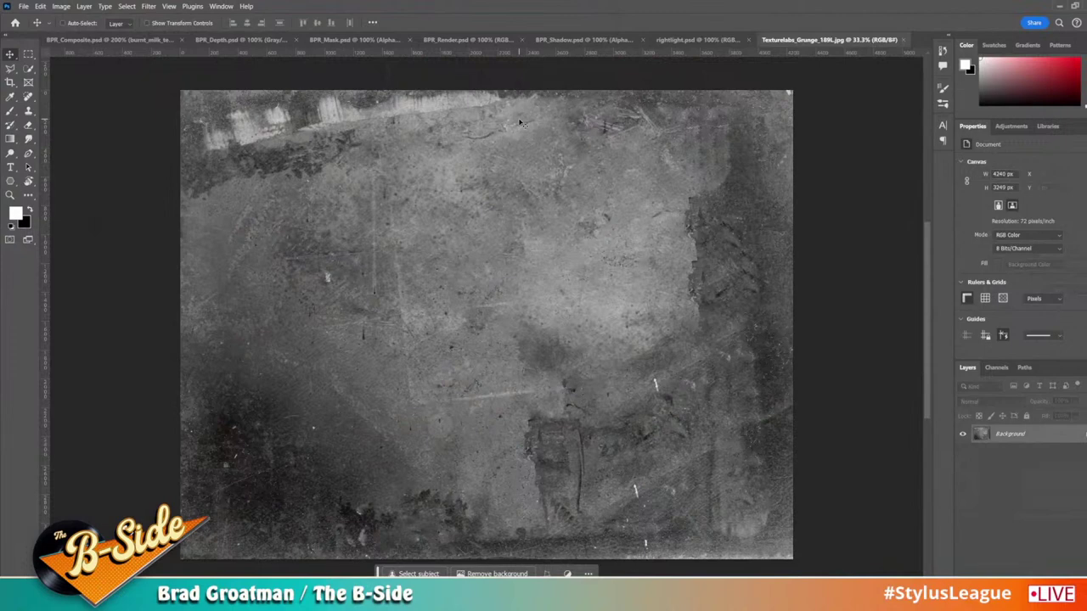
Step: Copy the entire grunge image and paste it into BPR_Composite.psd above the burnt milk layer in Group 1
key("ctrl+a")
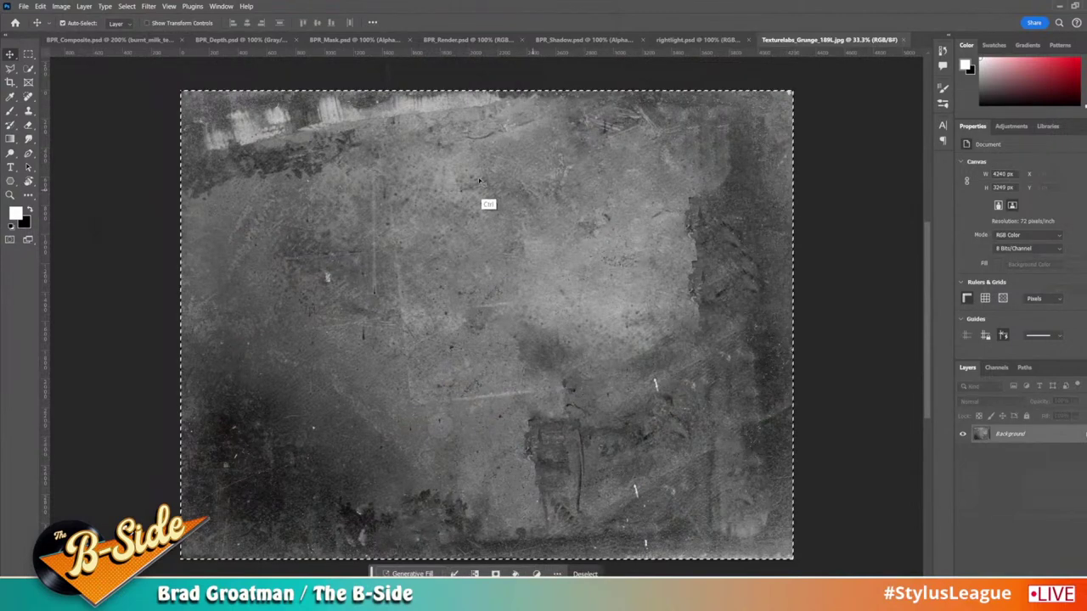
left_click(143, 42)
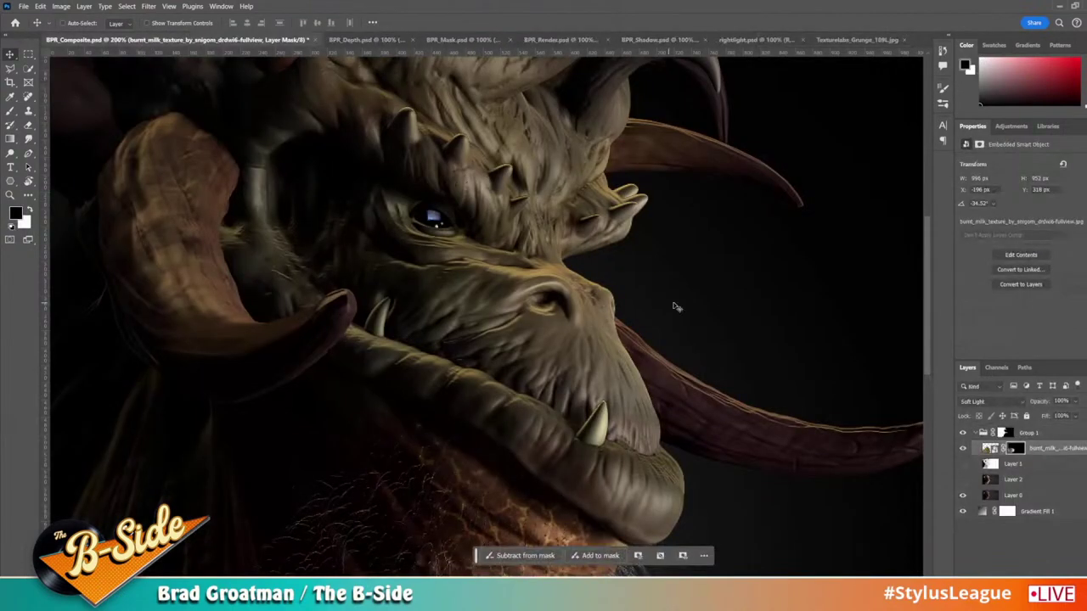
key("ctrl+v")
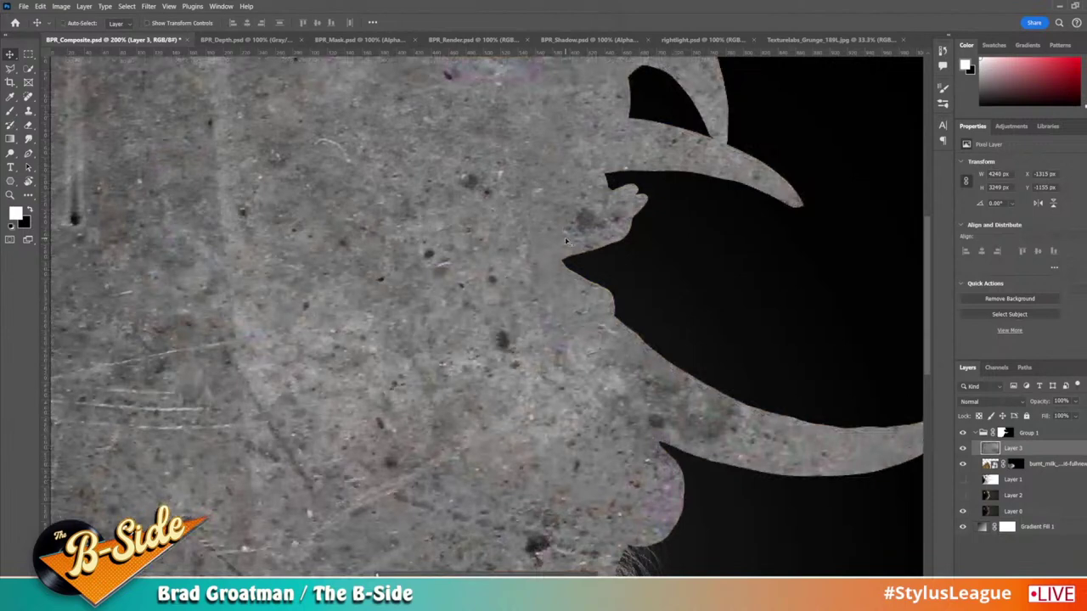
Step: Reposition the pasted grunge texture so it covers the creature's head and set the layer's blend mode to Color Dodge
key("ctrl+minus")
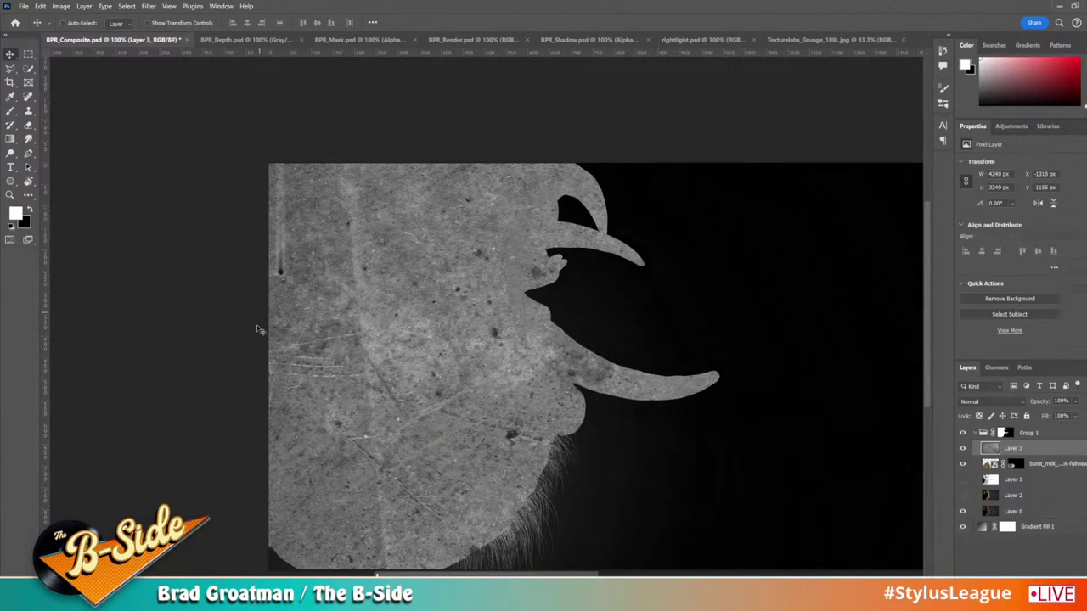
left_click_drag(225, 175, 446, 364)
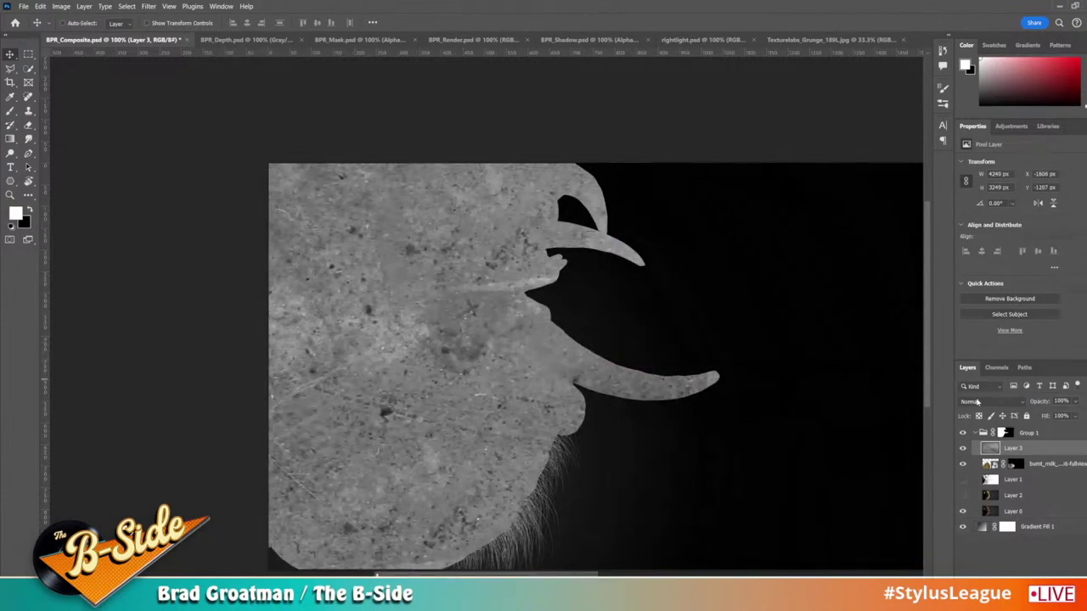
left_click(977, 402)
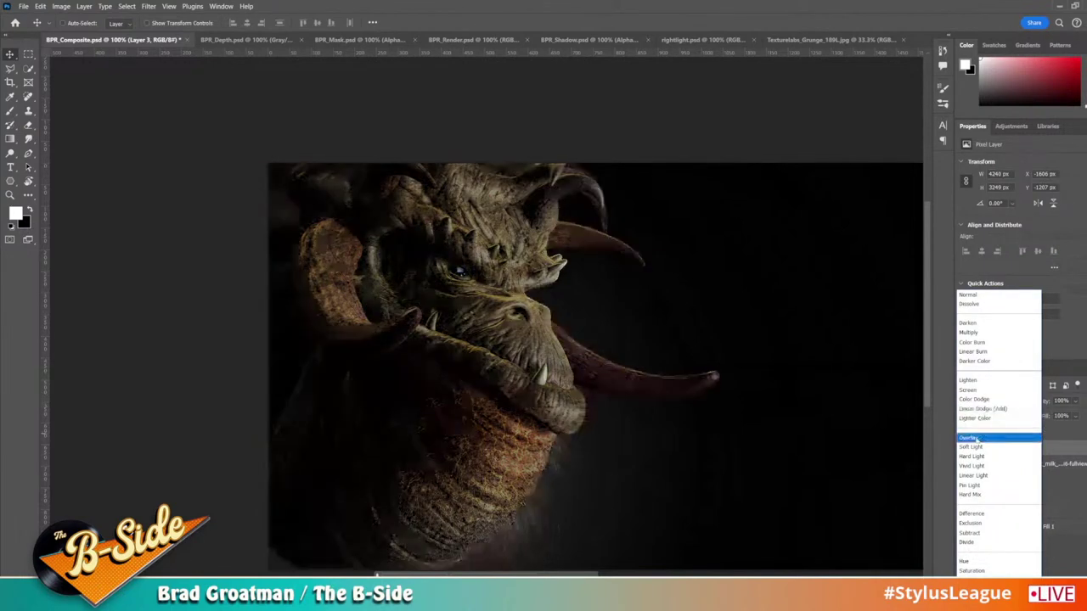
left_click(974, 399)
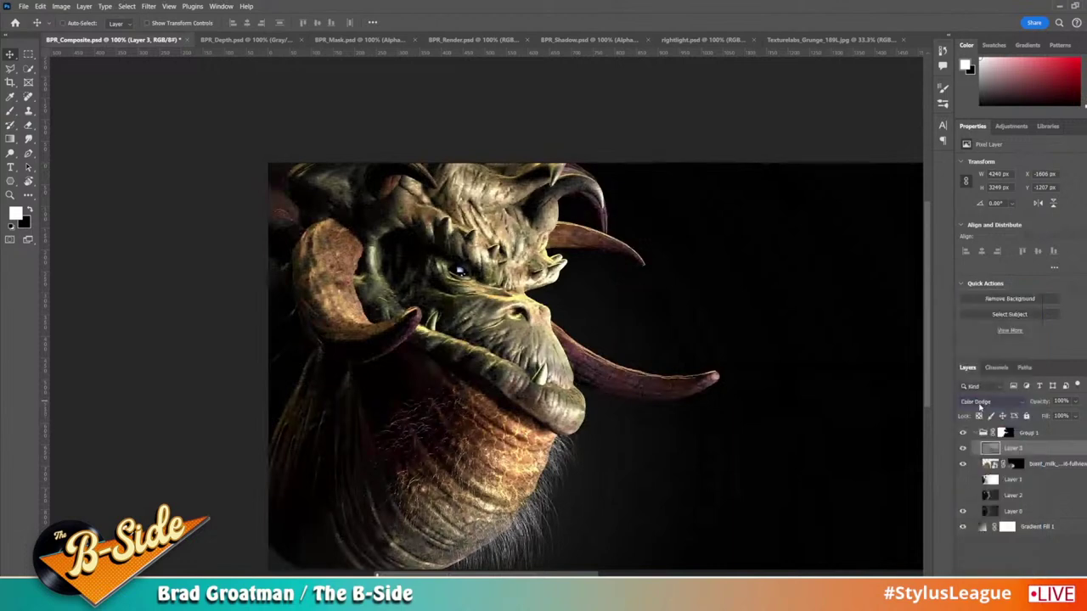
key("ctrl+plus")
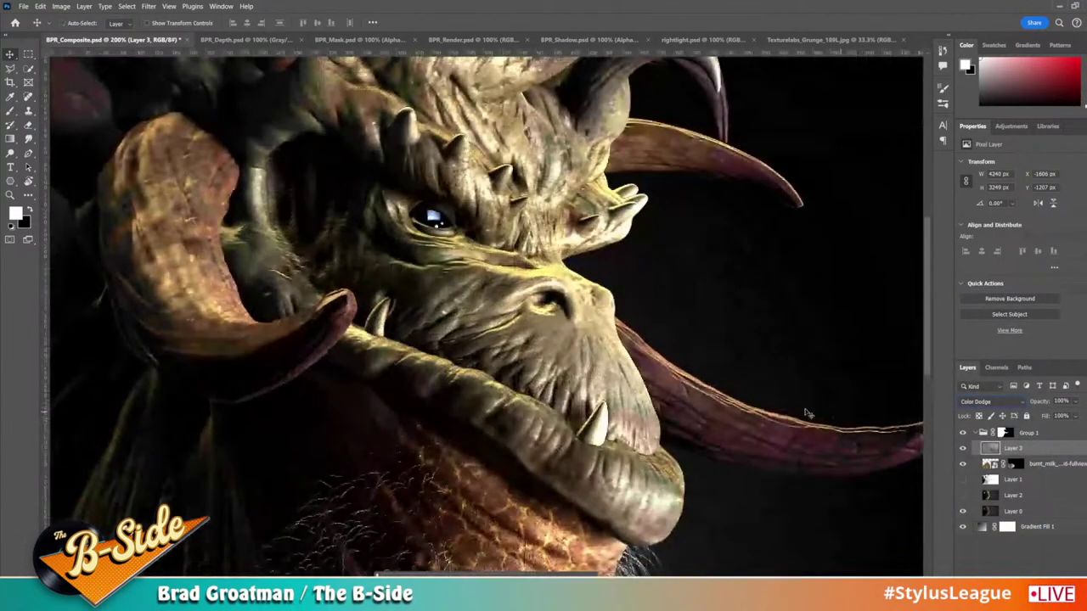
key("ctrl+minus")
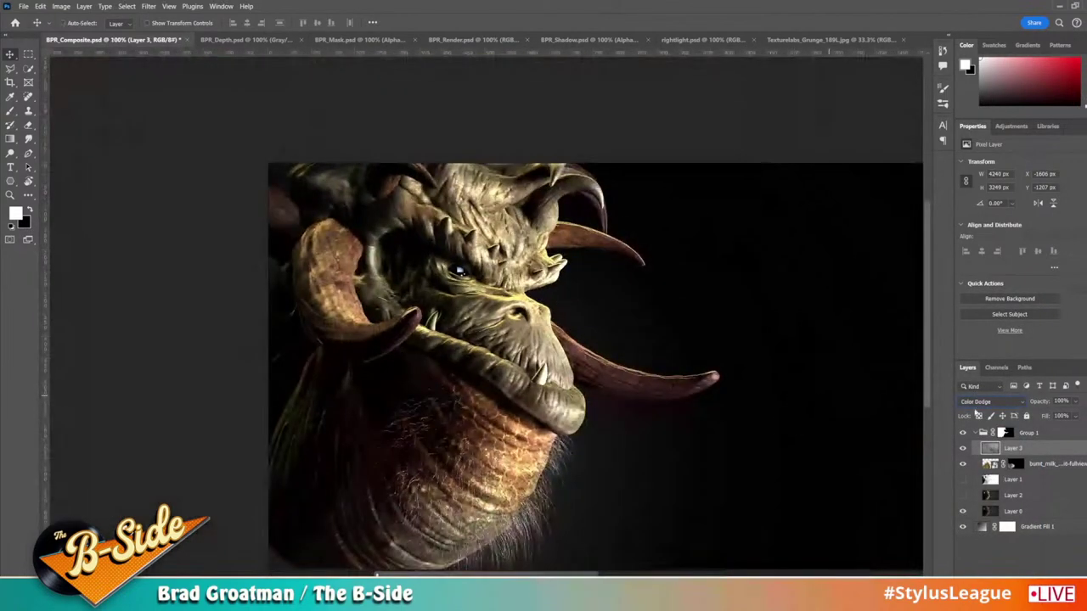
Step: Add a black layer mask to the grunge layer and paint it white along the large lower horn and the snout
left_click(1011, 584, "alt")
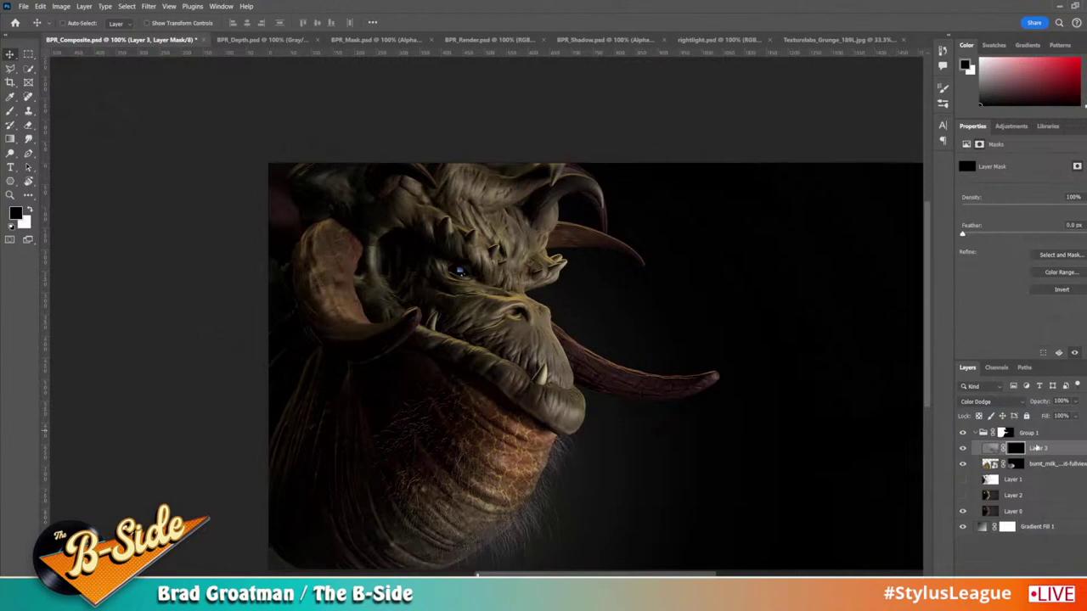
key("b")
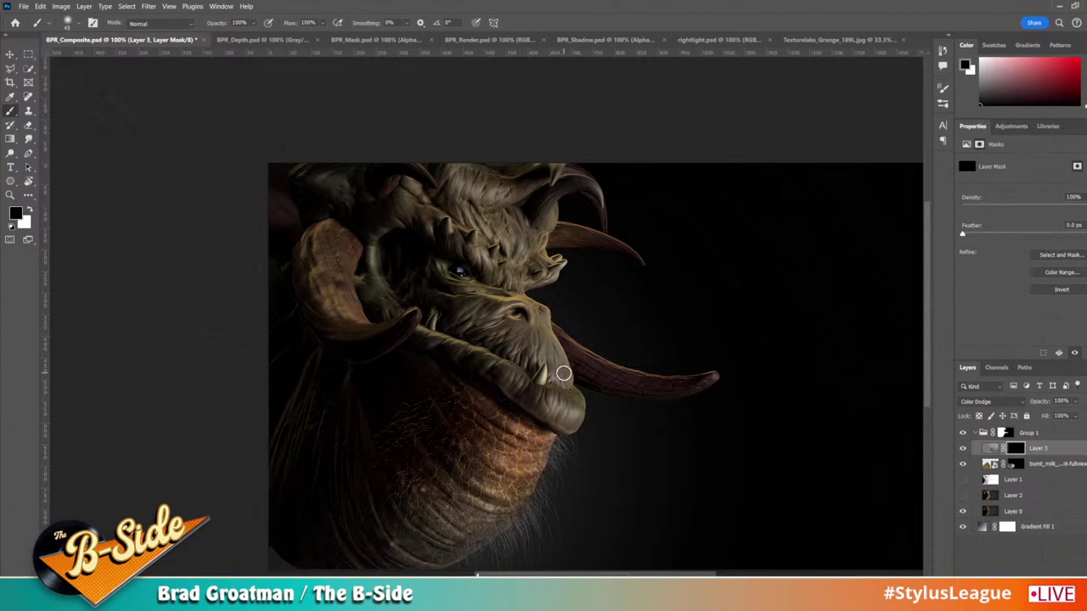
key("x")
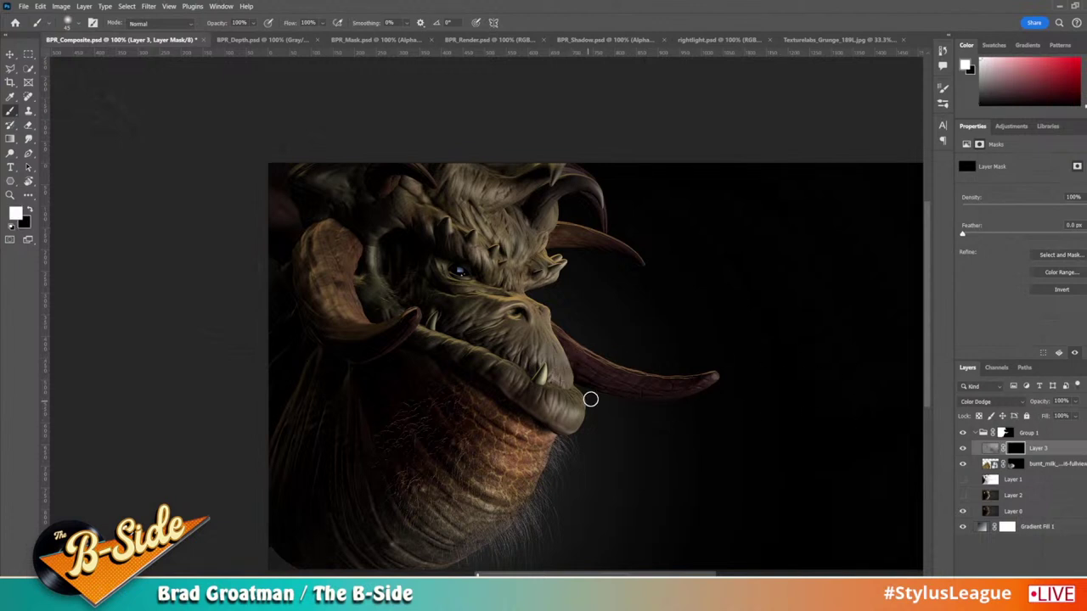
mouse_move(591, 399)
left_mouse_down()
mouse_move(585, 407)
mouse_move(568, 383)
mouse_move(548, 316)
mouse_move(660, 373)
mouse_move(586, 359)
mouse_move(710, 375)
left_mouse_up()
mouse_move(542, 329)
left_mouse_down()
mouse_move(526, 290)
mouse_move(545, 284)
mouse_move(561, 250)
left_mouse_up()
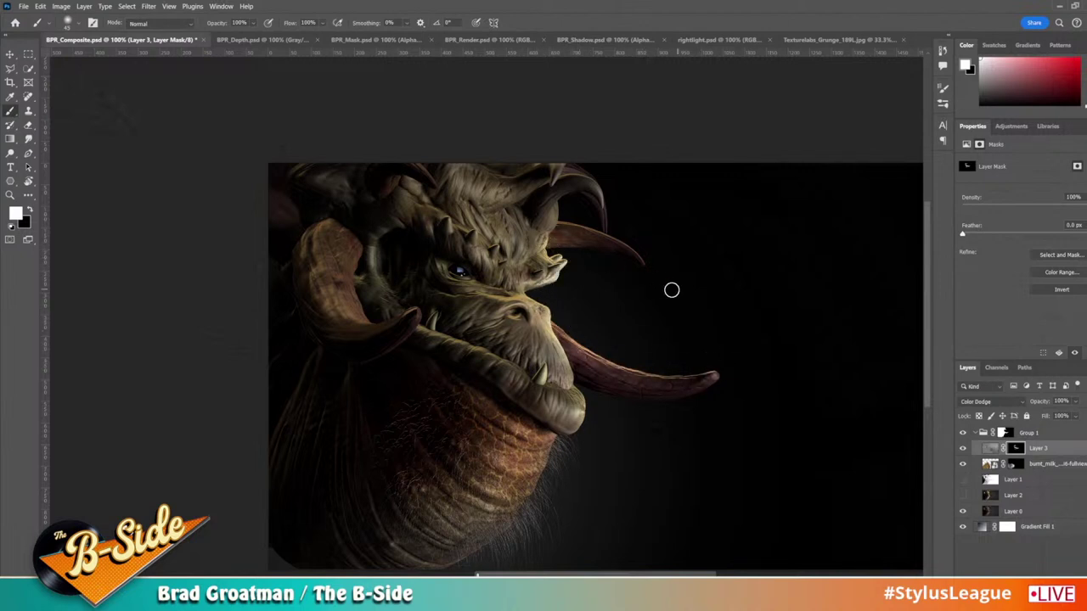
Step: Paint more white on the grunge mask over the upper horns, eye area, side horn, lip and front edge of the throat
mouse_move(637, 254)
left_mouse_down()
mouse_move(577, 220)
mouse_move(602, 206)
mouse_move(593, 180)
mouse_move(554, 156)
left_mouse_up()
left_click_drag(562, 219, 626, 243)
mouse_move(550, 266)
left_mouse_down()
mouse_move(462, 280)
mouse_move(456, 273)
mouse_move(469, 273)
mouse_move(437, 267)
mouse_move(504, 284)
mouse_move(433, 298)
mouse_move(341, 277)
mouse_move(371, 315)
mouse_move(365, 322)
mouse_move(343, 256)
mouse_move(364, 318)
mouse_move(351, 233)
mouse_move(369, 327)
mouse_move(351, 257)
mouse_move(372, 308)
left_mouse_up()
mouse_move(513, 382)
left_mouse_down()
mouse_move(575, 401)
mouse_move(466, 349)
left_mouse_up()
mouse_move(570, 372)
left_mouse_down()
mouse_move(544, 365)
mouse_move(554, 367)
left_mouse_up()
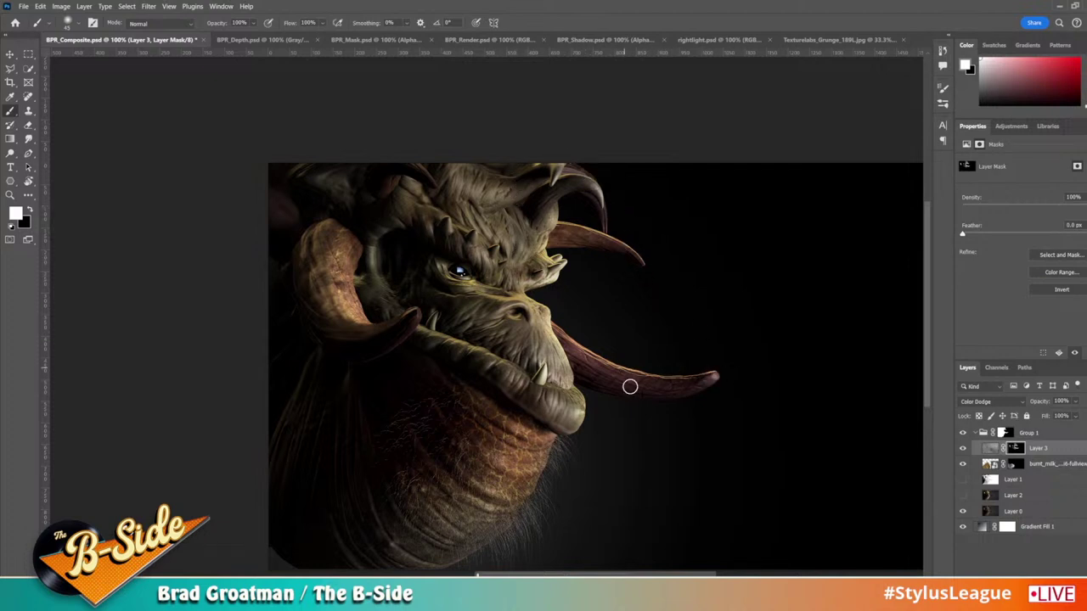
mouse_move(565, 459)
left_mouse_down()
mouse_move(528, 542)
mouse_move(559, 451)
mouse_move(552, 498)
mouse_move(519, 536)
mouse_move(572, 503)
mouse_move(533, 506)
mouse_move(527, 487)
mouse_move(514, 525)
mouse_move(539, 475)
mouse_move(485, 553)
left_mouse_up()
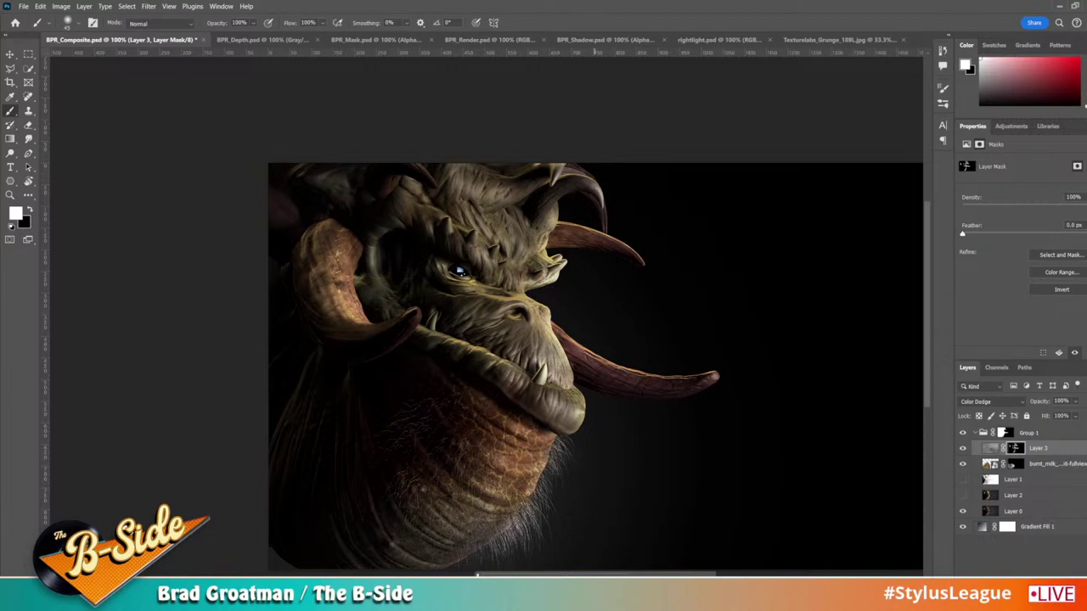
Step: Switch to the web browser and close the Flickr burnt milk image tab
mouse_move(477, 575)
left_click(382, 558)
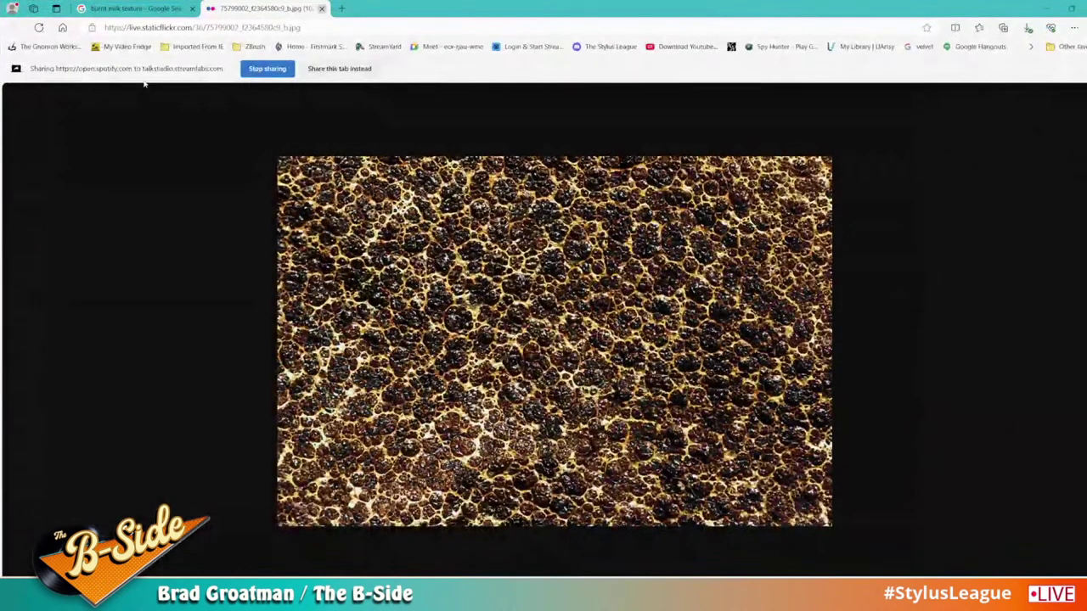
left_click(304, 10)
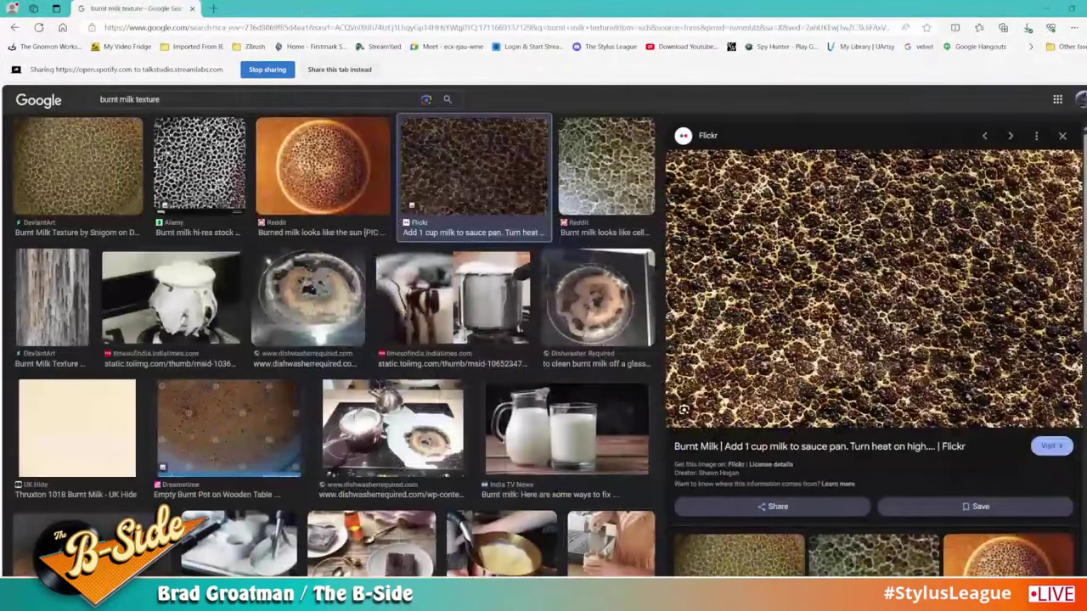
Step: Replace the burnt milk texture query with "bone shell exture" and run the Google image search
left_click(158, 100)
key("BackSpace")
key("BackSpace")
key("BackSpace")
key("BackSpace")
key("BackSpace")
key("BackSpace")
key("BackSpace")
key("BackSpace")
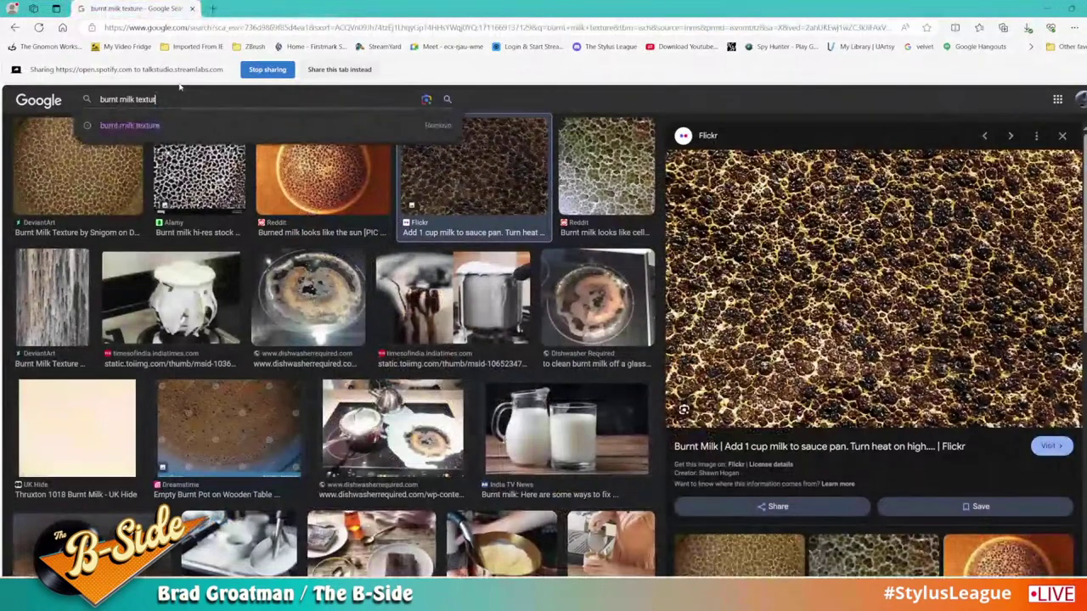
key("BackSpace")
key("BackSpace")
key("BackSpace")
key("BackSpace")
key("BackSpace")
key("BackSpace")
key("BackSpace")
key("BackSpace")
key("BackSpace")
key("BackSpace")
type("bone shell")
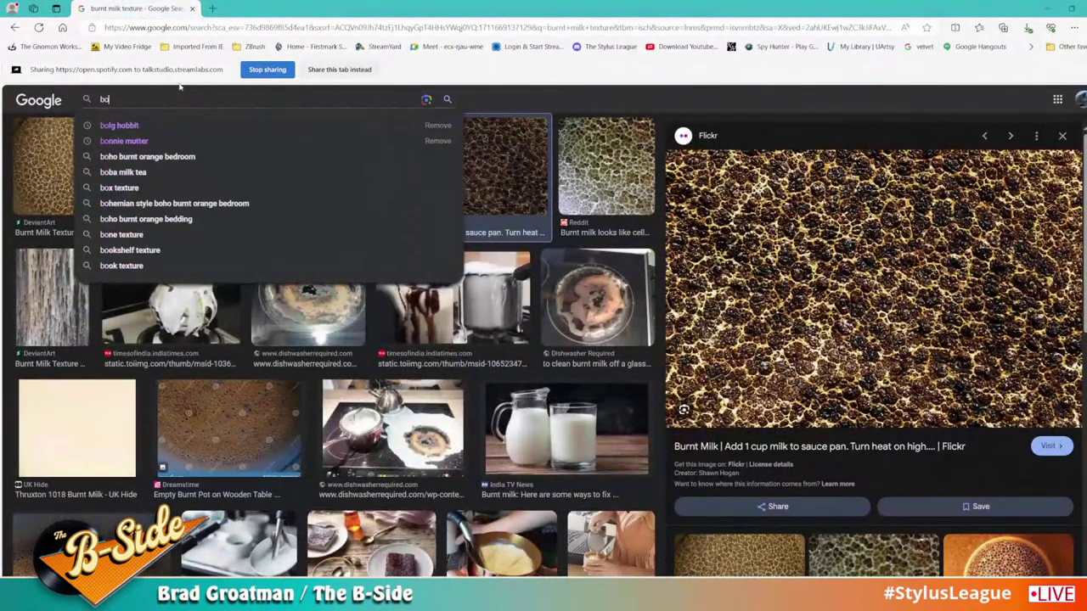
type(" exture")
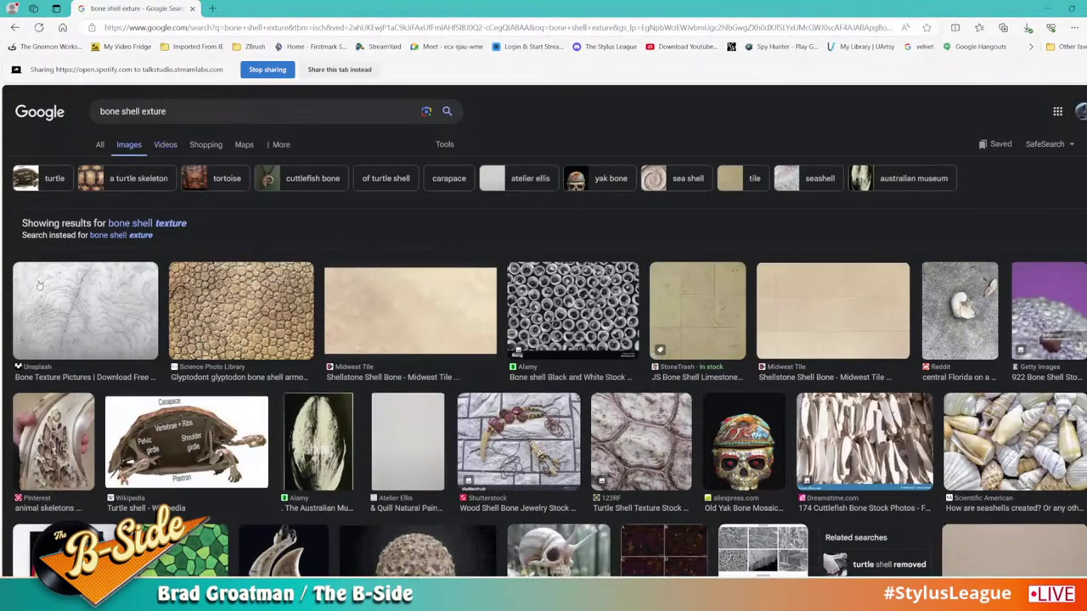
Step: Preview the Shellstone Shell Bone tile image and the related Shellstone Shell Amber image
left_click(410, 311)
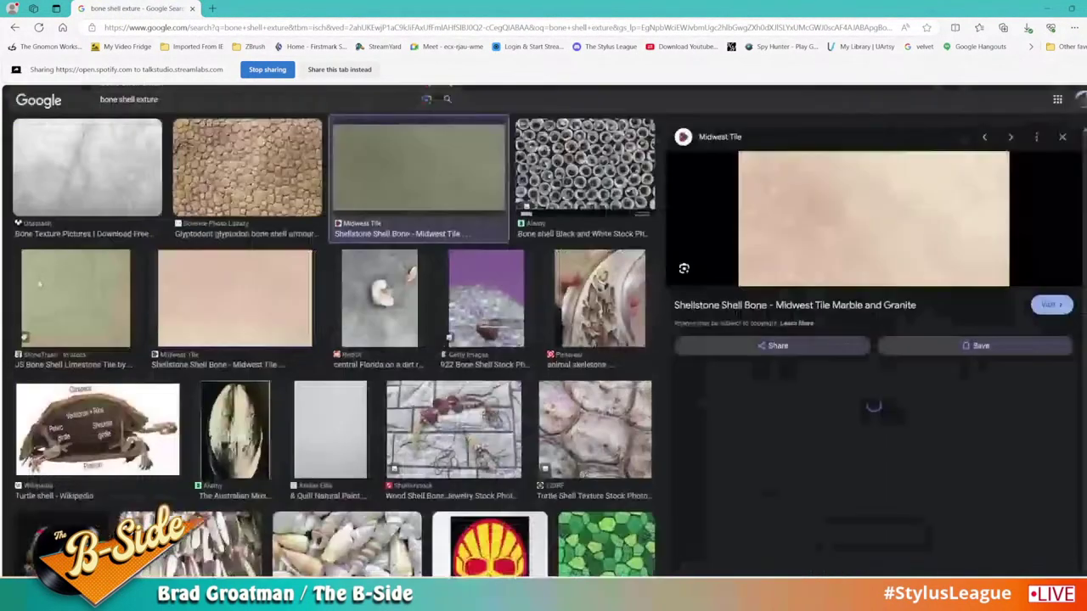
left_click(873, 405)
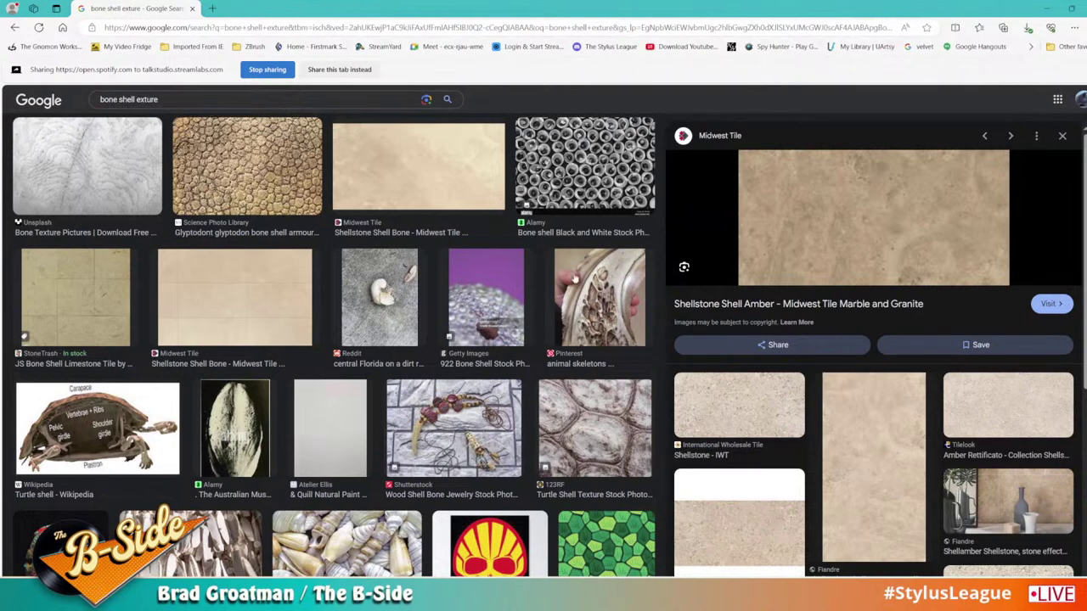
scroll(325, 293, "up", 2)
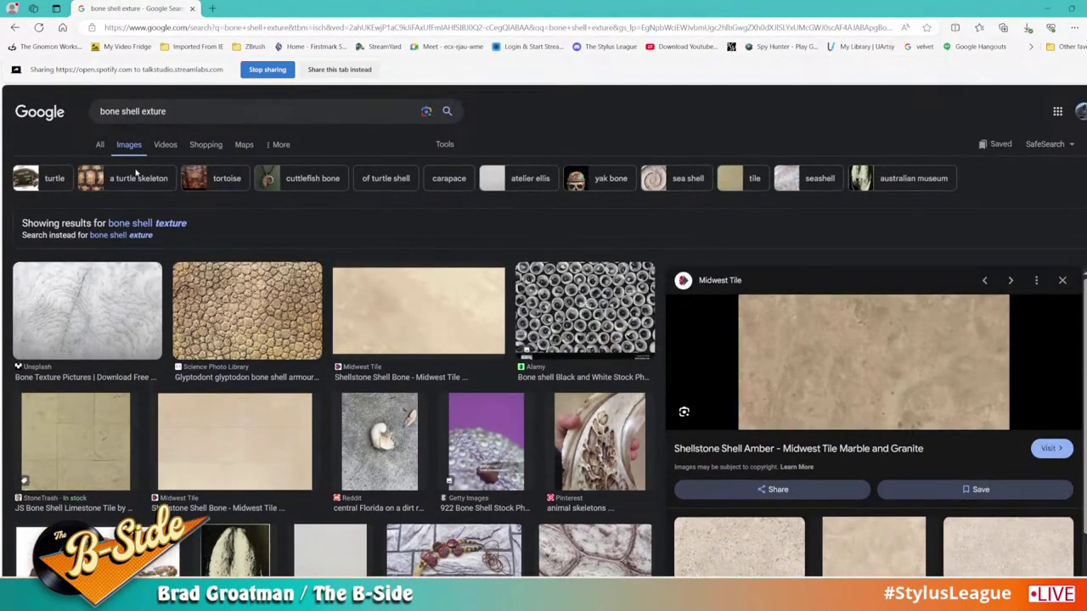
Step: Shorten the image search to "bone shell" and browse through the results
left_click(167, 112)
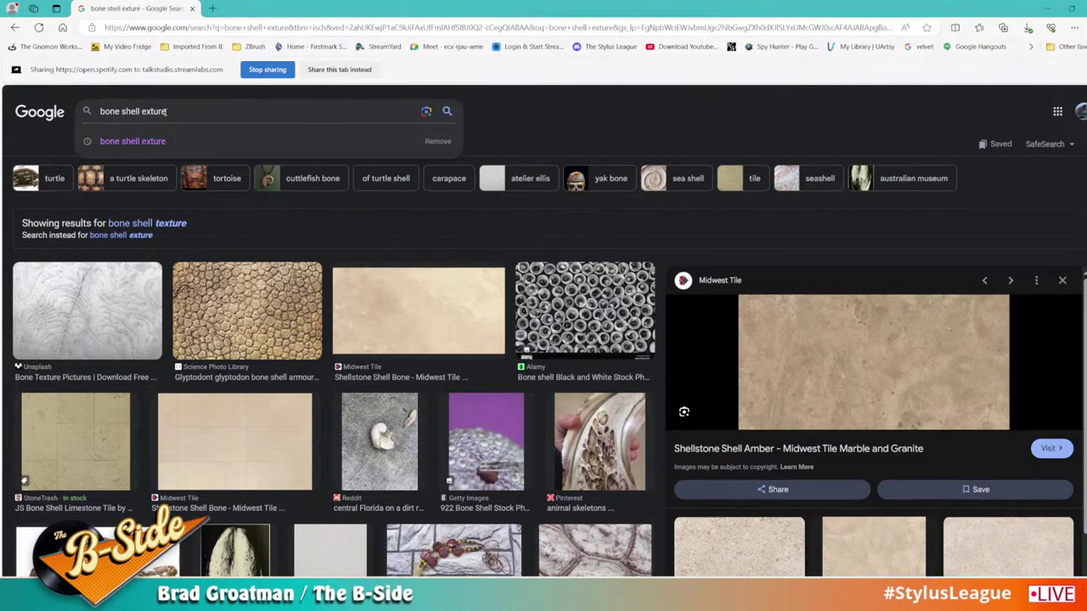
key("BackSpace")
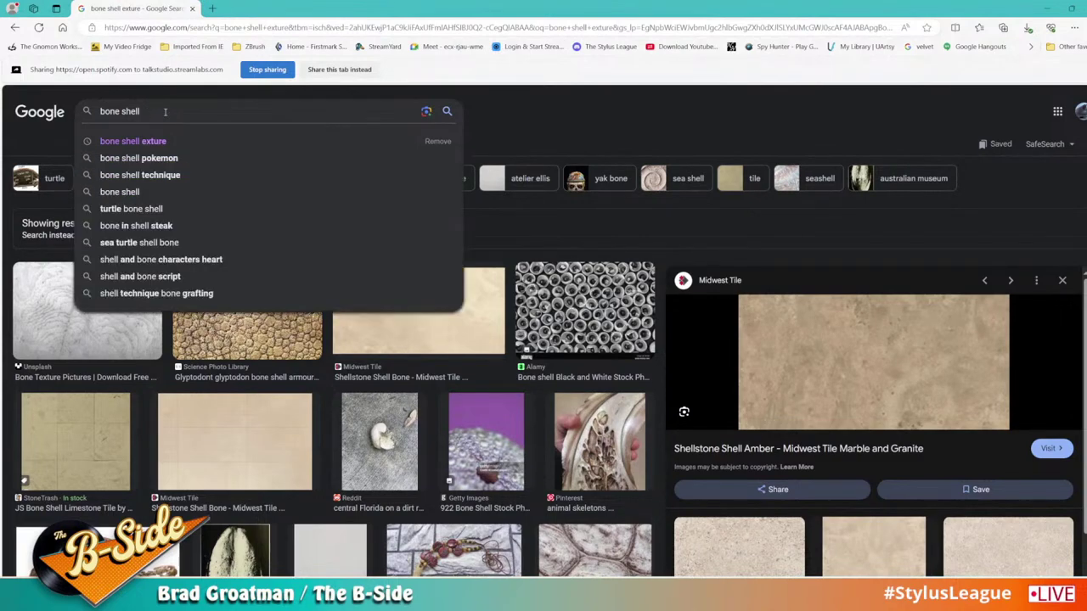
key("Return")
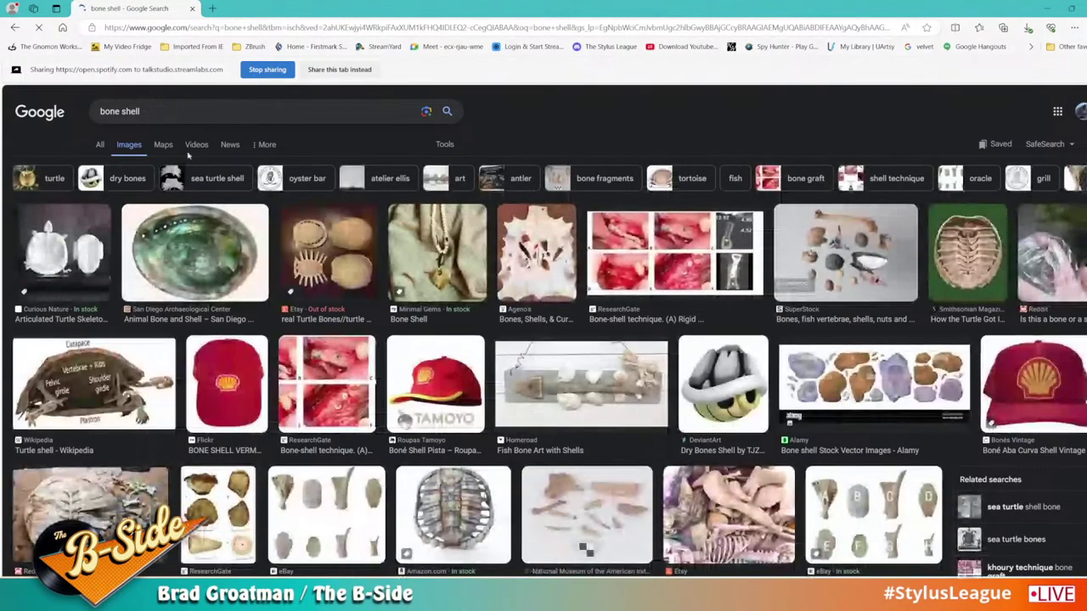
scroll(331, 294, "down", 3)
scroll(331, 294, "down", 5)
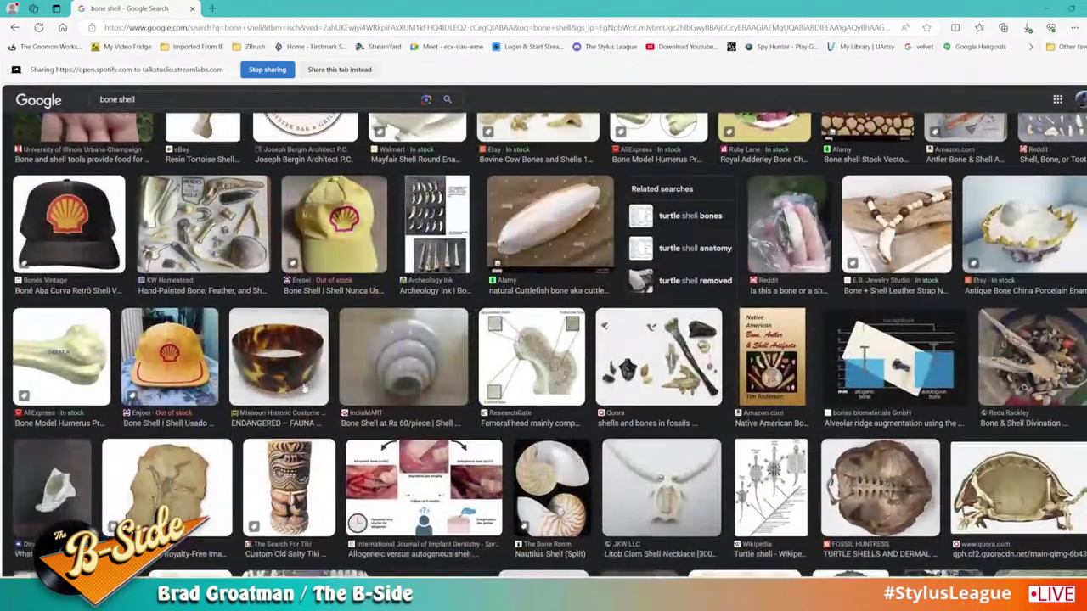
scroll(304, 387, "down", 5)
scroll(308, 433, "up", 1)
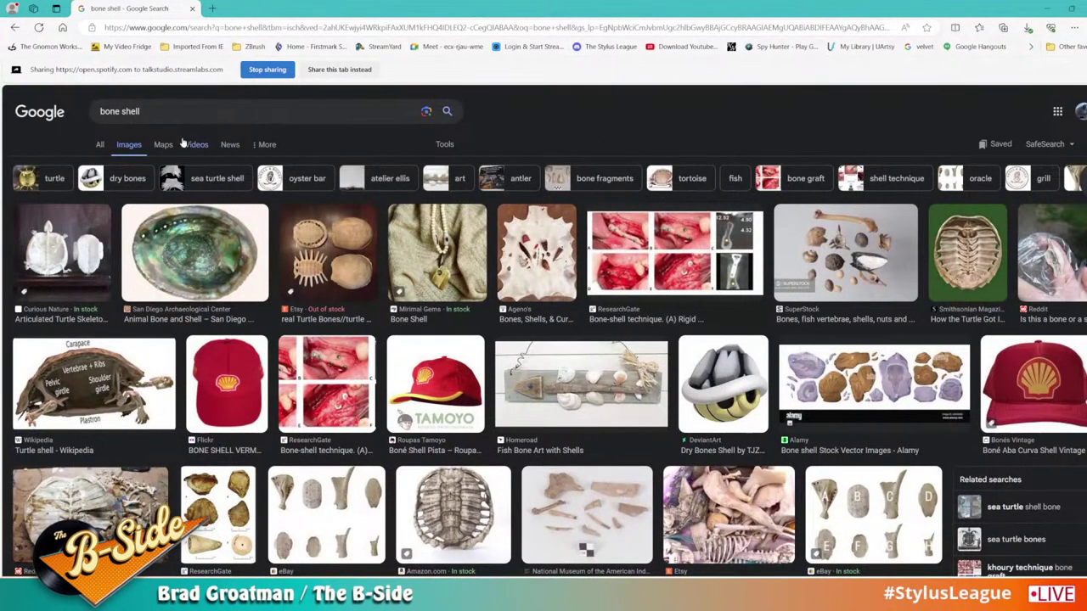
Step: Search images for "bone shell texture" and preview the glyptodon bone shell armour and the related fossilized glyptodon shell pattern
left_click(185, 110)
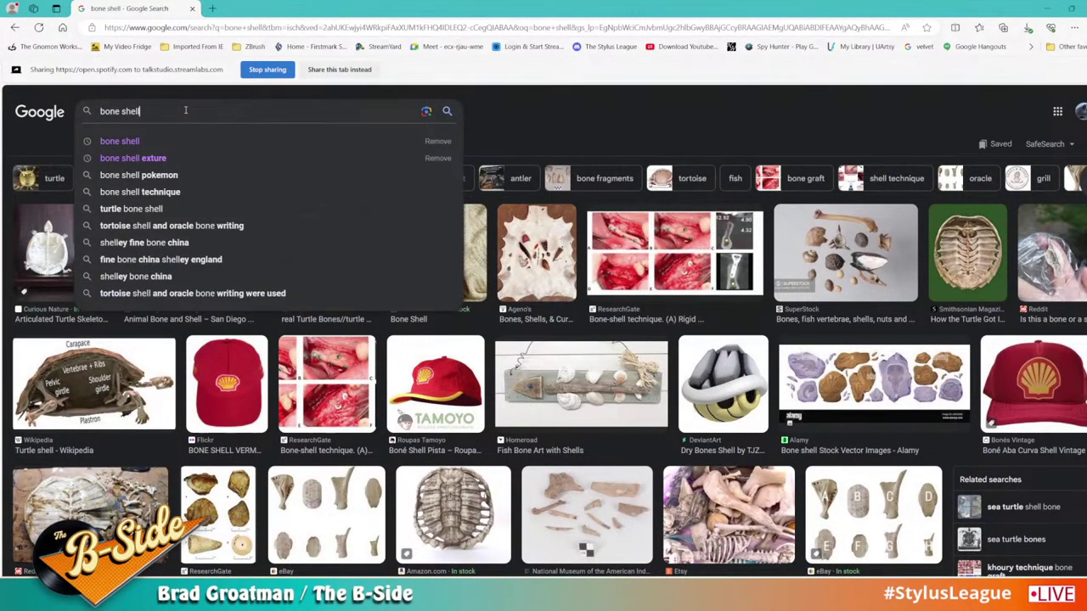
type("texture")
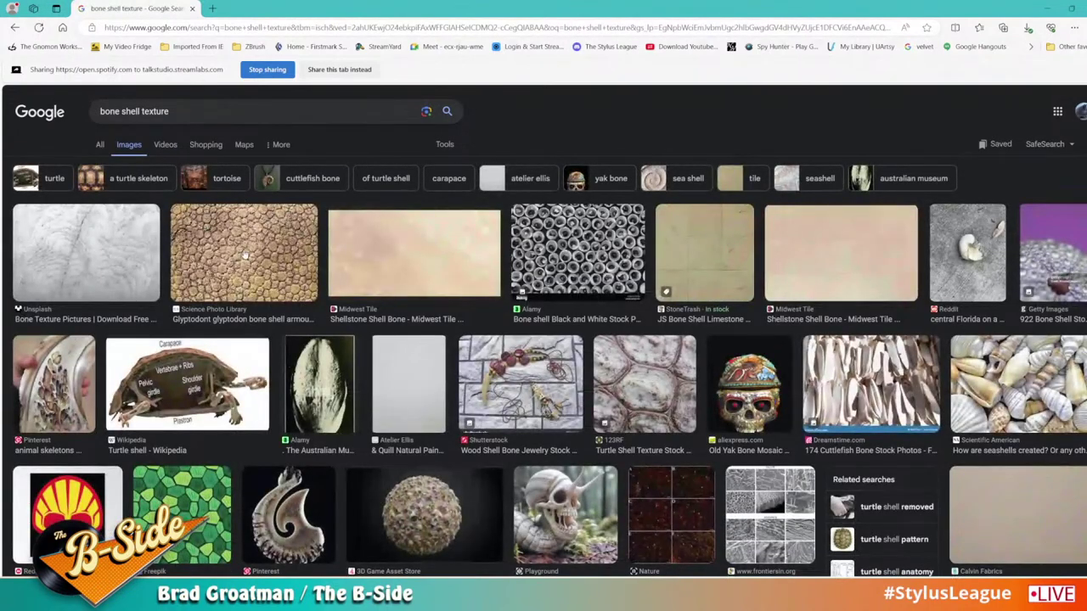
left_click(244, 255)
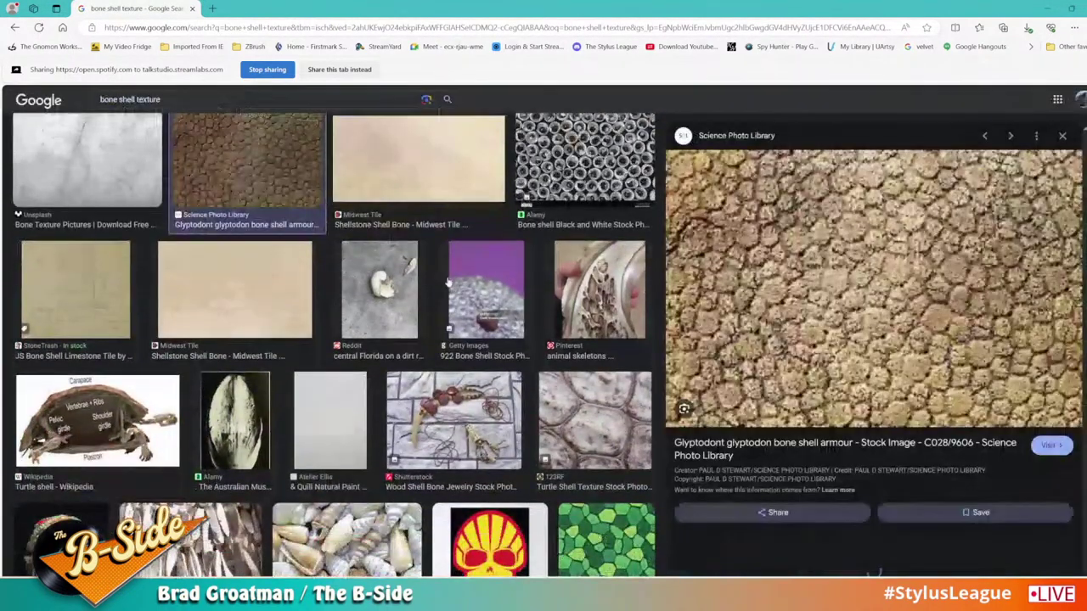
scroll(875, 339, "down", 2)
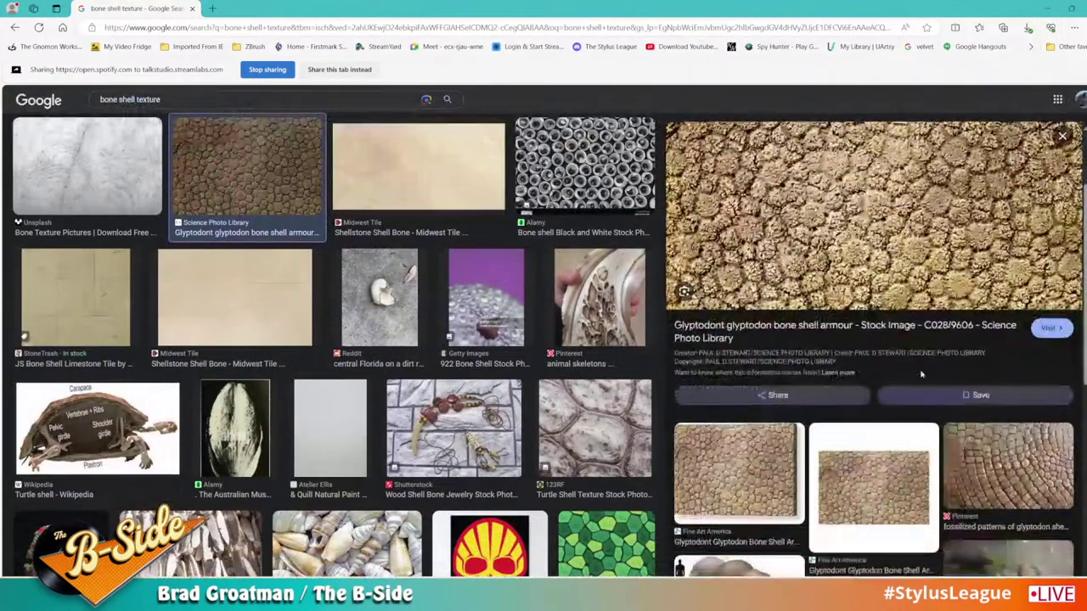
left_click(1007, 471)
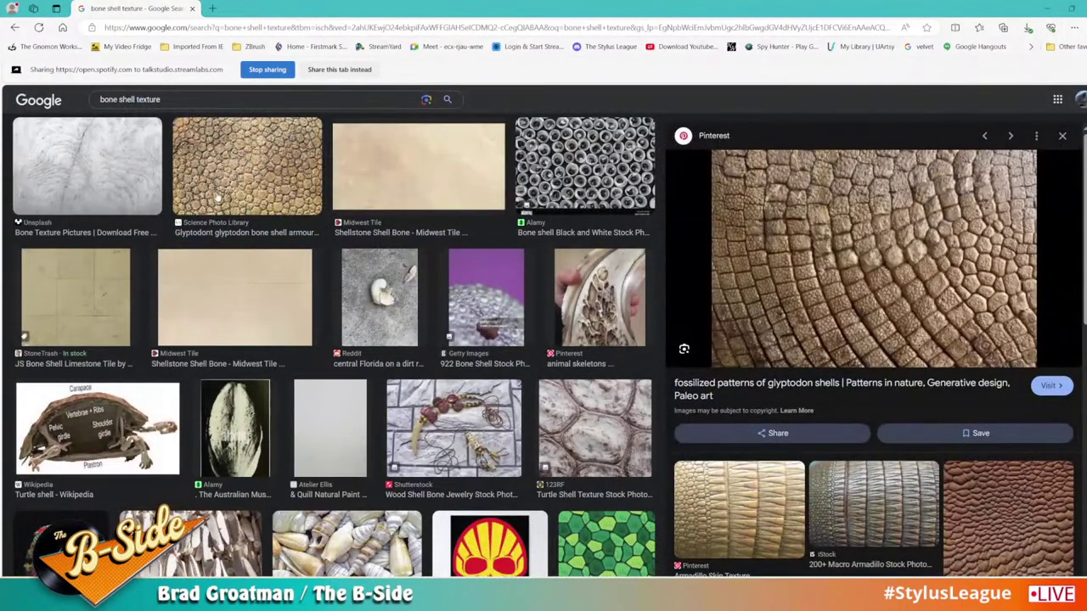
Step: Preview the armadillo printed leather image and the Raw Leather Texture Art Print among the related images
scroll(696, 339, "down", 5)
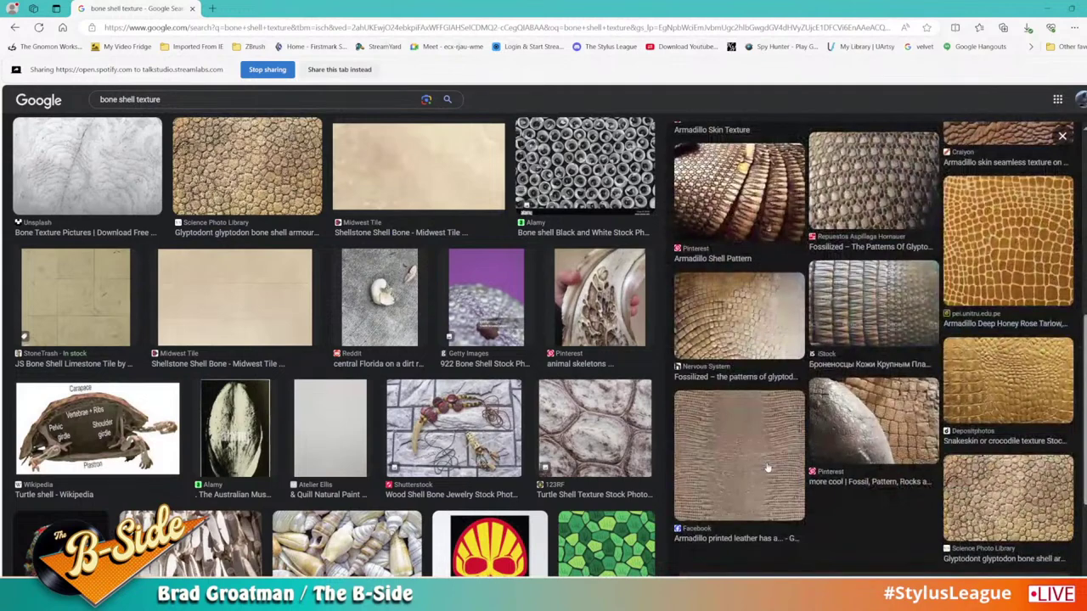
left_click(767, 462)
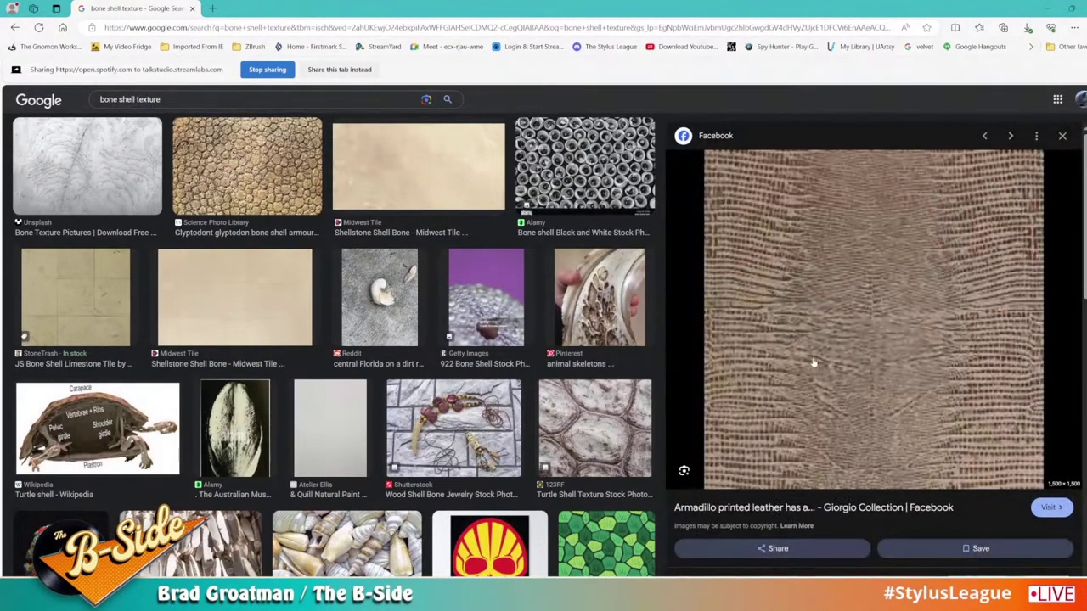
scroll(816, 339, "down", 4)
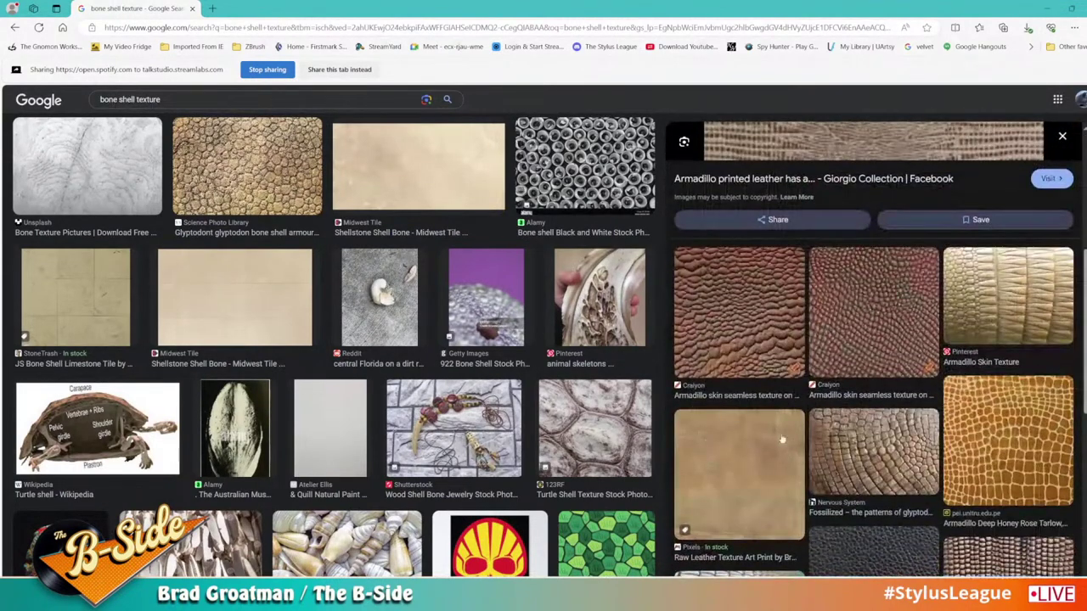
left_click(783, 459)
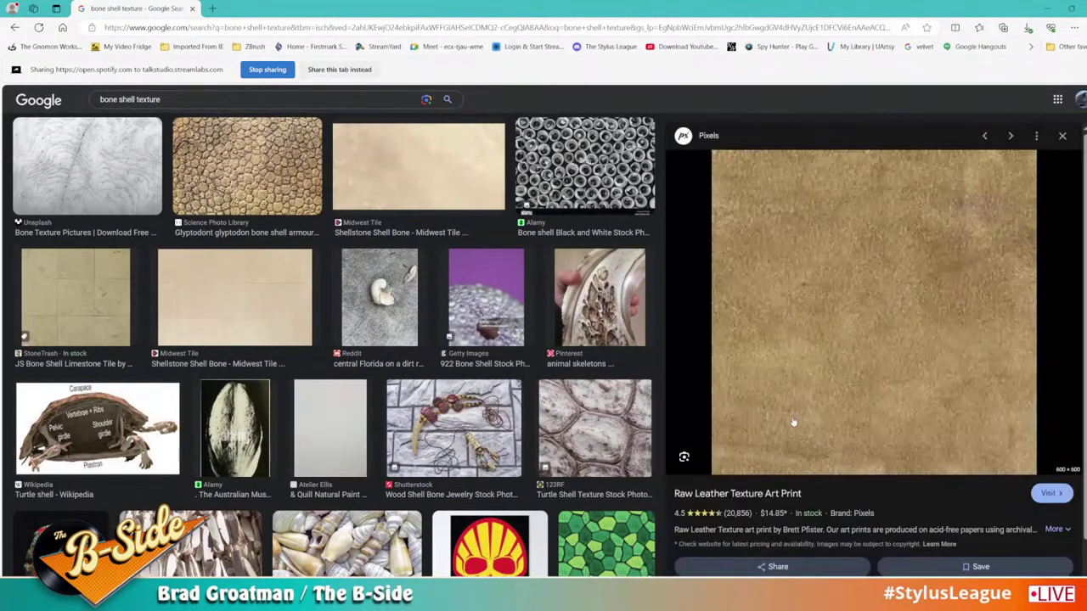
Step: Open the raw leather texture image on its own, save it to disk, and switch to Photoshop
right_click(884, 317)
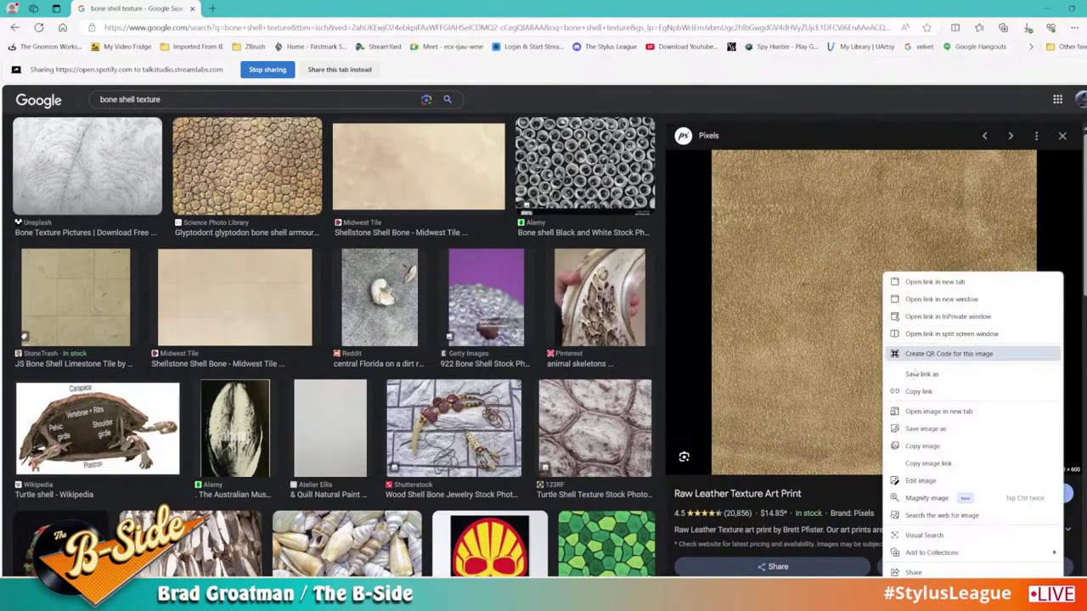
left_click(938, 411)
left_click(265, 8)
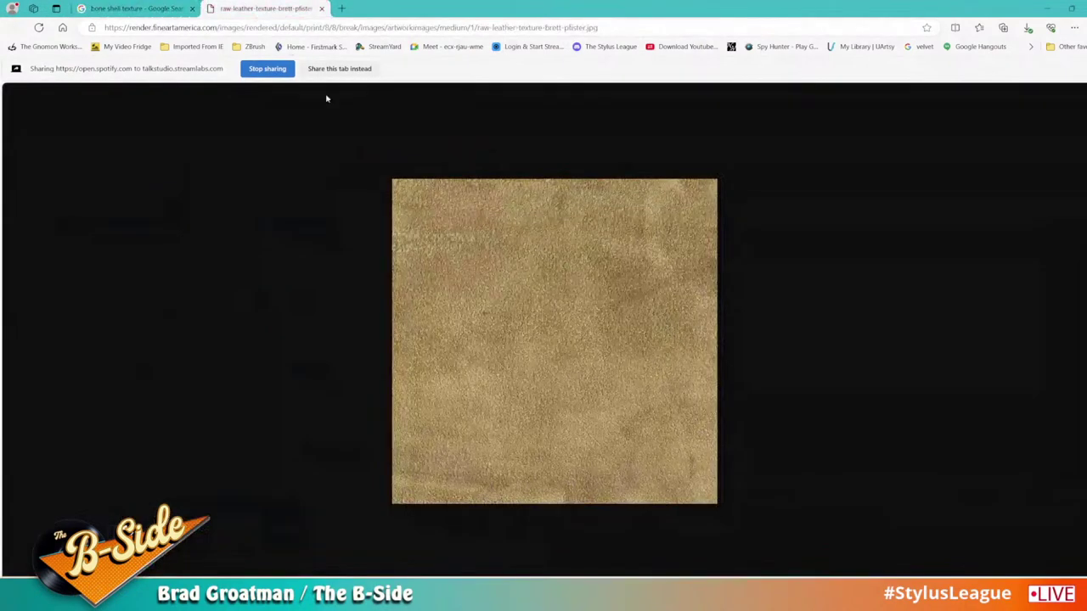
right_click(504, 241)
left_click(557, 264)
left_click(480, 544)
left_click(477, 592)
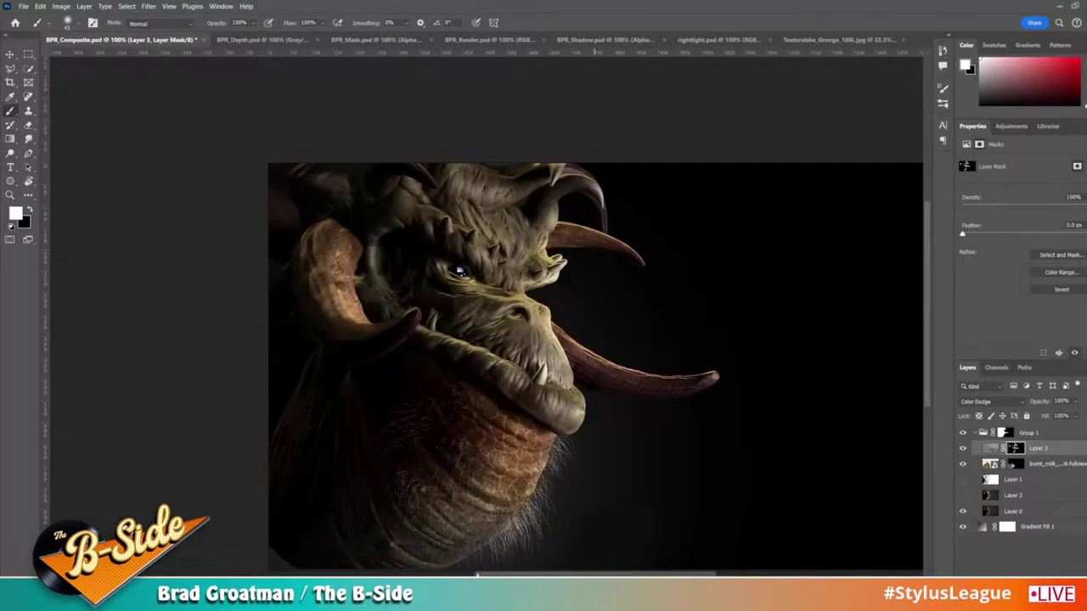
Step: Place the raw leather texture from the D: work/doodle folder as an embedded image in BPR_Composite.psd
left_click(19, 7)
left_click(47, 231)
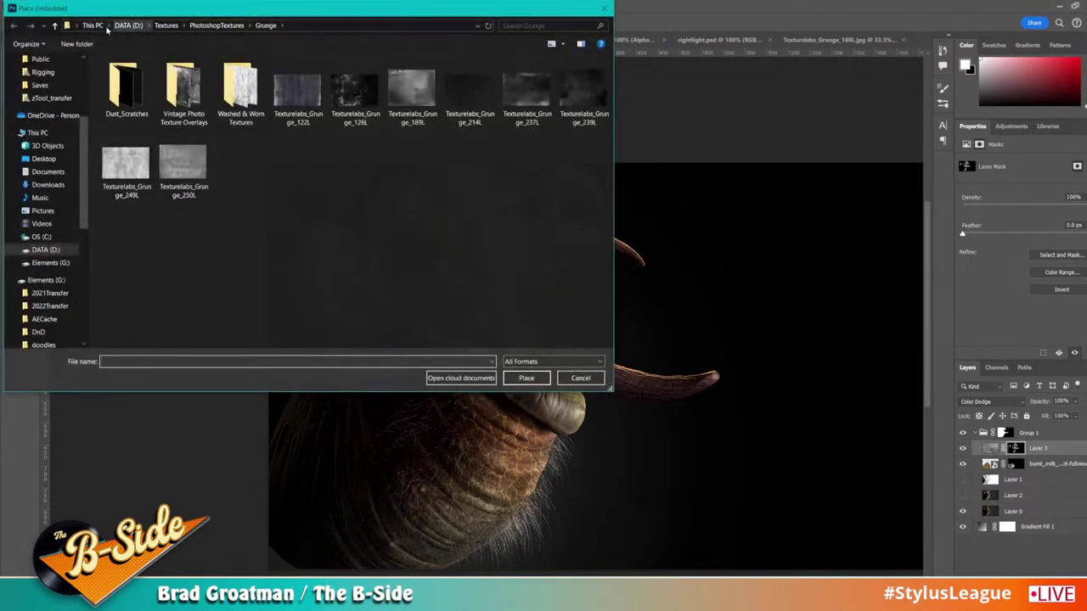
left_click(127, 26)
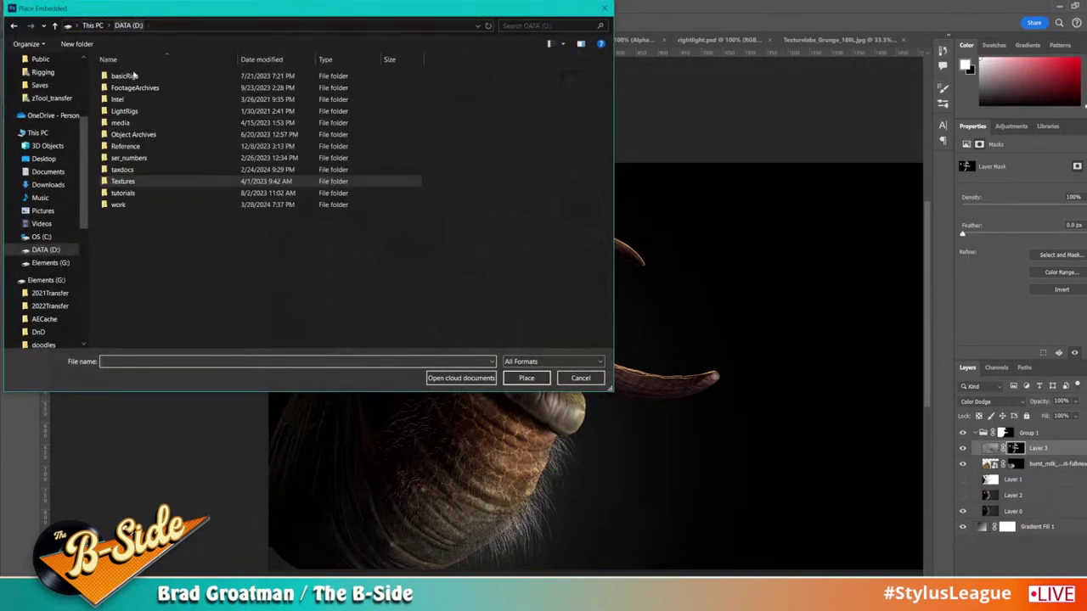
left_click(126, 207)
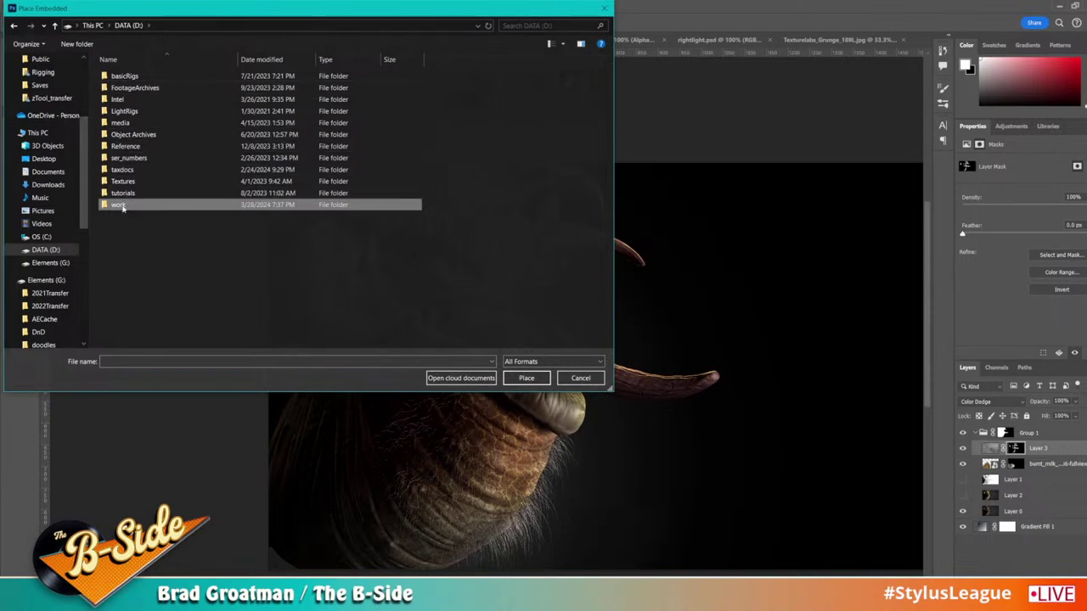
double_click(122, 207)
double_click(126, 87)
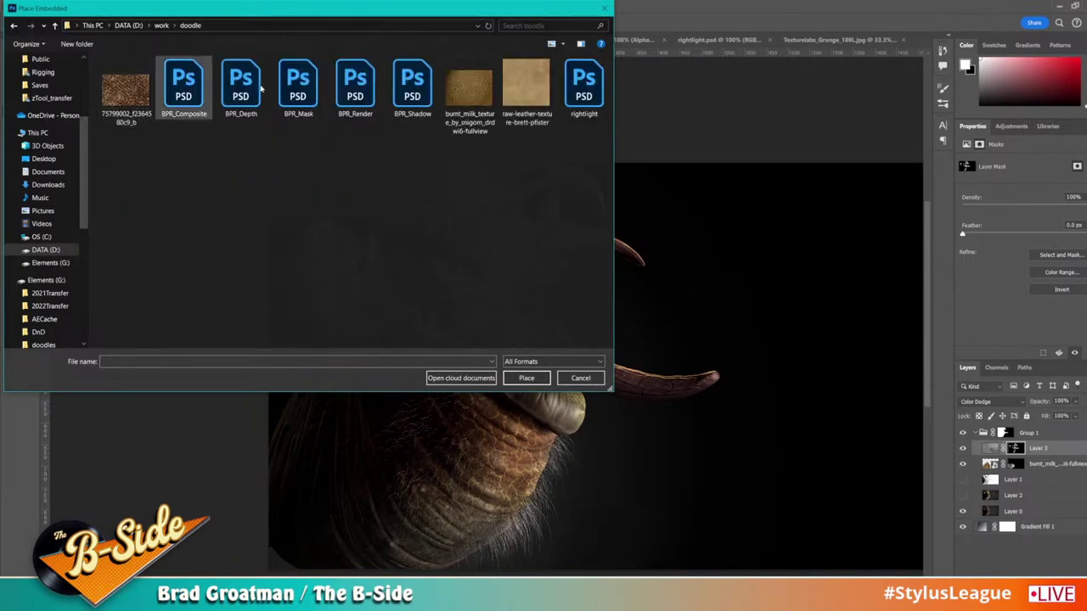
double_click(525, 85)
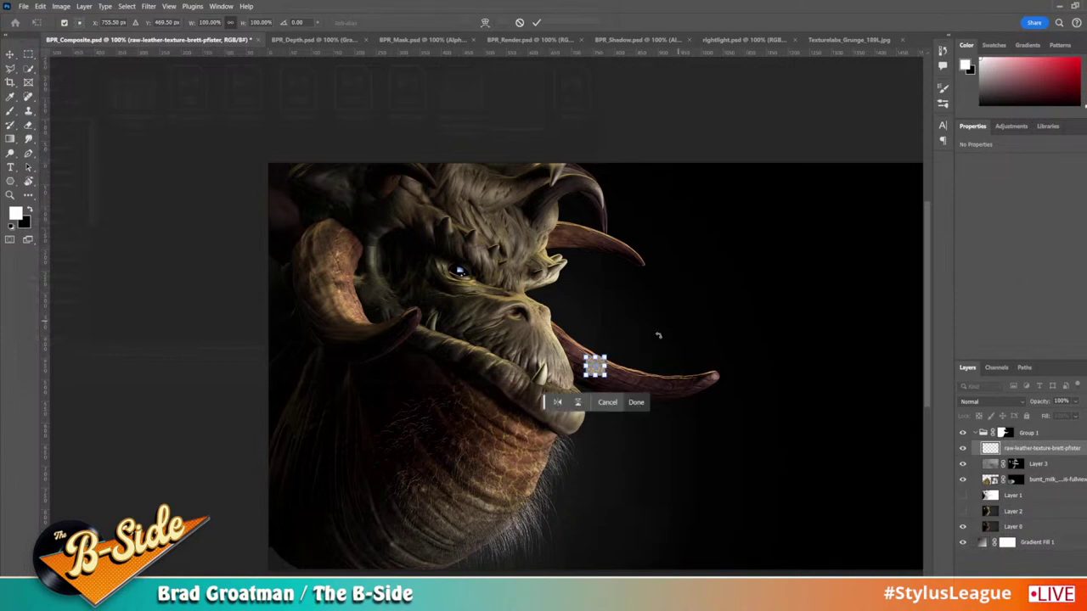
key("Return")
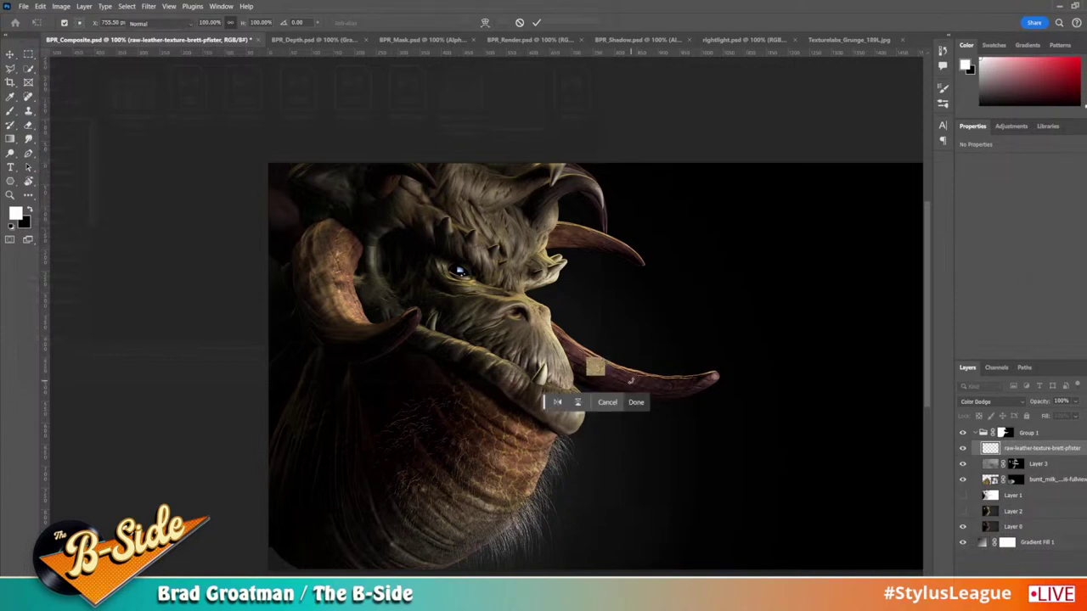
Step: Try transforming the small placed leather texture, and delete its layer from the composite
key("ctrl+t")
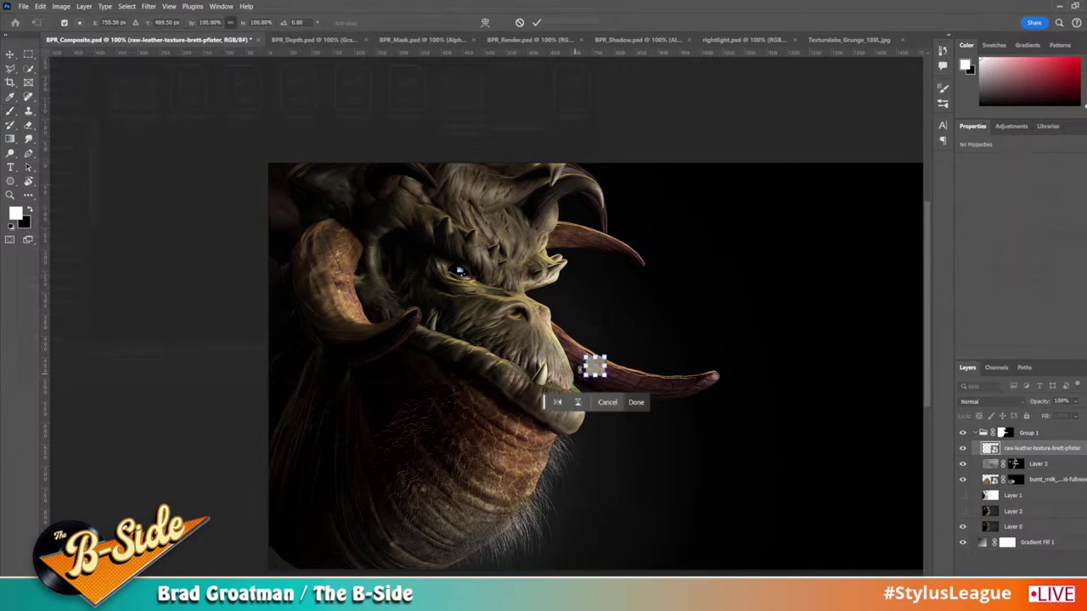
key("b")
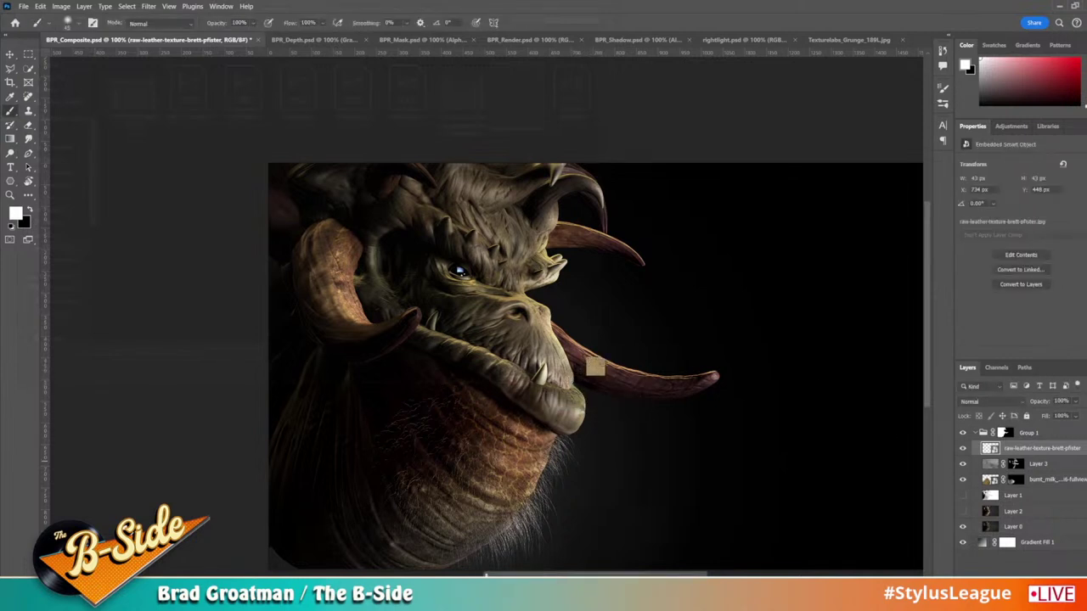
key("Delete")
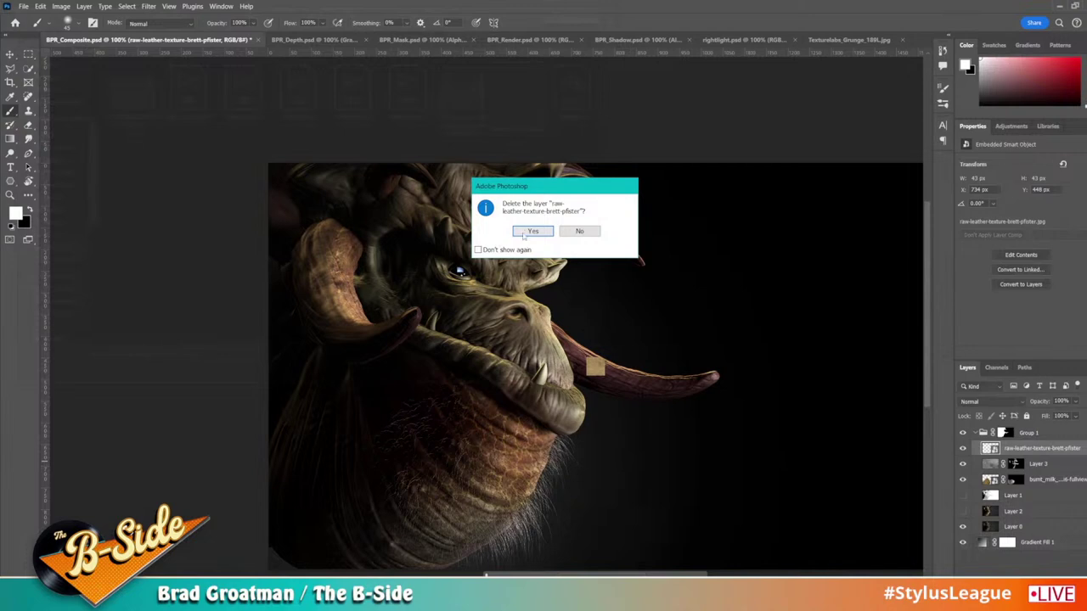
left_click(532, 231)
Step: Open the raw leather texture as its own document and copy the whole image into BPR_Composite.psd
left_click(23, 8)
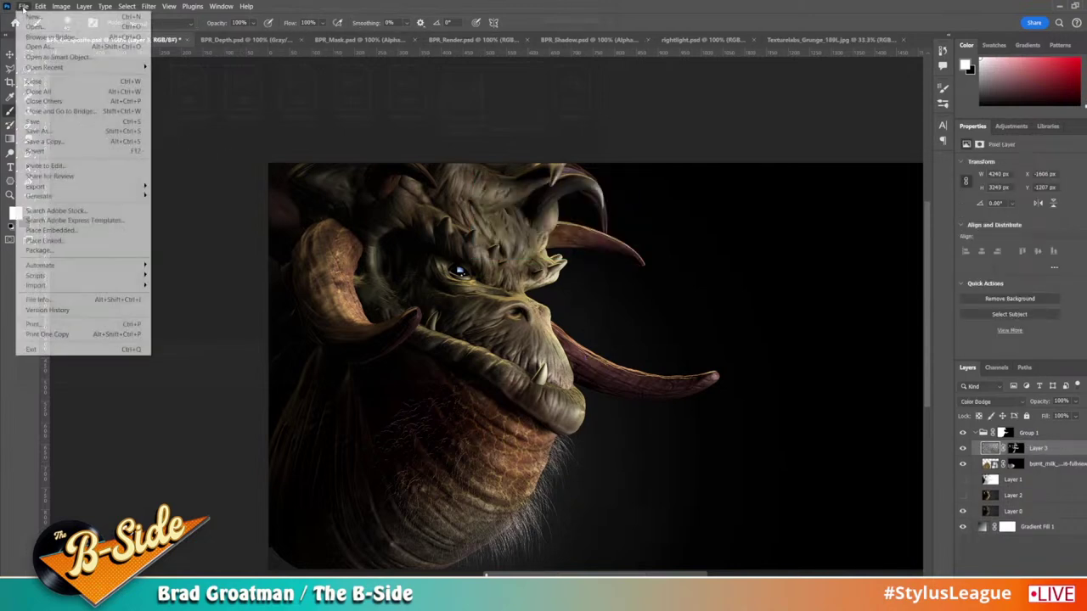
left_click(36, 26)
double_click(526, 85)
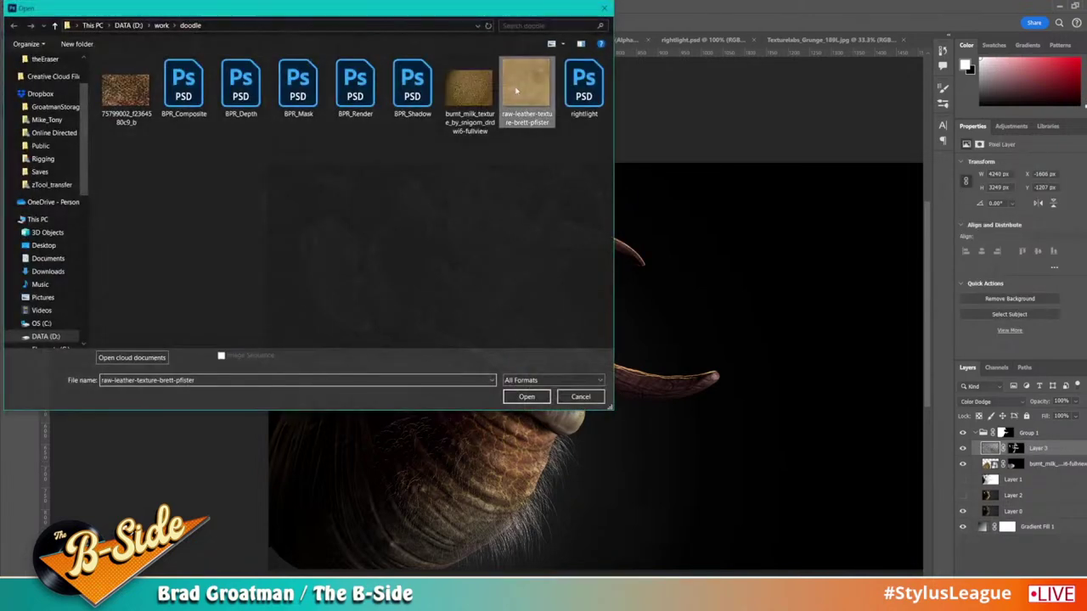
key("ctrl+a")
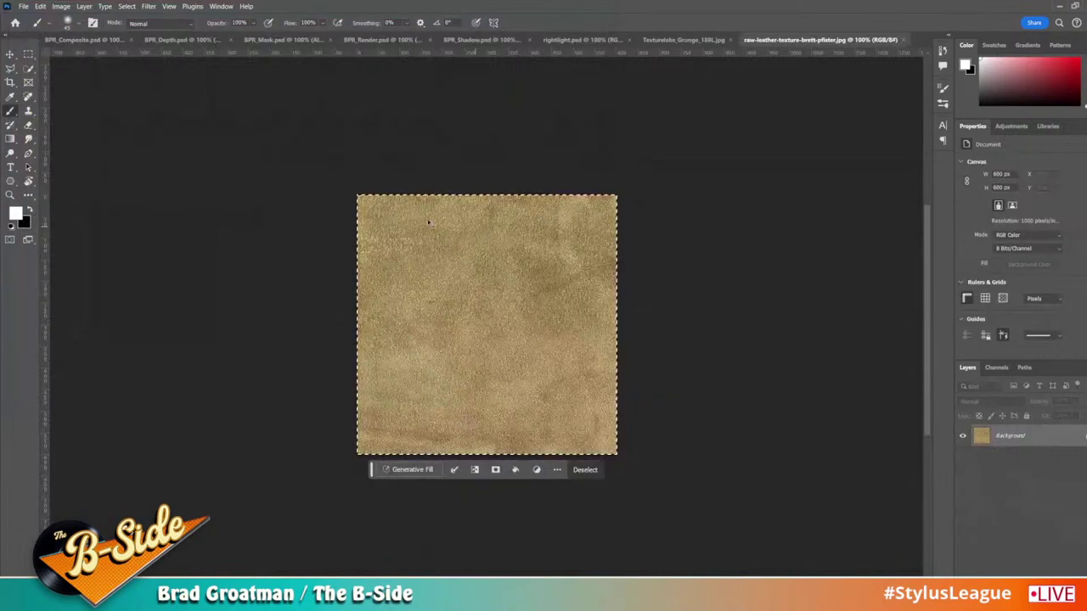
left_click(84, 39)
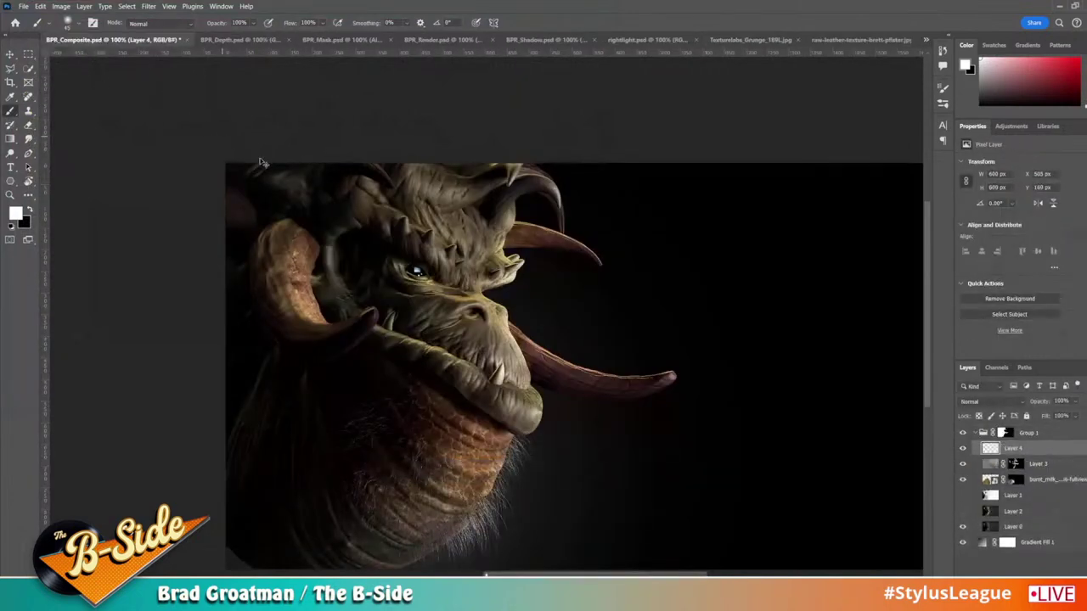
key("ctrl+v")
Step: Move the pasted leather texture over the creature's face and save the composite
key("v")
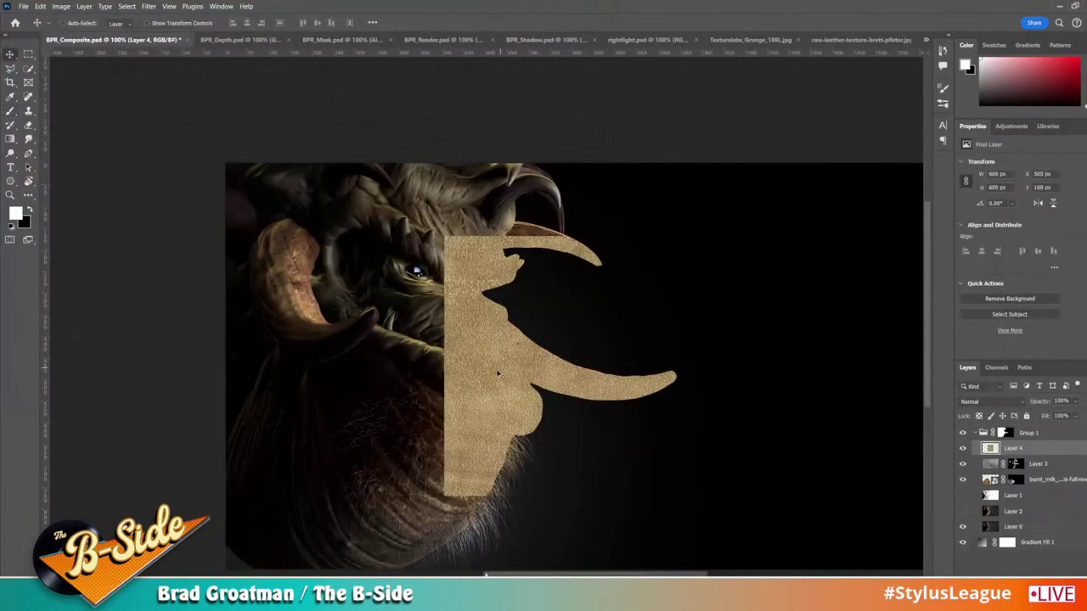
mouse_move(559, 386)
left_mouse_down()
mouse_move(400, 350)
mouse_move(393, 314)
left_mouse_up()
key("ctrl+t")
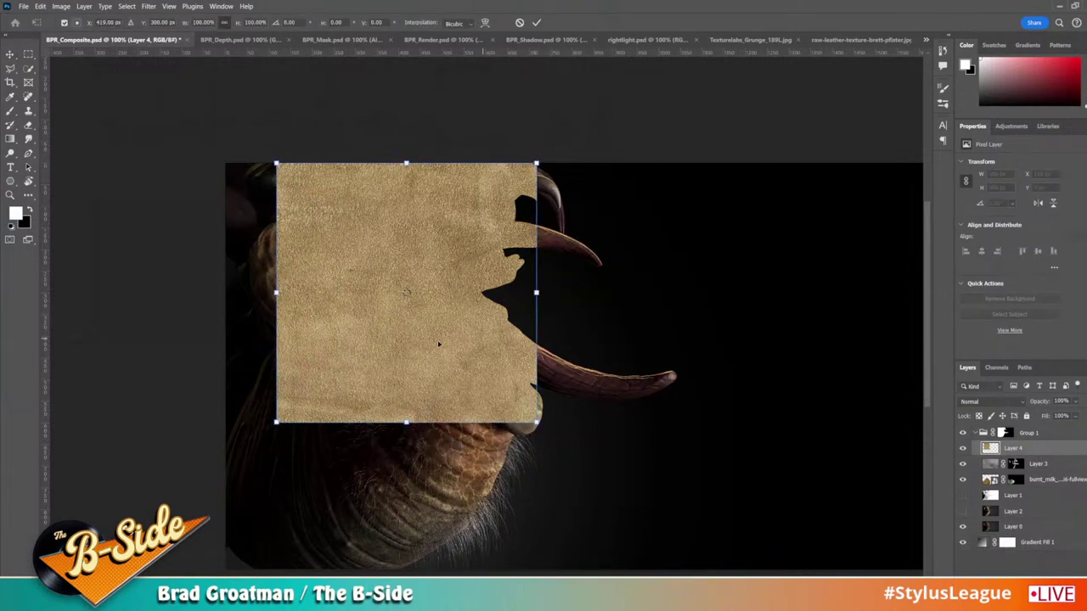
key("Return")
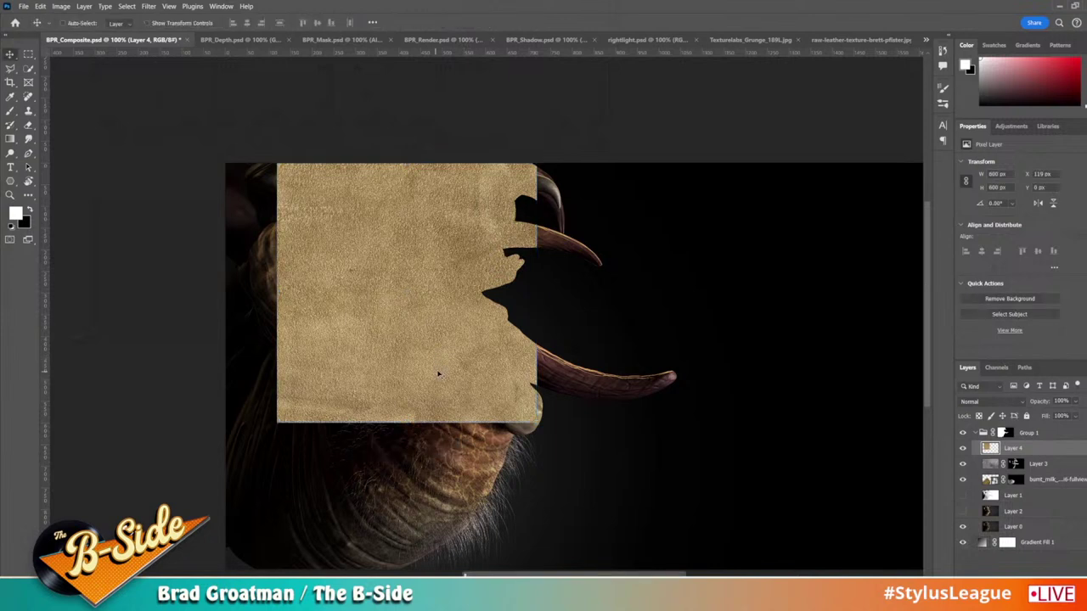
left_click(25, 6)
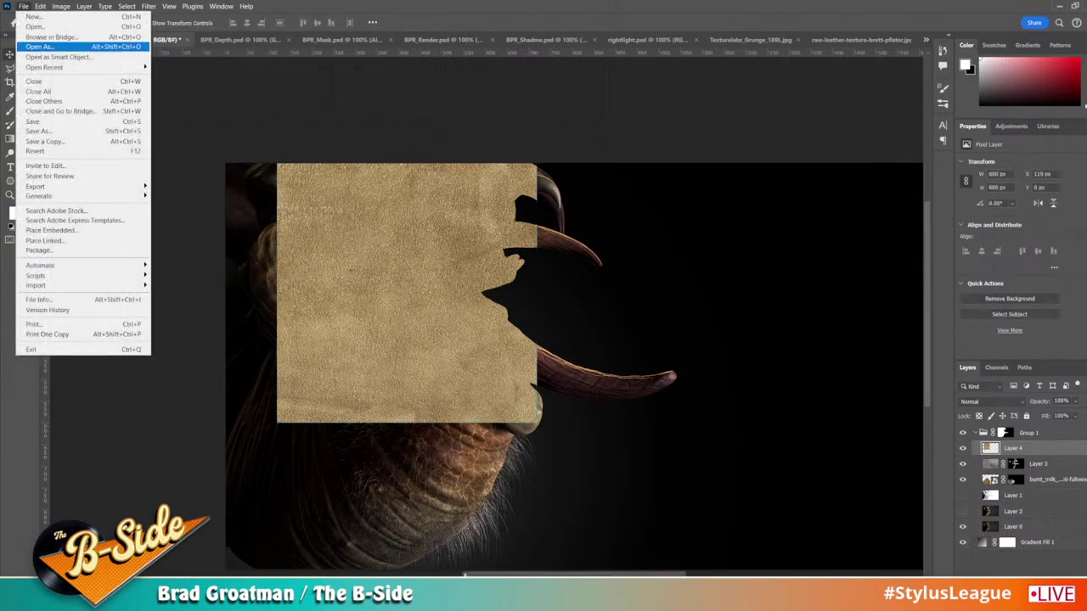
left_click(51, 125)
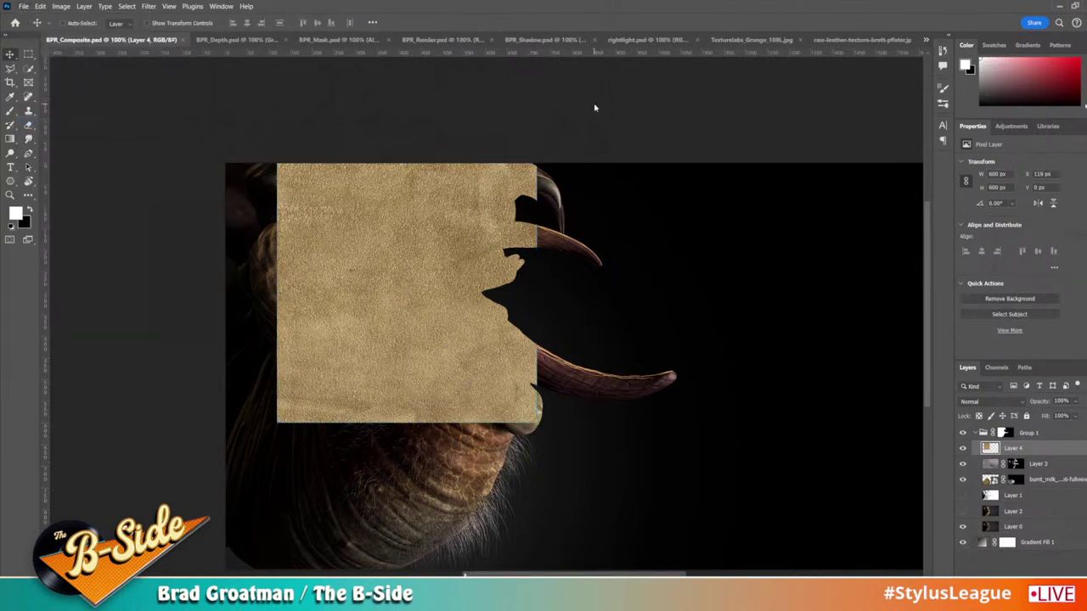
Step: Switch to the browser and preview the glyptodont bone shell armour image in the search results
left_click(1059, 6)
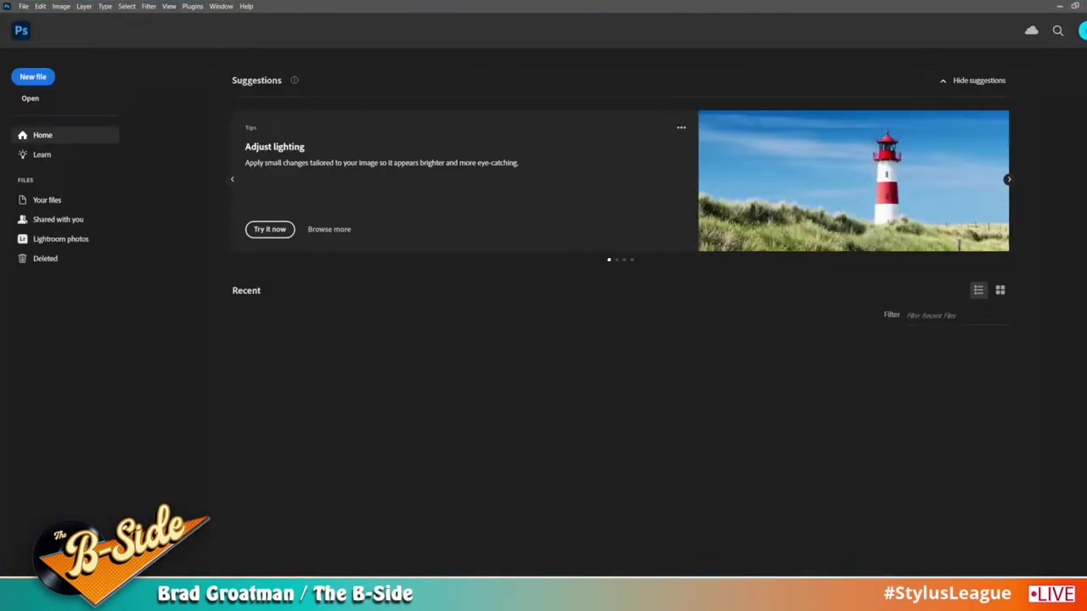
left_click(275, 598)
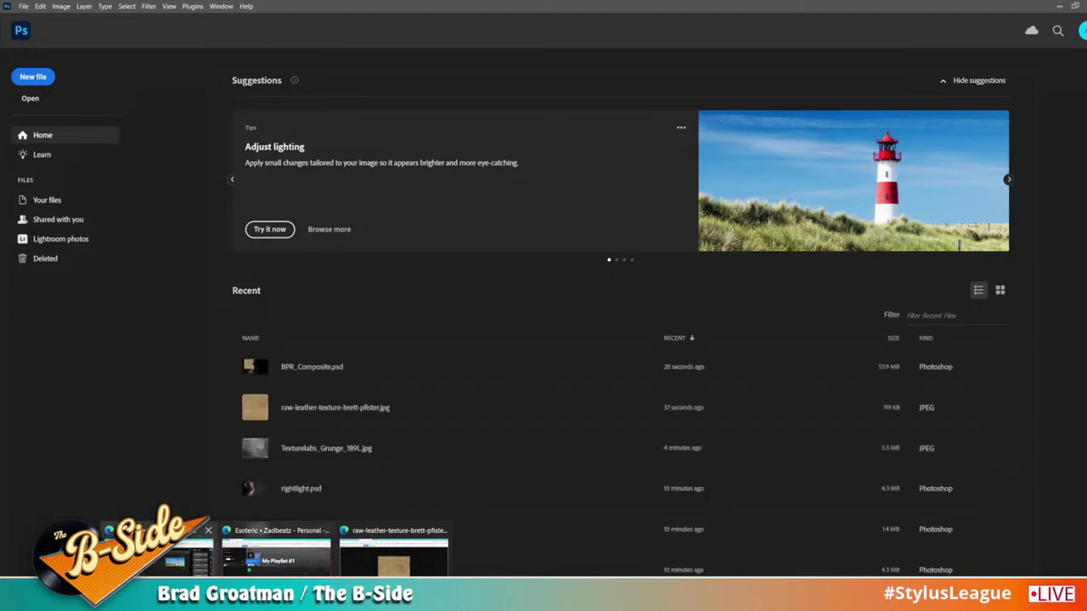
left_click(397, 548)
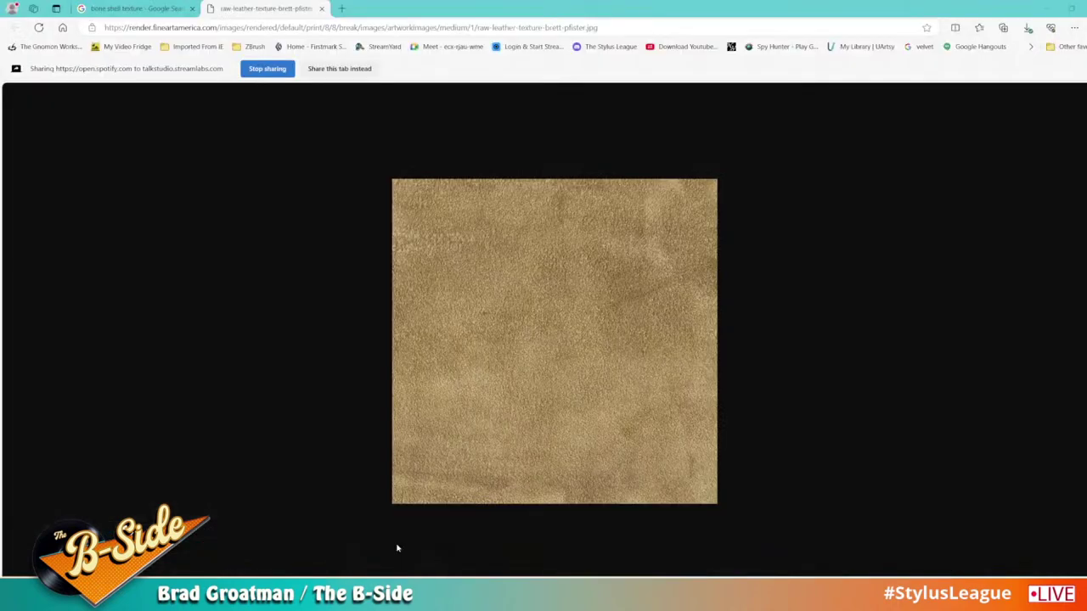
key("ctrl+shift+Tab")
left_click(287, 231)
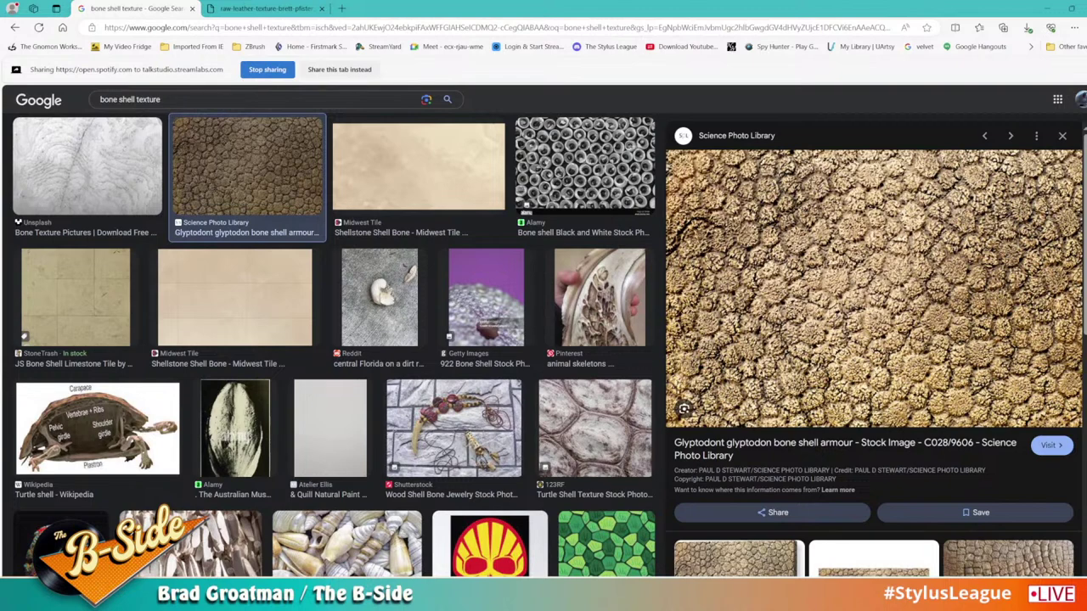
Step: Return to Photoshop, reopen BPR_Composite.psd, and enlarge the leather layer to about 138% over the creature's head
key("alt+Tab")
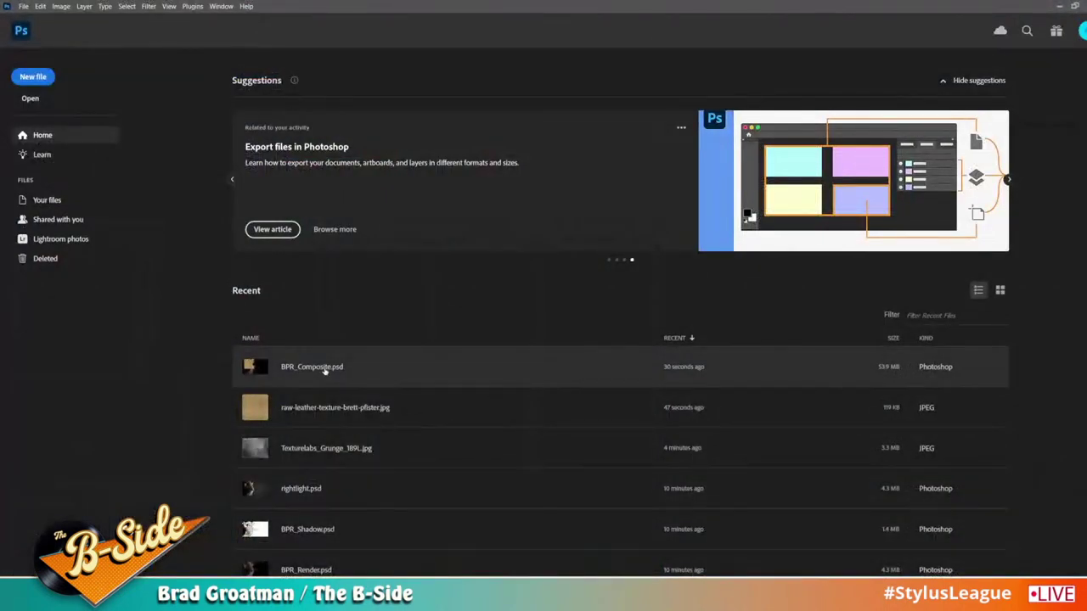
left_click(325, 369)
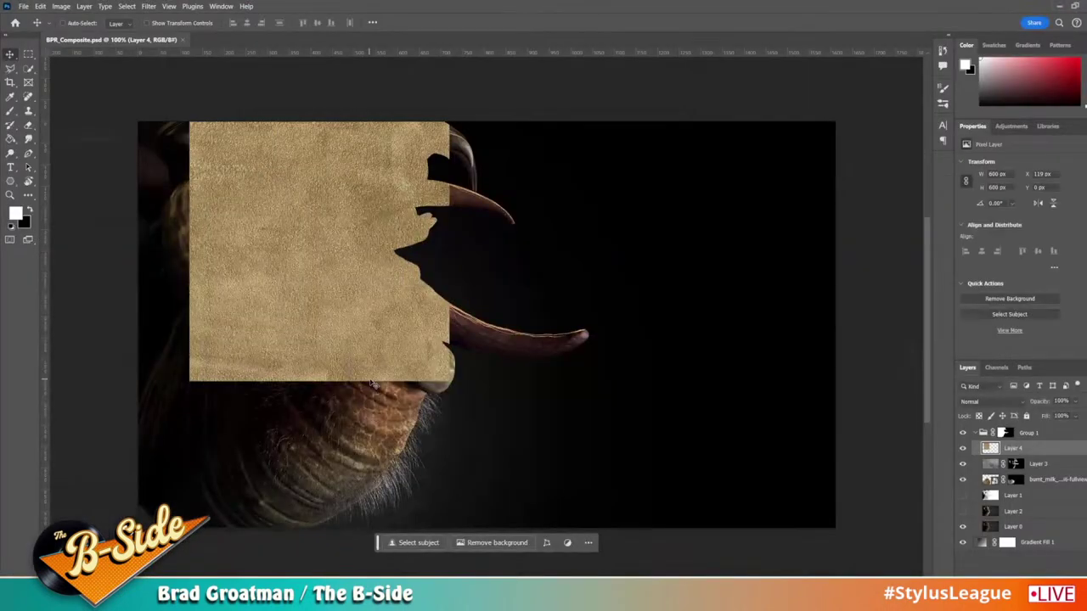
key("ctrl+t")
left_click_drag(449, 382, 582, 446)
left_click_drag(417, 387, 369, 362)
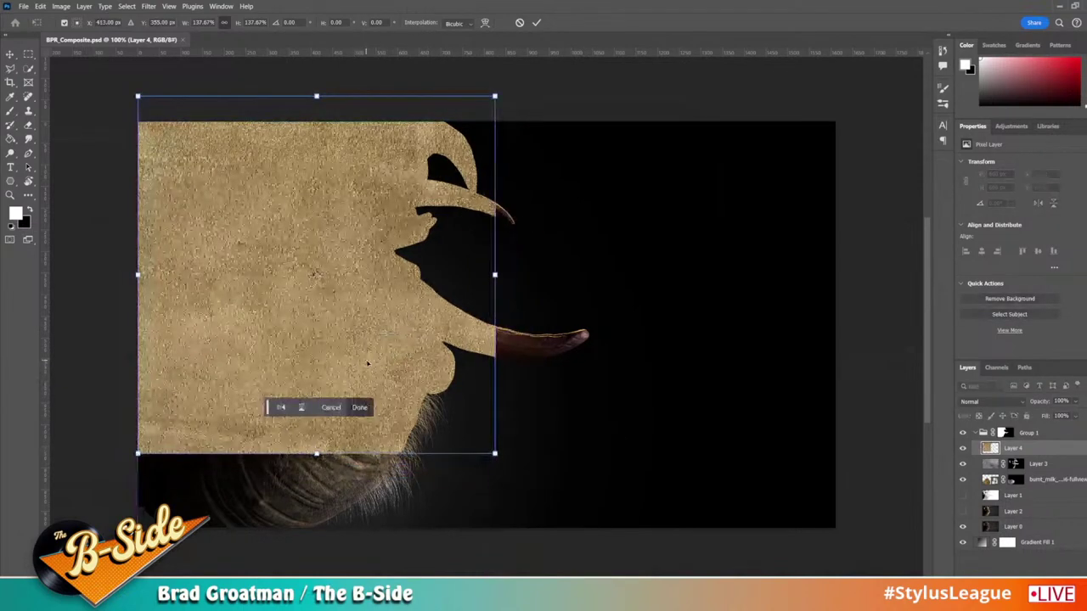
key("Return")
Step: Set the leather layer's blend mode to Soft Light and add a black layer mask that hides it
left_click(989, 401)
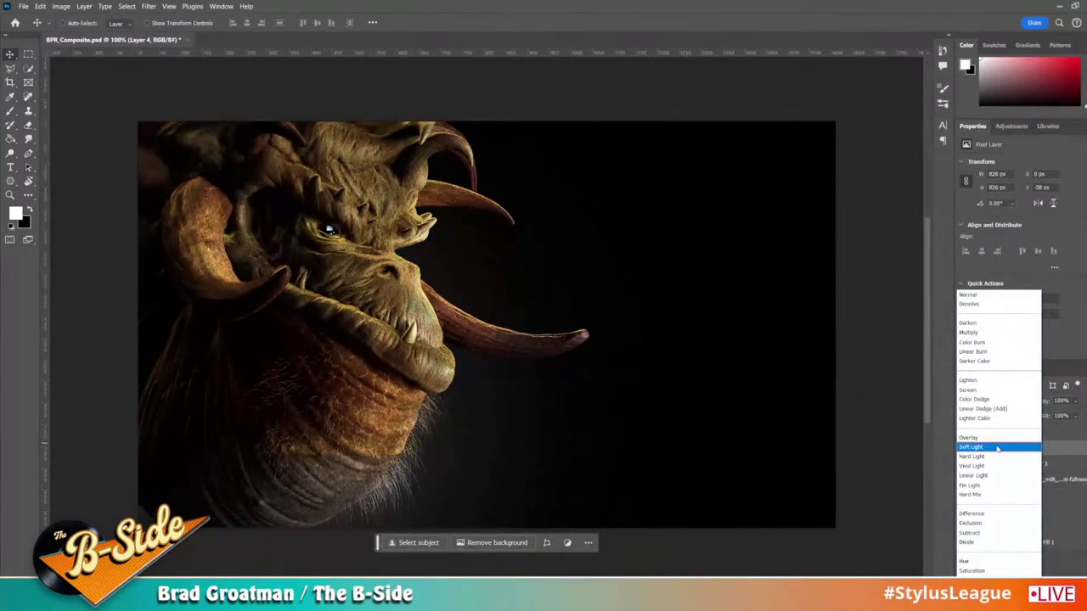
left_click(998, 448)
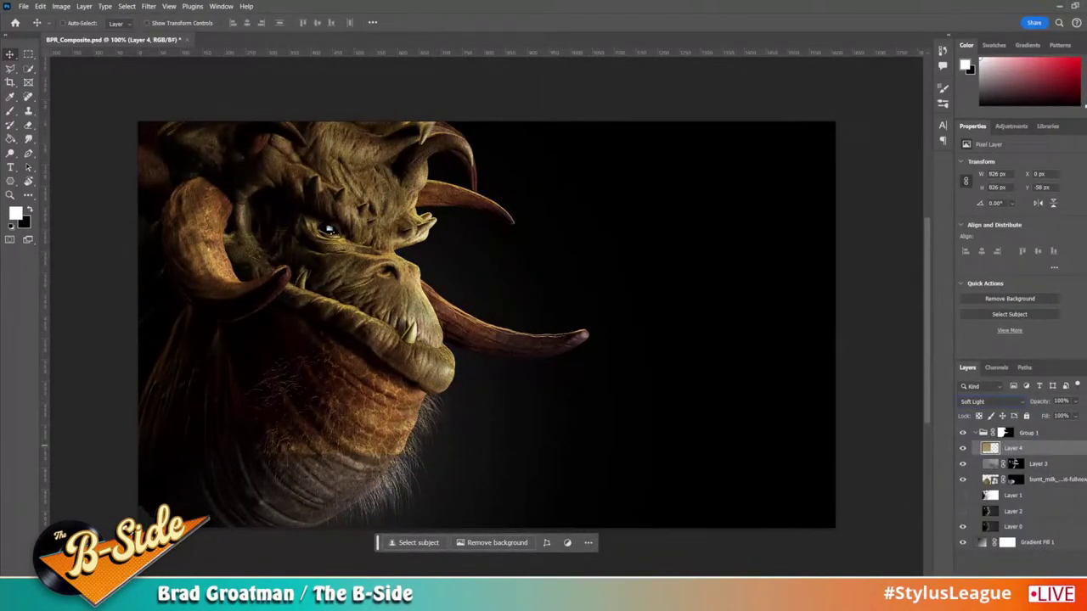
left_click(1013, 587, "alt")
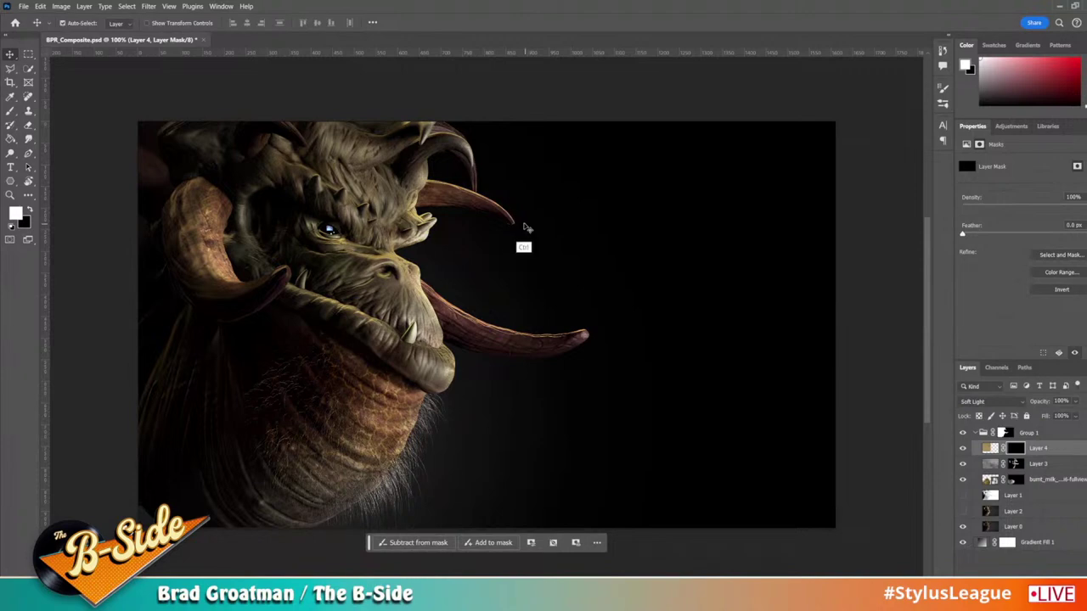
Step: Paint white on the leather layer's mask with a 125 px brush to reveal the texture over the creature's brow, snout and face
key("ctrl+plus")
left_click_drag(369, 265, 675, 334)
key("b")
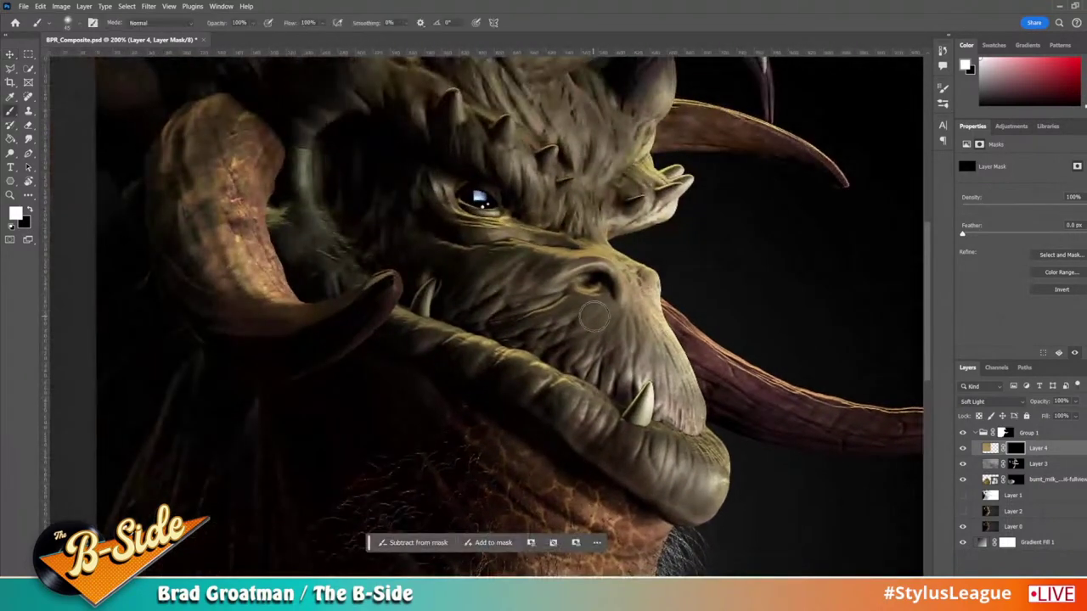
key("bracketright")
key("bracketright")
key("bracketright")
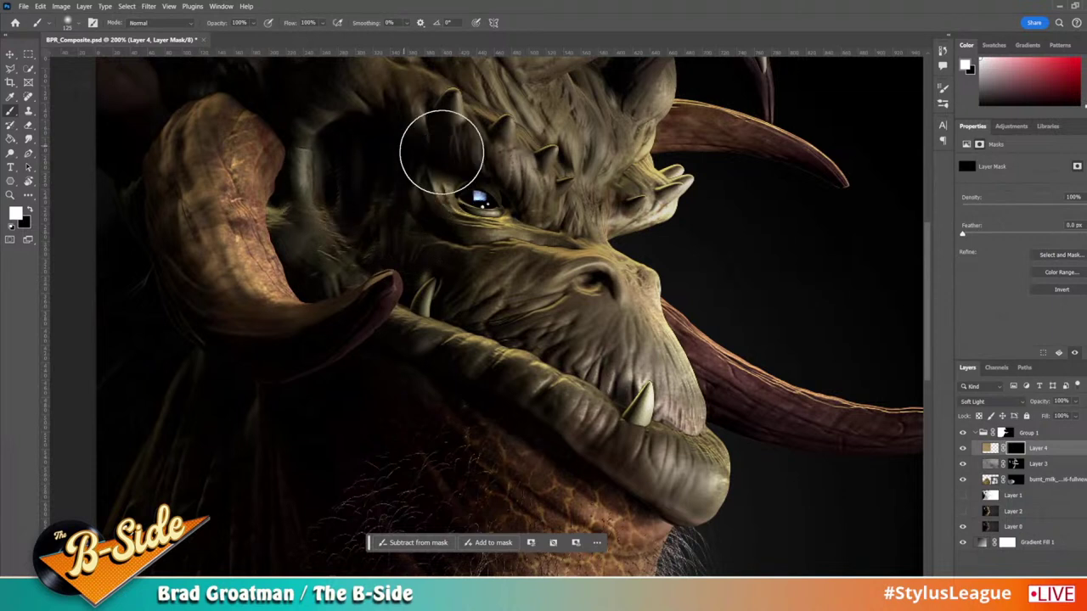
left_click_drag(431, 148, 487, 250)
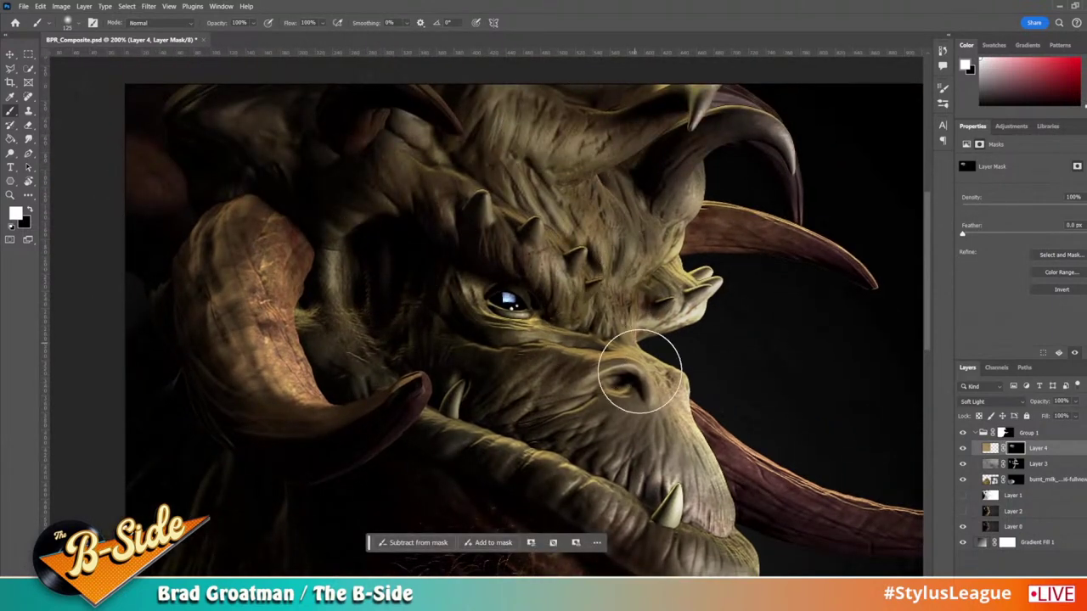
mouse_move(649, 484)
left_mouse_down()
mouse_move(614, 445)
mouse_move(541, 409)
left_mouse_up()
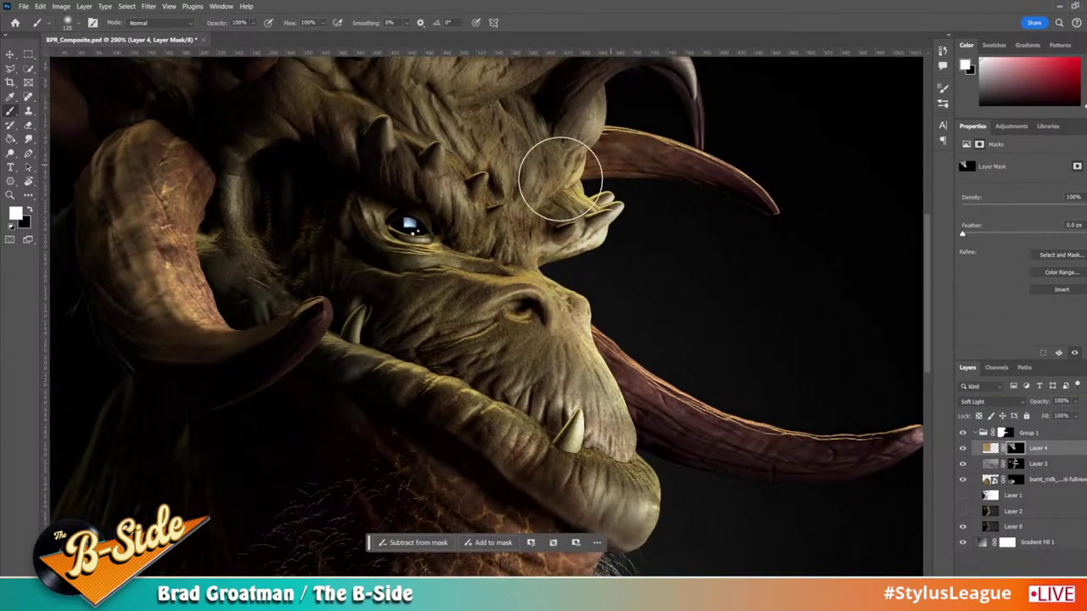
left_click_drag(466, 295, 614, 208)
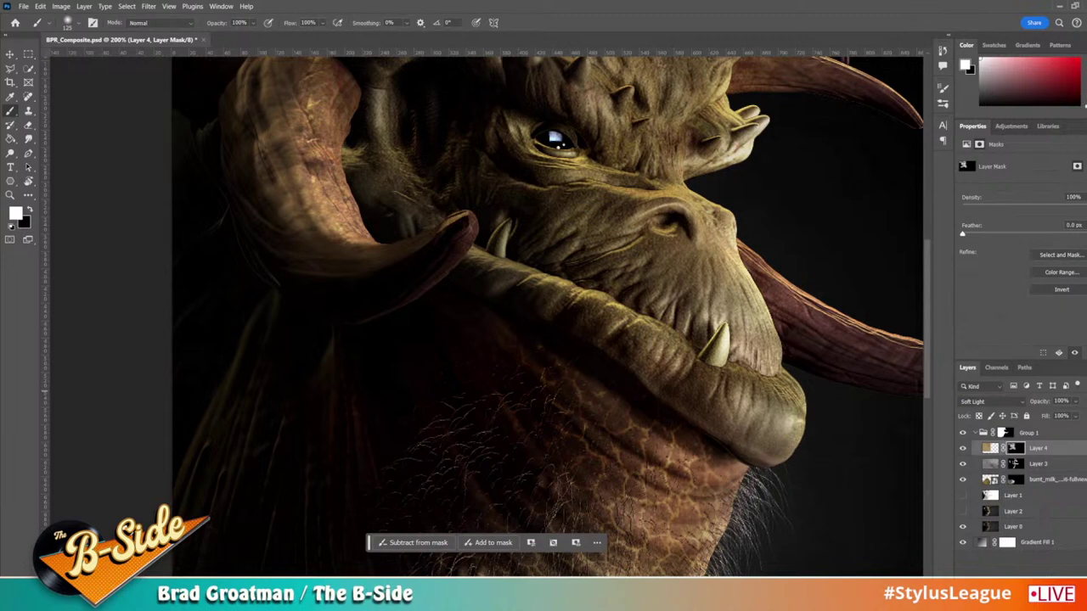
Step: Add a Gradient Map adjustment layer above the leather layer using the Gold 1 preset, and shift its colour stops toward the highlights
left_click(1015, 595)
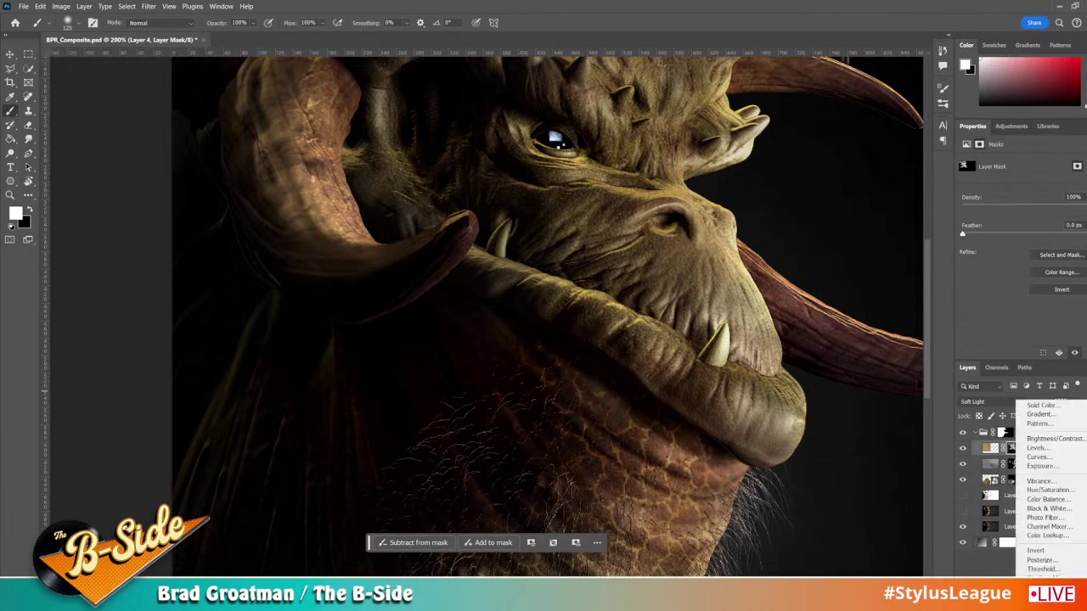
left_click(1041, 579)
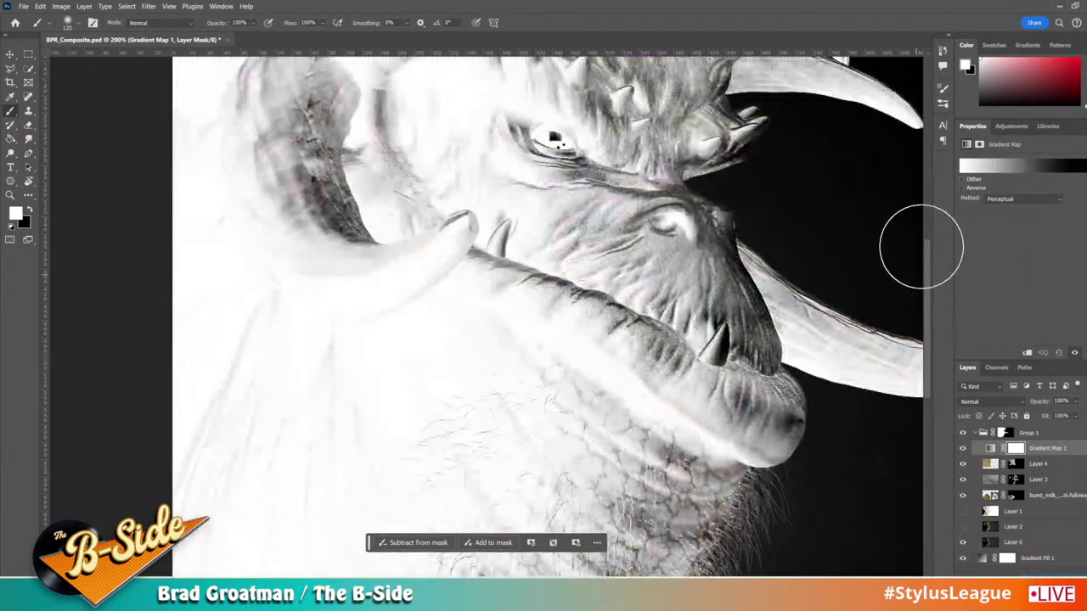
left_click(1018, 168)
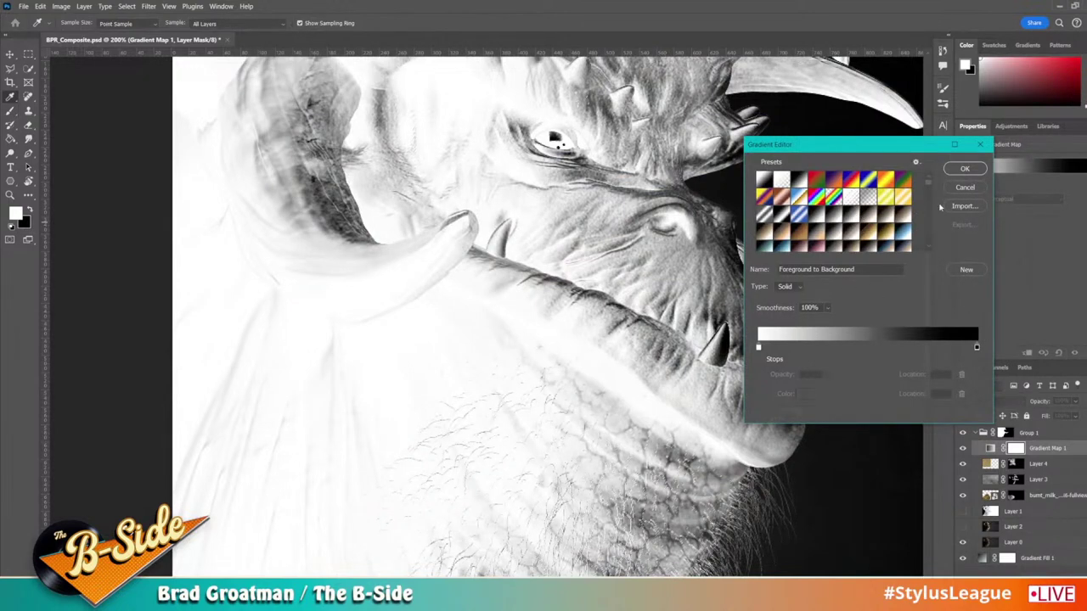
left_click(873, 237)
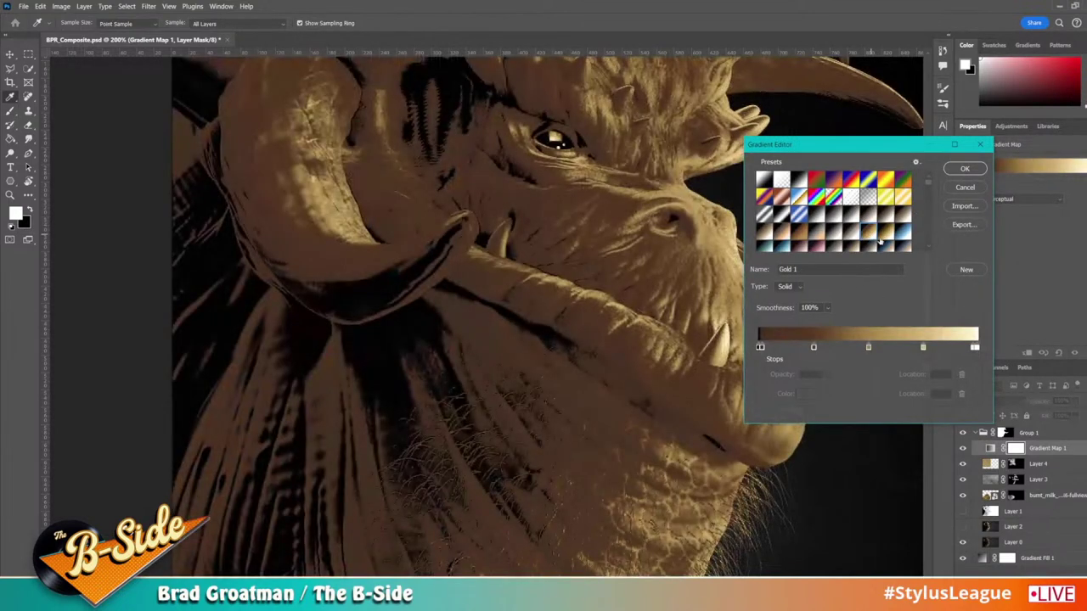
left_click_drag(759, 348, 944, 348)
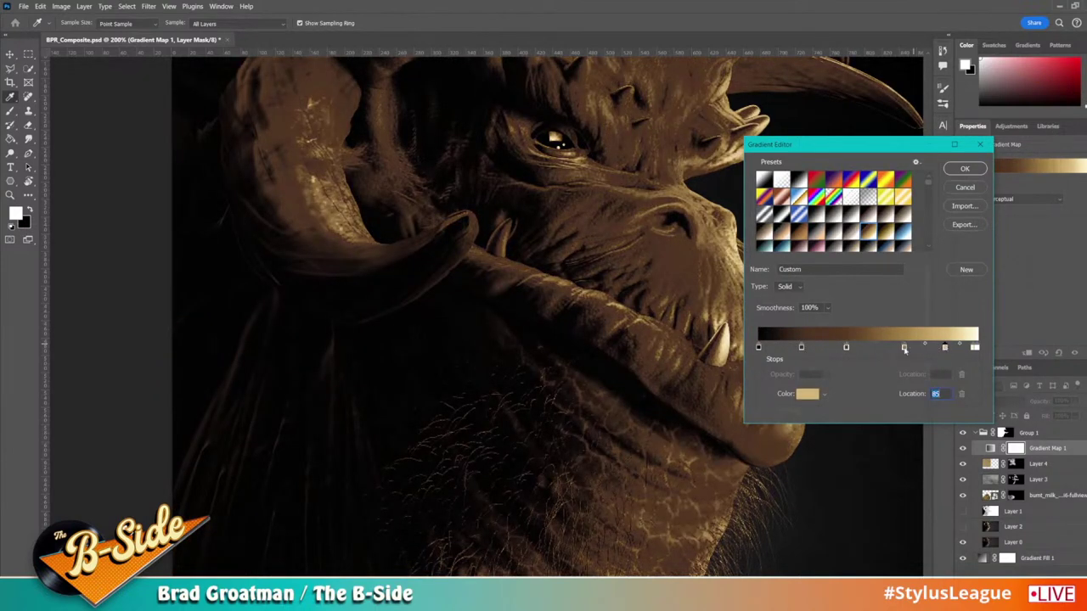
Step: Recolour the gradient stop at location 20 to a dark olive green
left_click(800, 348)
left_click(816, 397)
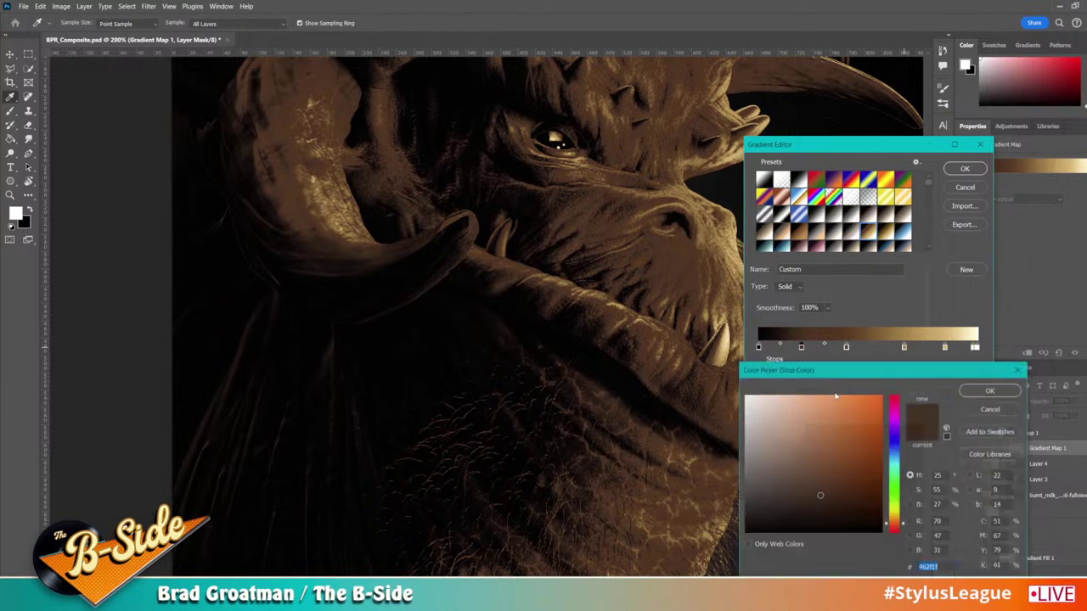
left_click_drag(894, 519, 894, 503)
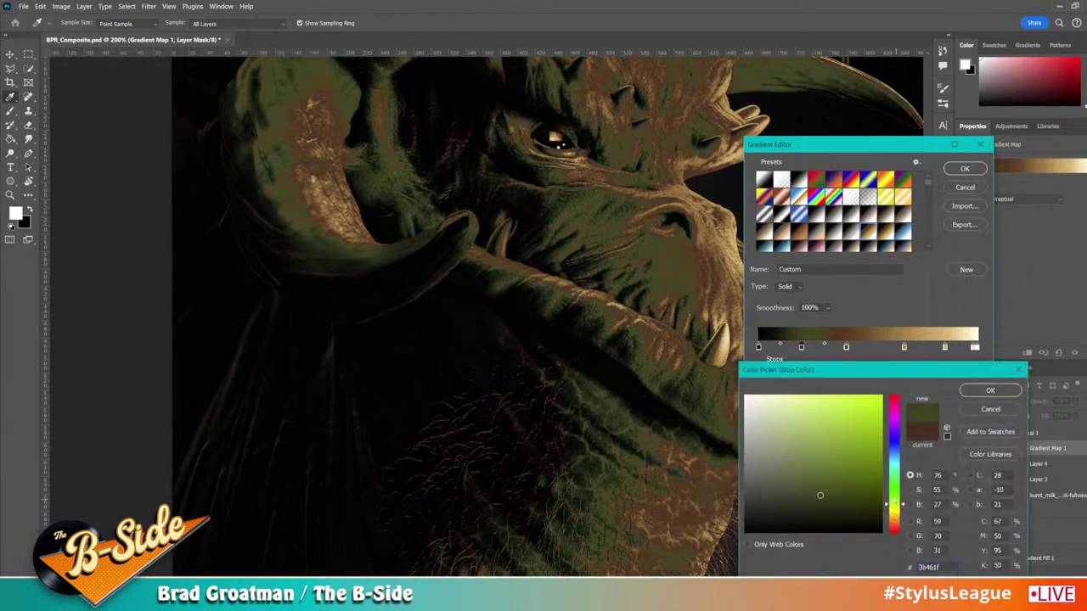
left_click(845, 505)
left_click(990, 389)
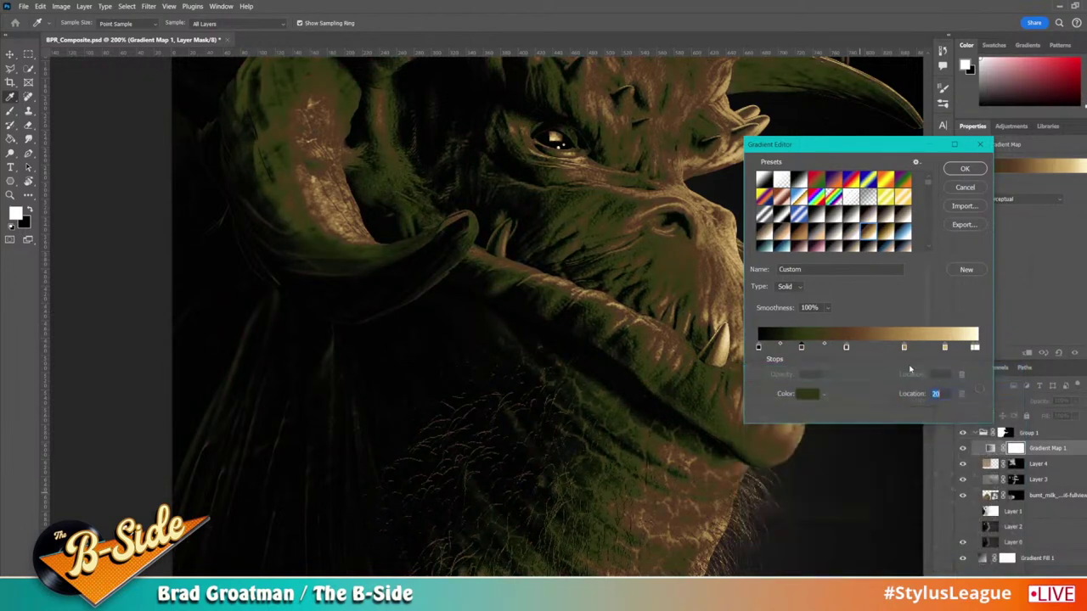
Step: Recolour the gradient's brown midtone stop to a muted medium green
double_click(846, 347)
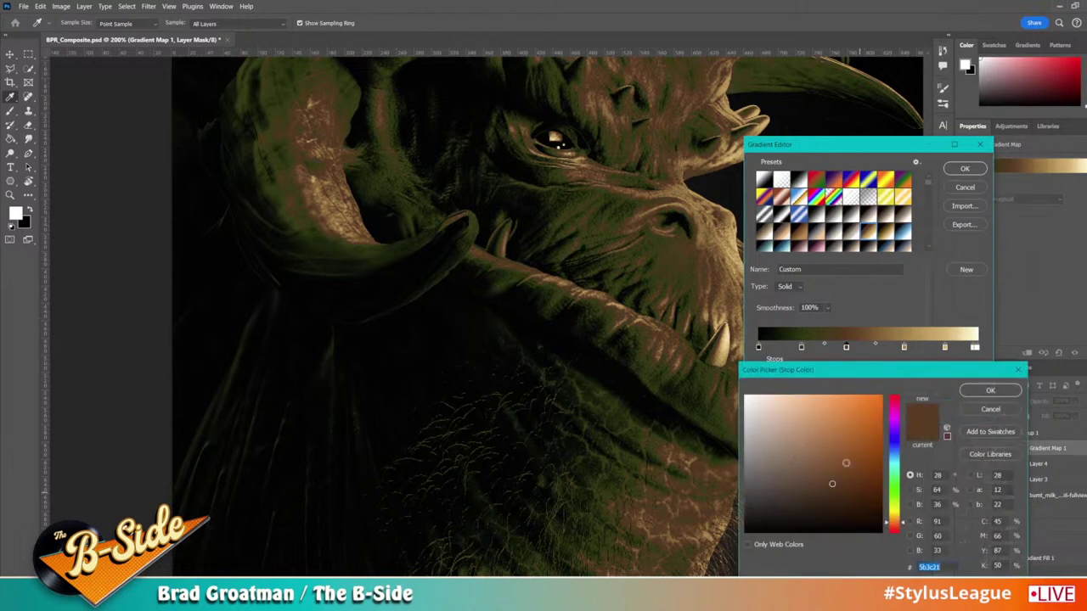
left_click(894, 500)
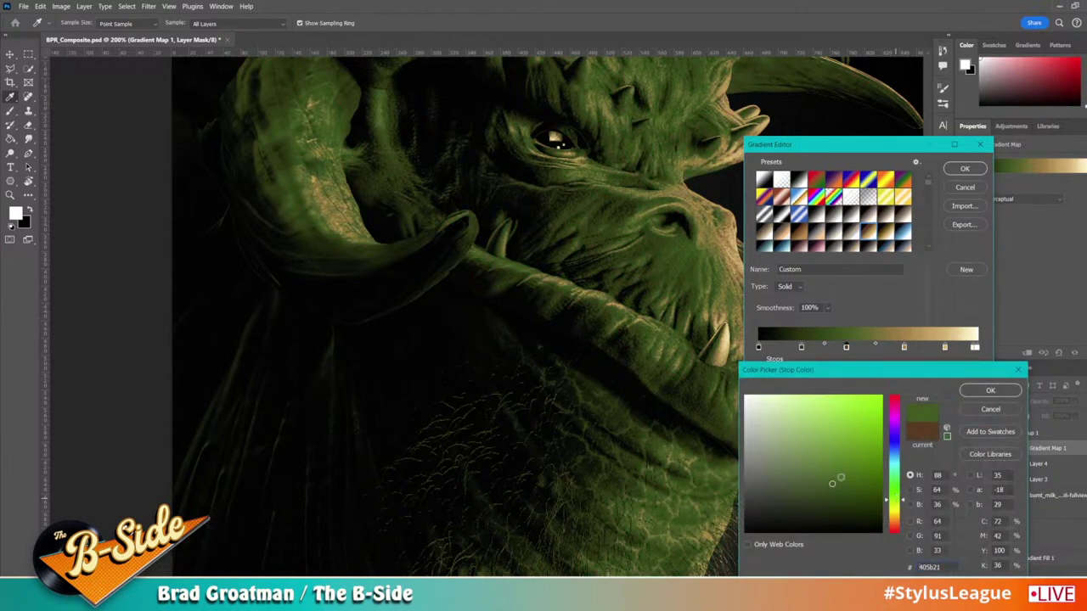
left_click_drag(841, 478, 815, 469)
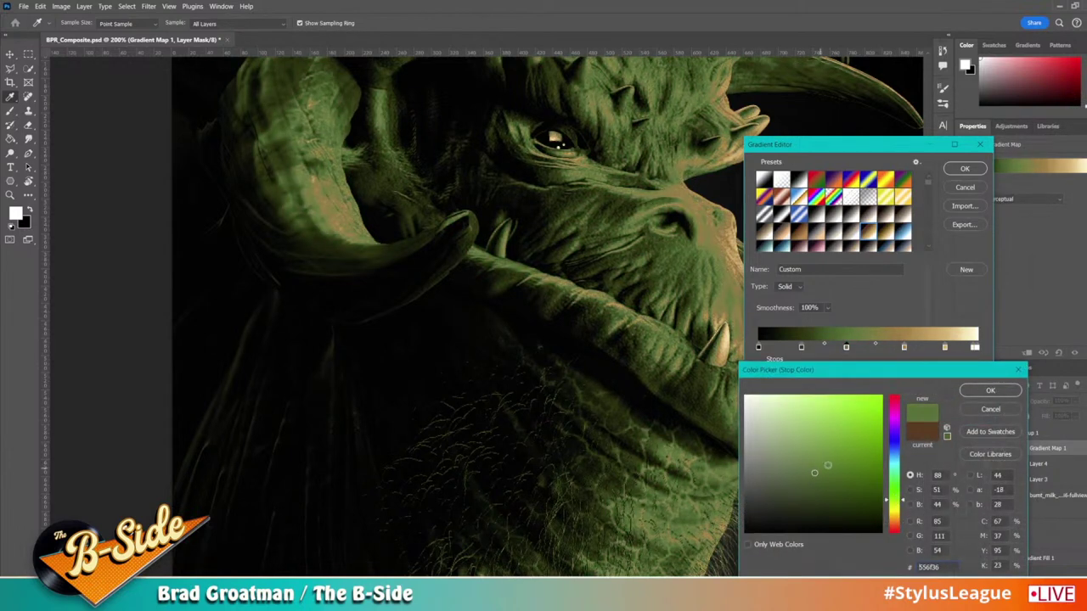
left_click(984, 390)
Step: Recolour the gradient stop at location 67 to a brighter yellowish green
left_click(903, 349)
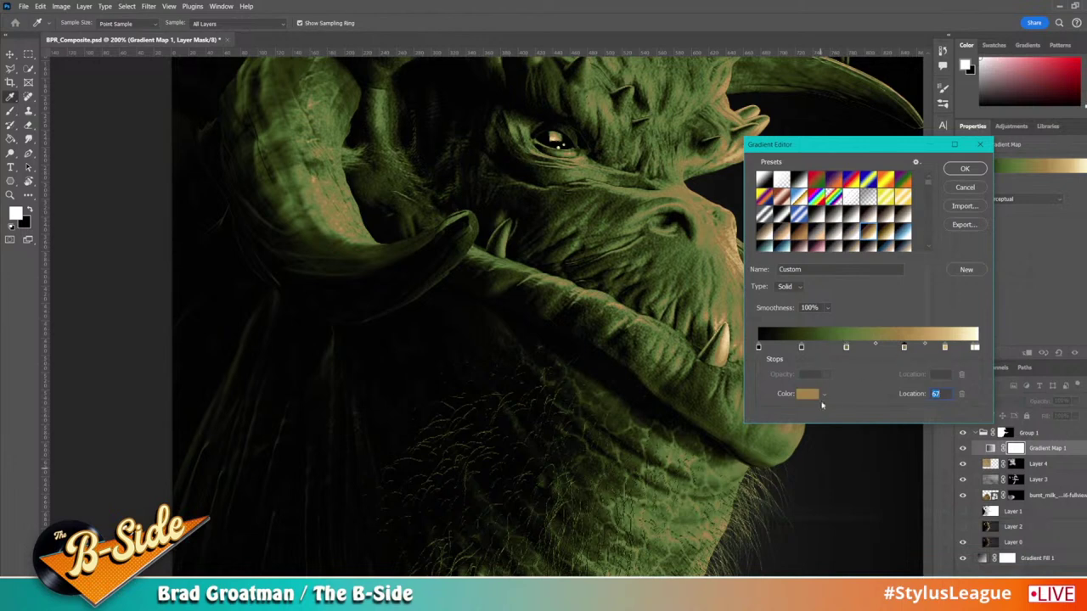
left_click(806, 393)
left_click(893, 492)
left_click_drag(894, 493, 897, 504)
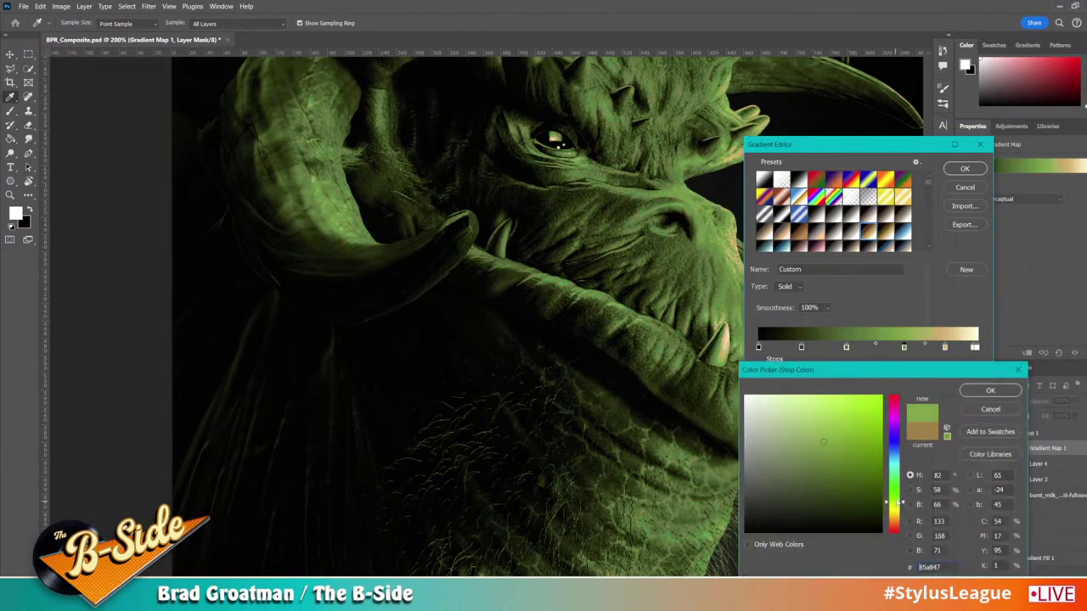
left_click(984, 391)
Step: Recolour the gradient stop at location 85 to a light yellow-green and accept the edited gradient
left_click(944, 348)
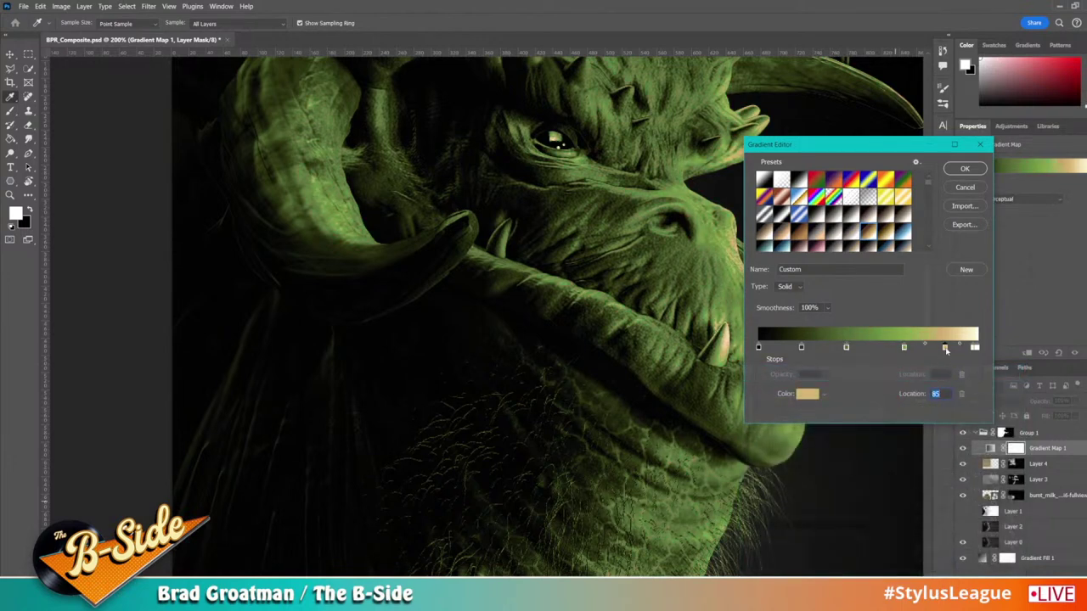
left_click(808, 395)
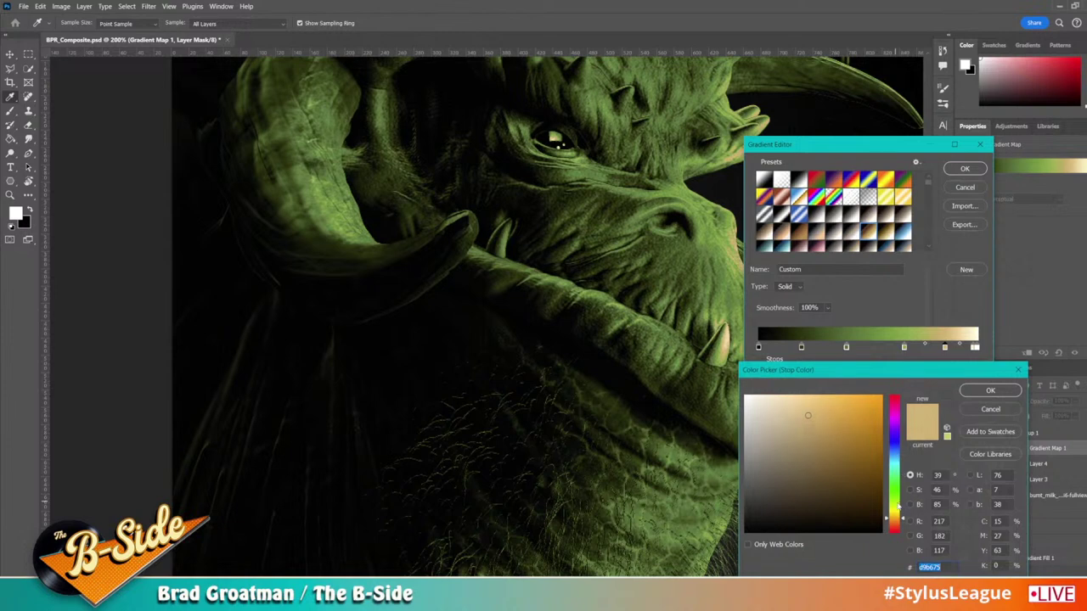
left_click_drag(899, 506, 900, 503)
left_click(984, 390)
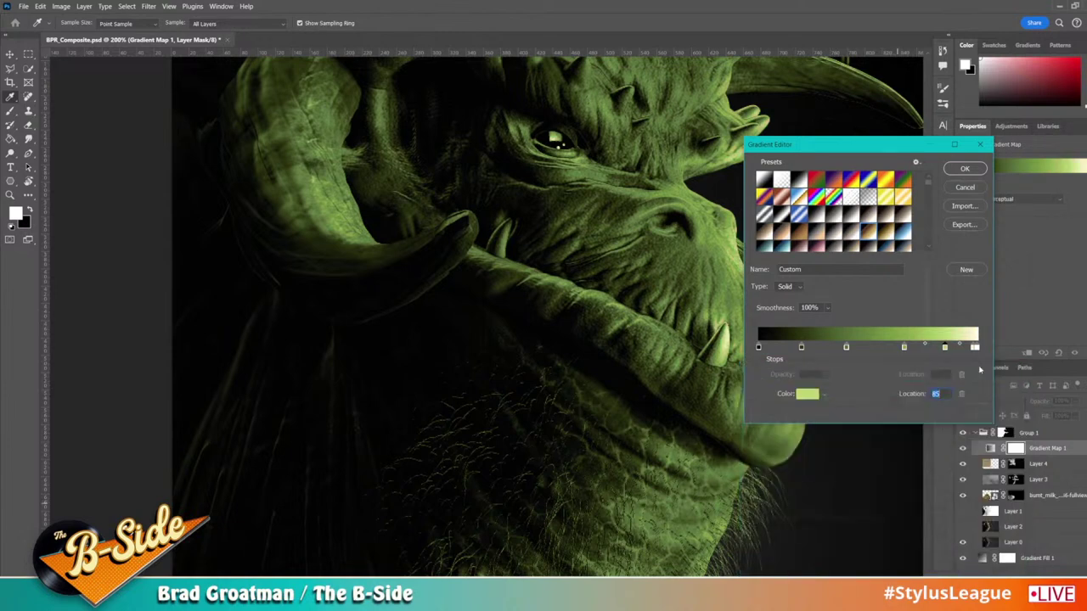
left_click(965, 168)
Step: Set the Gradient Map layer's blend mode to Lighten and compare the image with the layer hidden and shown
left_click(1001, 401)
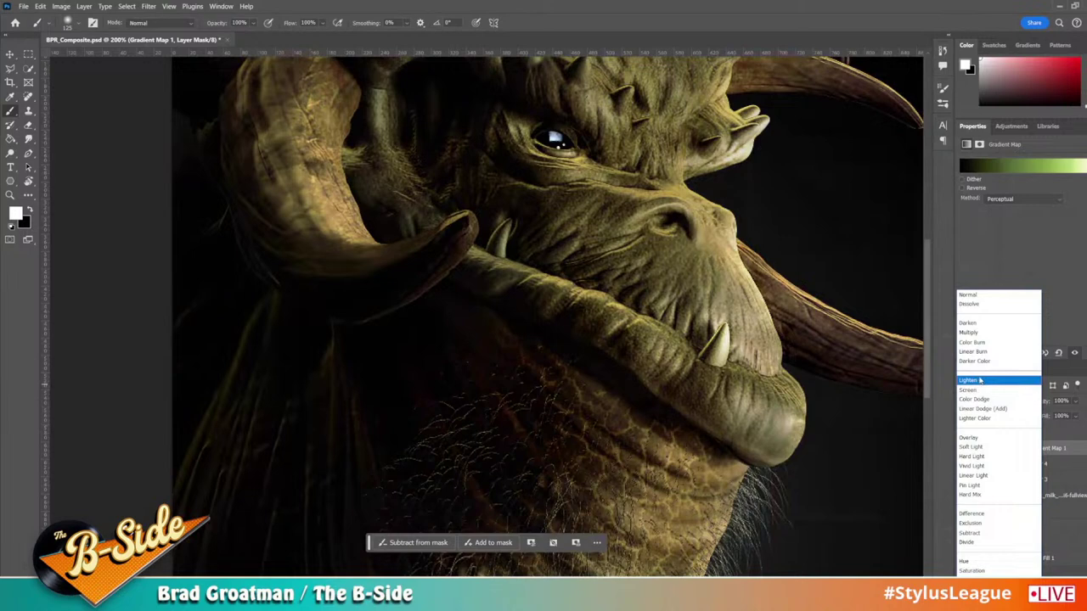
left_click(979, 380)
left_click(962, 450)
left_click(963, 449)
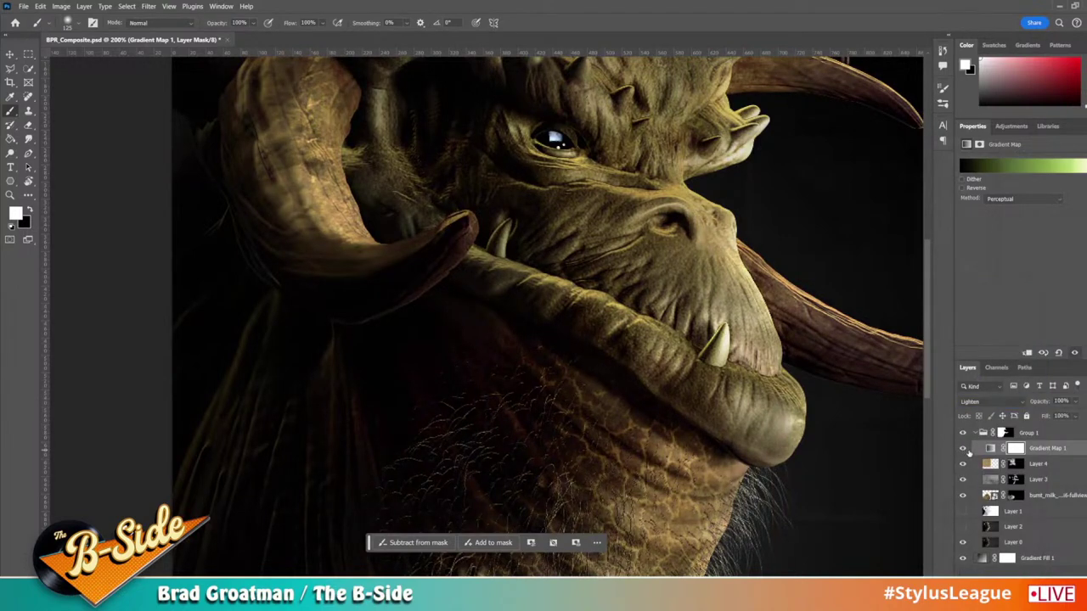
key("ctrl+minus")
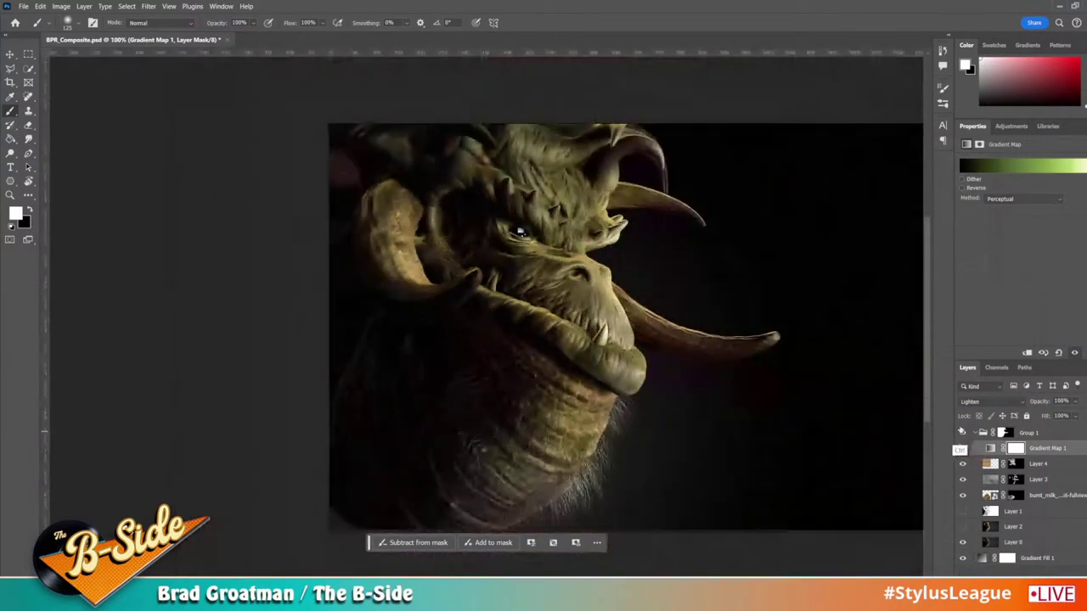
left_click(998, 404)
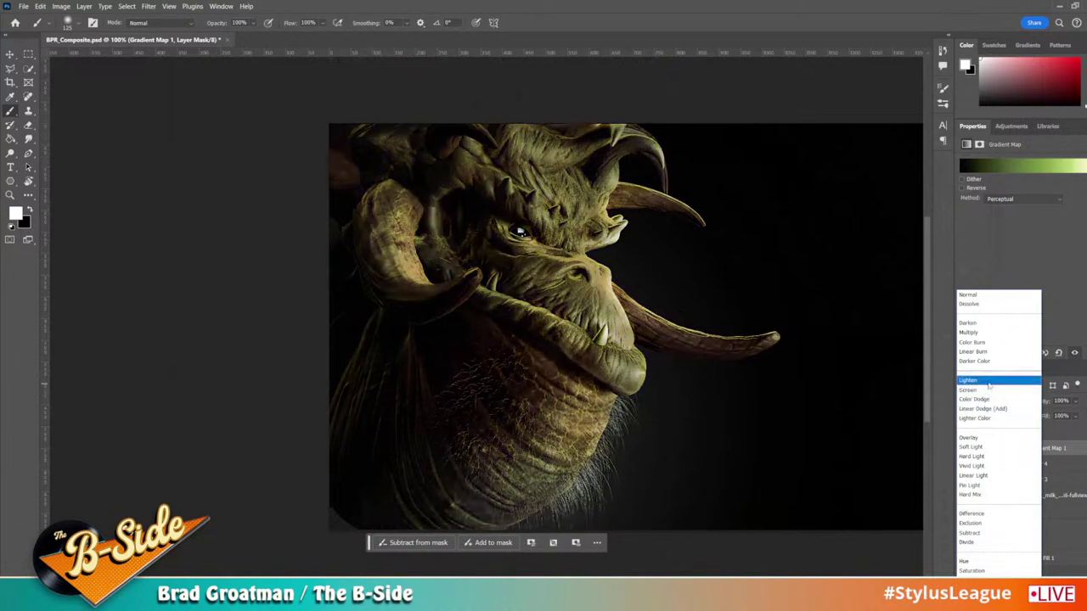
left_click(967, 380)
Step: Invert the Gradient Map's layer mask to black and paint the green effect back in over part of the creature's face
left_click(1016, 449, "alt")
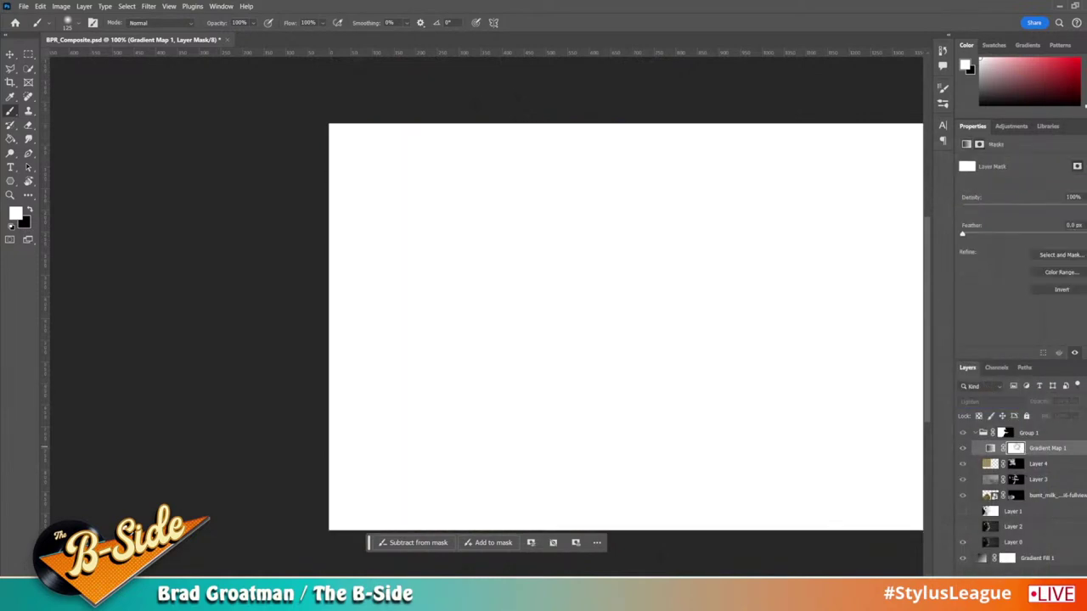
left_click(991, 449)
left_click(1013, 450)
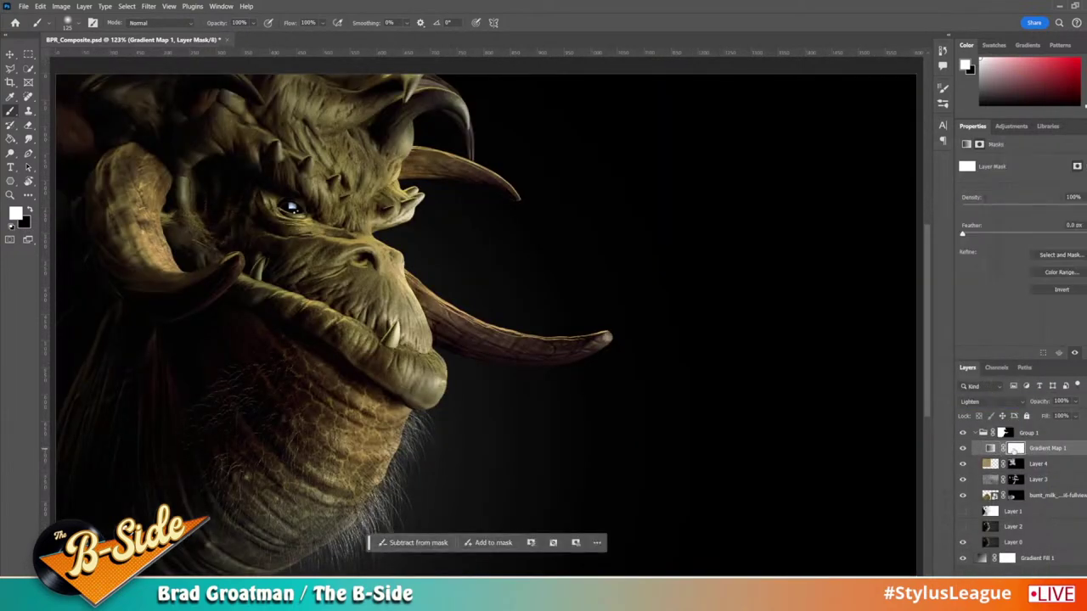
key("ctrl+i")
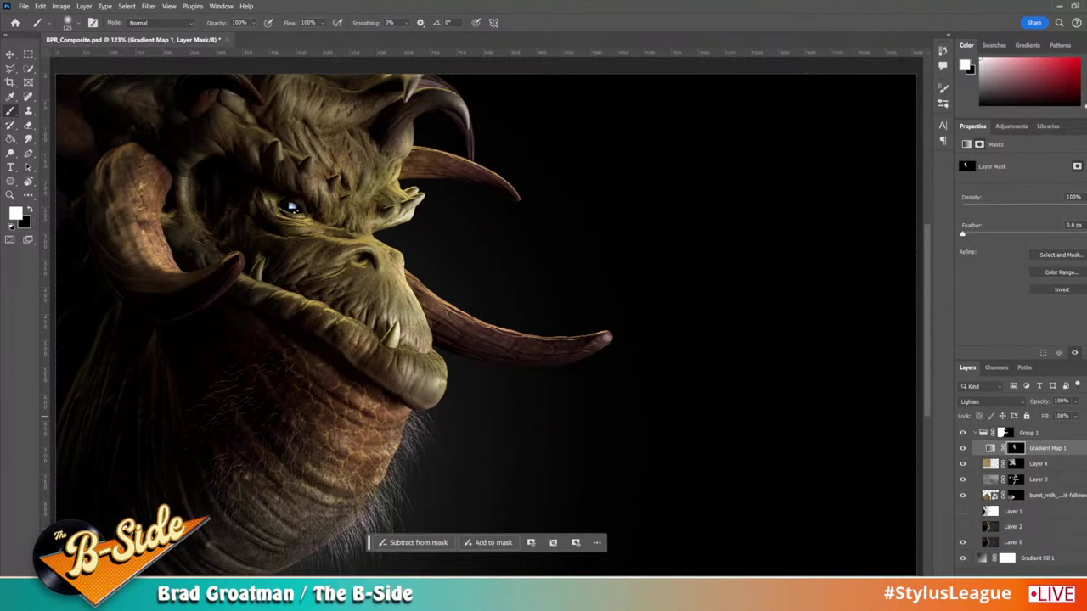
Step: Add a new layer in Soft Light mode and paint orange over the creature's horns, tusk and lips
left_click(1051, 599)
left_click(1014, 64)
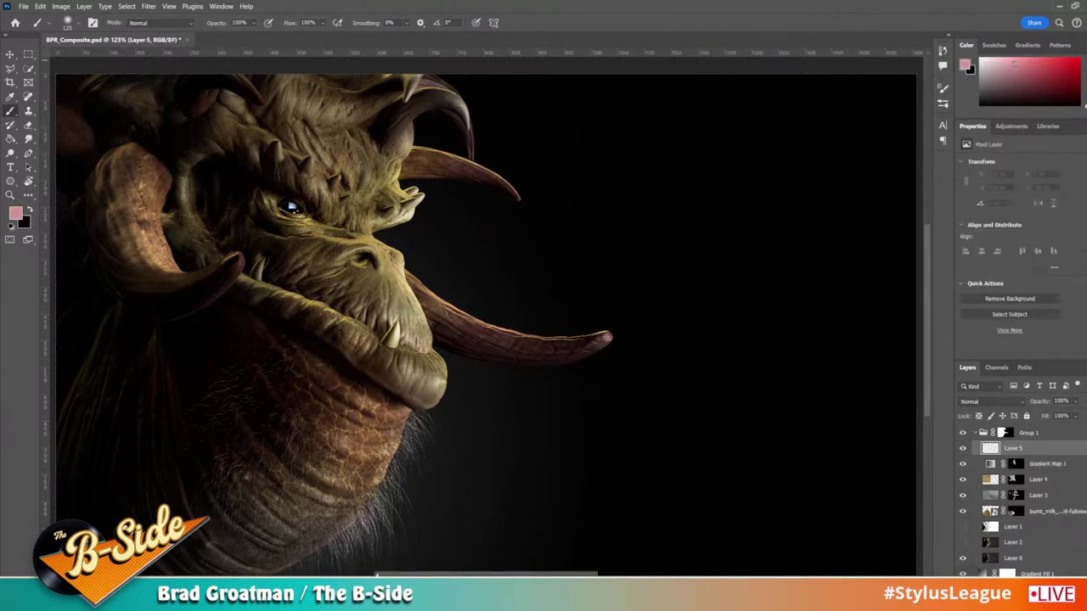
left_click(1086, 102)
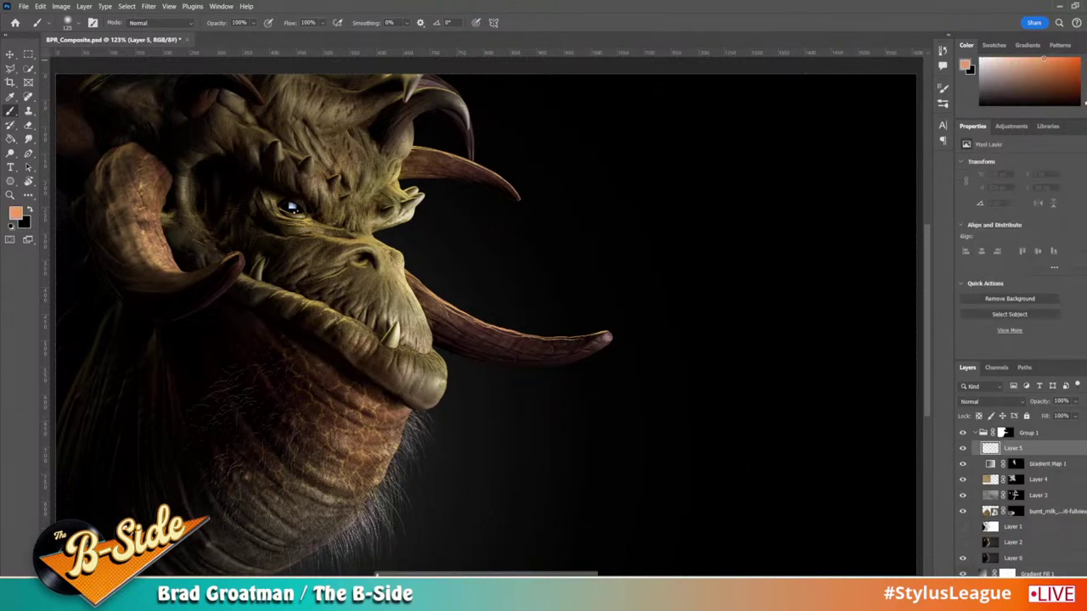
left_click(1001, 403)
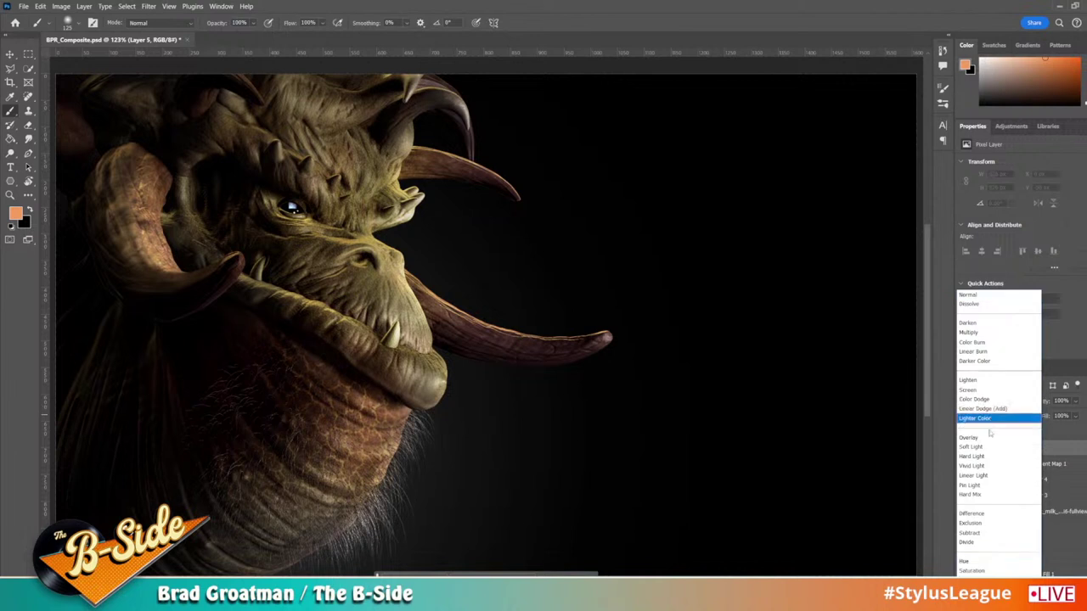
left_click(984, 446)
mouse_move(382, 148)
left_mouse_down()
mouse_move(408, 170)
mouse_move(407, 161)
mouse_move(416, 272)
mouse_move(432, 298)
mouse_move(413, 280)
mouse_move(452, 342)
mouse_move(408, 263)
mouse_move(450, 365)
mouse_move(417, 356)
mouse_move(435, 365)
mouse_move(444, 340)
mouse_move(383, 334)
mouse_move(344, 315)
mouse_move(349, 204)
mouse_move(368, 134)
mouse_move(450, 102)
mouse_move(145, 221)
mouse_move(549, 343)
left_mouse_up()
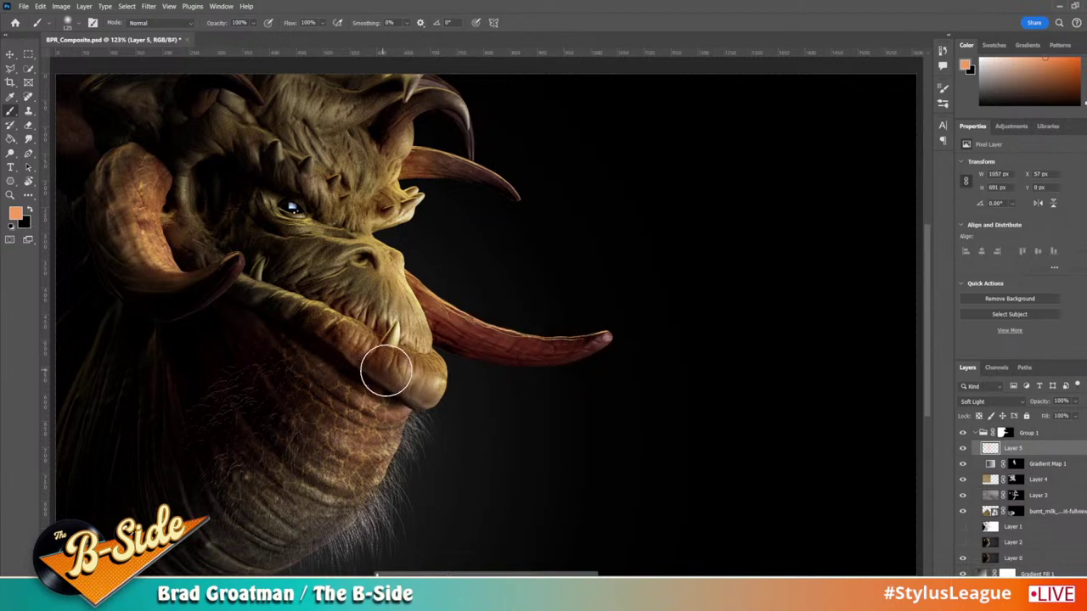
key("x")
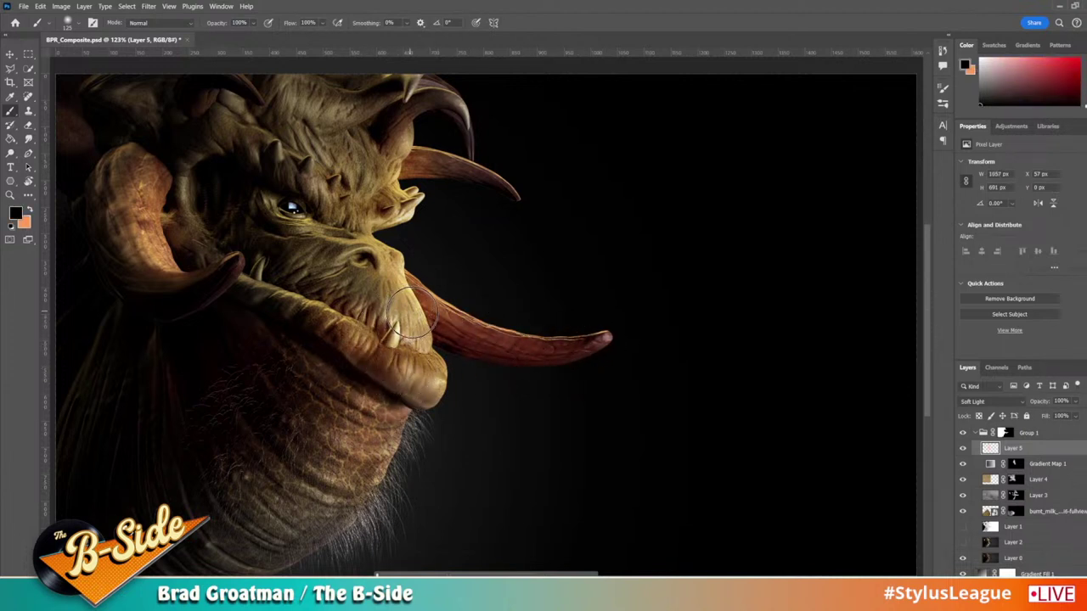
left_click_drag(369, 308, 404, 335)
key("ctrl+z")
key("ctrl+z")
key("ctrl+z")
Step: Erase the stray orange tint around the lower tooth and muzzle with a 50 px eraser, and switch back to the Brush tool
key("e")
key("bracketleft")
key("bracketleft")
key("bracketleft")
key("bracketleft")
key("bracketleft")
key("bracketleft")
key("bracketleft")
key("bracketleft")
key("bracketleft")
key("bracketleft")
key("bracketleft")
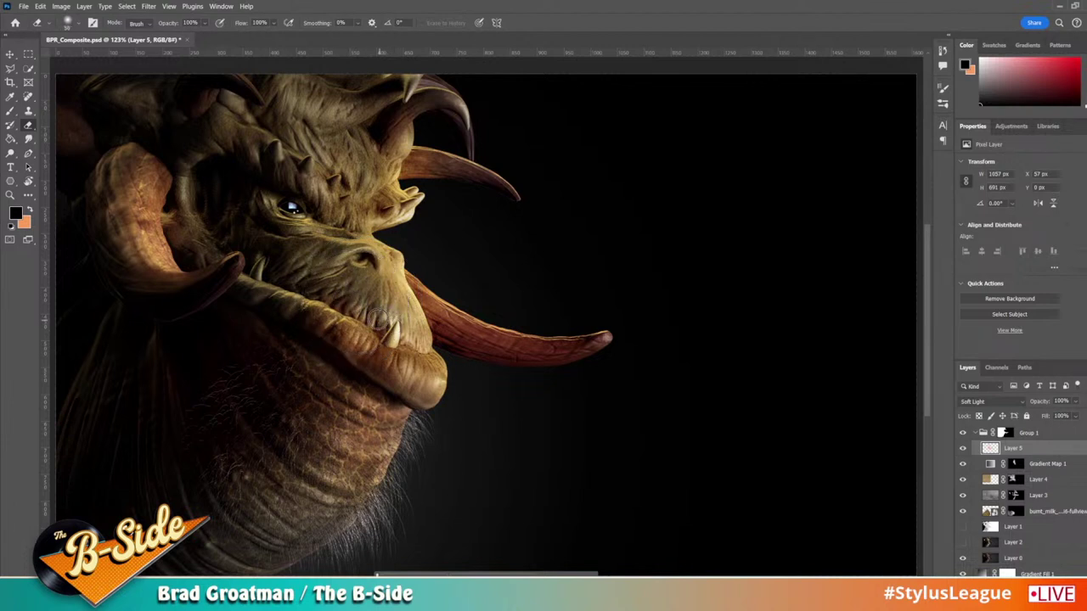
key("b")
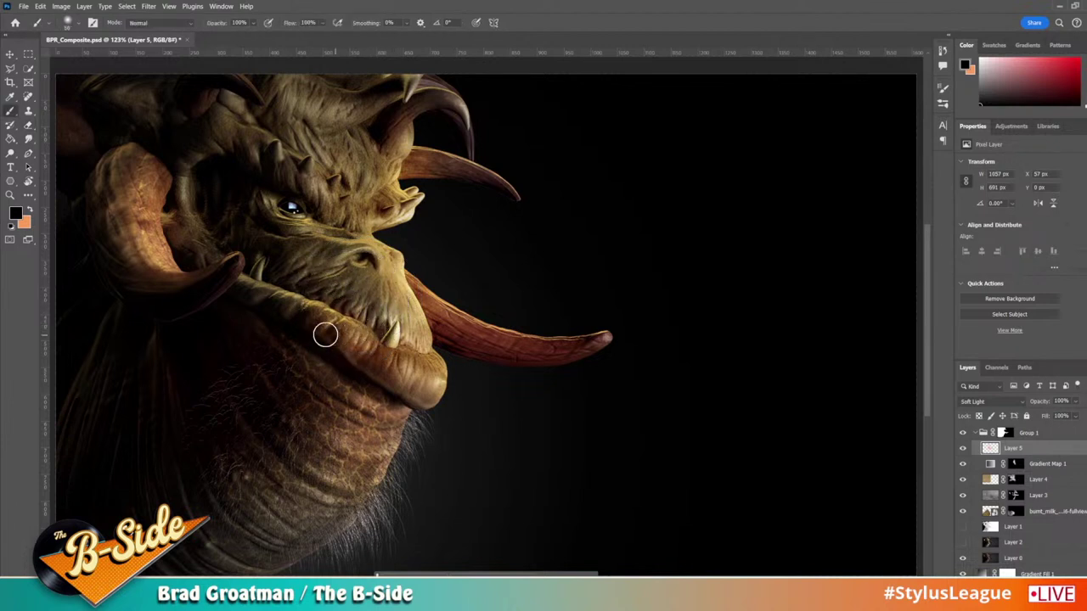
Step: Swap back to the orange colour and tint the creature's lip folds and throat pouch with a brush enlarged to 125 px
key("ctrl")
key("x")
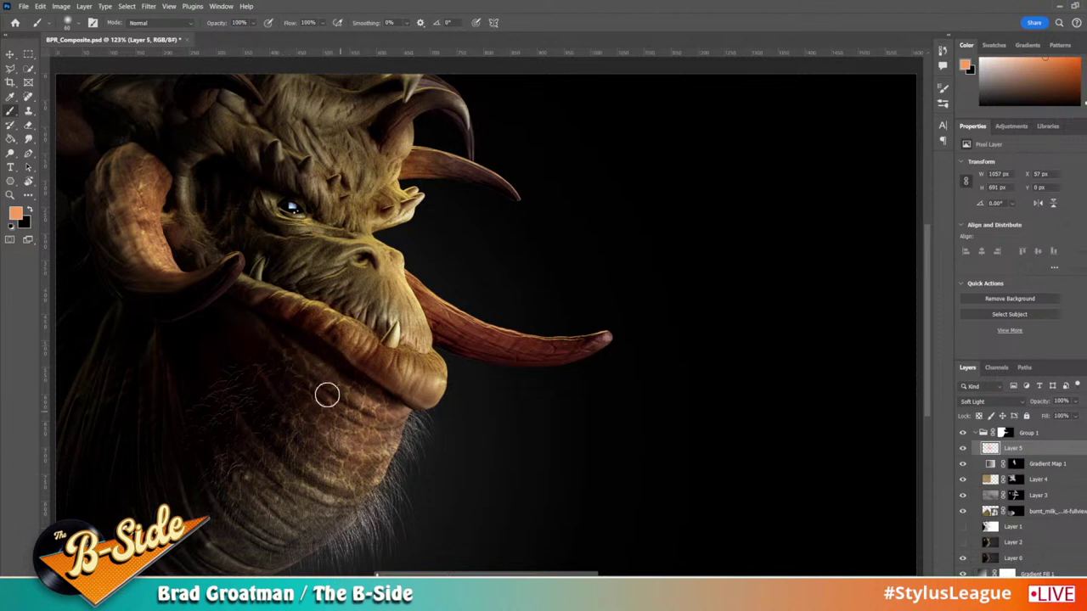
key("]")
mouse_move(291, 517)
left_mouse_down()
mouse_move(278, 548)
mouse_move(342, 512)
mouse_move(221, 538)
mouse_move(316, 531)
left_mouse_up()
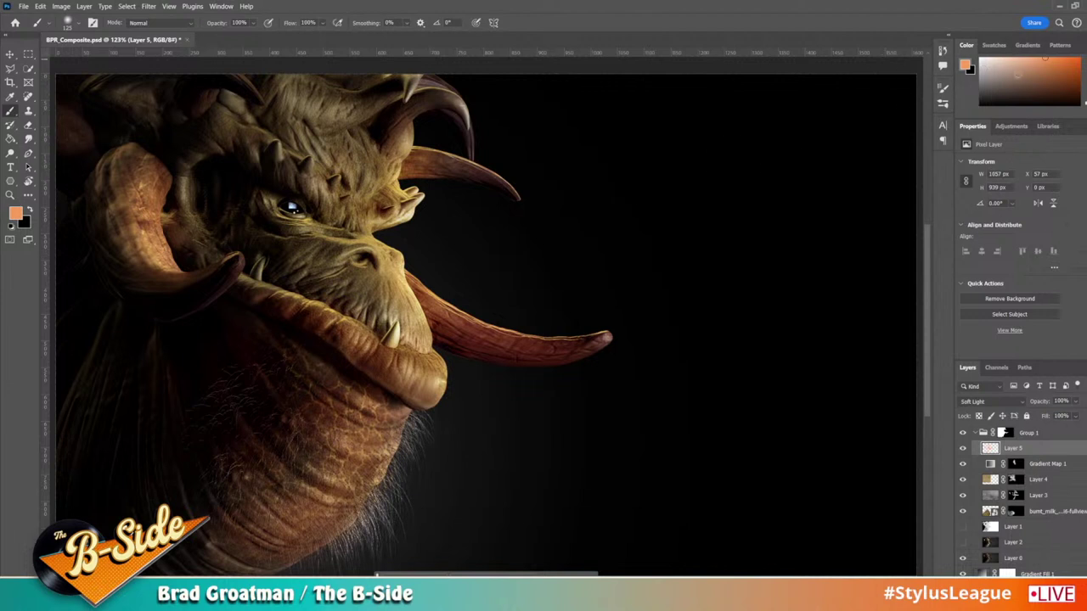
Step: Choose yellow and then pale cream, and tint the lower throat and the hair under the chin on the Soft Light layer
left_click_drag(1086, 102, 1086, 100)
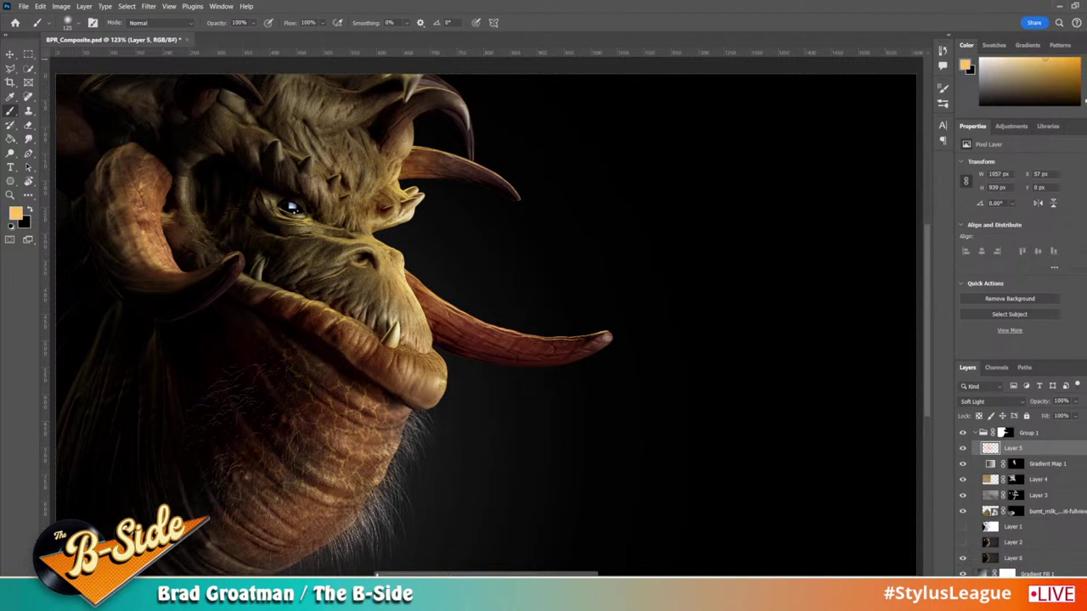
mouse_move(316, 565)
left_mouse_down()
mouse_move(387, 457)
mouse_move(366, 528)
left_mouse_up()
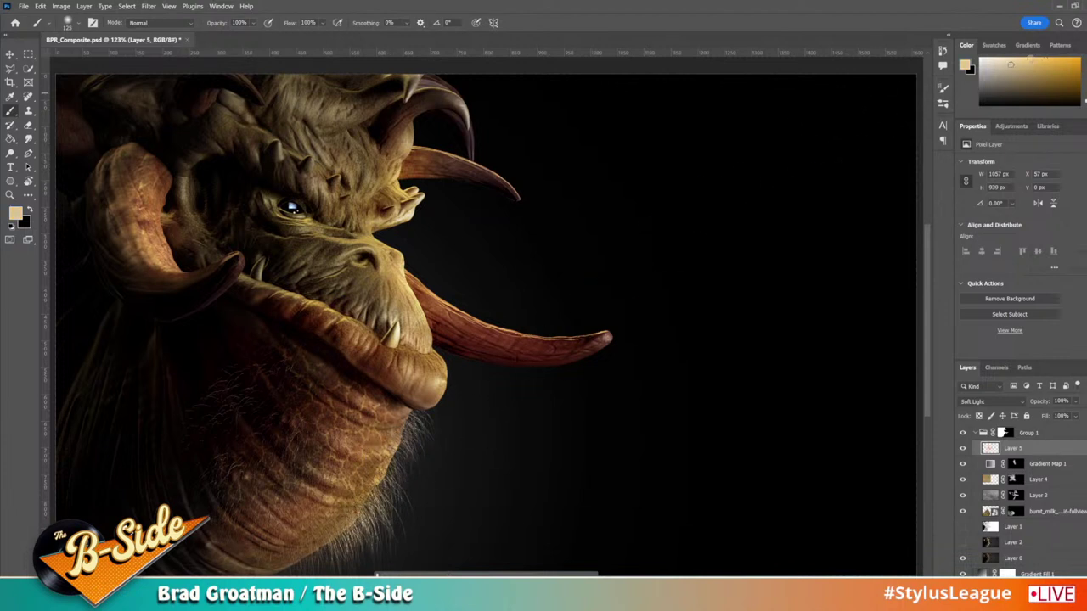
left_click(996, 57)
left_click_drag(342, 548, 421, 410)
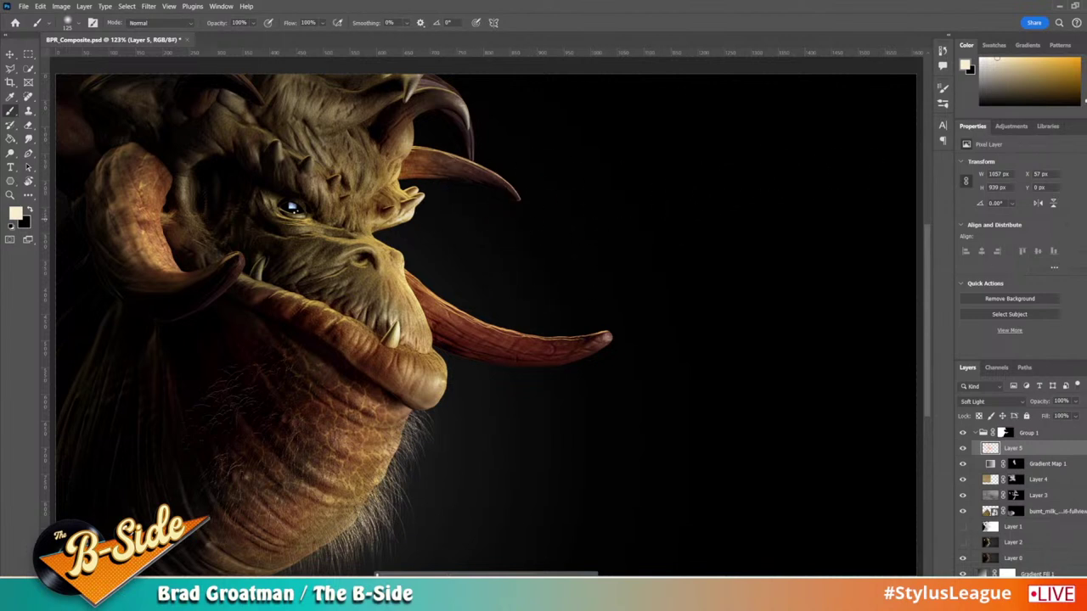
Step: Add a new layer at the top of Group 1 and set its blend mode to Multiply
key("ctrl+shift+alt+n")
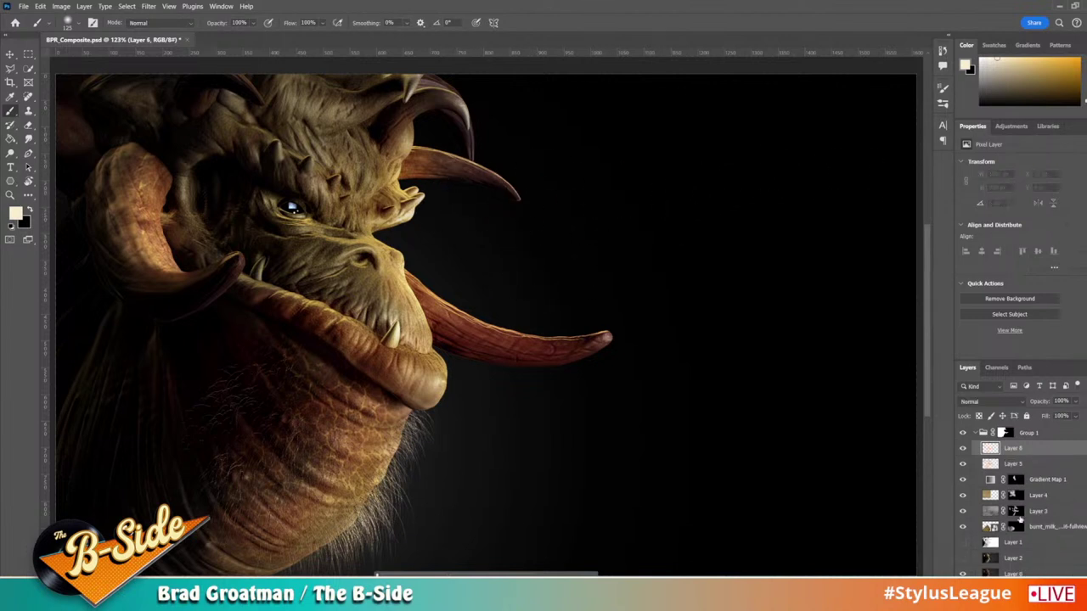
left_click(1002, 407)
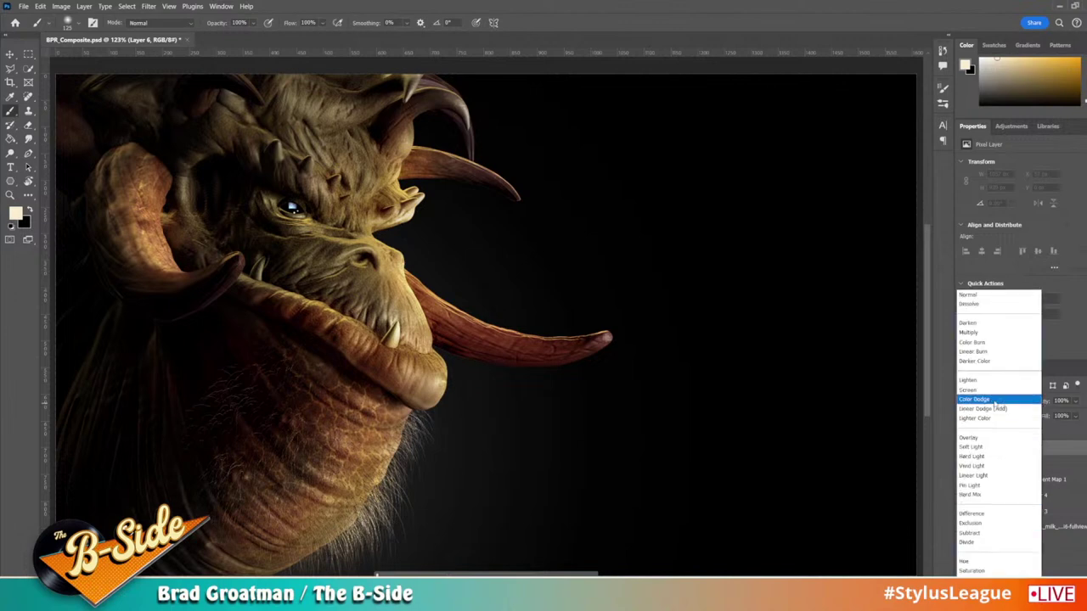
left_click(985, 331)
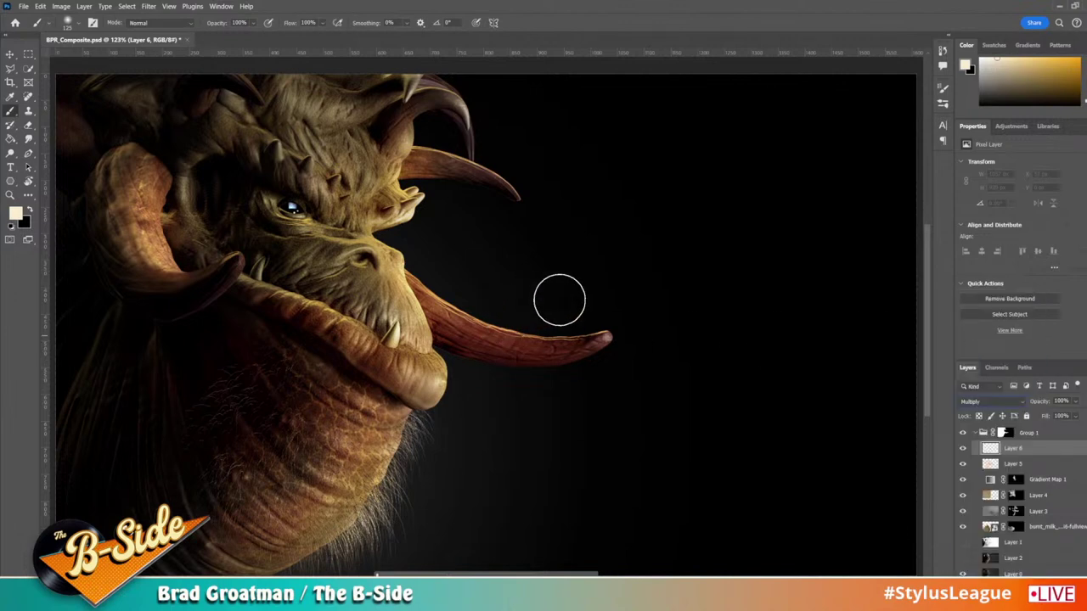
Step: Sample dark tones from the skin around the creature's eye and paint shadows around the eye on the Multiply layer
key("ctrl+plus")
left_click_drag(540, 324, 674, 382)
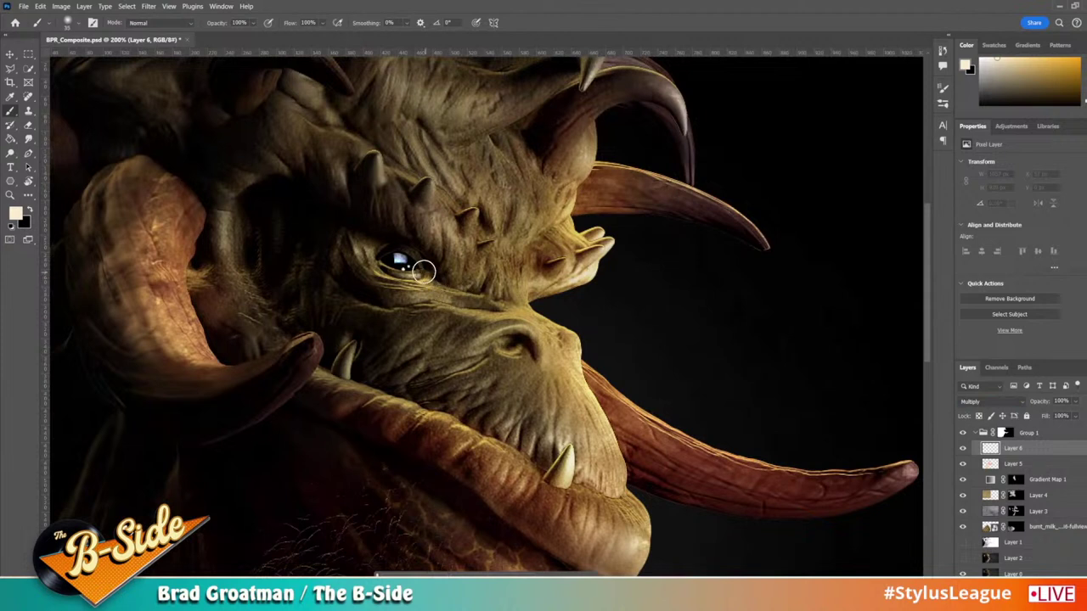
key("alt")
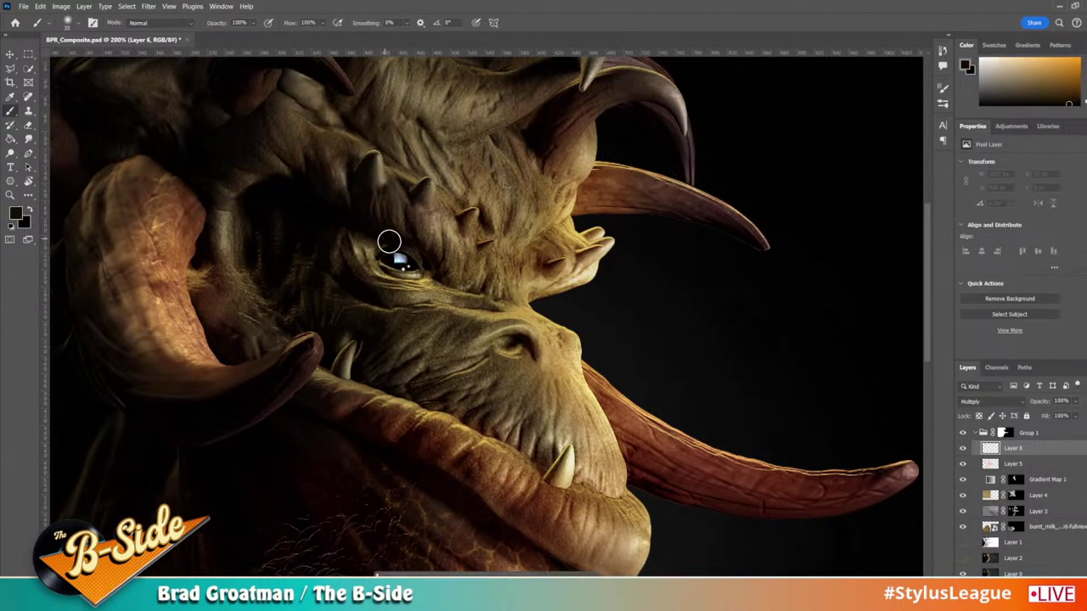
left_click(372, 256, "alt")
mouse_move(368, 253)
left_mouse_down()
mouse_move(431, 256)
mouse_move(349, 251)
mouse_move(415, 286)
mouse_move(373, 278)
mouse_move(427, 286)
mouse_move(351, 273)
mouse_move(465, 288)
mouse_move(399, 290)
mouse_move(338, 269)
mouse_move(442, 279)
mouse_move(422, 252)
mouse_move(358, 246)
mouse_move(491, 309)
mouse_move(400, 302)
mouse_move(454, 308)
left_mouse_up()
left_click(381, 296, "alt")
left_click(466, 297, "alt")
Step: Reduce the brush to 15 px and darken the nostril and the skin folds between the muzzle and the lip
key("bracketleft")
key("bracketleft")
key("bracketleft")
key("bracketleft")
mouse_move(517, 349)
left_mouse_down()
mouse_move(526, 340)
mouse_move(491, 360)
left_mouse_up()
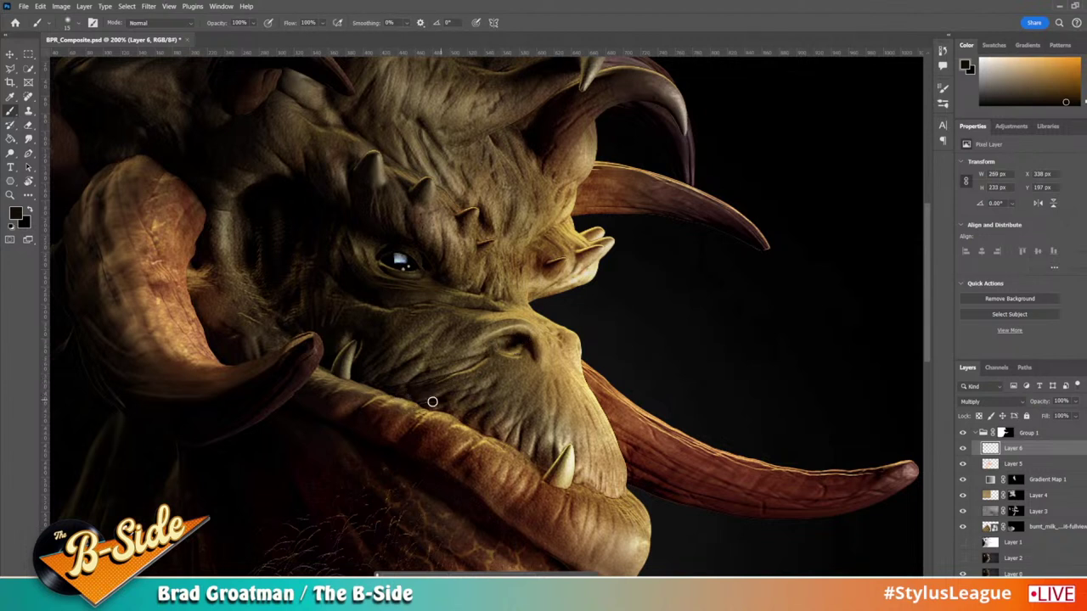
mouse_move(484, 433)
left_mouse_down()
mouse_move(533, 461)
mouse_move(461, 429)
left_mouse_up()
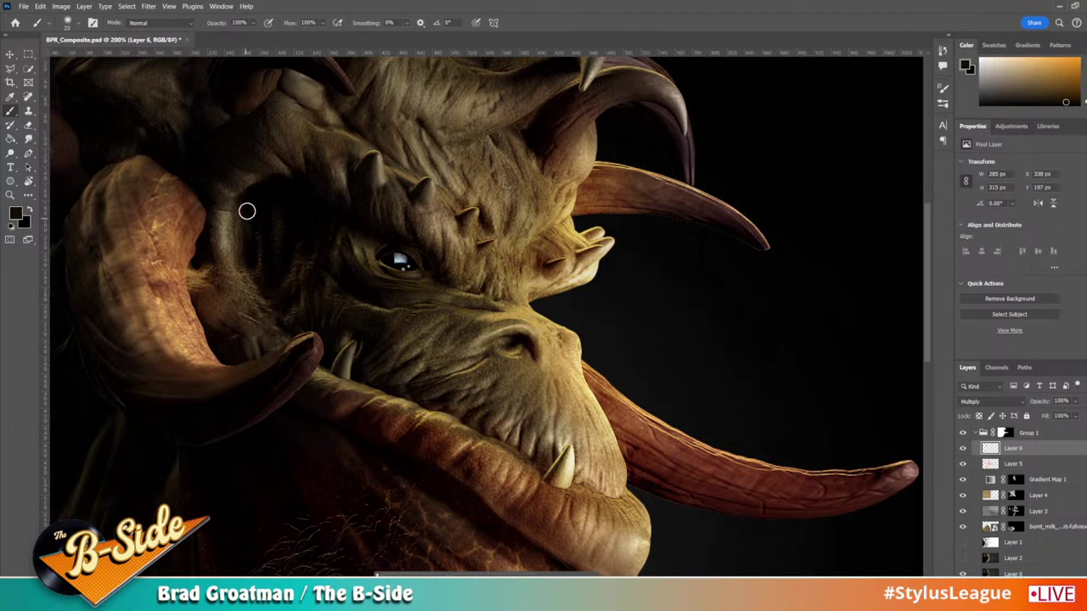
Step: Paint shadows with a 25 px brush in the hollow behind the eye, below the brow and under the nose horns
left_click_drag(246, 210, 297, 204)
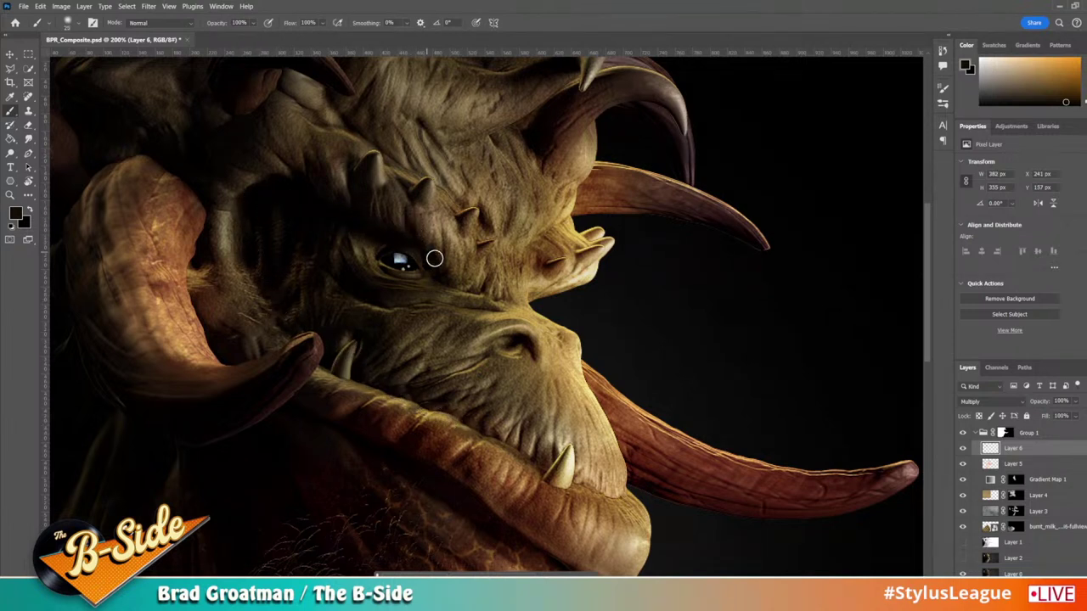
mouse_move(435, 258)
left_mouse_down()
mouse_move(441, 277)
mouse_move(477, 290)
left_mouse_up()
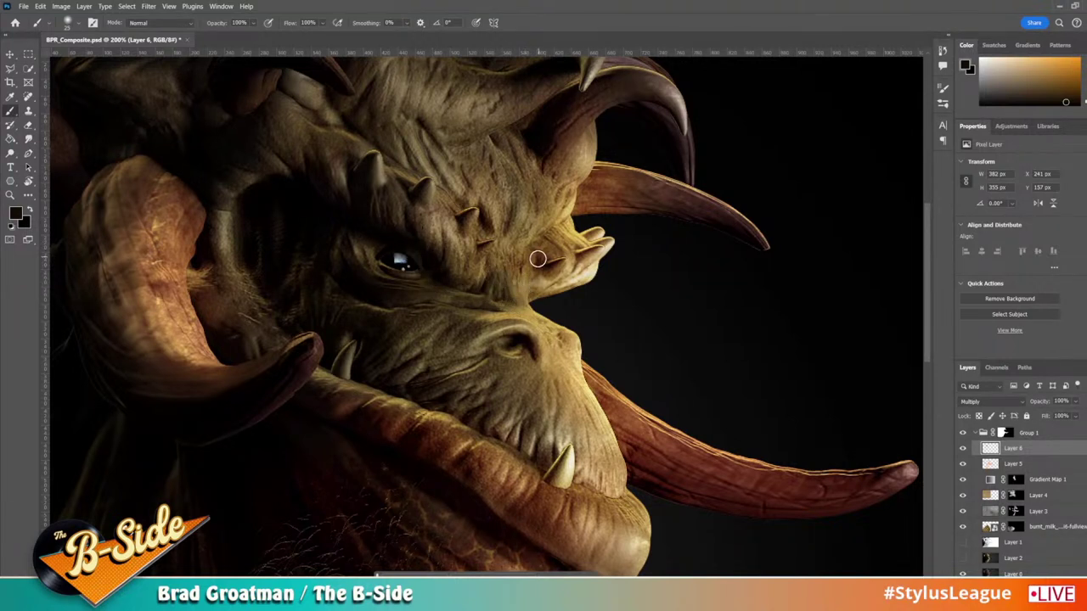
left_click_drag(533, 303, 538, 277)
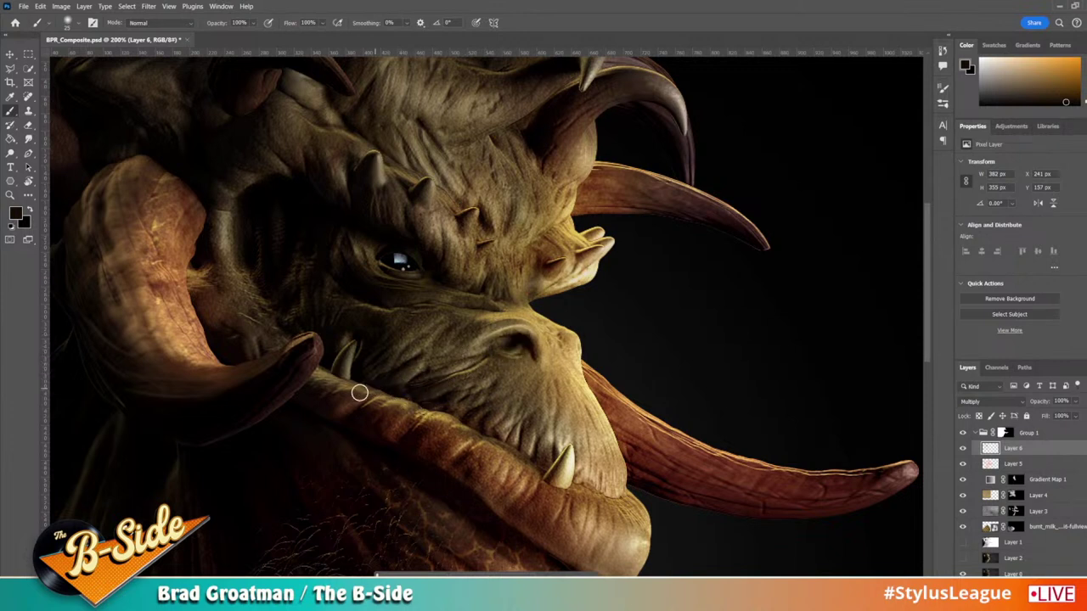
Step: Enlarge the brush to 45 px and shade the outer edge of the large curled horn and the dark areas of the upper head
left_click_drag(279, 359, 460, 362)
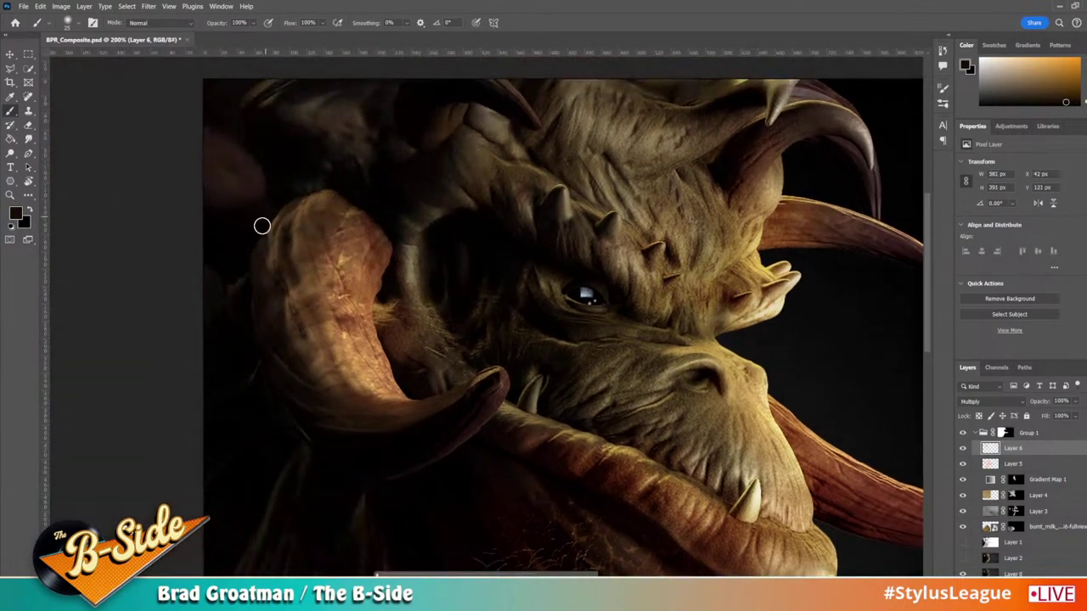
mouse_move(326, 182)
left_mouse_down()
mouse_move(342, 213)
mouse_move(322, 190)
mouse_move(293, 230)
mouse_move(309, 224)
mouse_move(267, 262)
left_mouse_up()
key("bracketright")
key("bracketright")
key("bracketright")
left_click_drag(303, 196, 297, 409)
left_click_drag(289, 292, 329, 426)
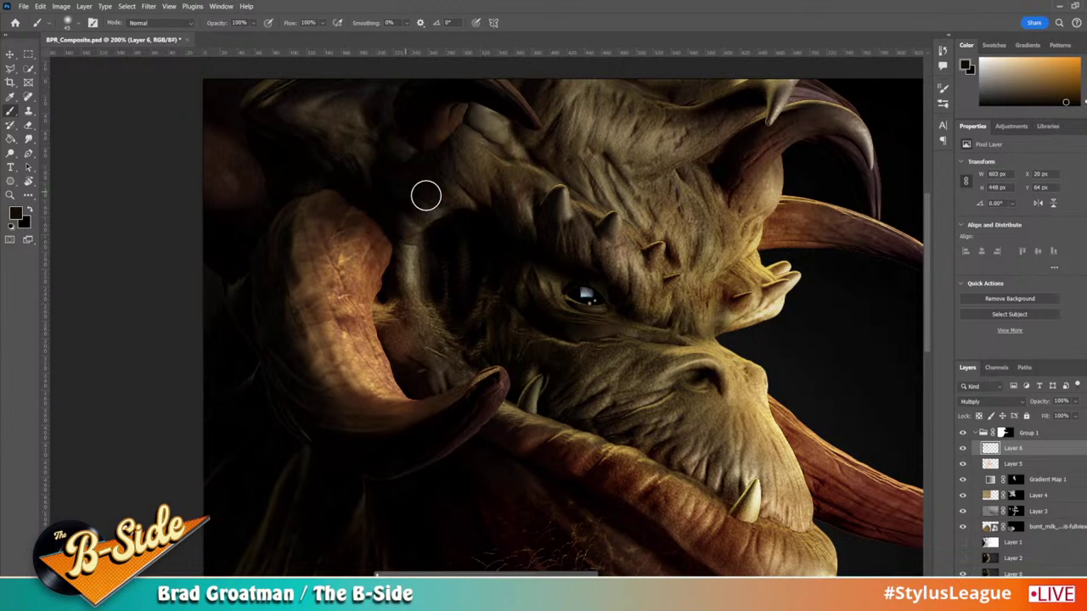
left_click_drag(465, 190, 436, 311)
mouse_move(528, 222)
left_mouse_down()
mouse_move(602, 329)
mouse_move(658, 292)
mouse_move(677, 305)
mouse_move(609, 315)
mouse_move(625, 343)
mouse_move(664, 333)
mouse_move(682, 310)
mouse_move(730, 336)
mouse_move(693, 326)
mouse_move(770, 383)
left_mouse_up()
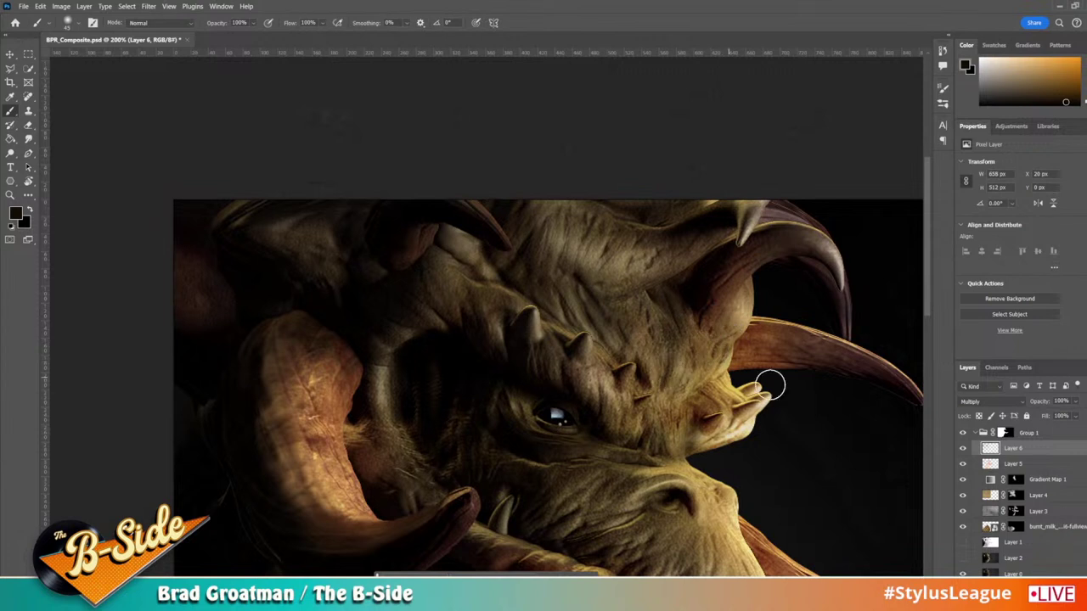
Step: Select Layer 5 and tint the small brow spikes and muzzle yellow-orange, enlarging the brush to 90 px
left_click(986, 465)
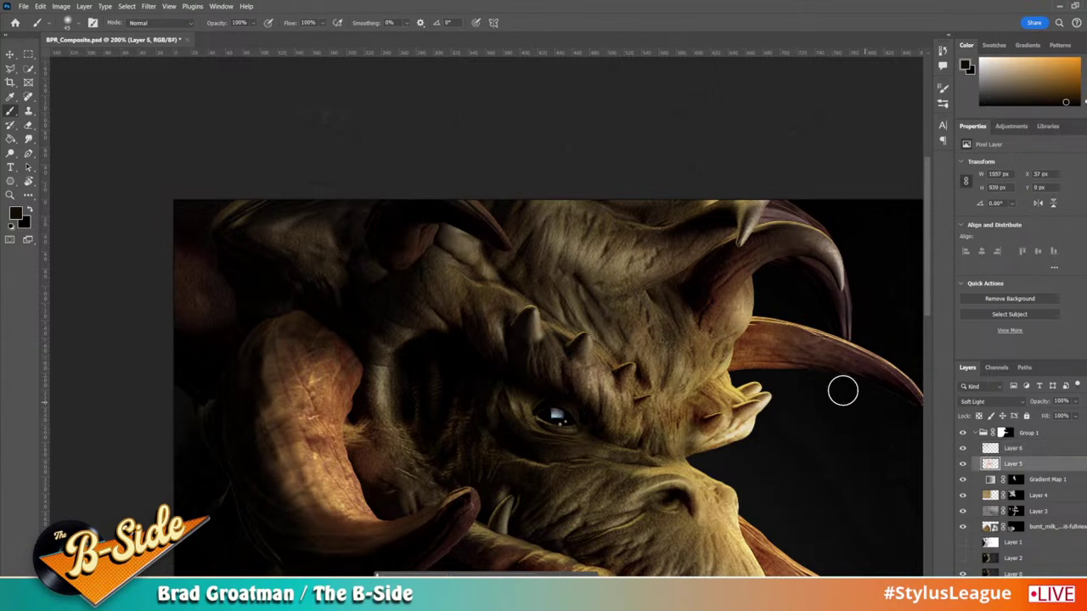
left_click(1061, 56)
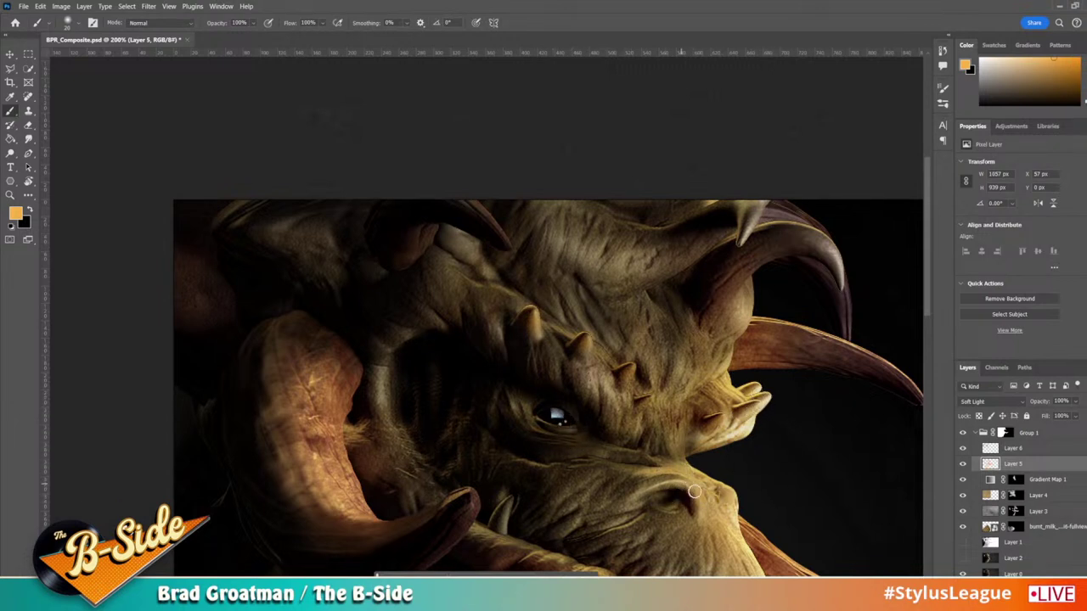
left_click_drag(766, 498, 576, 242)
key("bracketright")
key("bracketright")
key("bracketright")
key("bracketright")
key("bracketright")
key("bracketright")
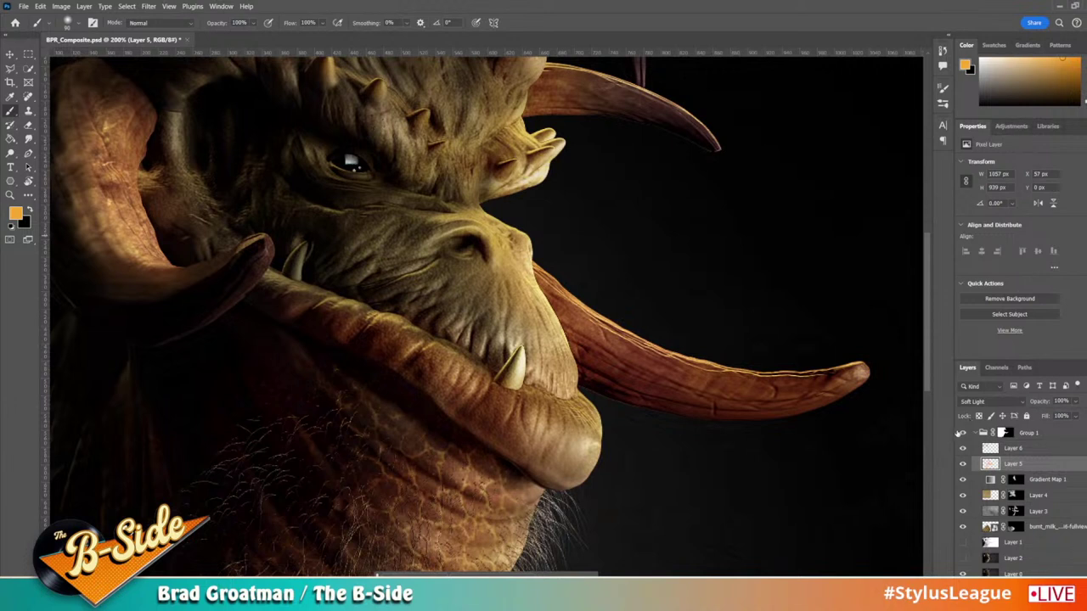
Step: Compare the image with Layer 6 hidden and shown, and choose a deeper orange as the painting colour
left_click(963, 451)
left_click(963, 451)
left_click(1062, 59)
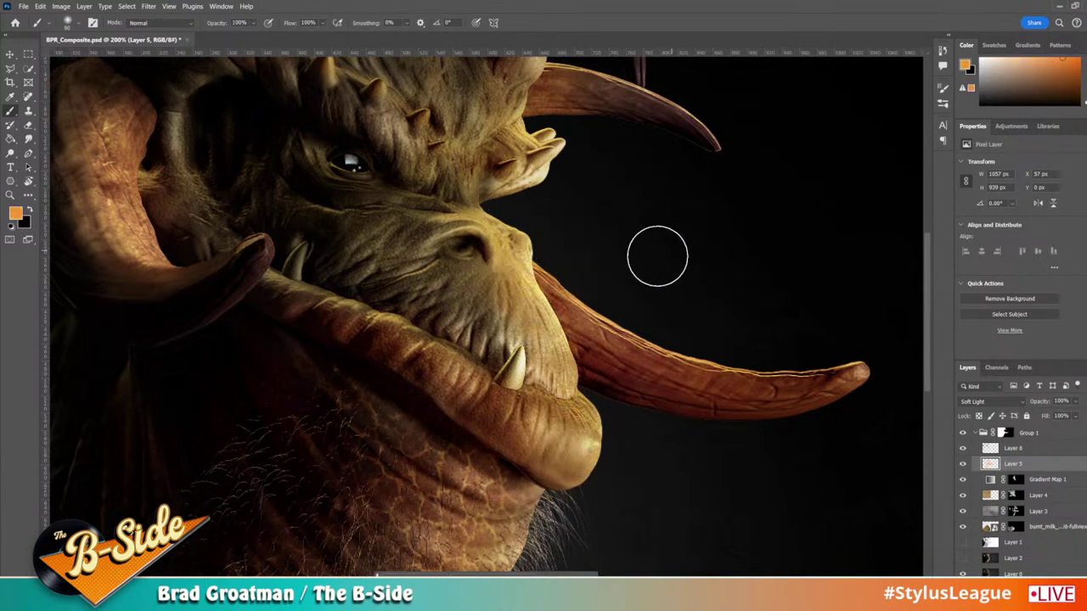
Step: Add a new layer above Layer 6 and set the brush to white at 15 px
left_click(1057, 449)
key("ctrl+shift+alt+n")
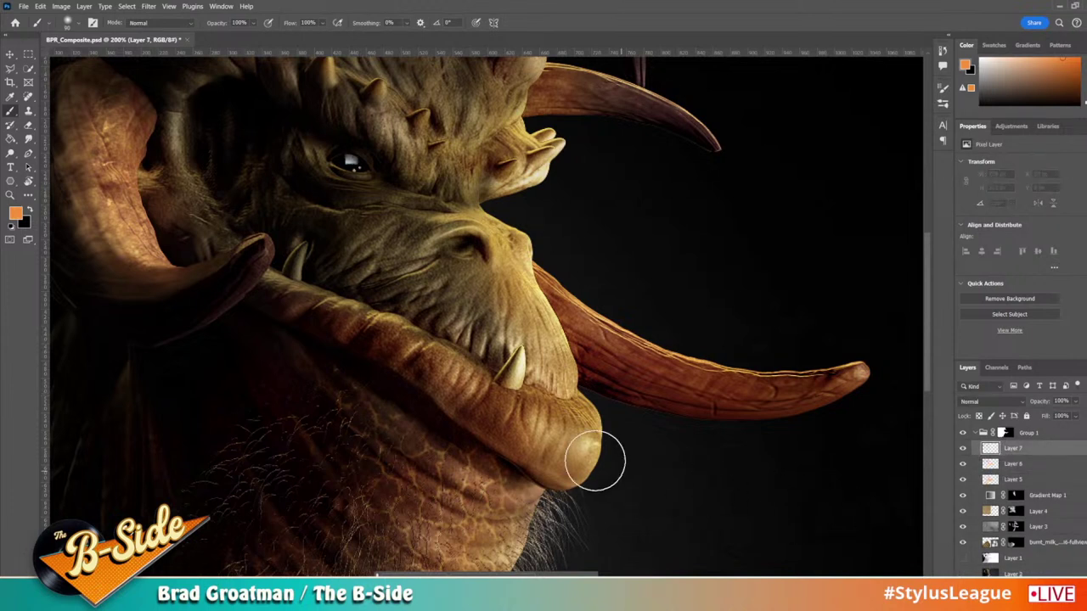
key("d")
key("x")
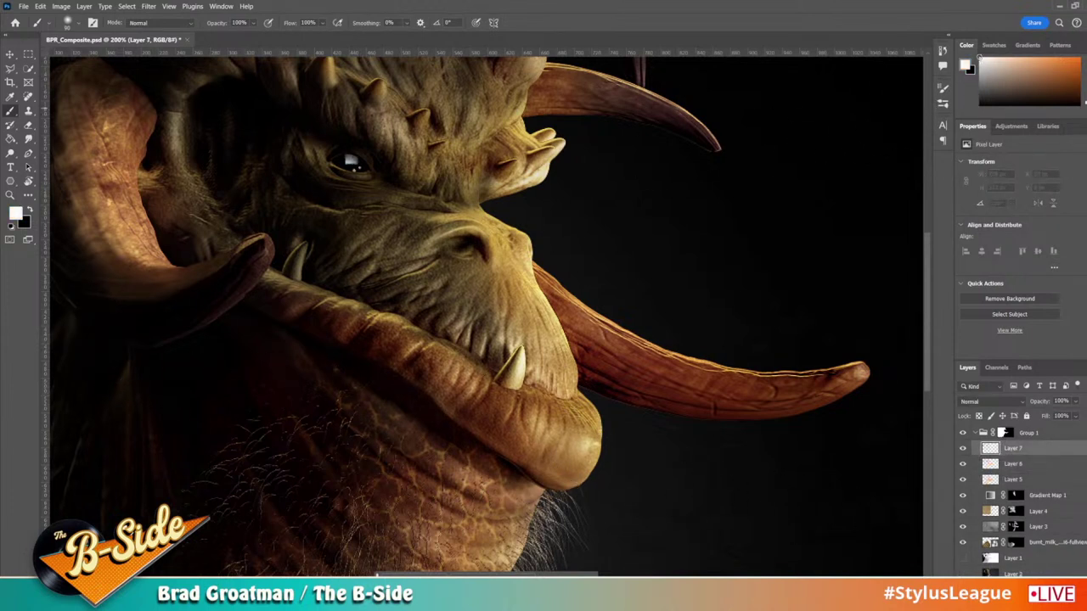
key("bracketleft")
key("bracketleft")
key("bracketleft")
key("bracketleft")
Step: Switch to the Chalk 11 pixels brush and turn on Transfer with pen-pressure opacity
left_click(68, 23)
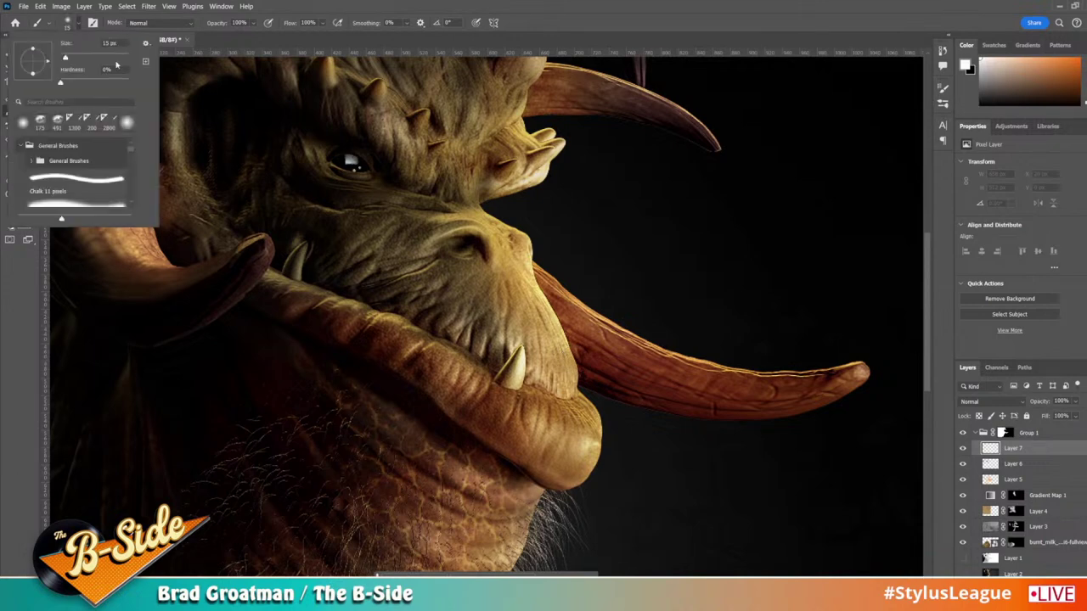
left_click(93, 27)
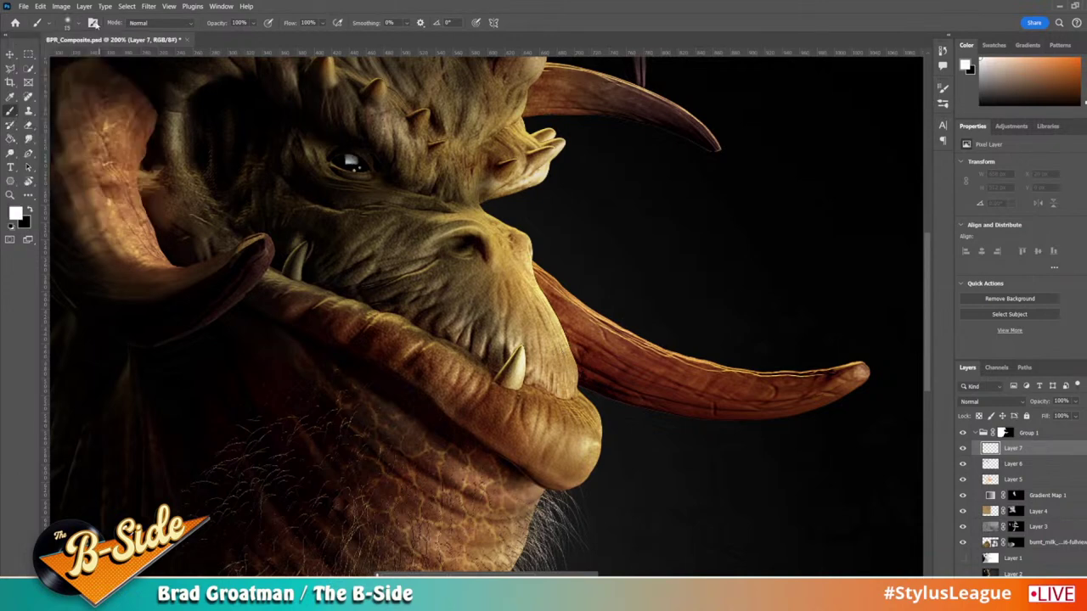
left_click(93, 22)
left_click(774, 104)
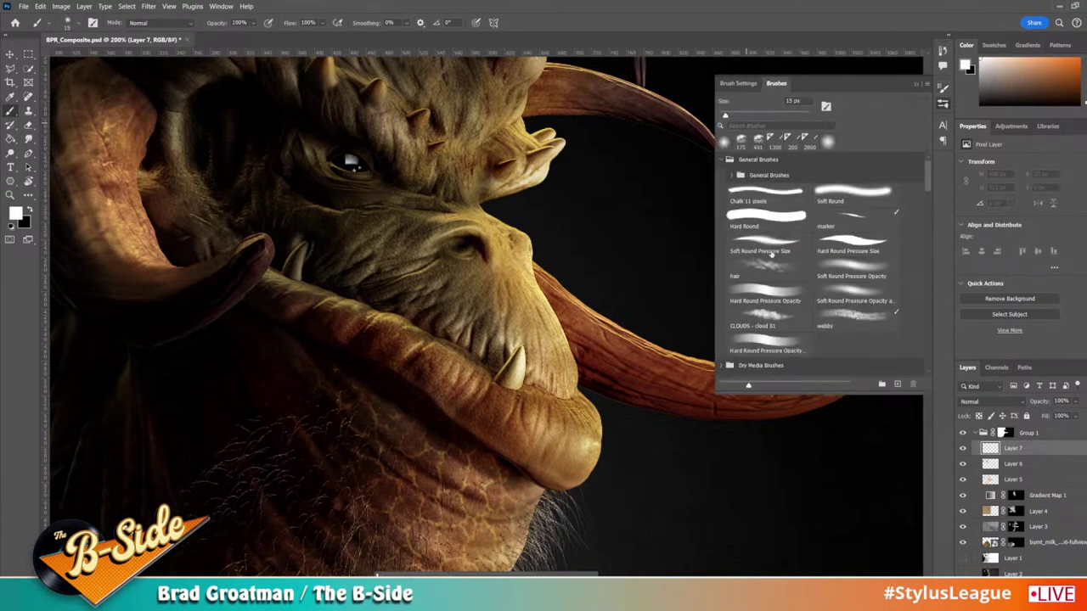
left_click(774, 199)
left_click(738, 83)
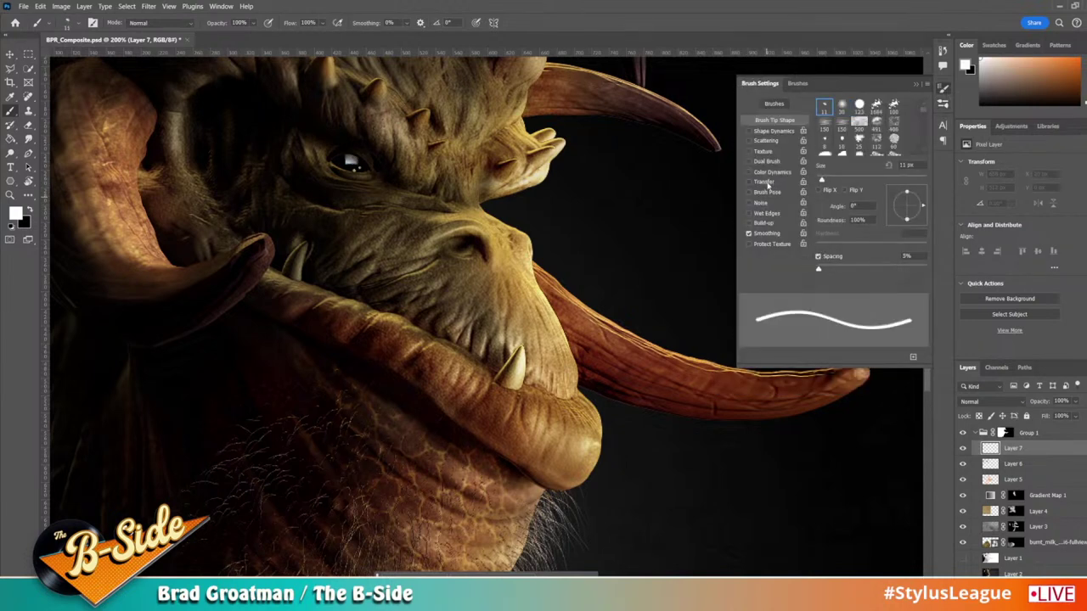
left_click(764, 182)
Step: Resize the chalk brush to 7 px and paint white highlights on the lower tooth and the tip of the lip
key("bracketright")
key("bracketright")
key("bracketright")
key("bracketright")
key("bracketright")
key("bracketright")
key("bracketright")
key("bracketright")
key("bracketright")
key("bracketright")
key("bracketright")
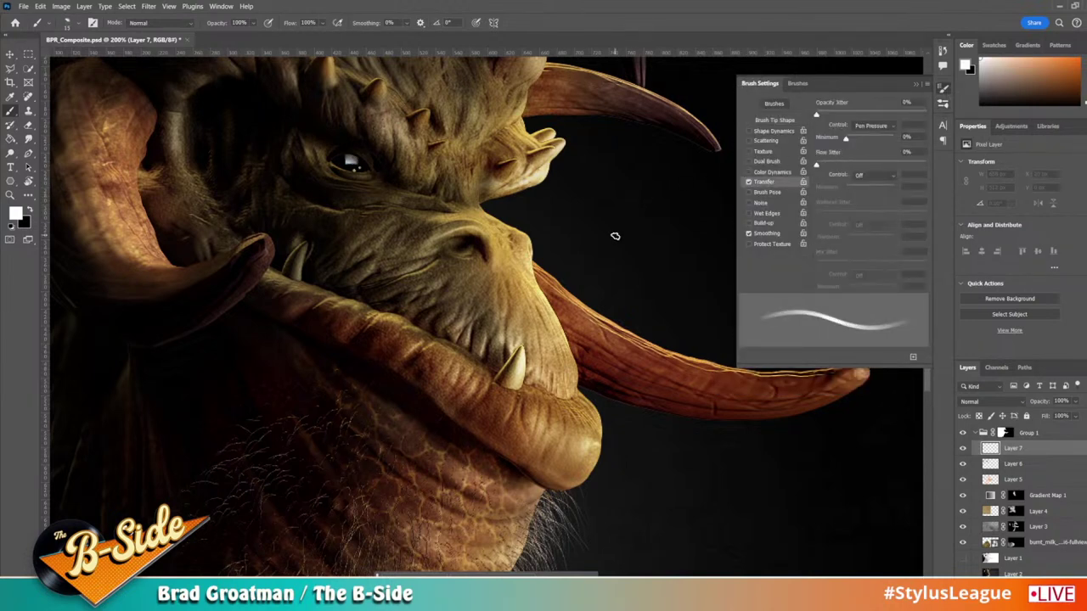
key("bracketleft")
key("bracketleft")
key("bracketleft")
key("bracketleft")
key("bracketleft")
key("bracketleft")
key("bracketleft")
key("bracketleft")
key("bracketleft")
key("bracketleft")
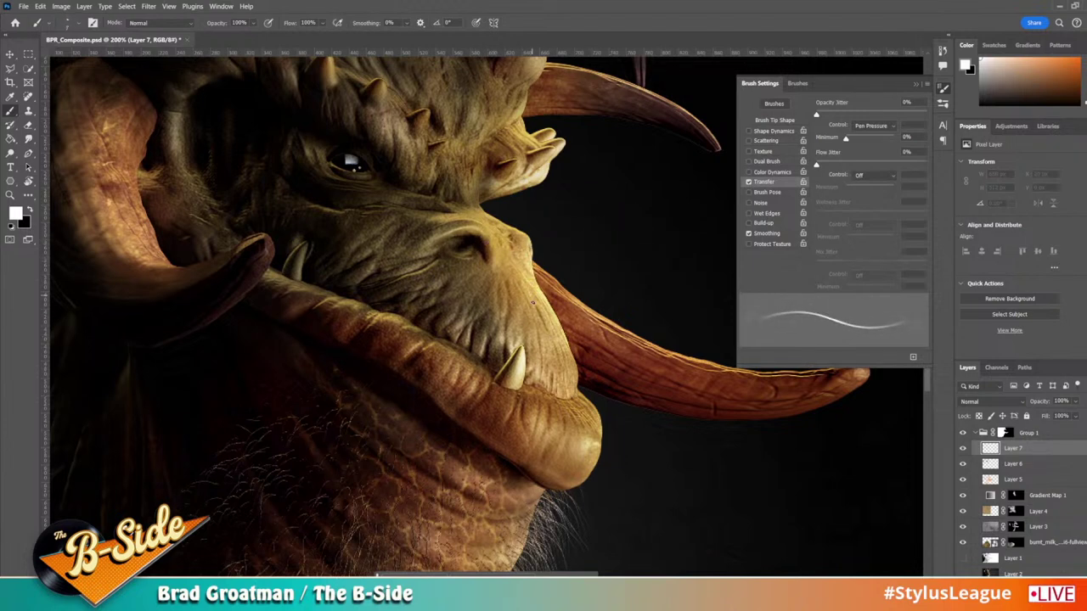
left_click_drag(520, 362, 518, 355)
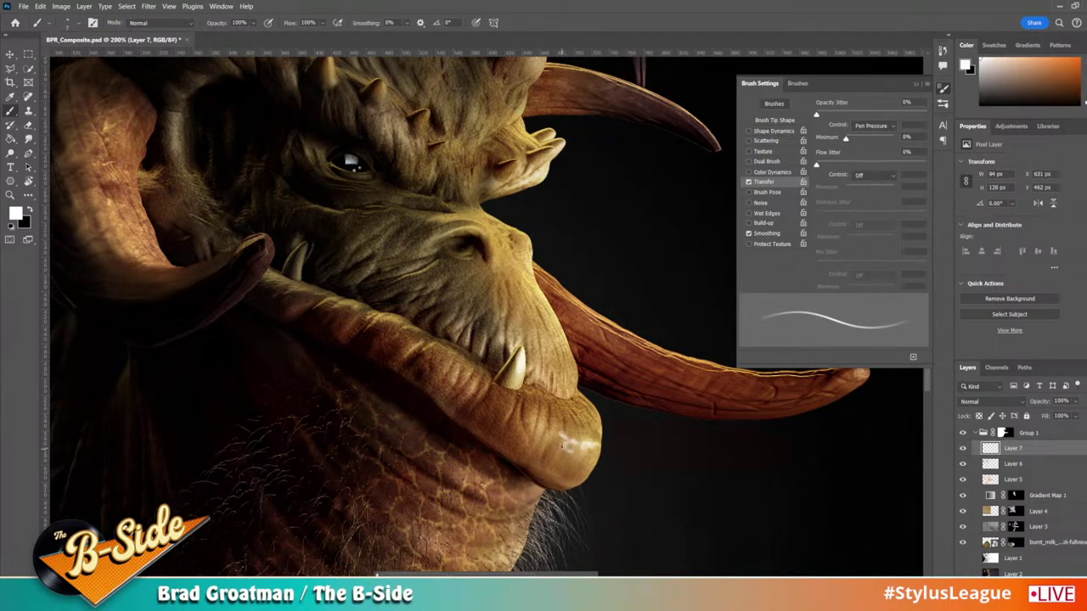
Step: Soften the white highlights on the lip with the Eraser and repaint its front edge with the chalk brush's Transfer turned off
key("e")
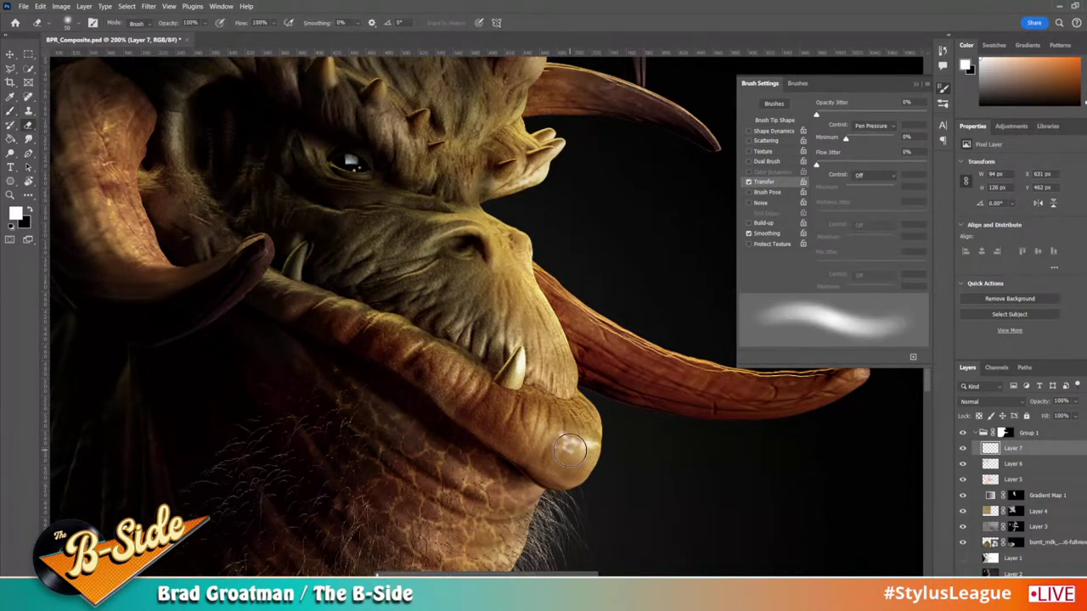
key("b")
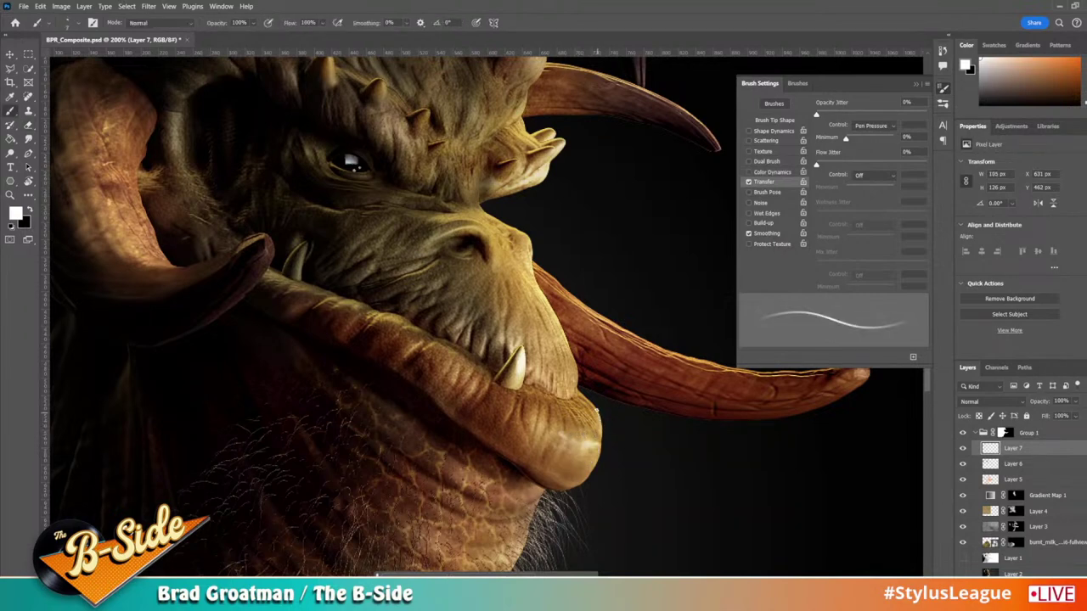
left_click(752, 182)
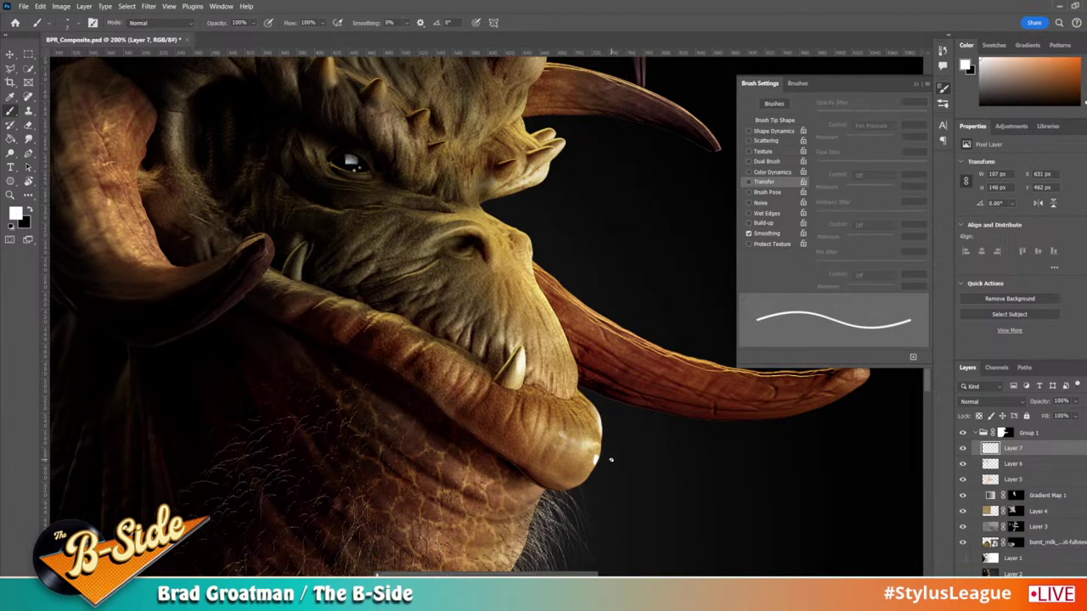
key("ctrl+z")
key("e")
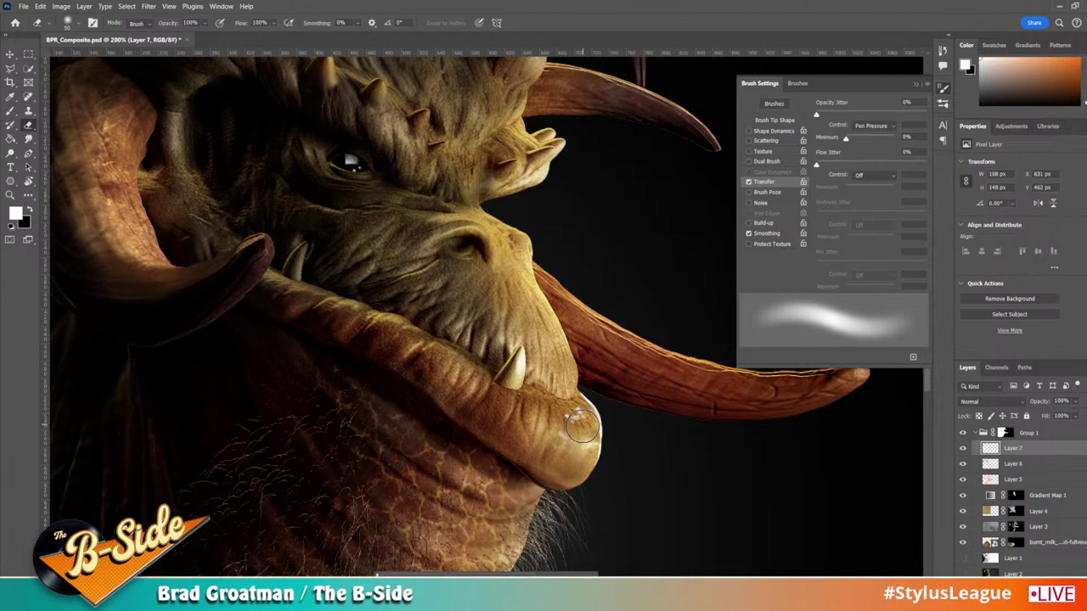
key("b")
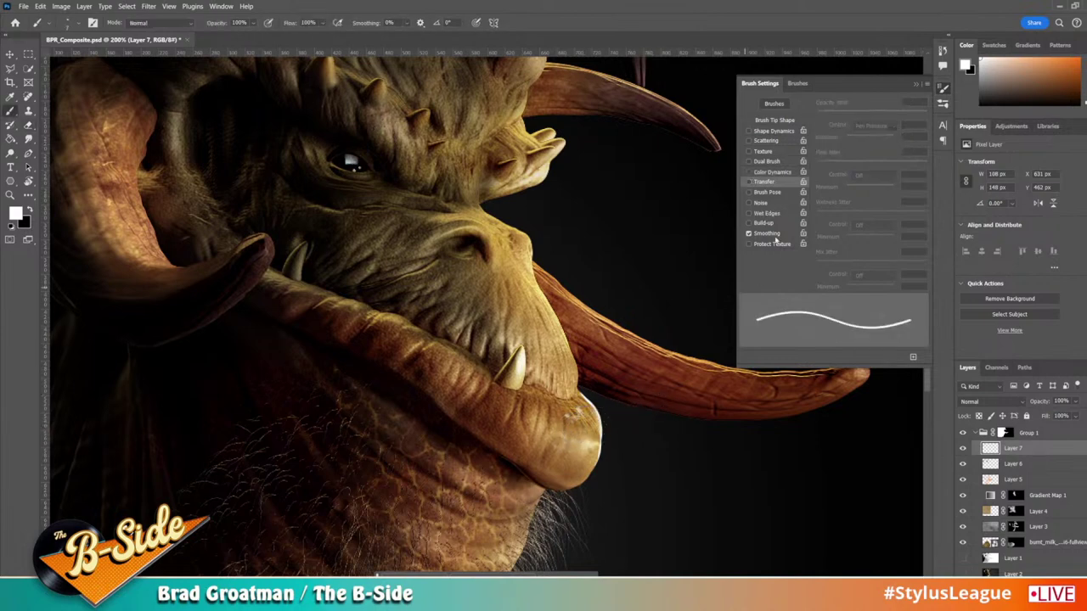
Step: Turn Transfer back on with flow controlled by Pen Pressure and opacity control Off, painting white highlights on the brow
left_click(792, 181)
left_click(872, 175)
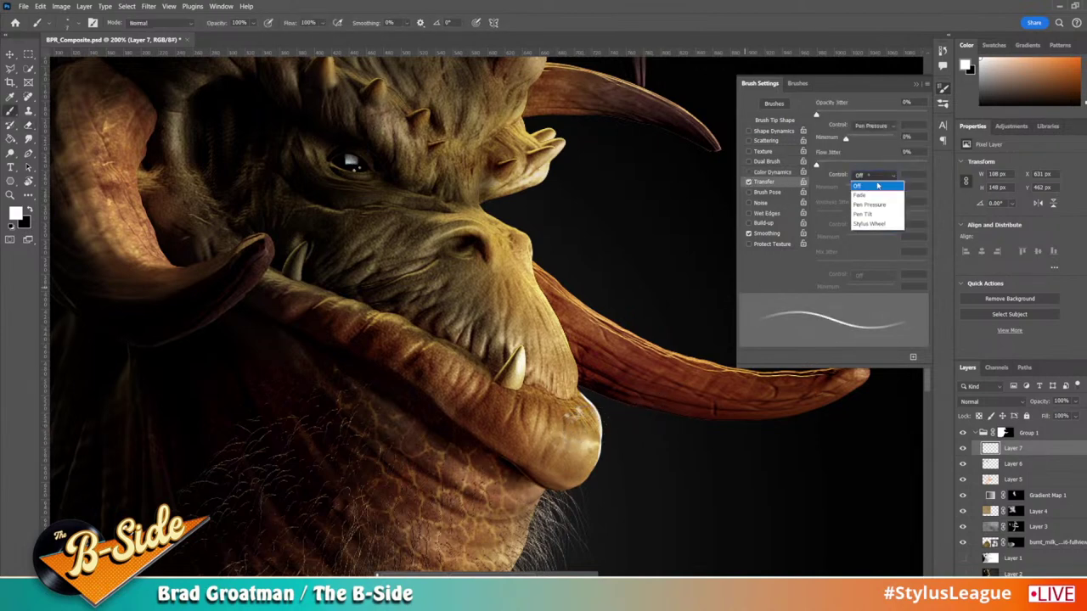
left_click(875, 189)
left_click(873, 174)
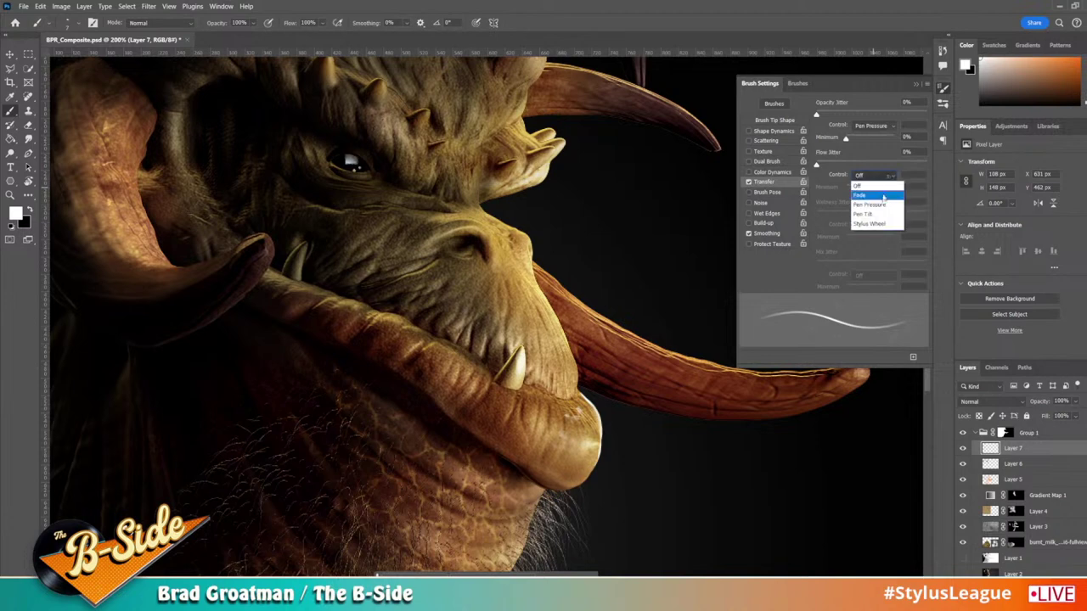
left_click(874, 202)
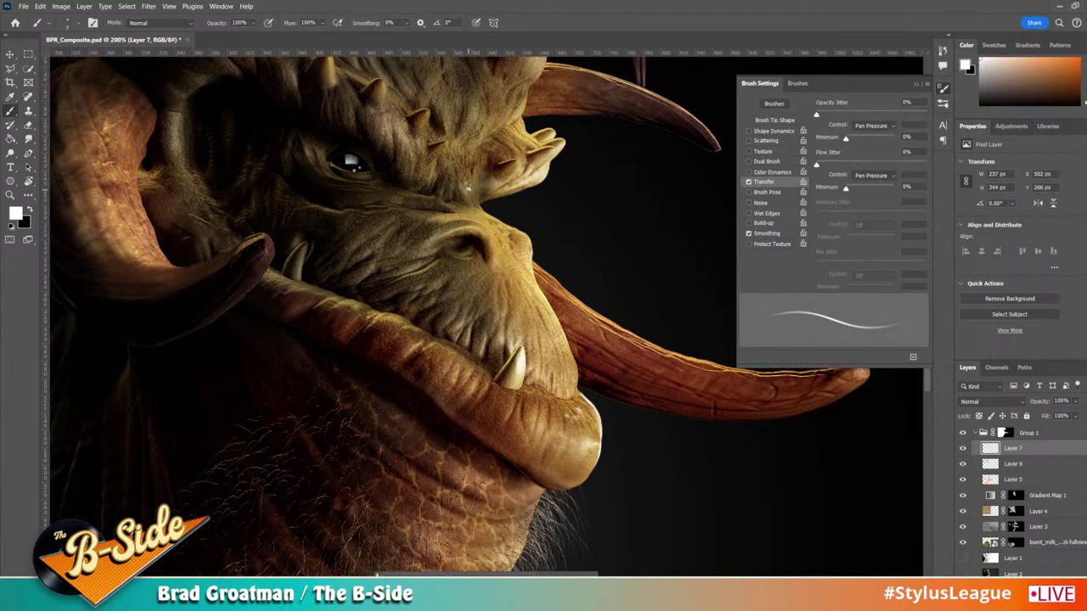
left_click(859, 137)
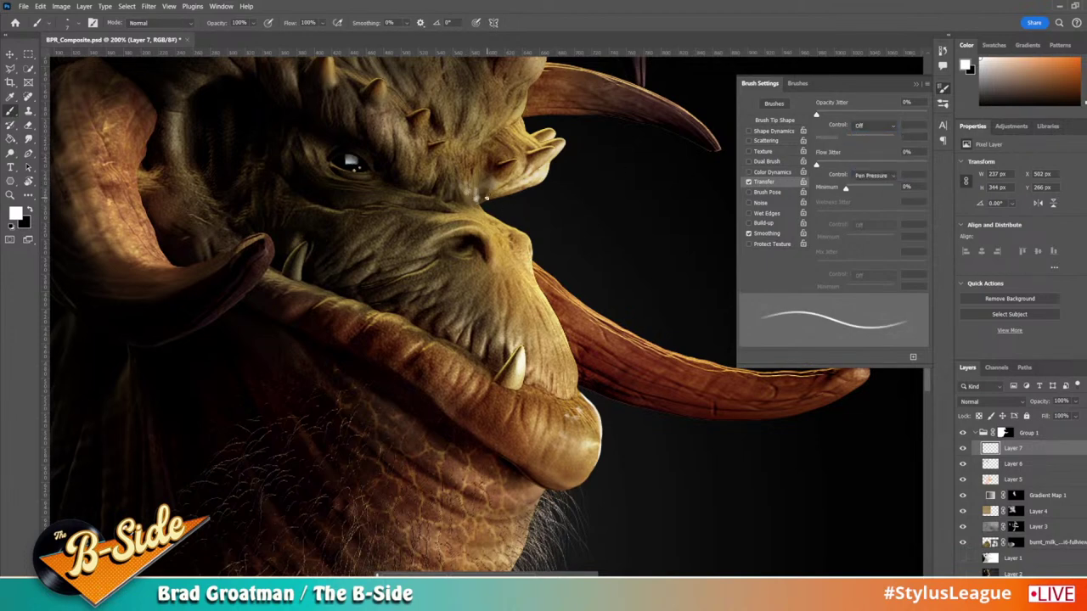
Step: Erase the excess brow highlight and set the Eraser's Transfer opacity control to Off
key("e")
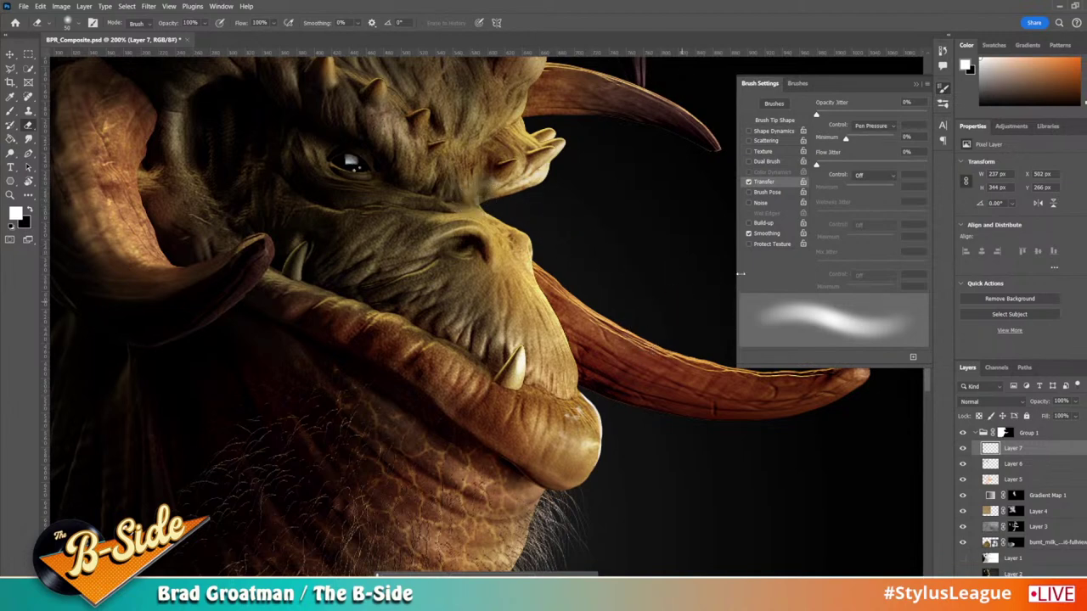
left_click(865, 127)
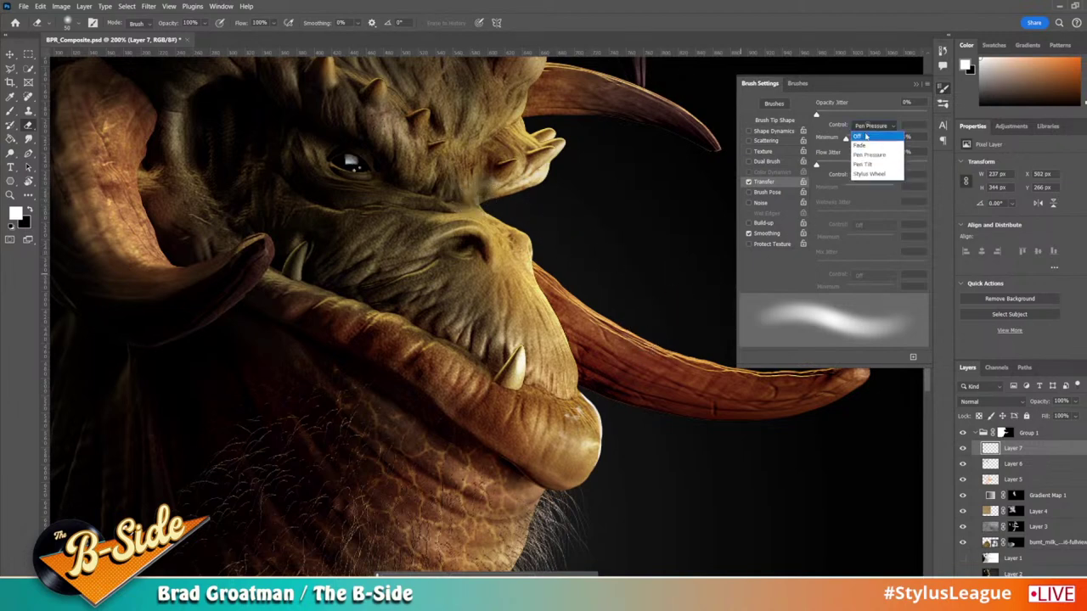
left_click(866, 138)
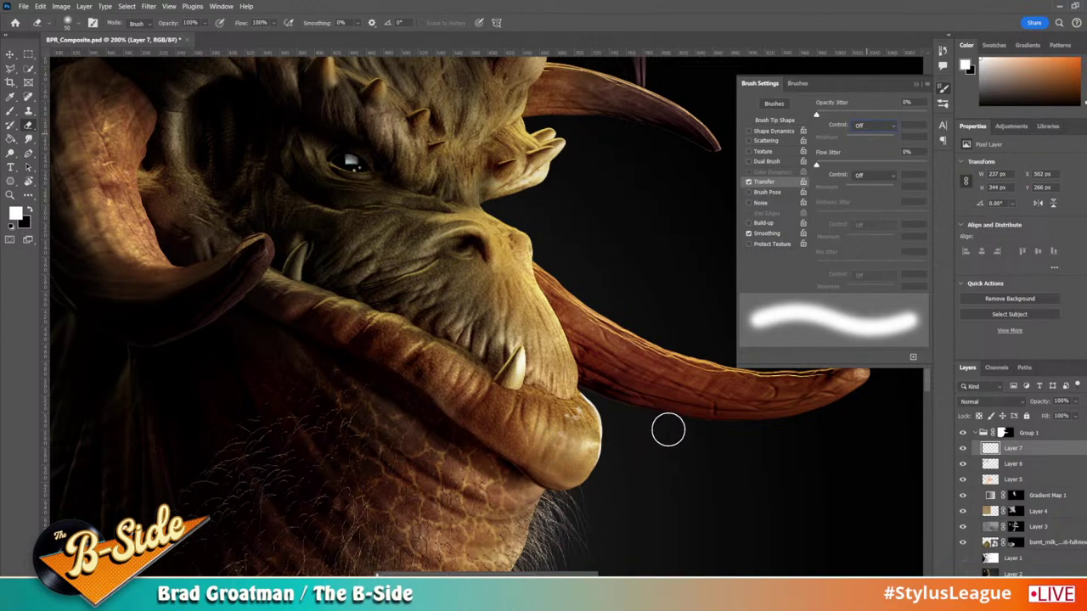
Step: Move Layer 2 to the top of Group 1 and make it visible
key("ctrl+minus")
key("ctrl+minus")
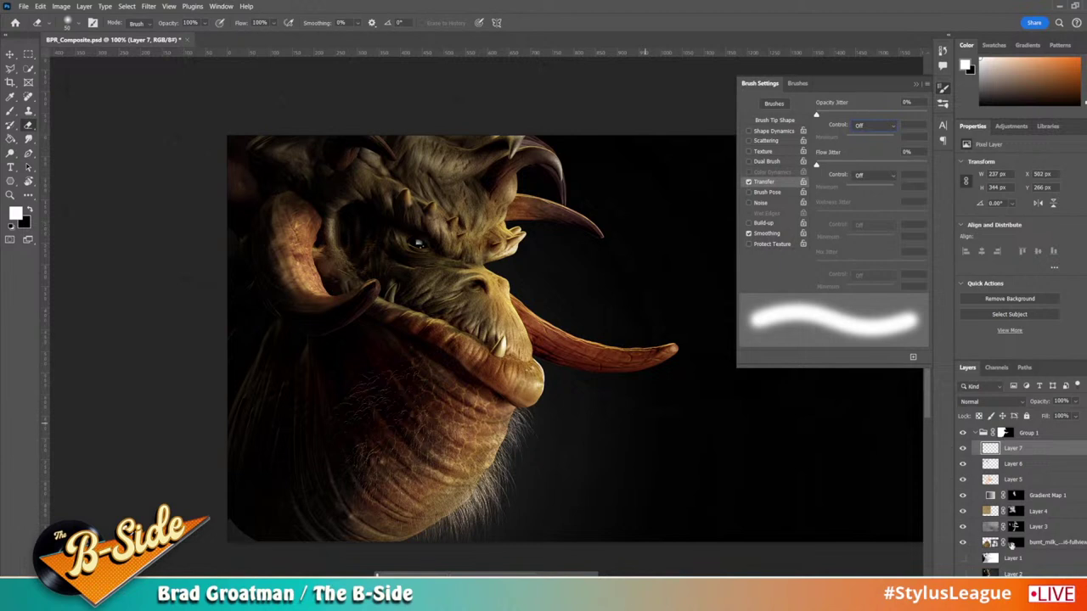
left_click_drag(1036, 449, 979, 456)
left_click(962, 449)
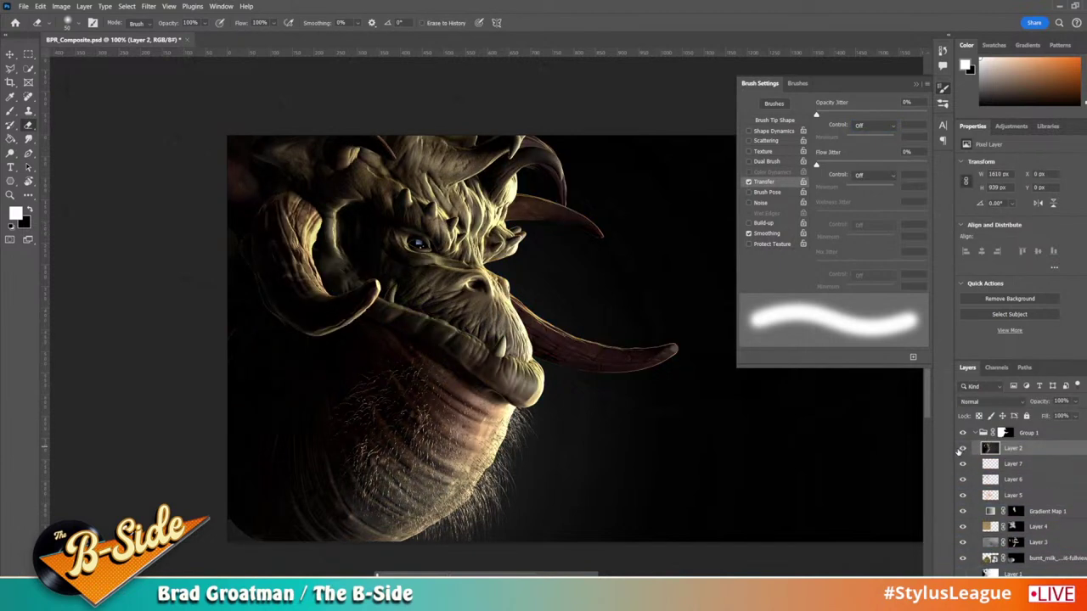
Step: Set Layer 2's blend mode to Color Dodge and hide its content with a black layer mask
left_click(984, 401)
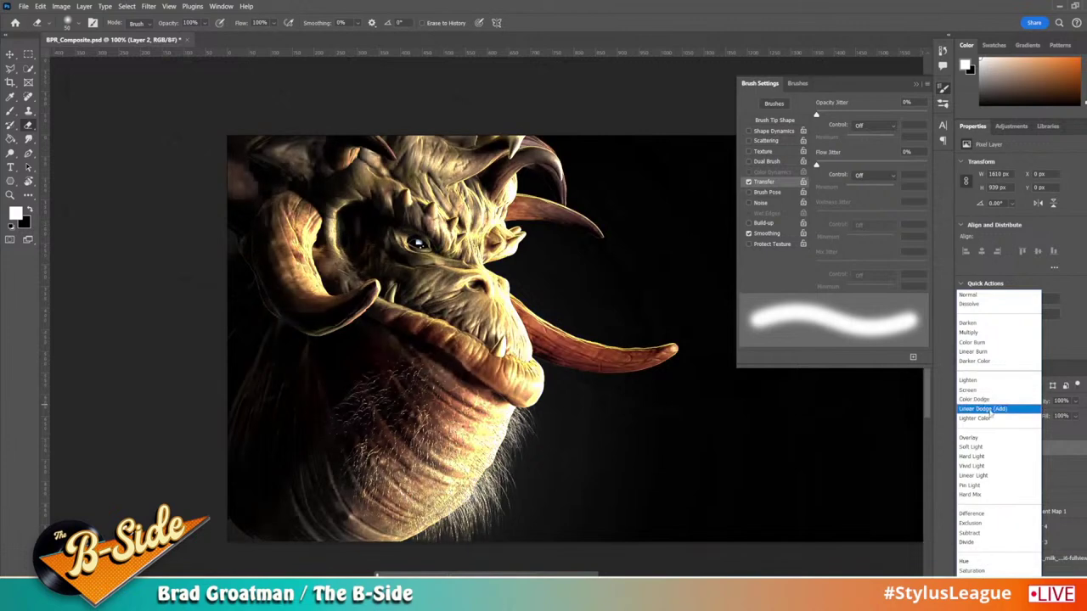
left_click(975, 398)
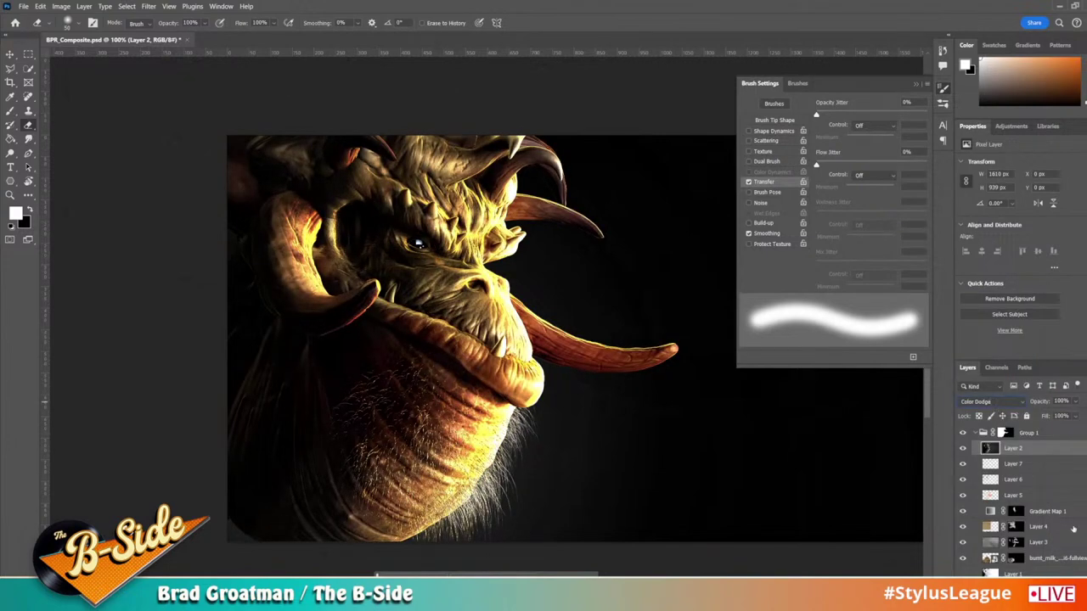
left_click(1015, 587, "alt")
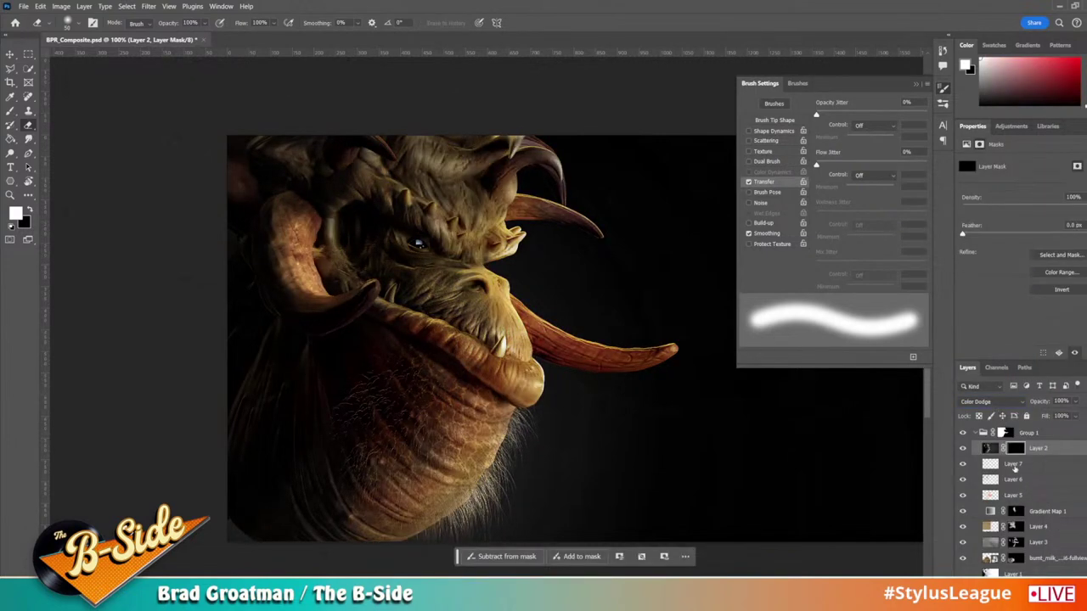
Step: Switch to the Brush and choose the soft round 30 px tip for painting on the mask
key("b")
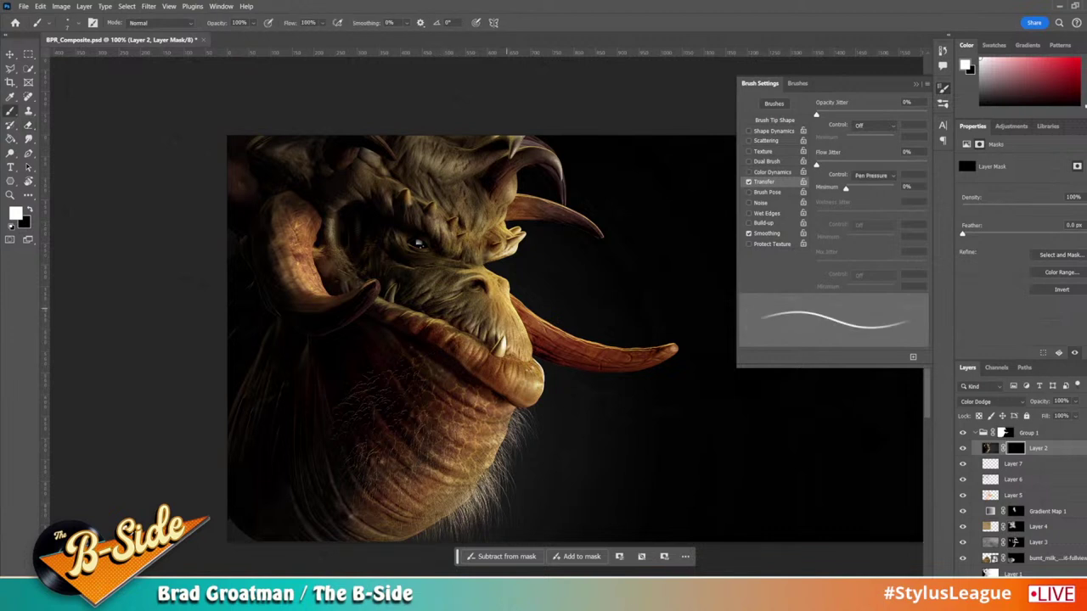
key("bracketright")
key("bracketright")
key("bracketright")
key("bracketright")
key("bracketright")
key("bracketright")
key("bracketright")
key("bracketright")
key("bracketright")
key("bracketright")
key("bracketright")
key("bracketright")
key("bracketright")
key("bracketright")
key("bracketright")
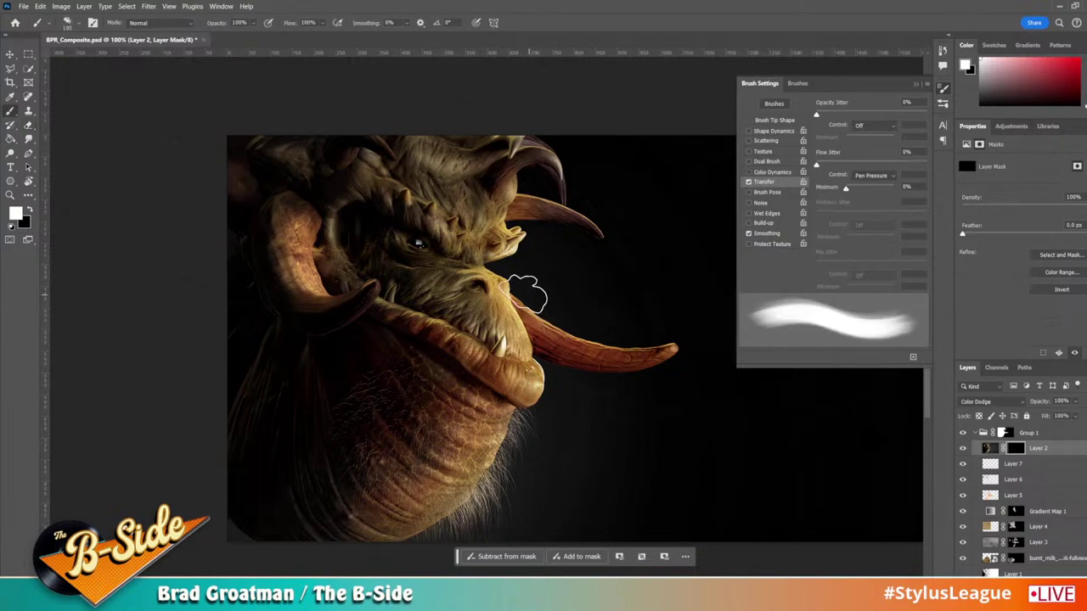
left_click(775, 120)
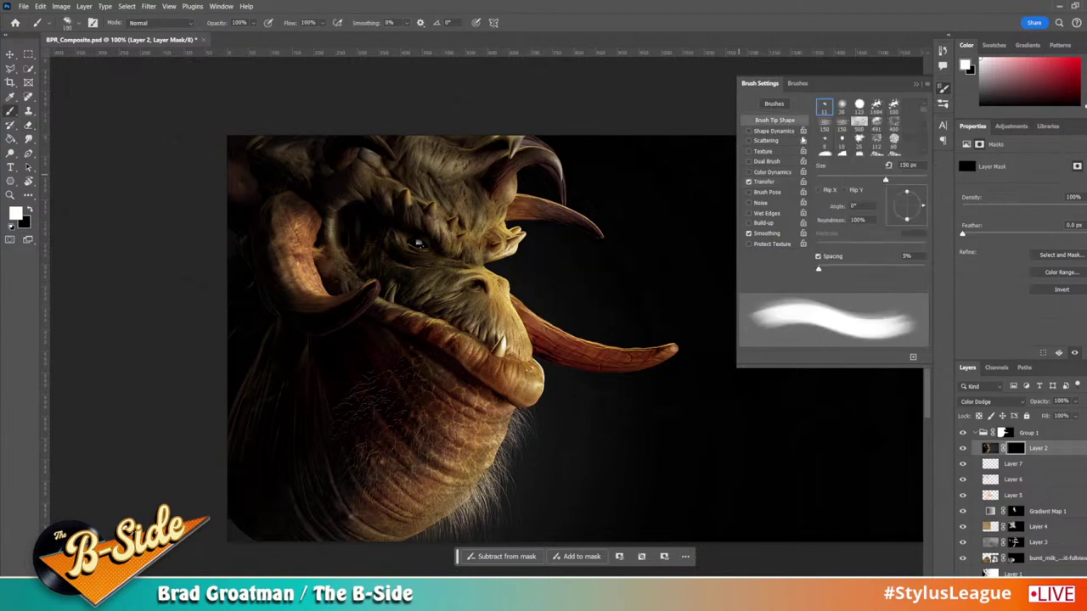
left_click(841, 108)
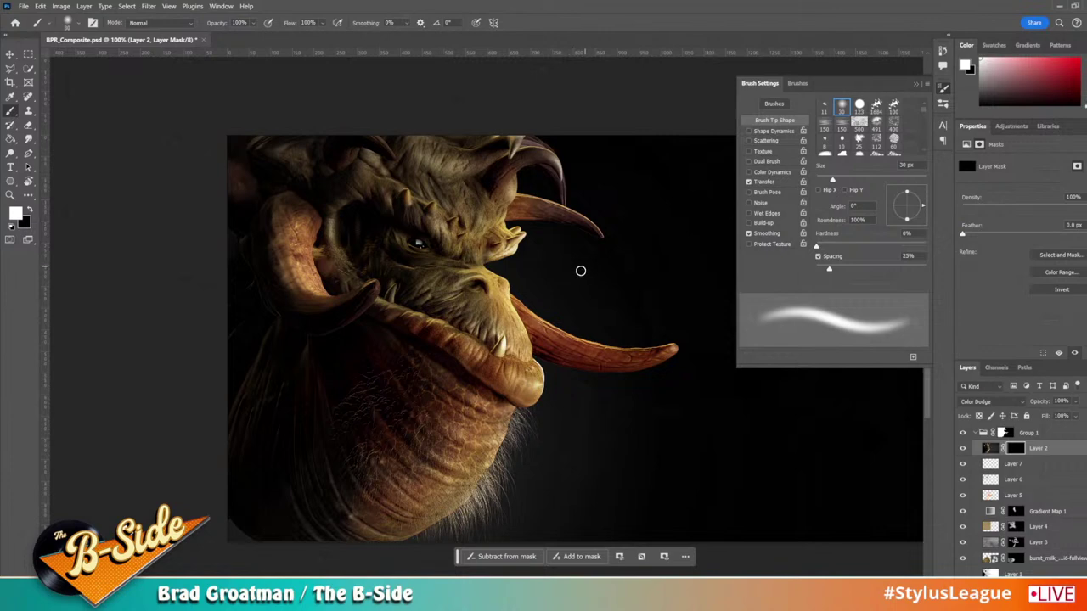
Step: Paint white on Layer 2's mask to reveal the glow along the front of the snout, the lip and the throat's edge
key("ctrl+equal")
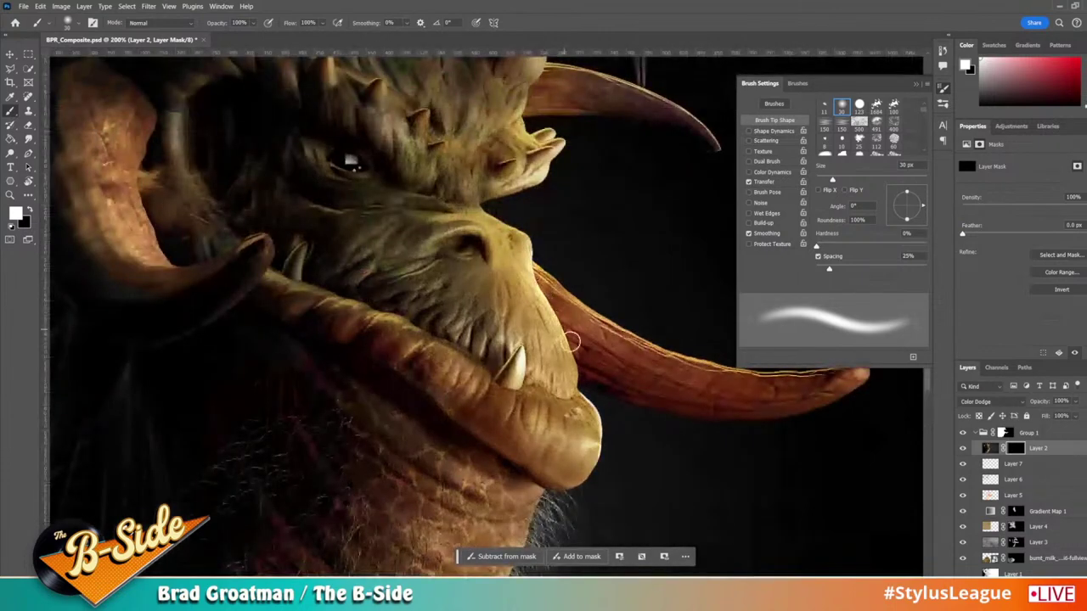
mouse_move(571, 340)
left_mouse_down()
mouse_move(603, 435)
mouse_move(581, 493)
mouse_move(587, 406)
left_mouse_up()
left_click_drag(628, 476, 630, 339)
mouse_move(548, 374)
left_mouse_down()
mouse_move(485, 491)
mouse_move(539, 477)
mouse_move(587, 352)
left_mouse_up()
mouse_move(522, 355)
left_mouse_down()
mouse_move(479, 416)
mouse_move(324, 514)
mouse_move(413, 463)
mouse_move(509, 373)
left_mouse_up()
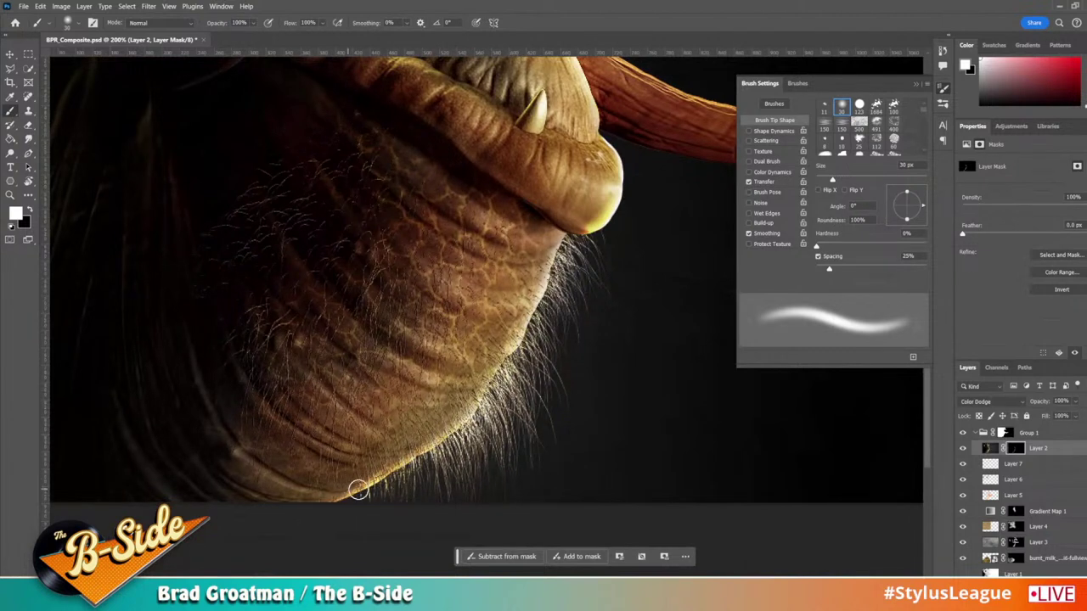
Step: Refine the glow along the throat and lip edges on the mask, and brush in the tusk's upper edge at 35 px
key("bracketleft")
key("bracketleft")
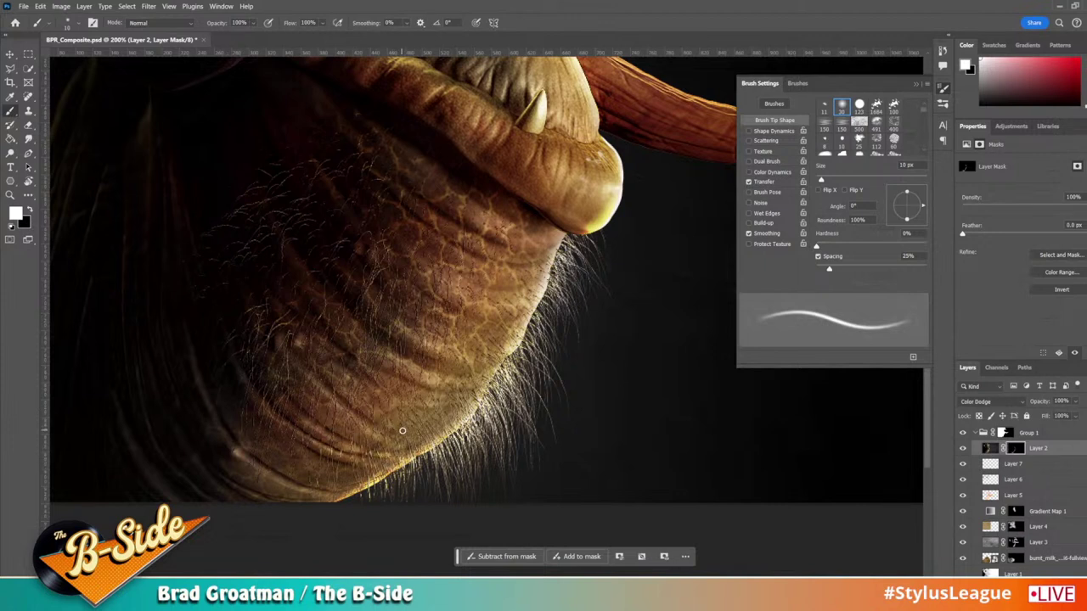
key("bracketright")
key("bracketright")
key("bracketright")
key("bracketright")
key("bracketright")
mouse_move(413, 437)
left_mouse_down()
mouse_move(442, 444)
mouse_move(345, 426)
mouse_move(457, 437)
mouse_move(429, 408)
mouse_move(425, 367)
mouse_move(460, 336)
mouse_move(521, 327)
mouse_move(505, 317)
mouse_move(501, 255)
mouse_move(538, 224)
mouse_move(580, 224)
mouse_move(580, 201)
mouse_move(553, 211)
mouse_move(546, 201)
mouse_move(613, 151)
mouse_move(618, 173)
mouse_move(577, 166)
left_mouse_up()
mouse_move(622, 193)
left_mouse_down()
mouse_move(549, 314)
mouse_move(385, 478)
left_mouse_up()
mouse_move(566, 314)
left_mouse_down()
mouse_move(697, 323)
mouse_move(473, 296)
mouse_move(603, 328)
mouse_move(474, 290)
mouse_move(677, 313)
mouse_move(441, 305)
mouse_move(414, 266)
left_mouse_up()
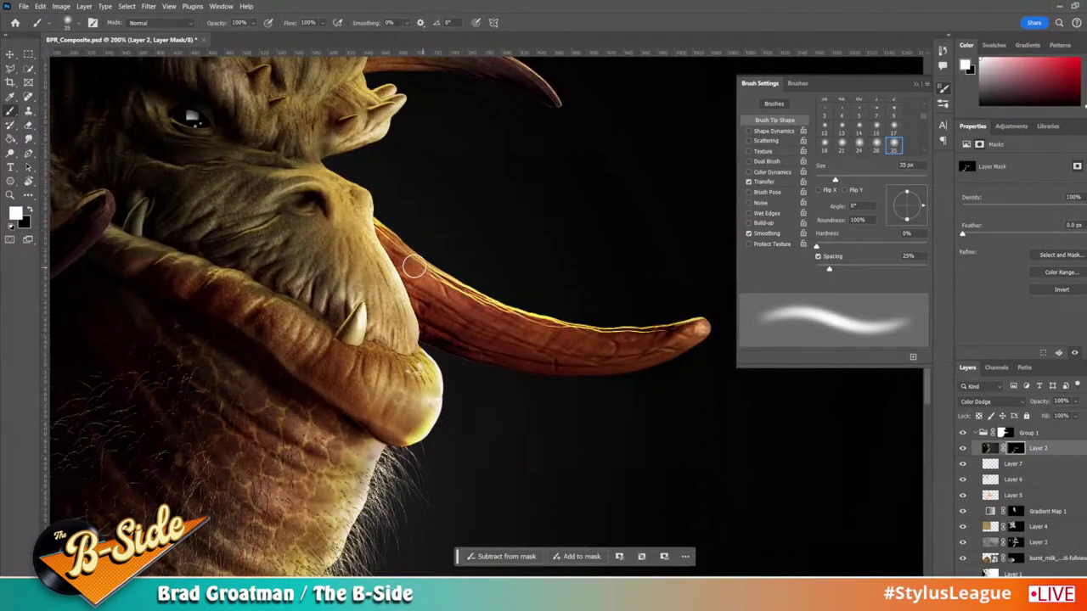
Step: Paint white on Layer 2's mask to reveal the glow on the horn edges, the forehead and the brow spikes
left_click_drag(522, 201, 740, 375)
mouse_move(456, 289)
left_mouse_down()
mouse_move(449, 259)
mouse_move(460, 301)
mouse_move(497, 300)
mouse_move(503, 314)
mouse_move(465, 316)
mouse_move(500, 281)
mouse_move(478, 243)
left_mouse_up()
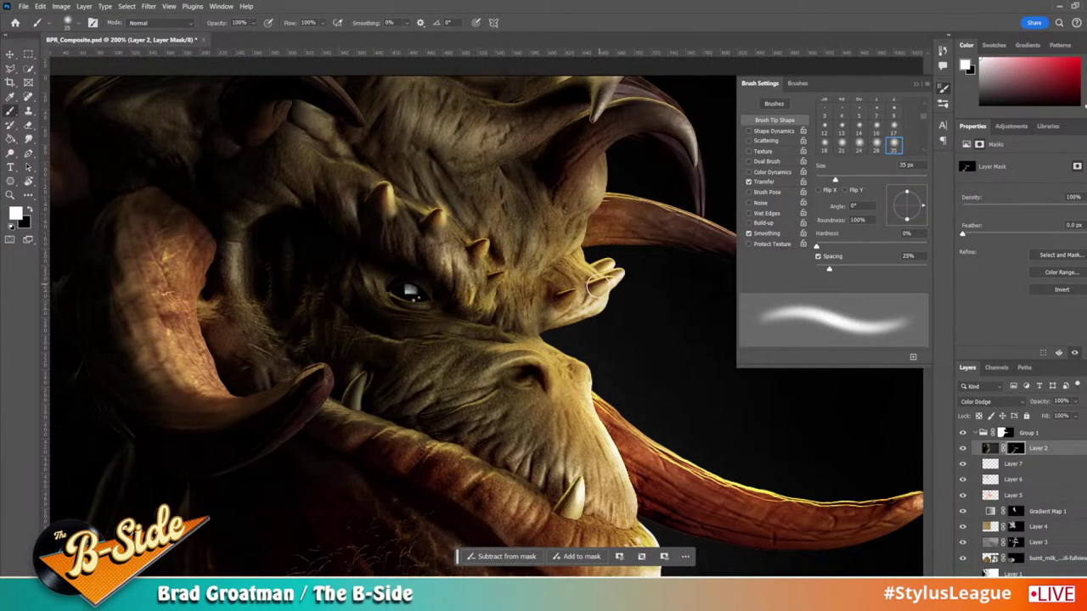
left_click_drag(662, 281, 431, 328)
mouse_move(267, 254)
left_mouse_down()
mouse_move(362, 279)
mouse_move(275, 256)
mouse_move(444, 338)
mouse_move(343, 199)
mouse_move(343, 183)
mouse_move(283, 138)
mouse_move(367, 258)
mouse_move(298, 168)
left_mouse_up()
left_click_drag(444, 179, 614, 226)
mouse_move(431, 252)
left_mouse_down()
mouse_move(398, 295)
mouse_move(456, 232)
mouse_move(374, 298)
mouse_move(365, 231)
mouse_move(276, 271)
mouse_move(406, 223)
mouse_move(315, 274)
mouse_move(384, 281)
mouse_move(319, 307)
mouse_move(338, 267)
mouse_move(270, 280)
mouse_move(300, 307)
left_mouse_up()
left_click_drag(575, 433, 844, 463)
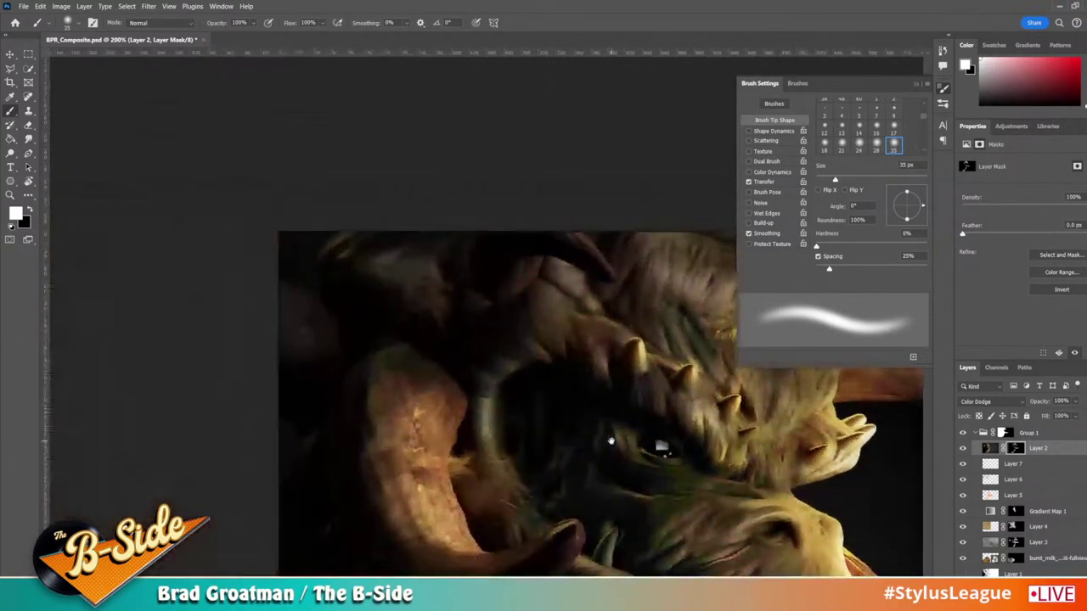
left_click_drag(323, 398, 128, 337)
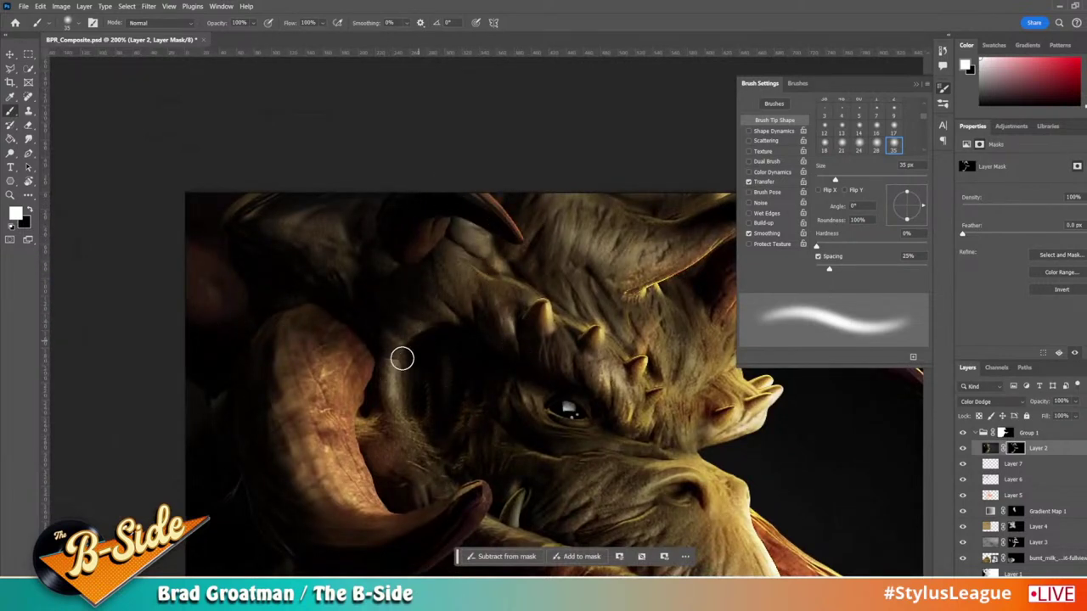
Step: Reveal the glow on the rim of the ear hollow and the small rear tooth by painting Layer 2's mask
left_click_drag(403, 342, 398, 364)
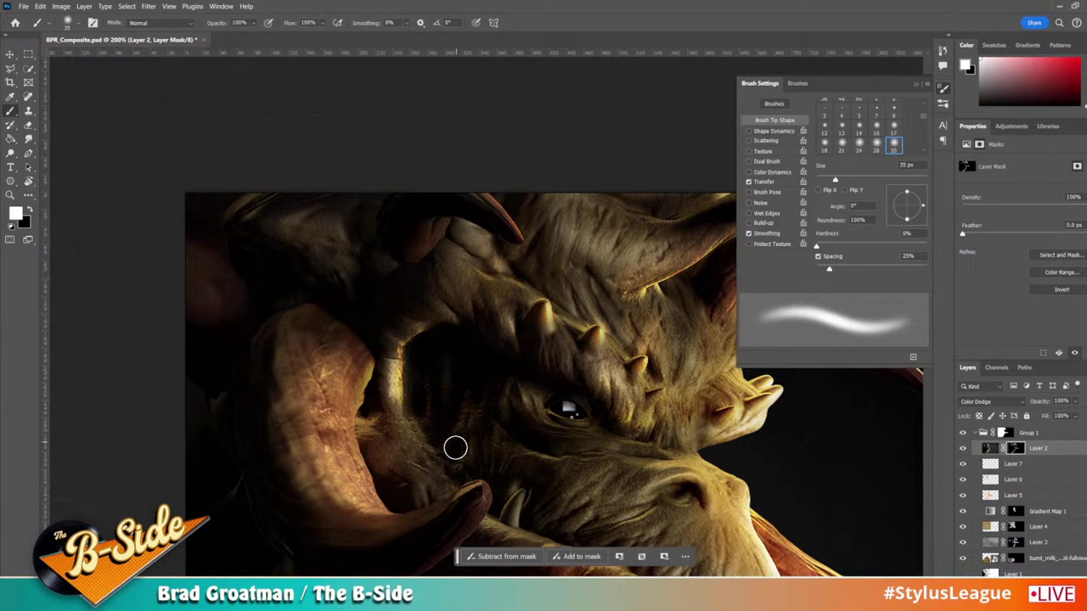
left_click_drag(560, 438, 467, 307)
left_click_drag(418, 389, 427, 369)
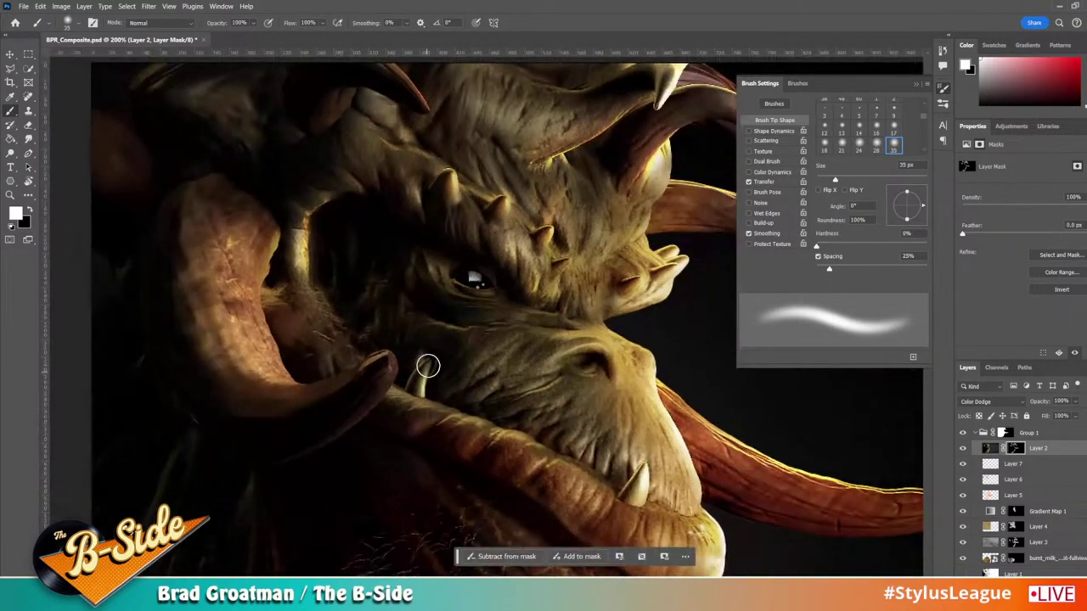
left_click_drag(599, 430, 499, 364)
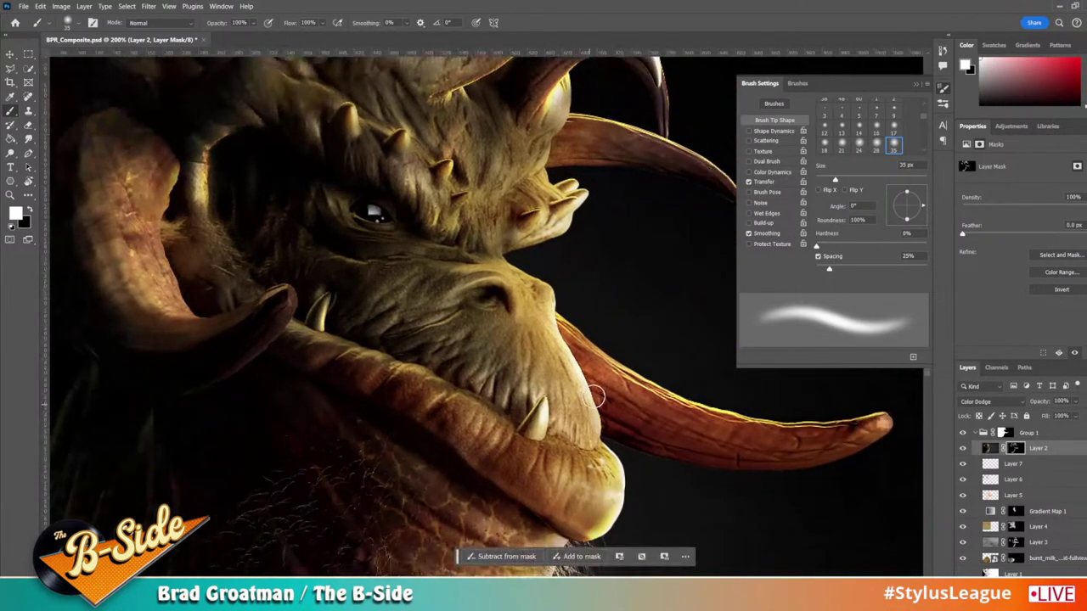
mouse_move(472, 298)
left_mouse_down()
mouse_move(509, 299)
mouse_move(477, 285)
mouse_move(483, 292)
mouse_move(483, 265)
mouse_move(560, 301)
mouse_move(495, 273)
left_mouse_up()
key("ctrl+z")
key("ctrl+z")
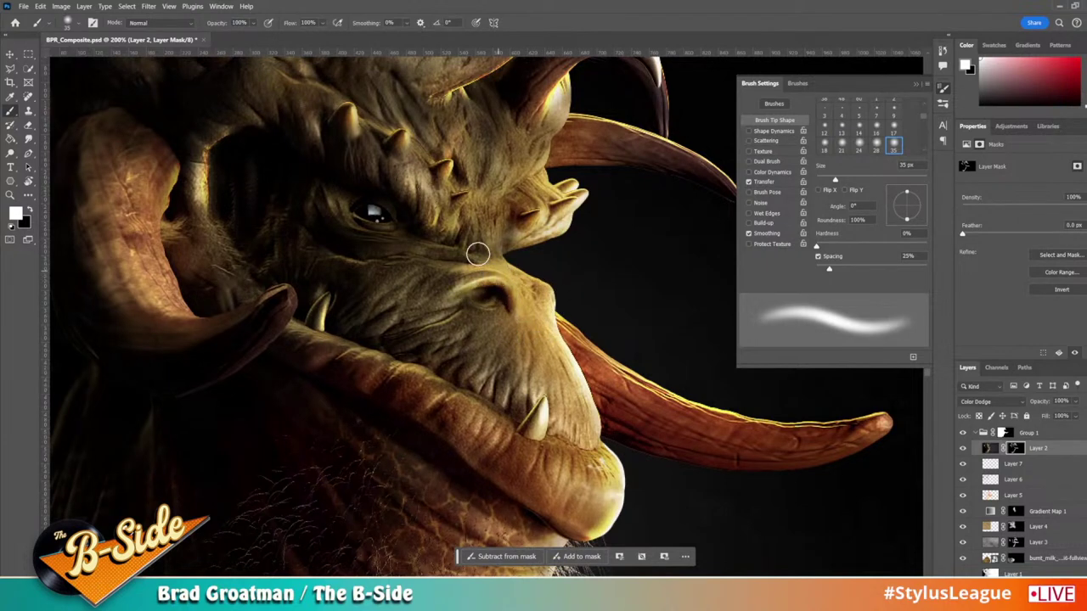
Step: Brush subtle glow onto the wrinkles below the eye and the bridge of the nose on Layer 2's mask
mouse_move(428, 242)
left_mouse_down()
mouse_move(338, 231)
mouse_move(451, 249)
mouse_move(374, 249)
mouse_move(384, 265)
mouse_move(475, 272)
mouse_move(409, 272)
mouse_move(479, 306)
mouse_move(485, 347)
mouse_move(467, 374)
mouse_move(447, 366)
mouse_move(508, 404)
mouse_move(456, 398)
mouse_move(492, 432)
mouse_move(390, 376)
mouse_move(459, 400)
mouse_move(558, 474)
mouse_move(475, 441)
mouse_move(540, 492)
mouse_move(410, 399)
left_mouse_up()
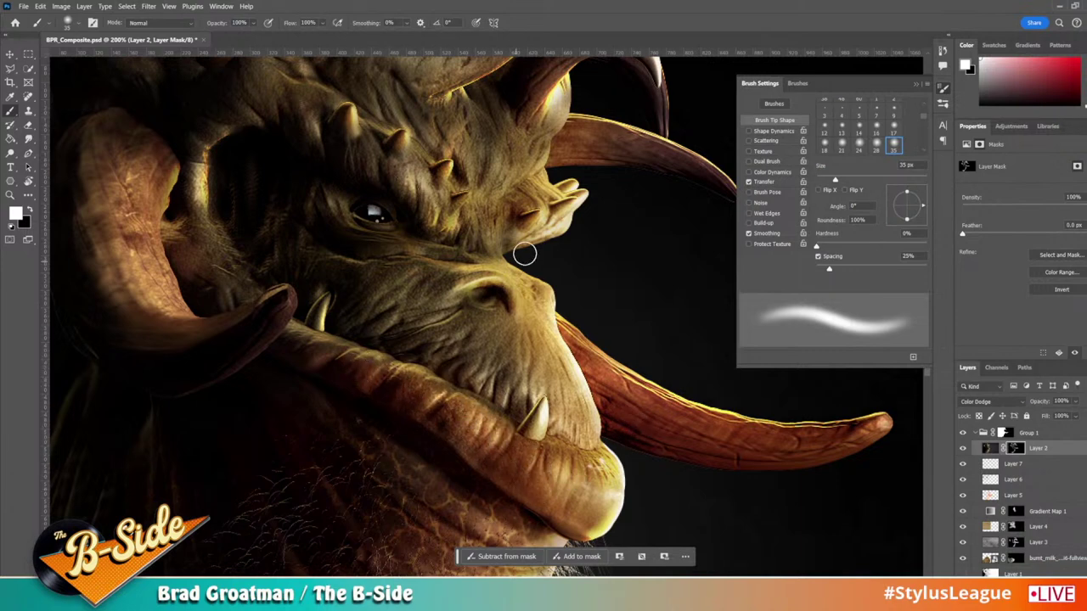
left_click_drag(551, 263, 626, 328)
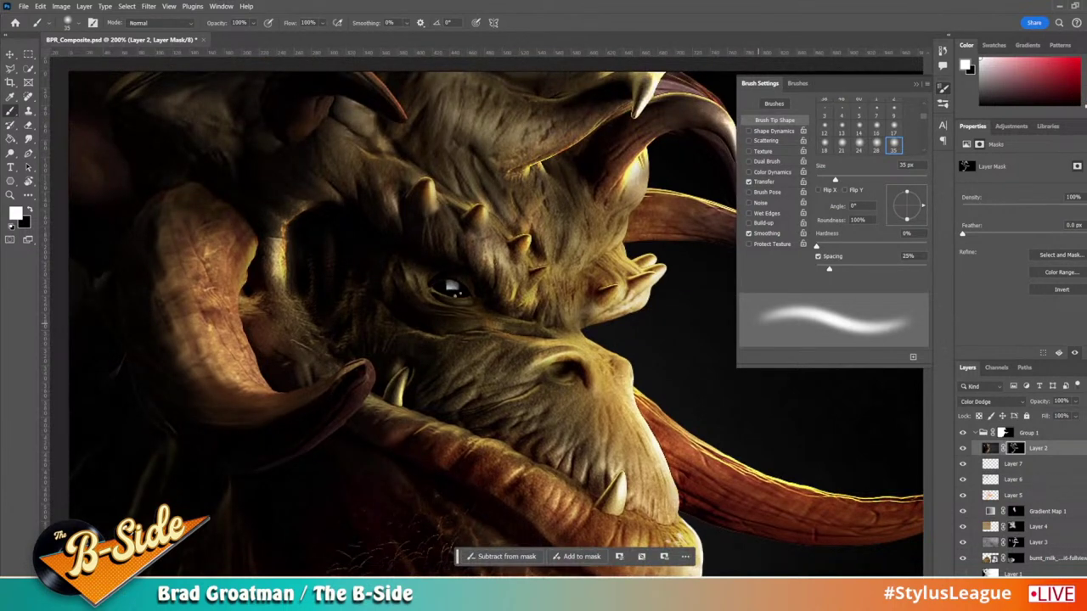
Step: Add a new layer above Layer 2 and choose a deep red painting colour for the creature's eye
left_click(1066, 585)
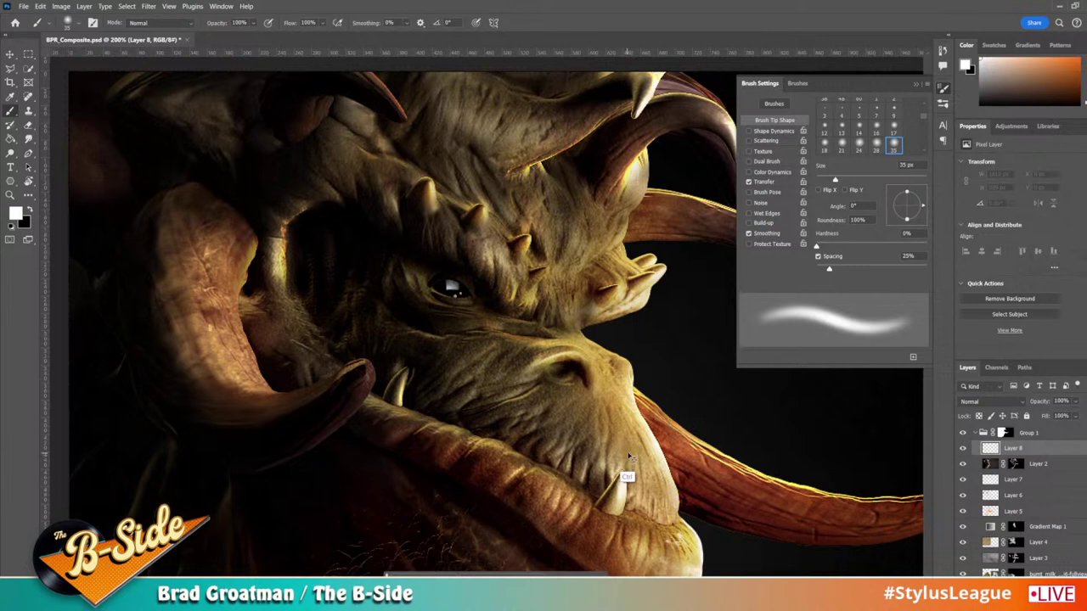
key("ctrl+plus")
key("bracketleft")
key("bracketleft")
key("bracketleft")
key("bracketleft")
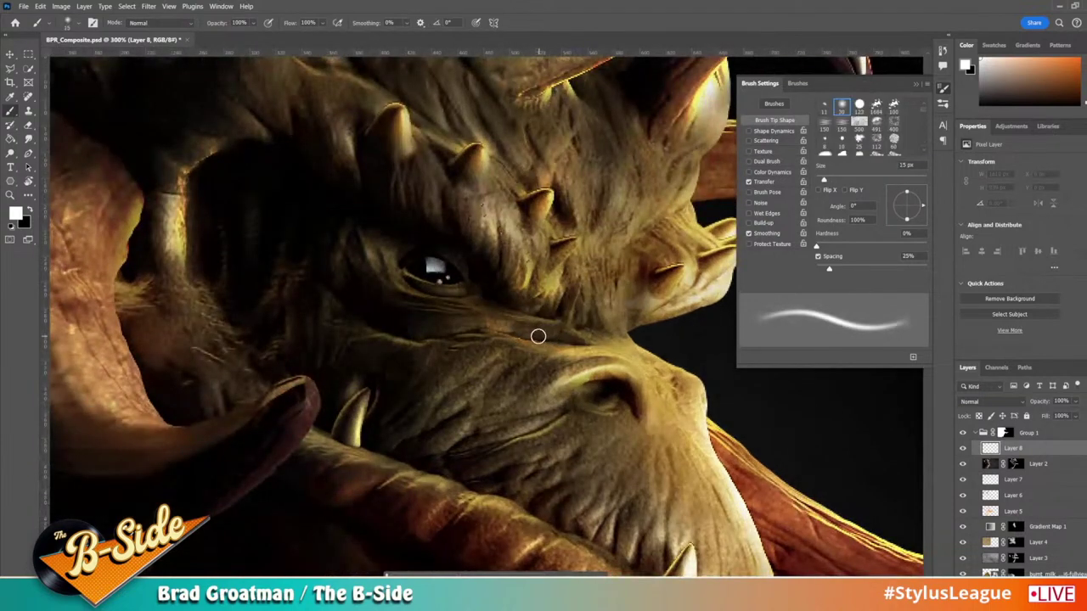
left_click(1074, 59)
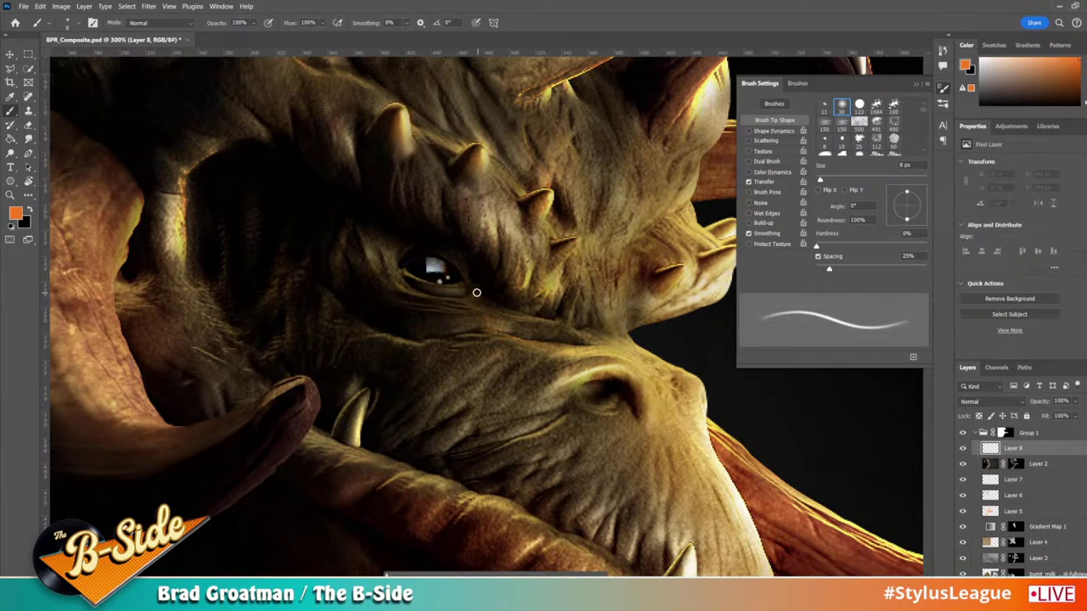
key("bracketright")
key("bracketright")
key("bracketright")
key("bracketright")
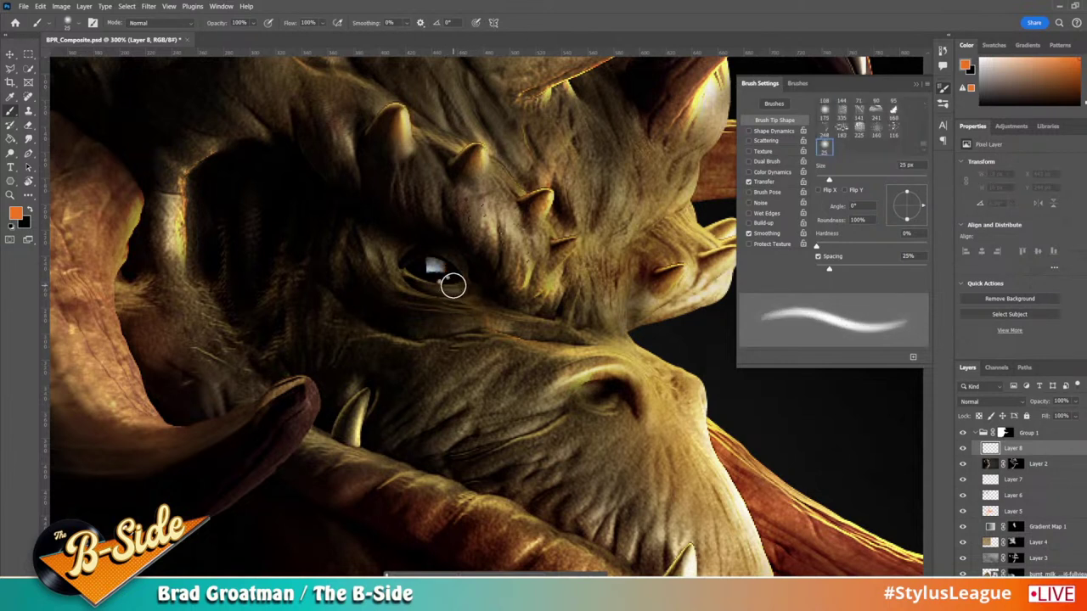
left_click(1085, 104)
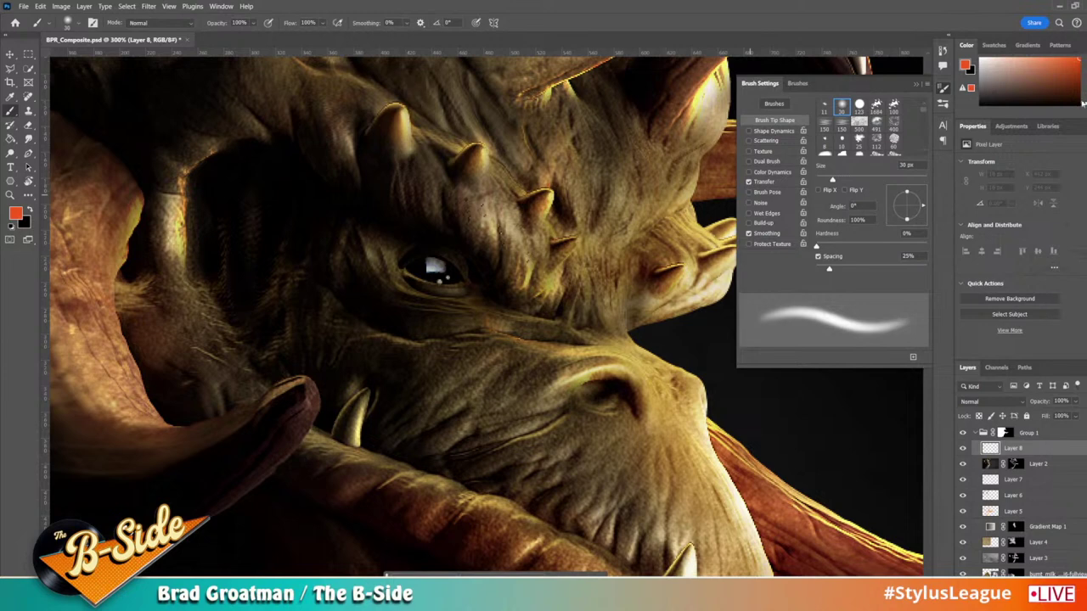
left_click(1086, 105)
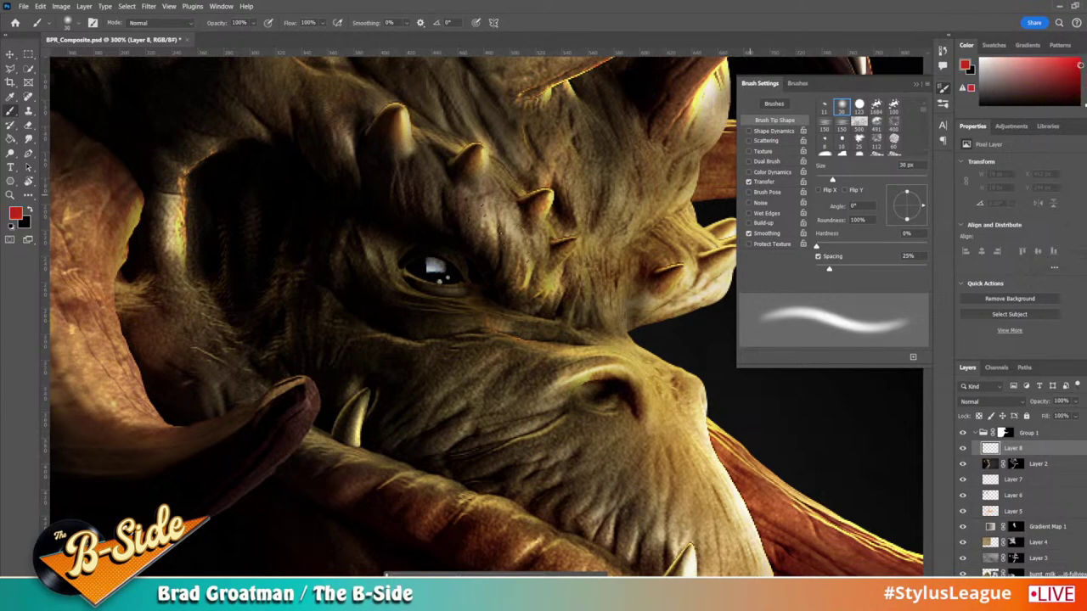
Step: Paint red over the creature's eyeball on Layer 8 with a soft brush of 30 to 35 px
key("bracketright")
left_click_drag(437, 280, 437, 272)
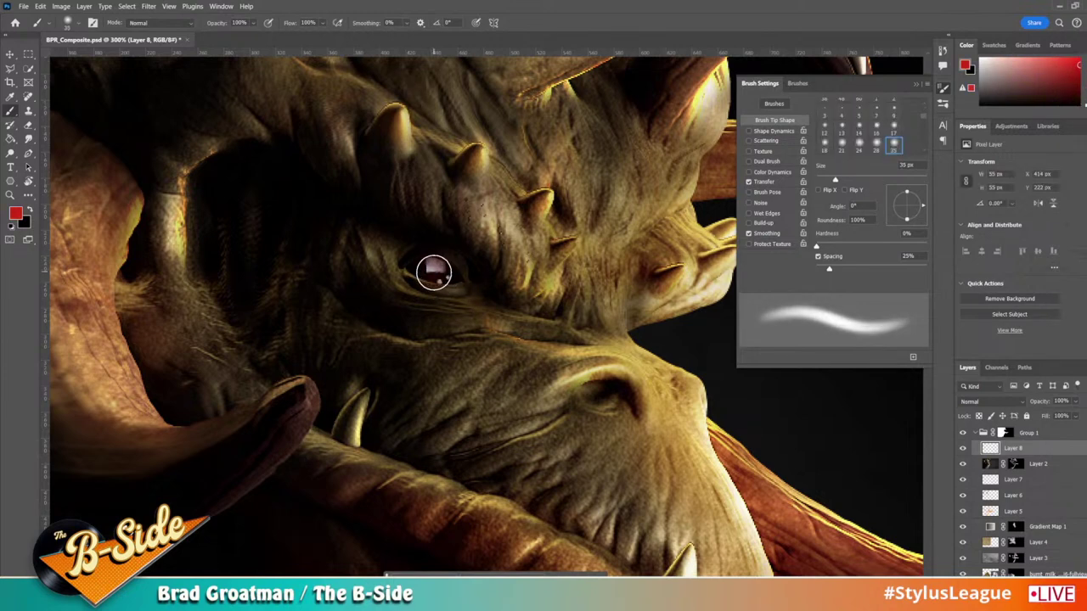
key("bracketleft")
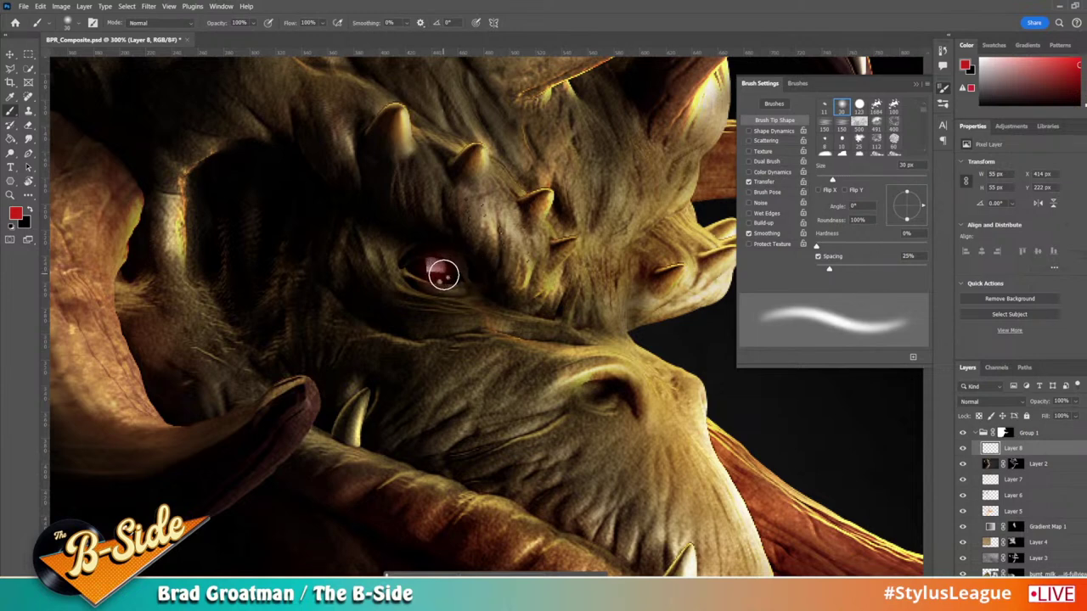
Step: Set the brush mode to Linear Dodge (Add), intensify the eye's red glow and paint red light onto the surrounding skin with a small brush
left_click(184, 25)
left_click(195, 150)
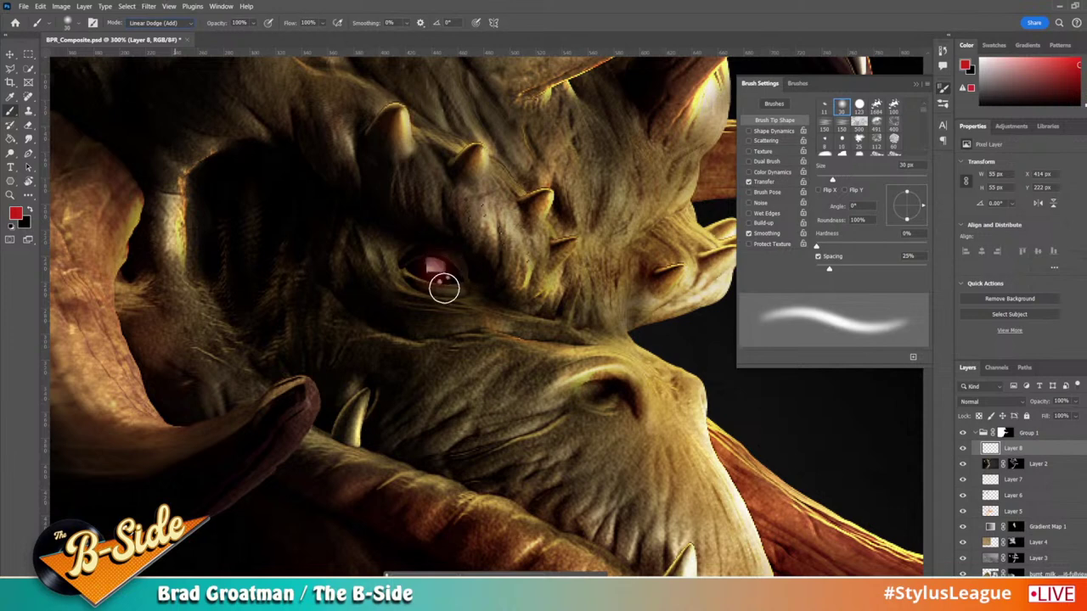
key("bracketleft")
key("bracketleft")
key("bracketleft")
key("bracketleft")
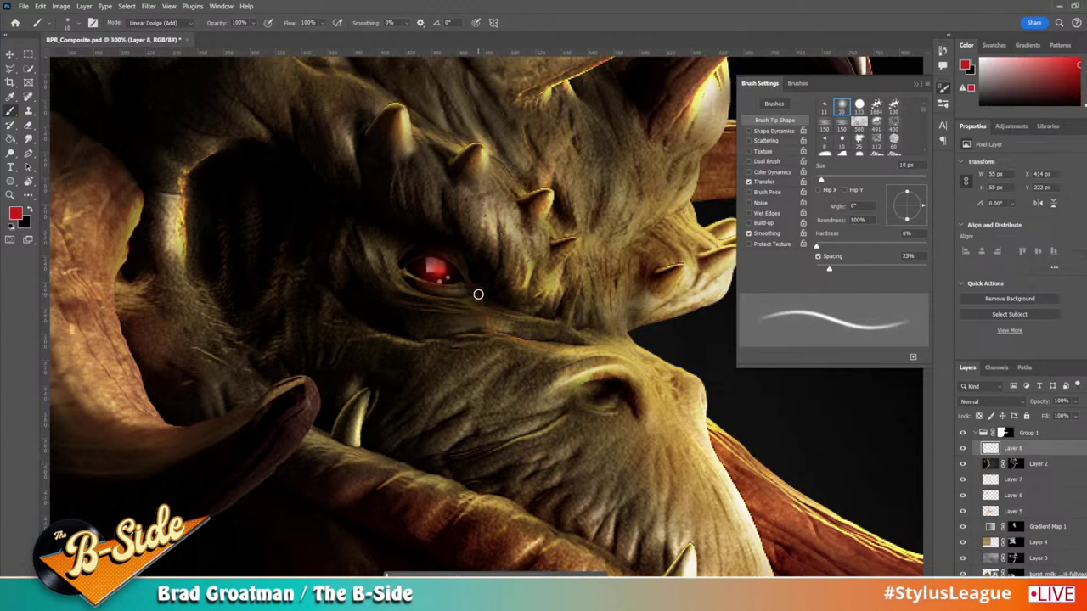
key("bracketleft")
key("bracketleft")
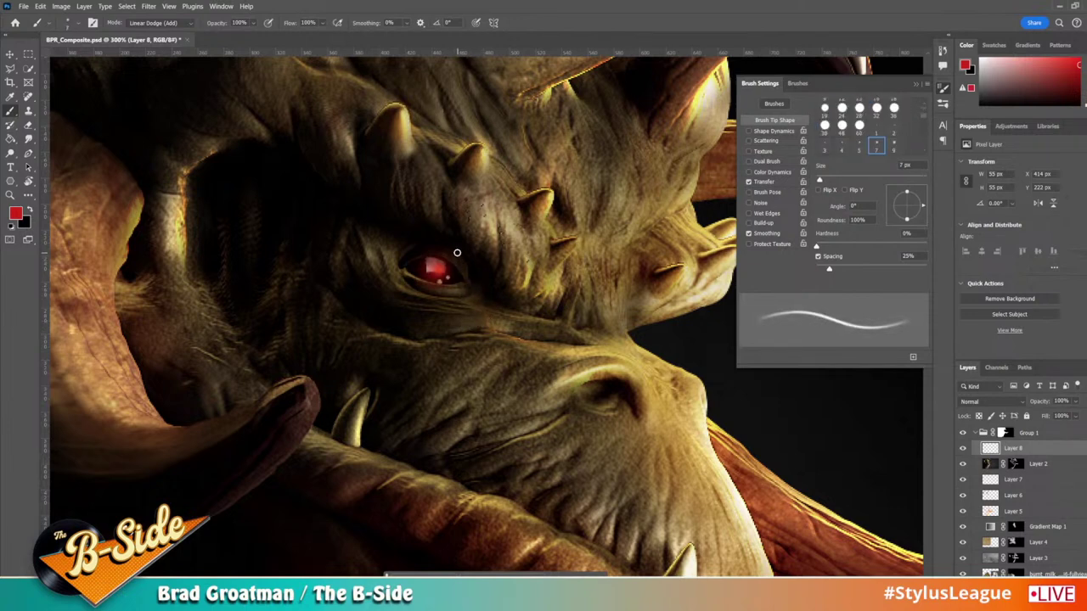
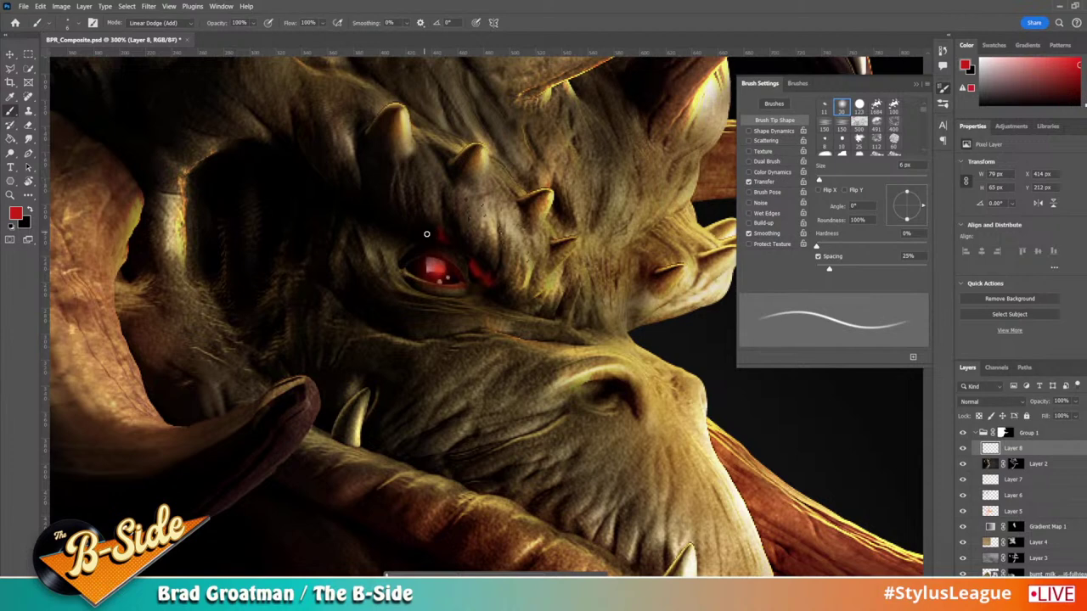
Step: Set the Eraser's opacity control to Pen Pressure and softly fade the red light on the skin beside the eye
key("e")
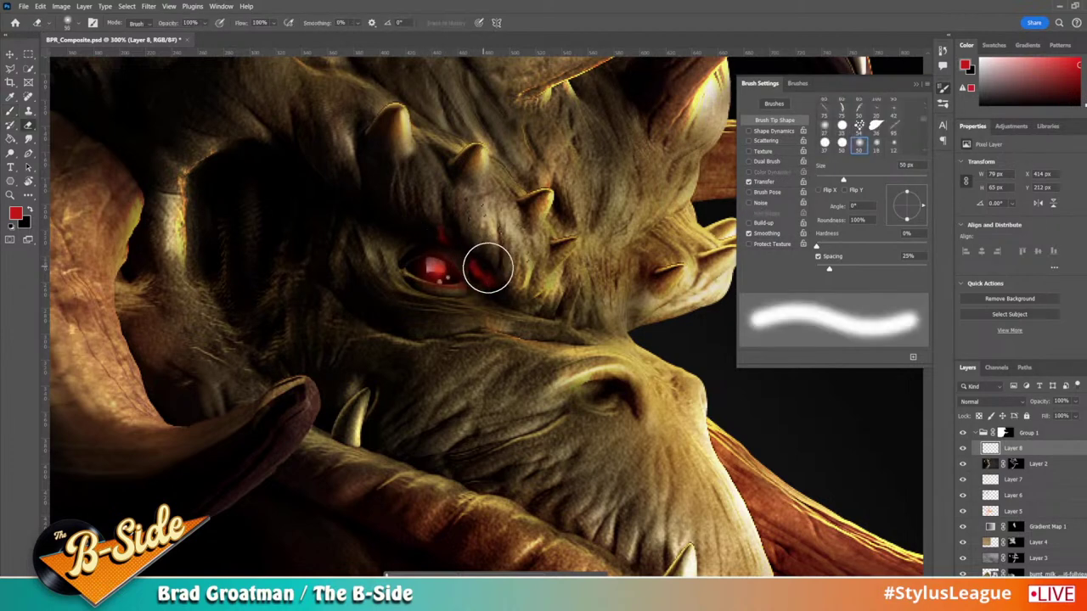
left_click_drag(487, 270, 500, 281)
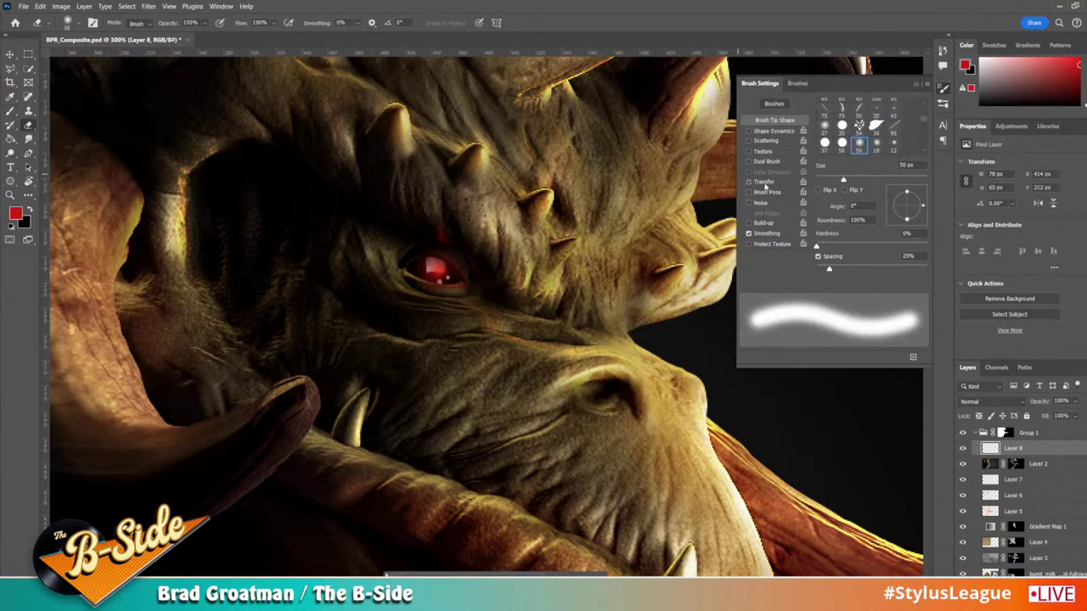
left_click(764, 182)
left_click(873, 125)
left_click(870, 155)
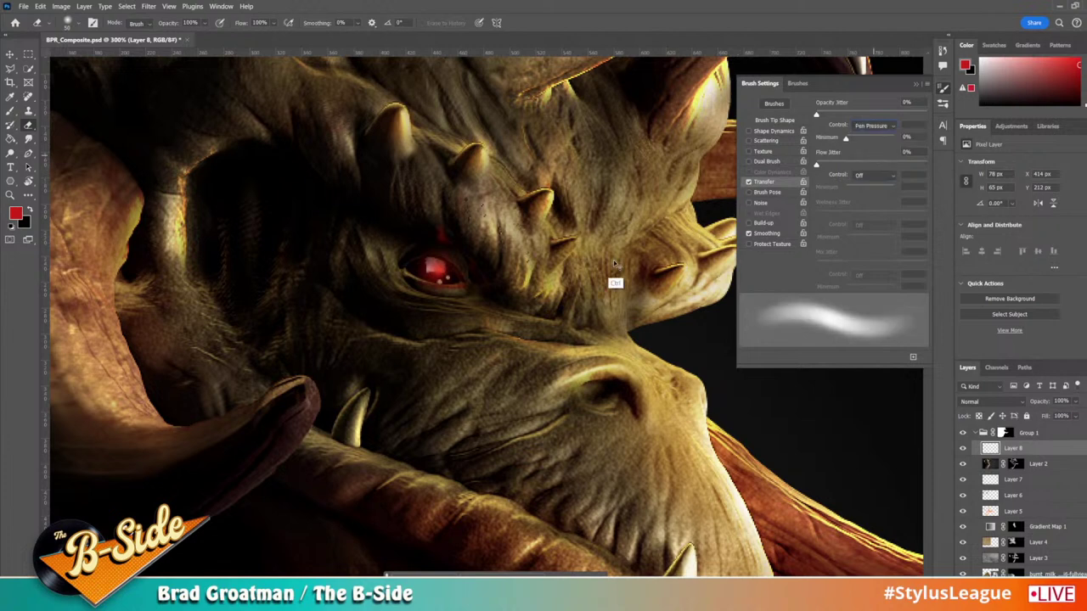
key("ctrl+z")
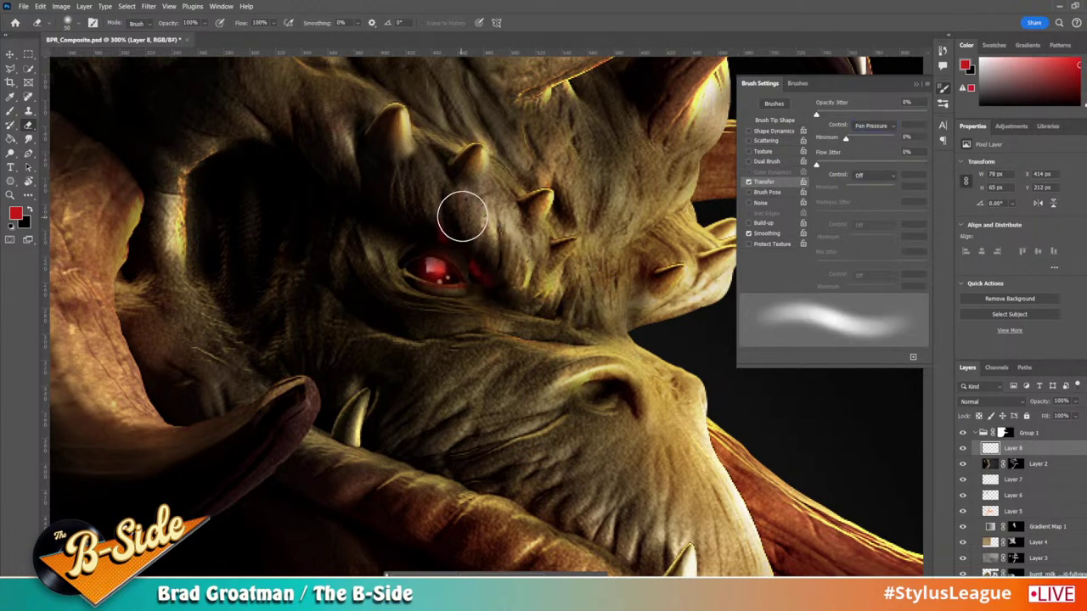
mouse_move(476, 230)
left_mouse_down()
mouse_move(498, 260)
mouse_move(516, 257)
left_mouse_up()
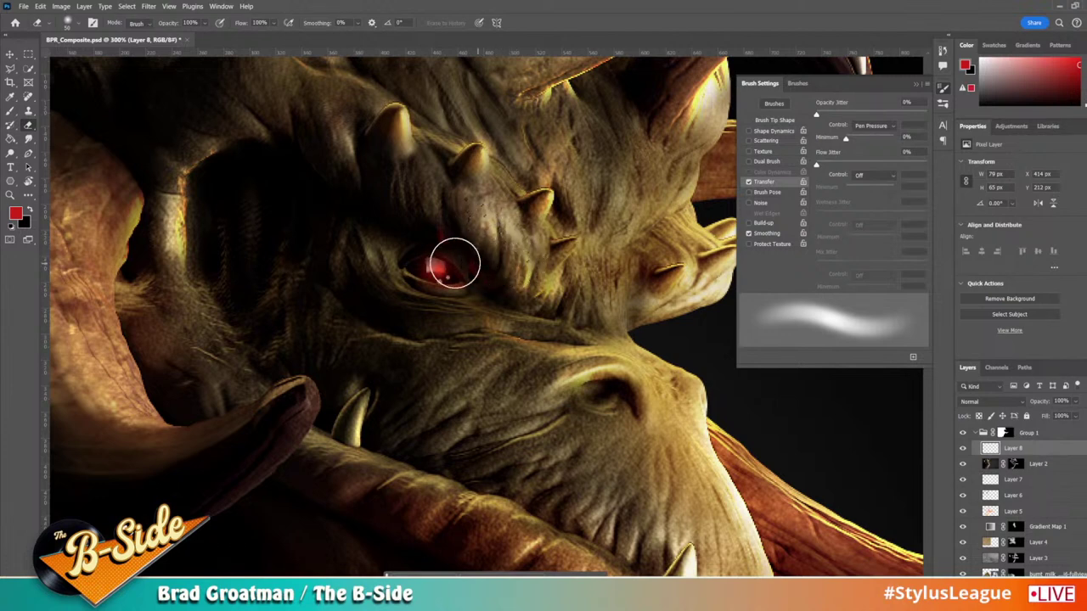
Step: Brush more red light onto the skin folds around the eye with the Linear Dodge brush, and collapse the brush settings
key("b")
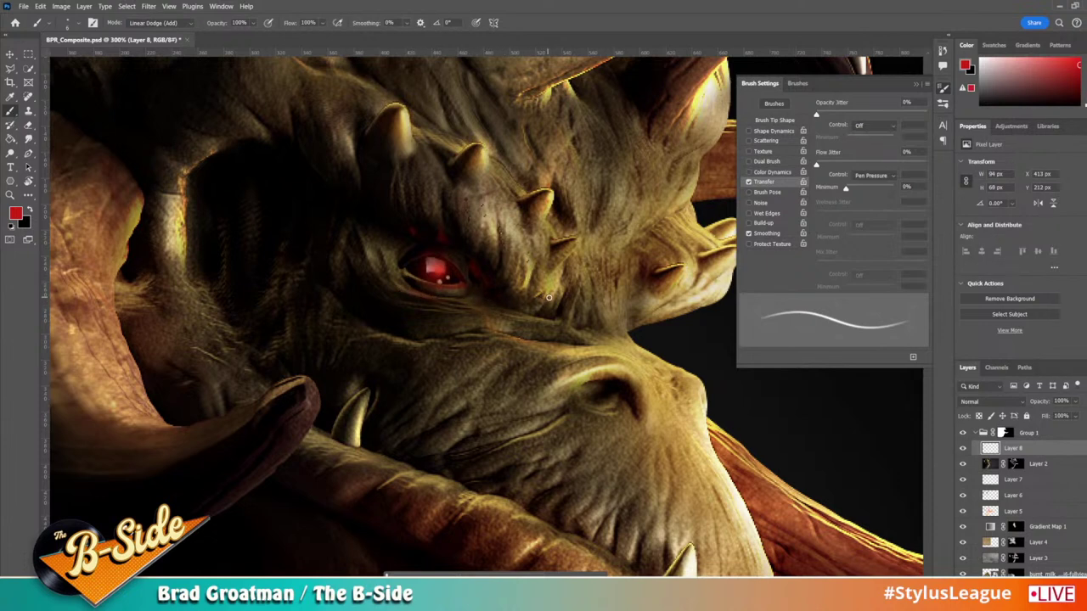
key("ctrl+0")
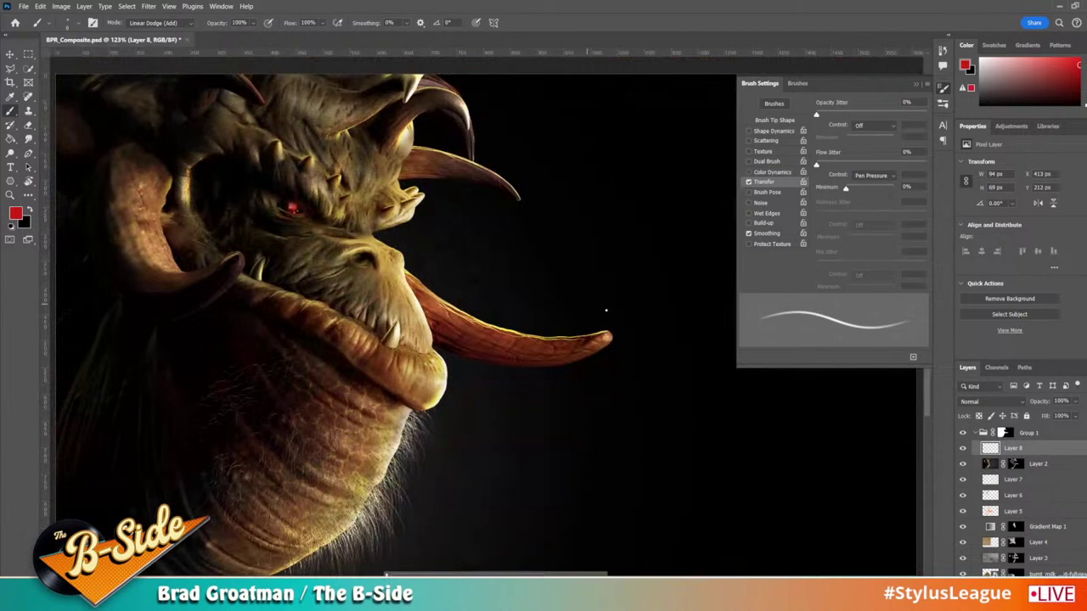
left_click(917, 86)
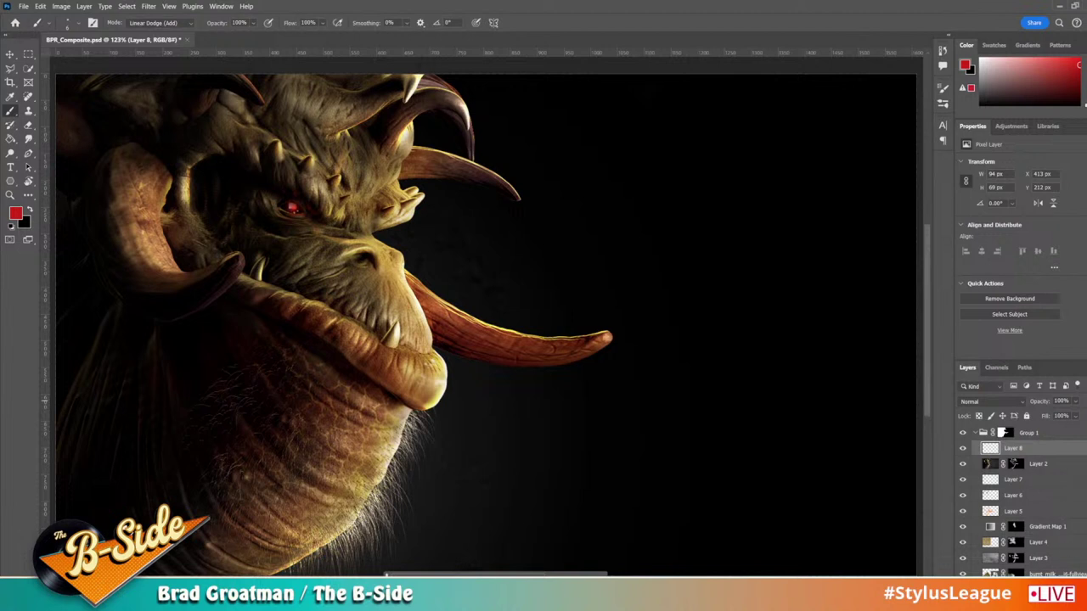
Step: Add a new layer at the top of Group 1, and try to free-transform the Gradient Fill 1 background layer
left_click(1060, 435)
left_click(1066, 585)
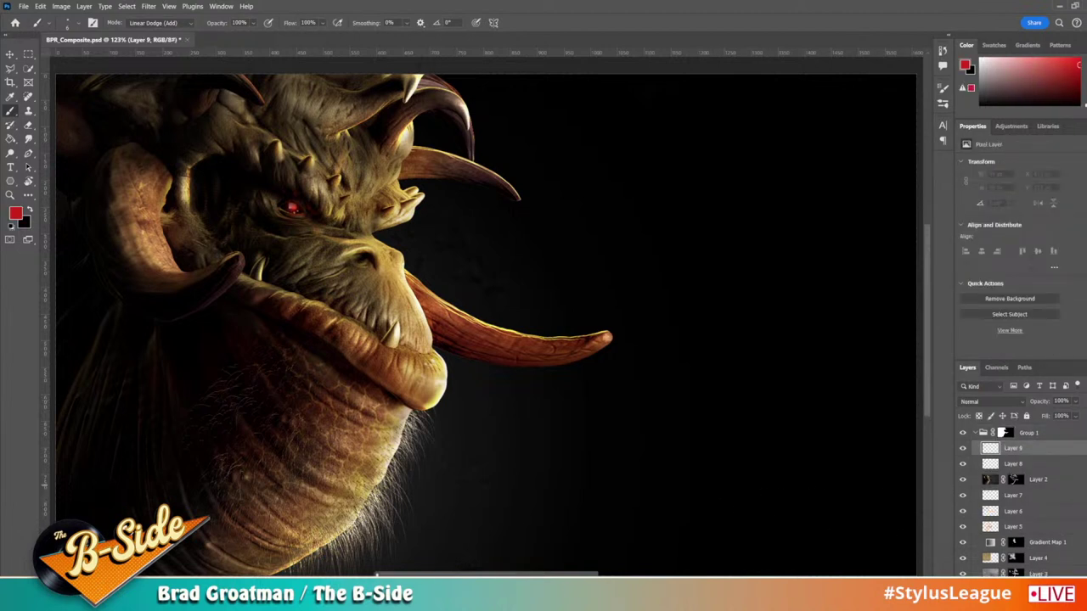
scroll(1019, 500, "down", 2)
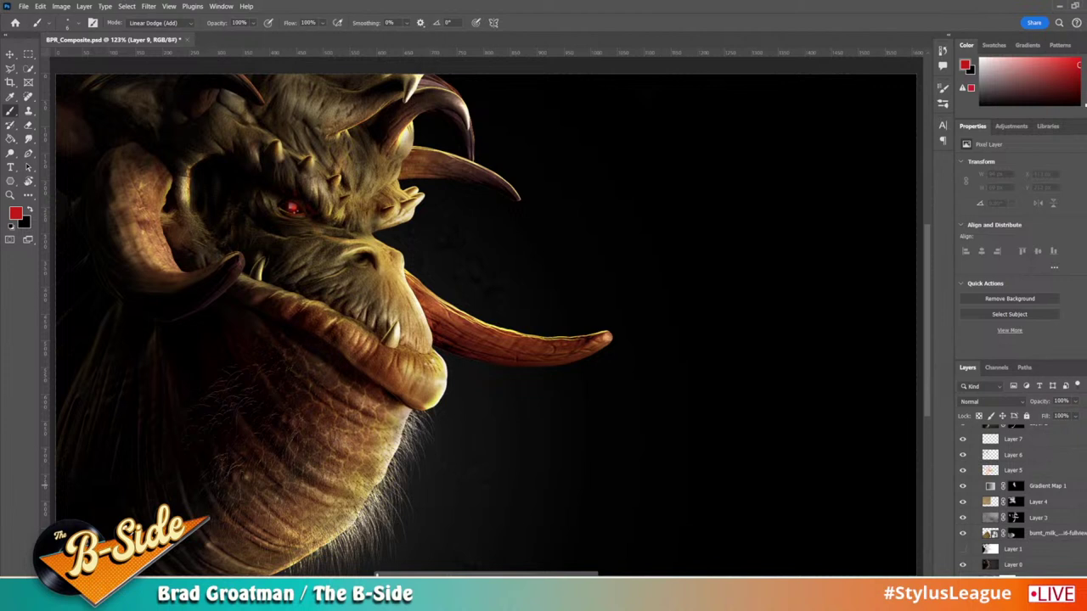
left_click(1043, 580)
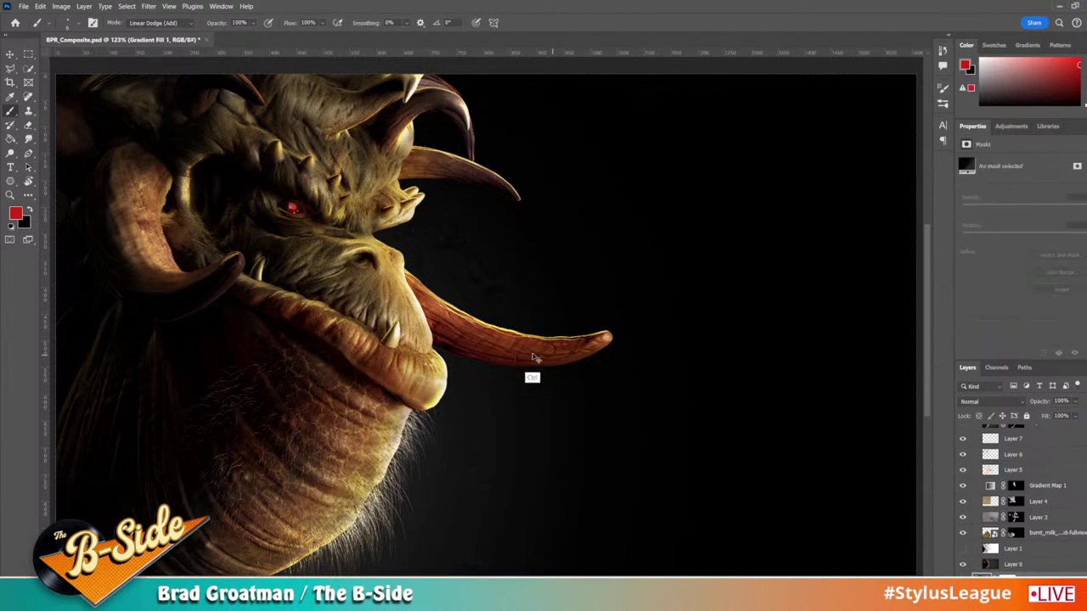
key("ctrl+t")
left_click(568, 231)
Step: Rasterize the Gradient Fill 1 layer and remove its layer mask
right_click(1012, 564)
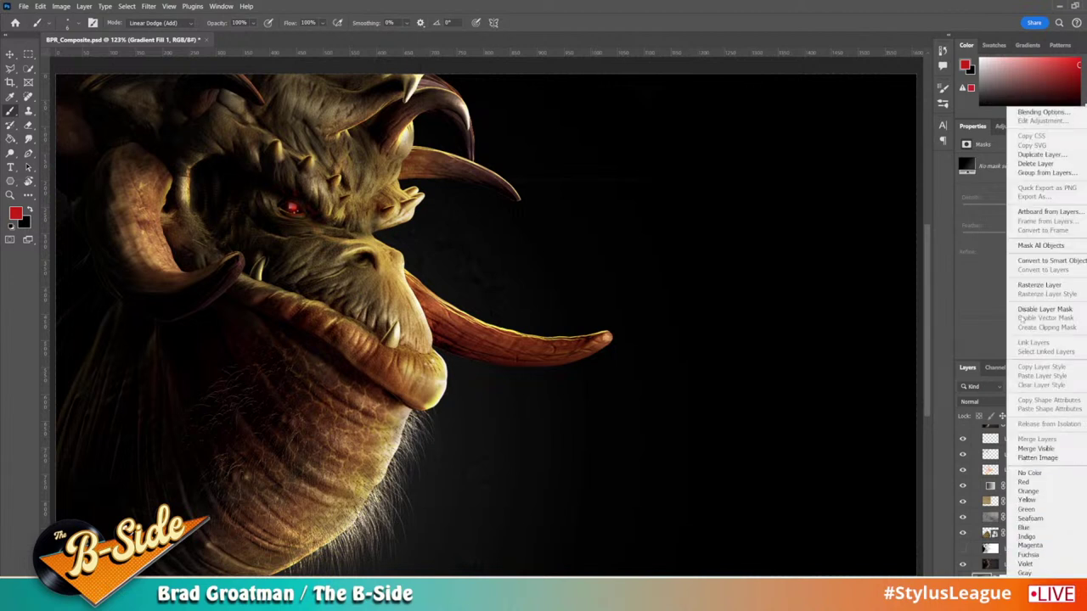
left_click(1053, 286)
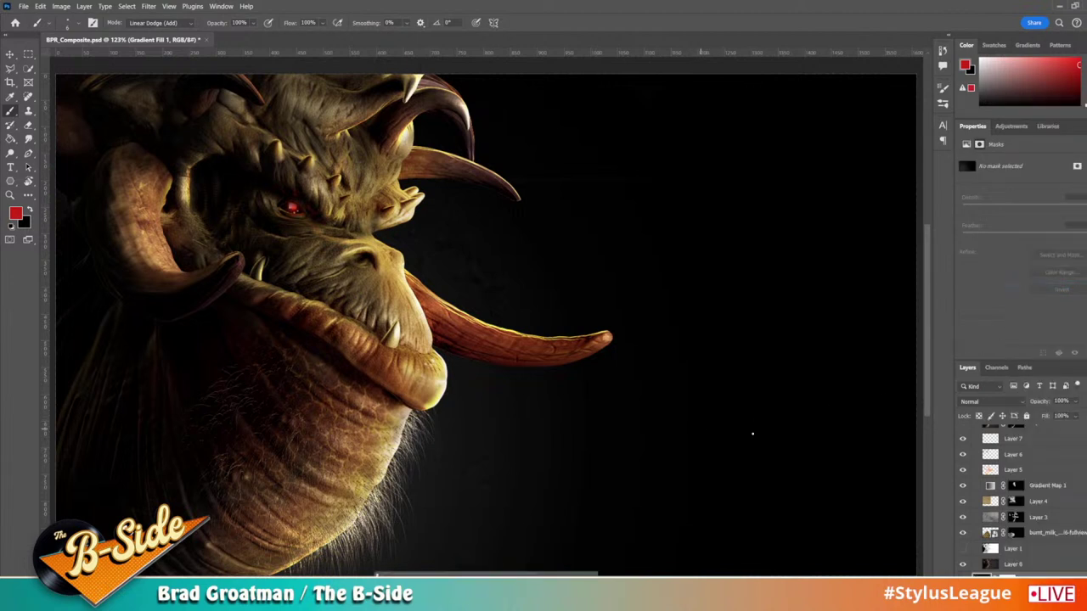
left_click(1007, 579)
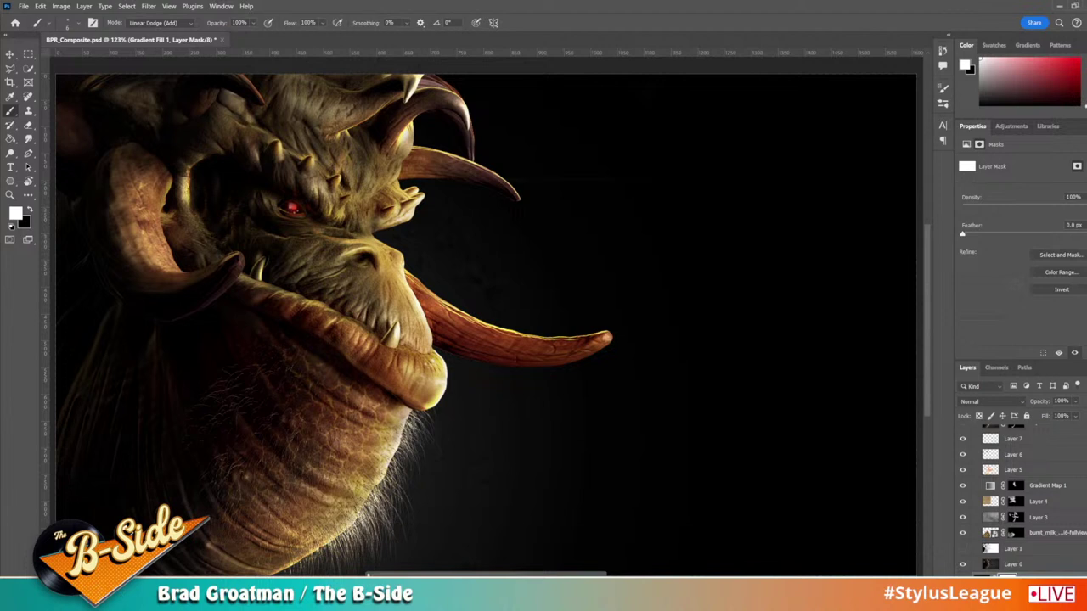
right_click(1007, 578)
left_click(1033, 503)
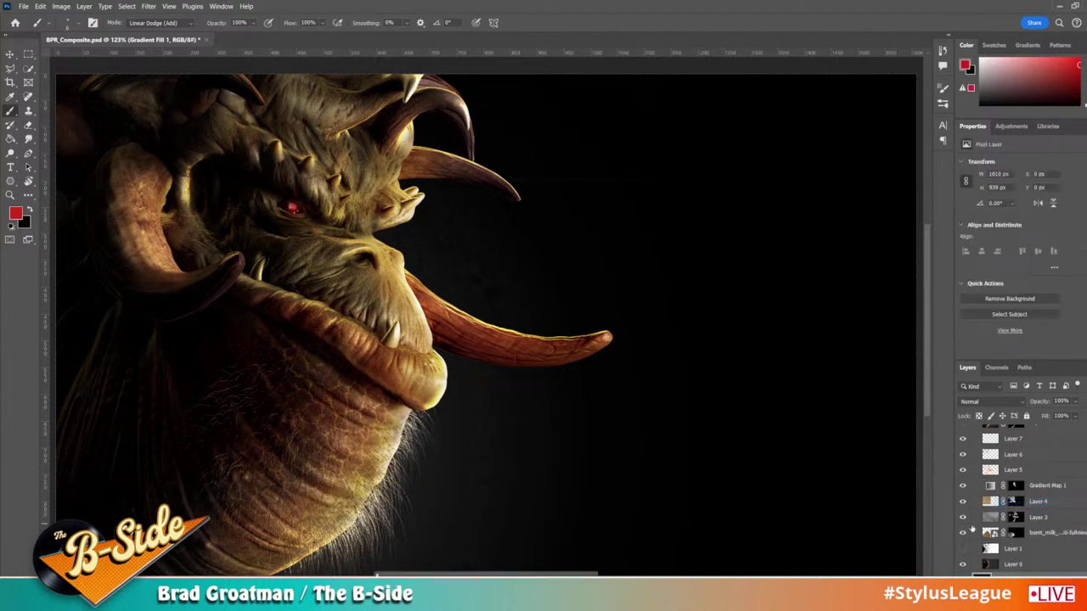
Step: Add a new layer above Gradient Fill 1, sample the background's near-black and paint the image's lower-left corner with a soft brush of about 400 px
left_click(1048, 601)
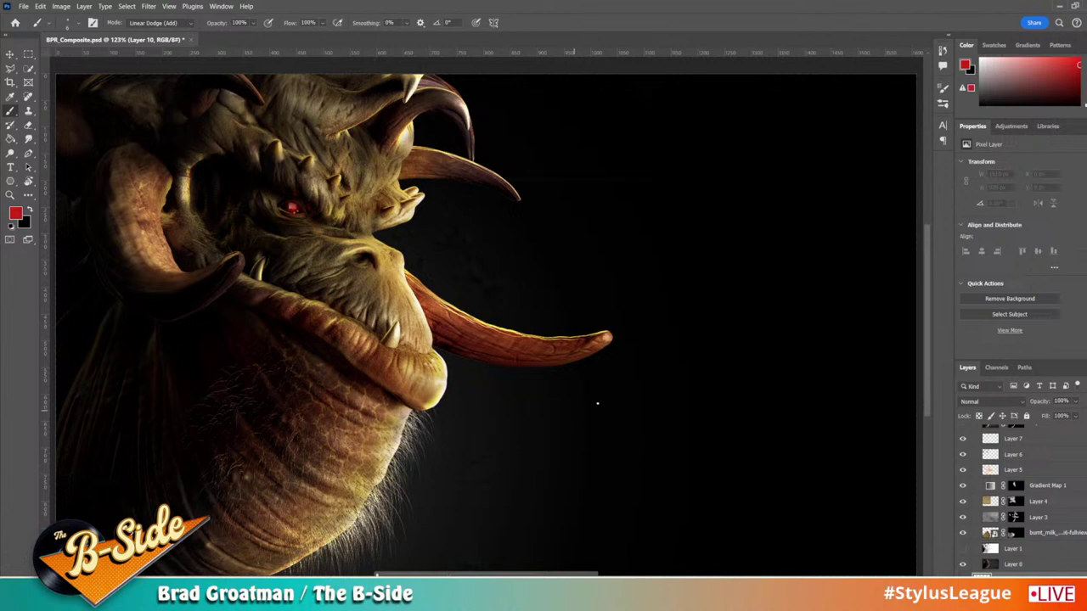
left_click(771, 195, "alt")
key("bracketright")
key("bracketright")
key("bracketright")
key("bracketright")
key("bracketright")
key("bracketright")
key("bracketright")
key("bracketright")
key("bracketright")
key("bracketright")
key("bracketright")
key("bracketright")
key("bracketright")
key("bracketright")
key("bracketright")
key("bracketright")
key("bracketright")
key("bracketright")
key("bracketright")
key("bracketright")
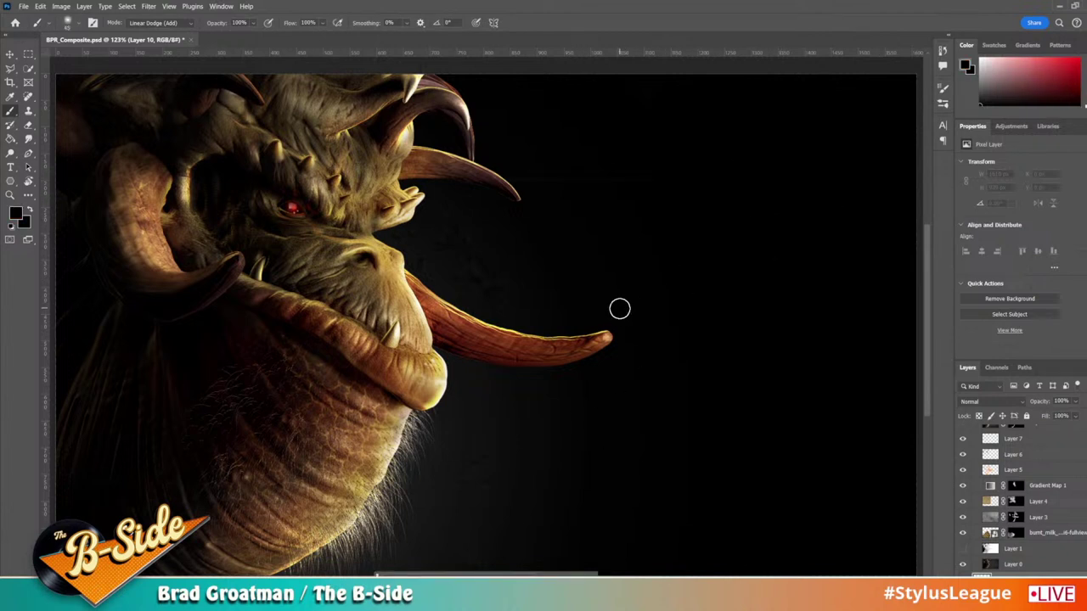
left_click_drag(83, 543, 37, 574)
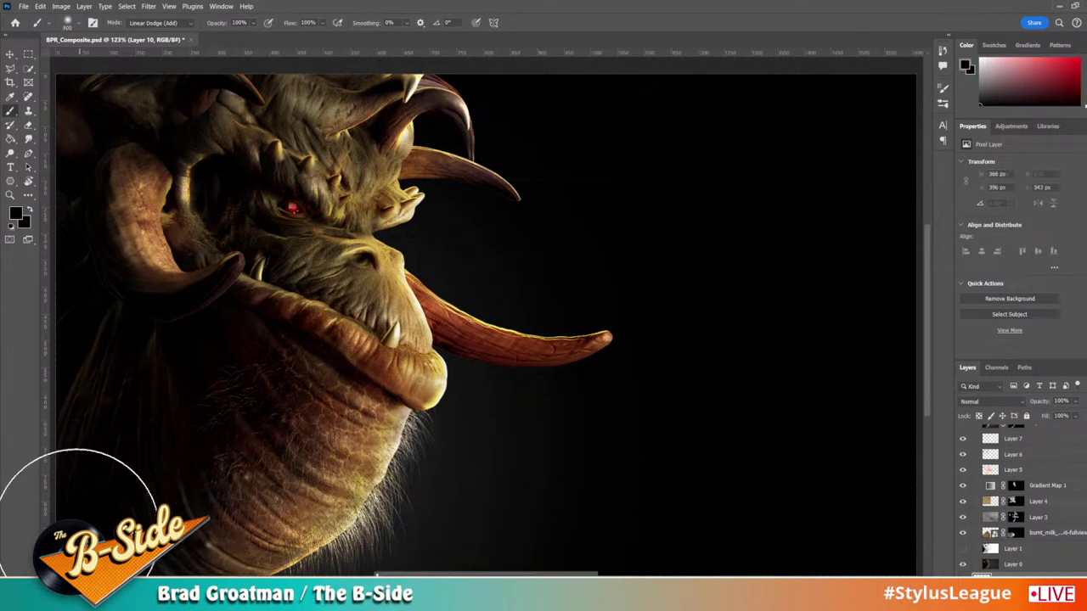
key("bracketleft")
key("bracketleft")
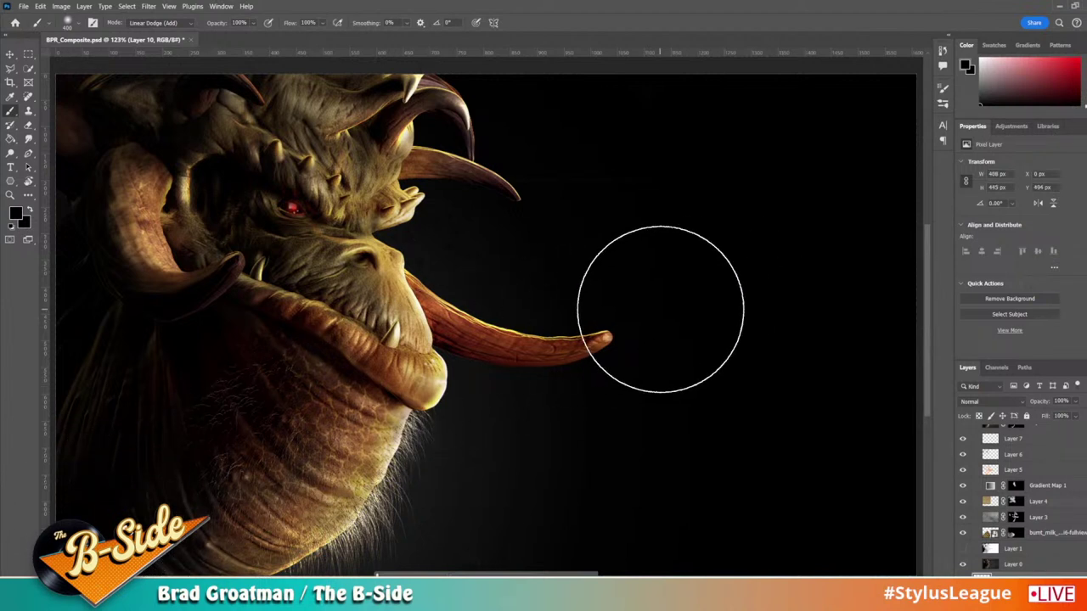
Step: Switch to the Move tool, collapse Group 1 and select the group
key("ctrl+minus")
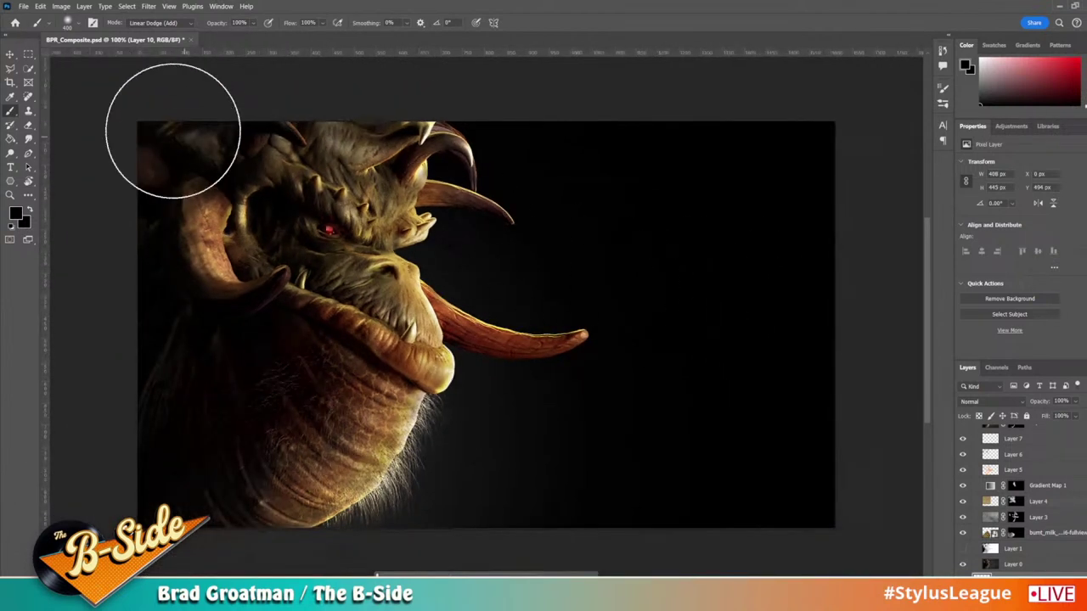
left_click(10, 53)
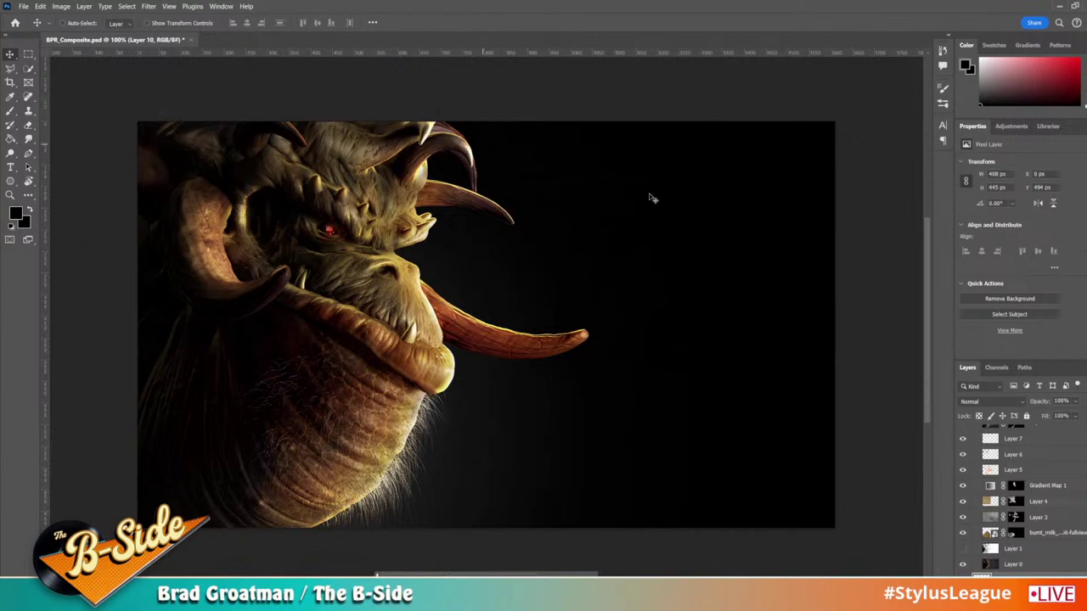
scroll(1018, 500, "up", 2)
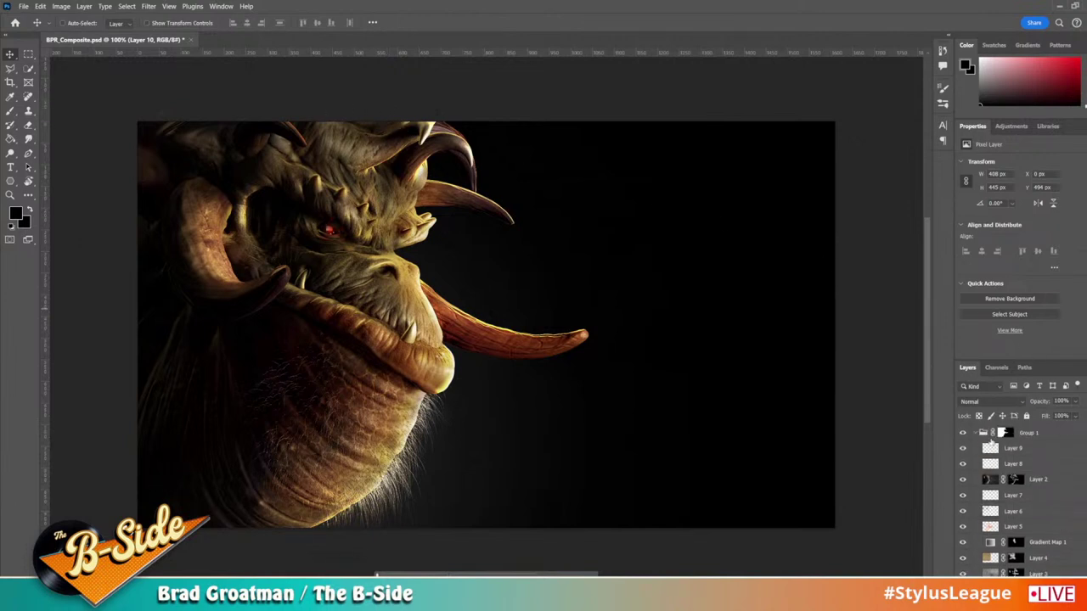
left_click(975, 433)
left_click(1066, 433)
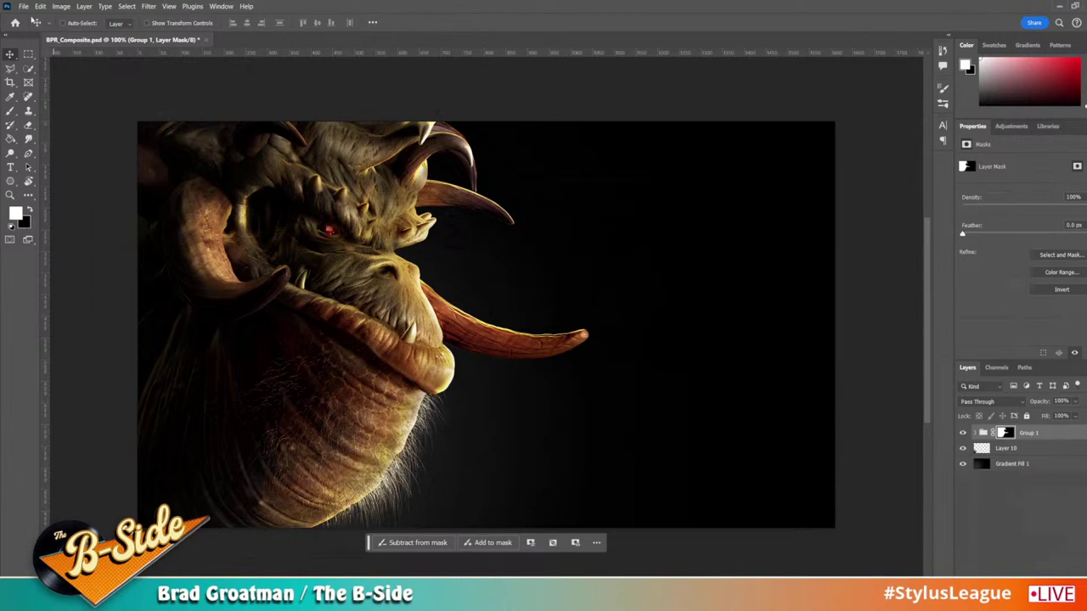
Step: Start opening another file and browse to DATA (D:) > Textures > PhotoshopTextures
left_click(25, 6)
left_click(38, 26)
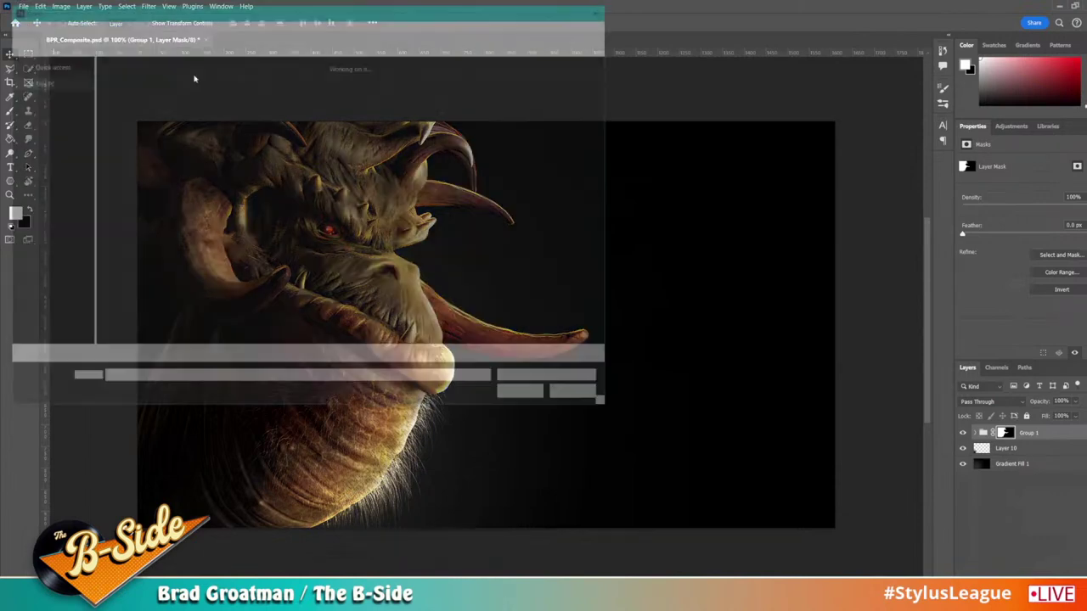
left_click(128, 26)
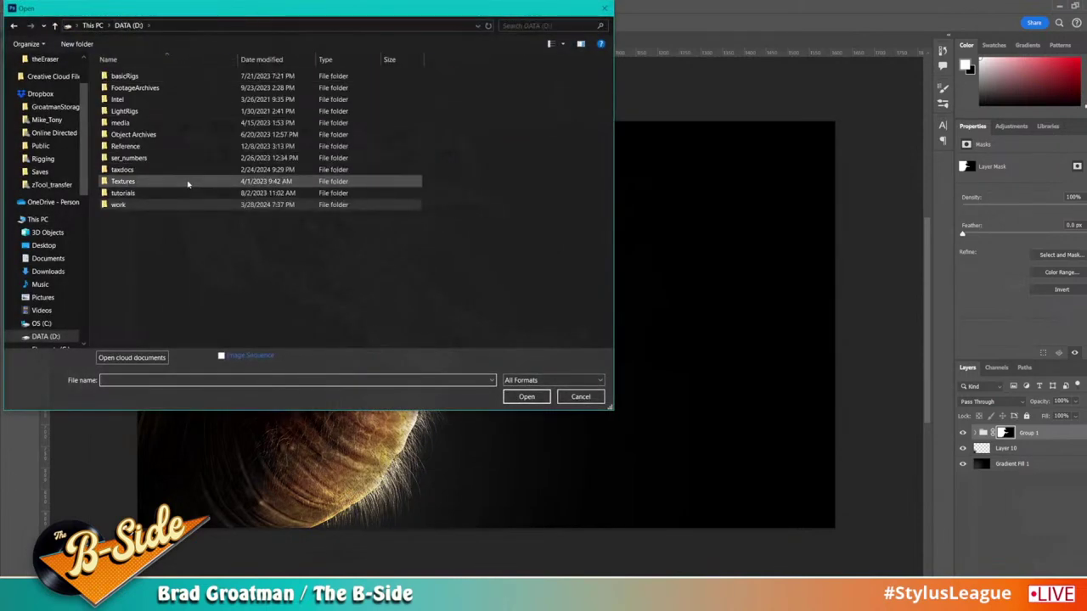
double_click(172, 184)
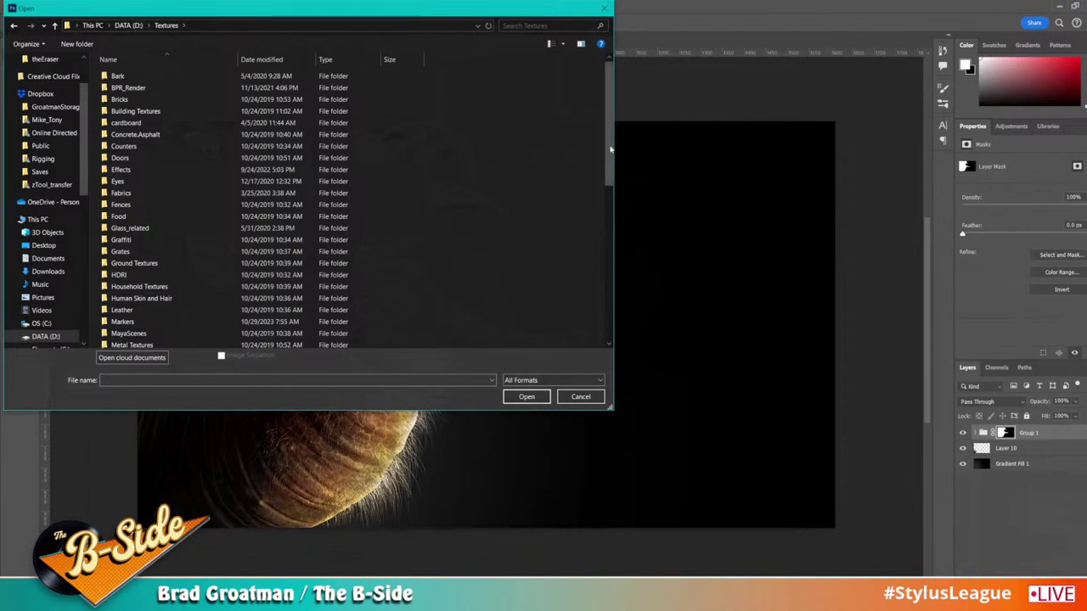
scroll(609, 149, "down", 4)
double_click(182, 289)
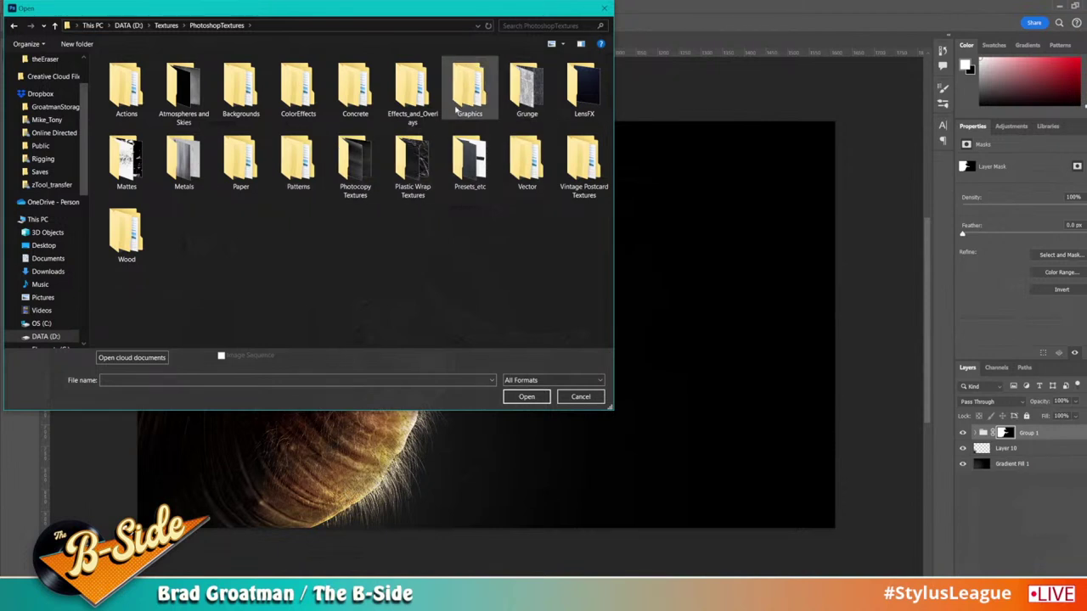
Step: Look through the dust overlay images in Effects_and_Overlays > Dust, and return to the PhotoshopTextures folder
double_click(414, 93)
left_click(413, 100)
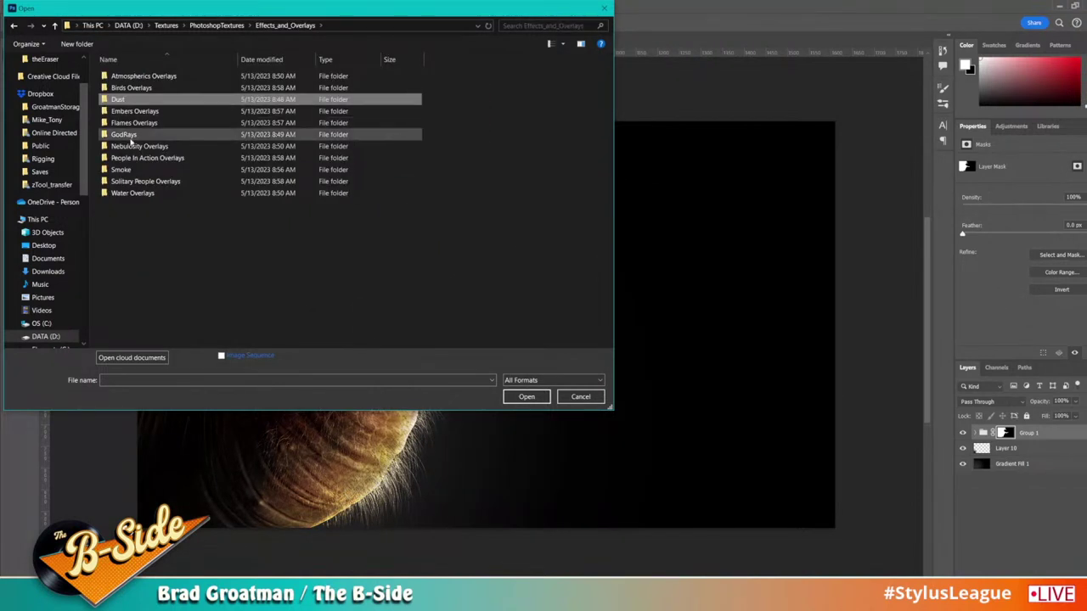
key("Return")
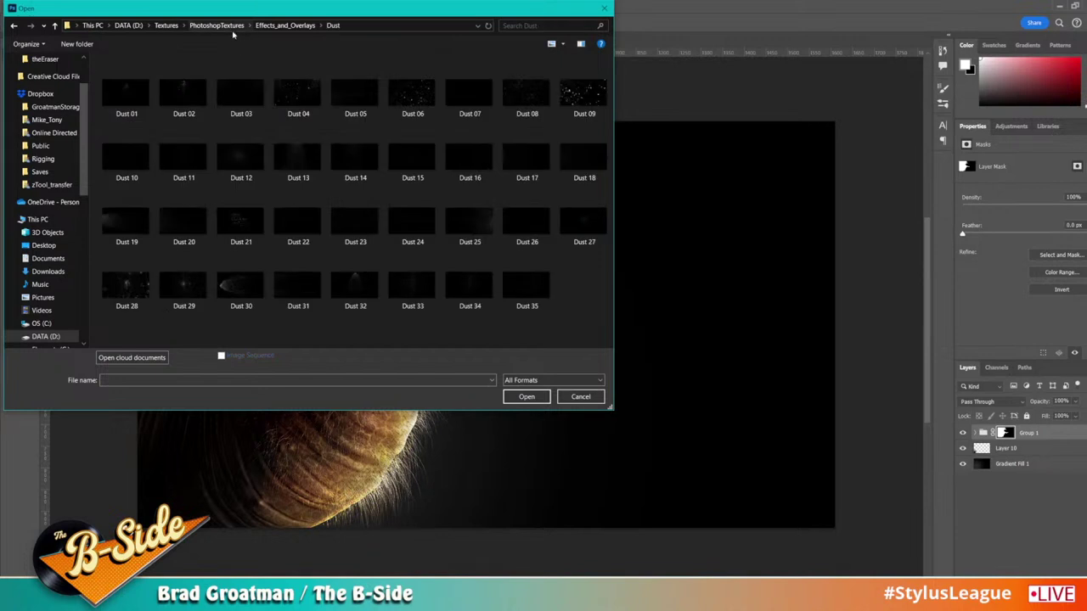
left_click(217, 25)
Step: Open the image Smoke-Overlays-35 from Effects_and_Overlays > Smoke > KD Smoke Overlays 2
double_click(417, 82)
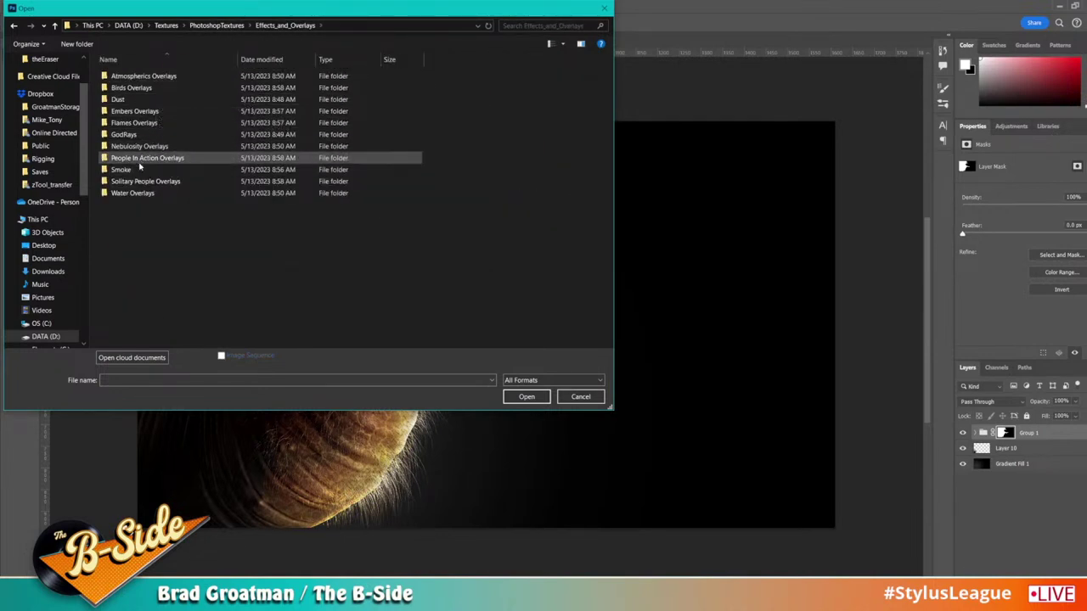
double_click(134, 171)
double_click(158, 88)
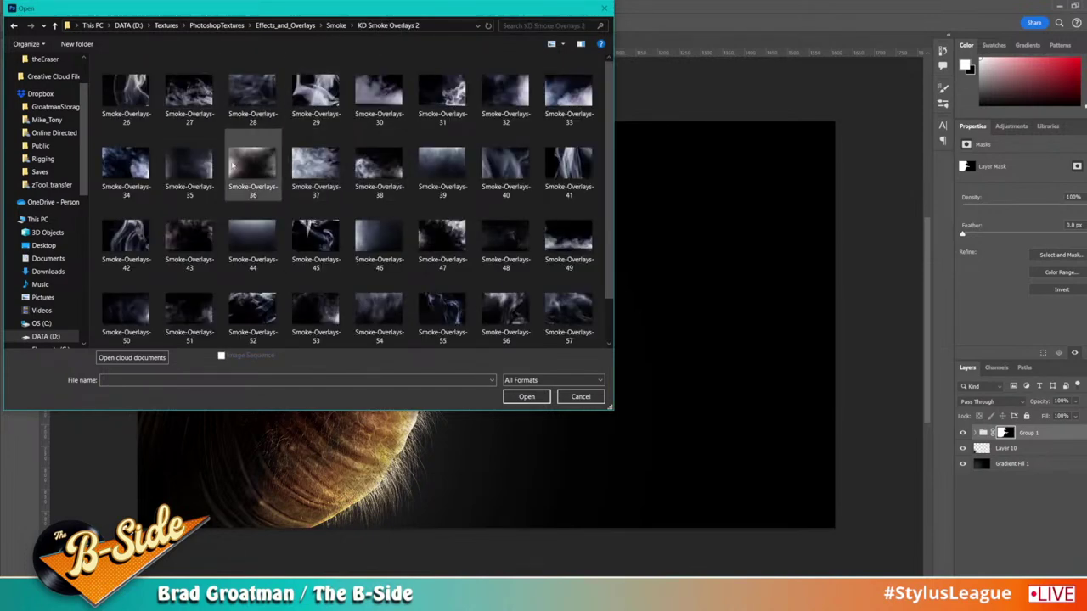
double_click(197, 168)
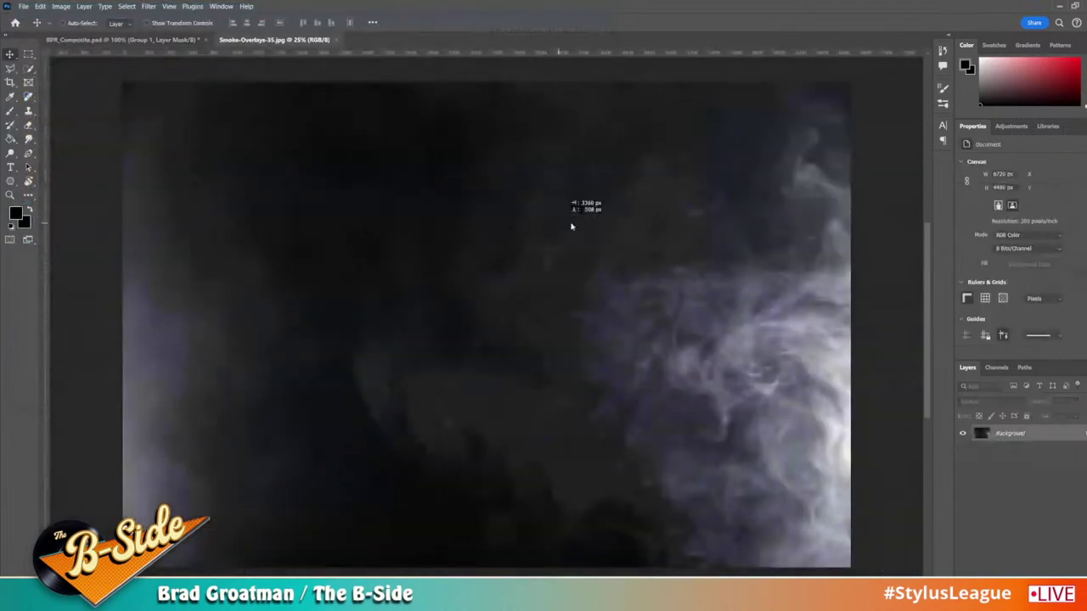
left_click(574, 209)
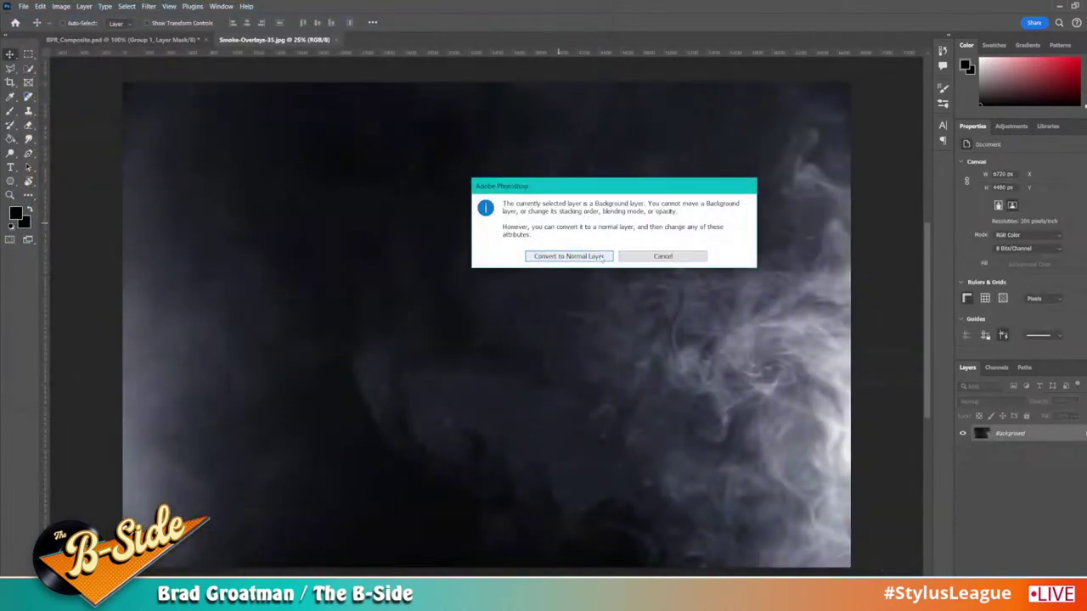
left_click(603, 256)
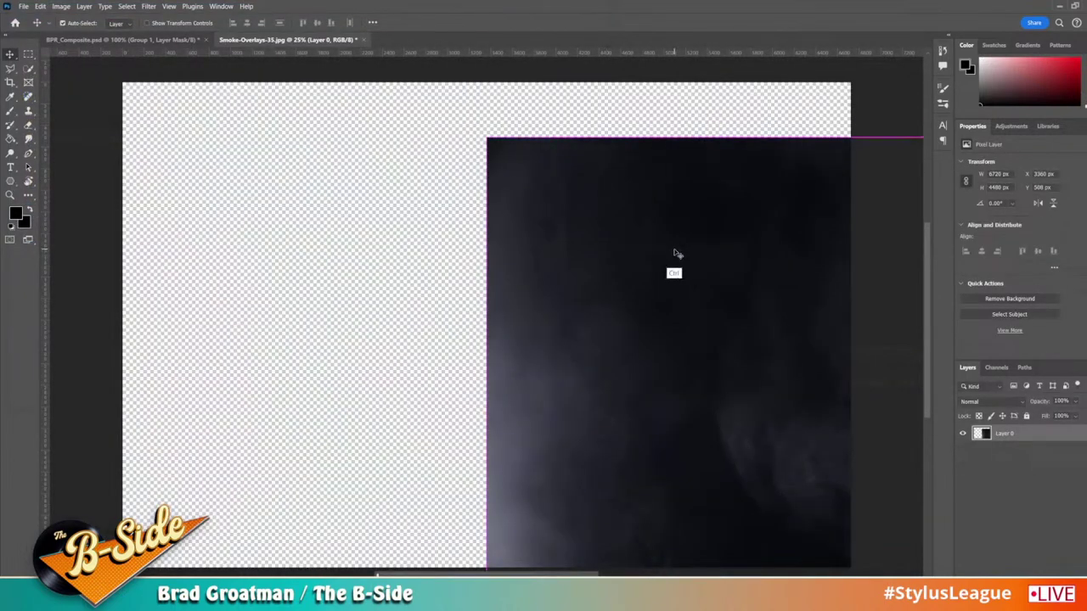
key("ctrl+z")
Step: Copy the smoke image into BPR_Composite.psd as the top layer and scale it to about 5580 × 3720 px over the canvas
left_click_drag(670, 251, 883, 404)
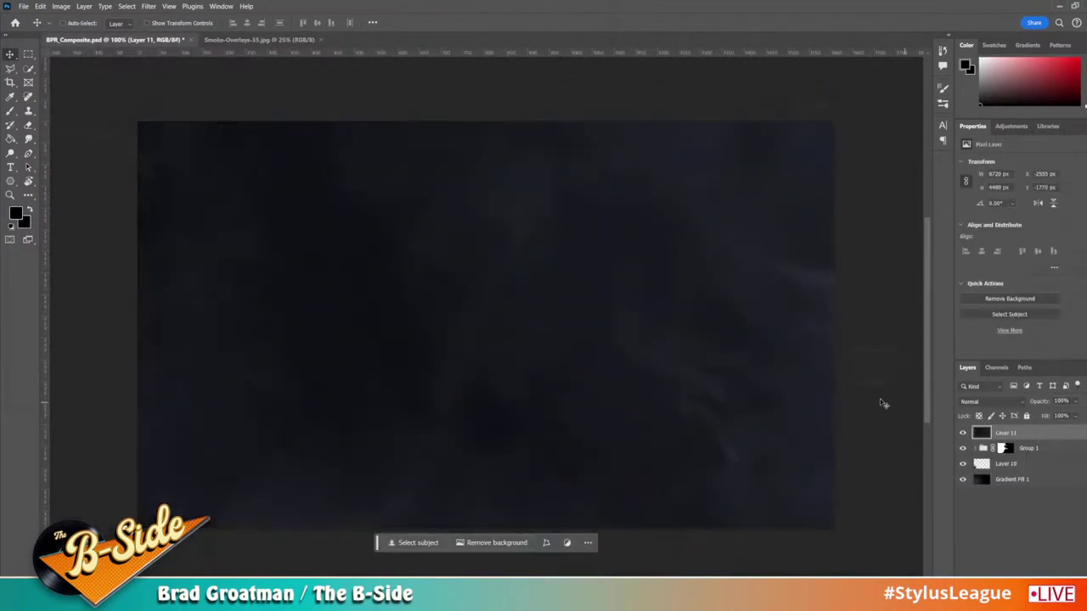
key("ctrl+minus")
key("ctrl+minus")
key("ctrl+minus")
key("ctrl+minus")
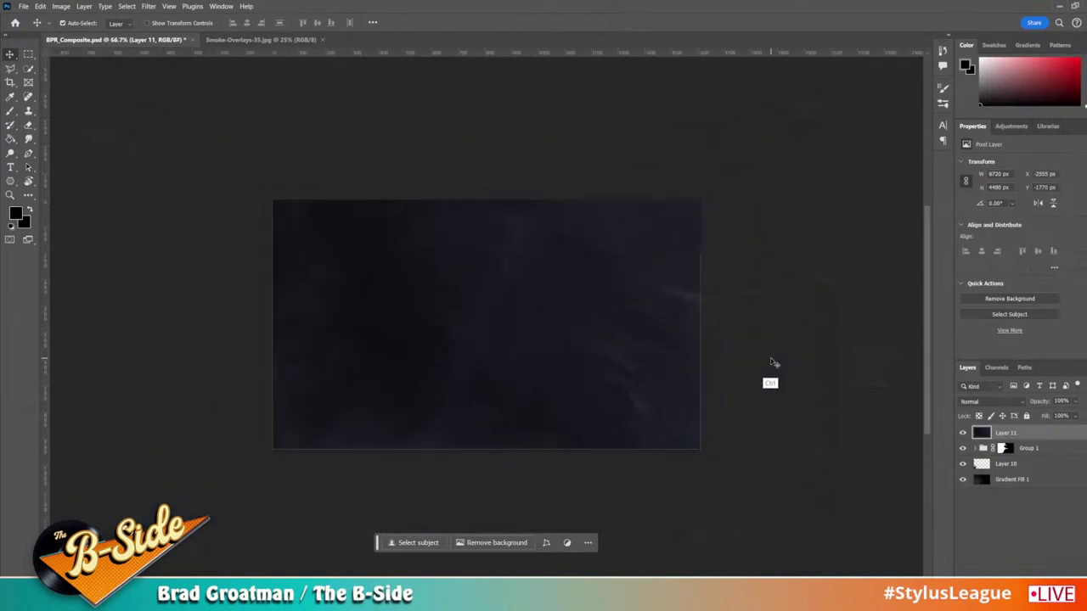
key("ctrl+t")
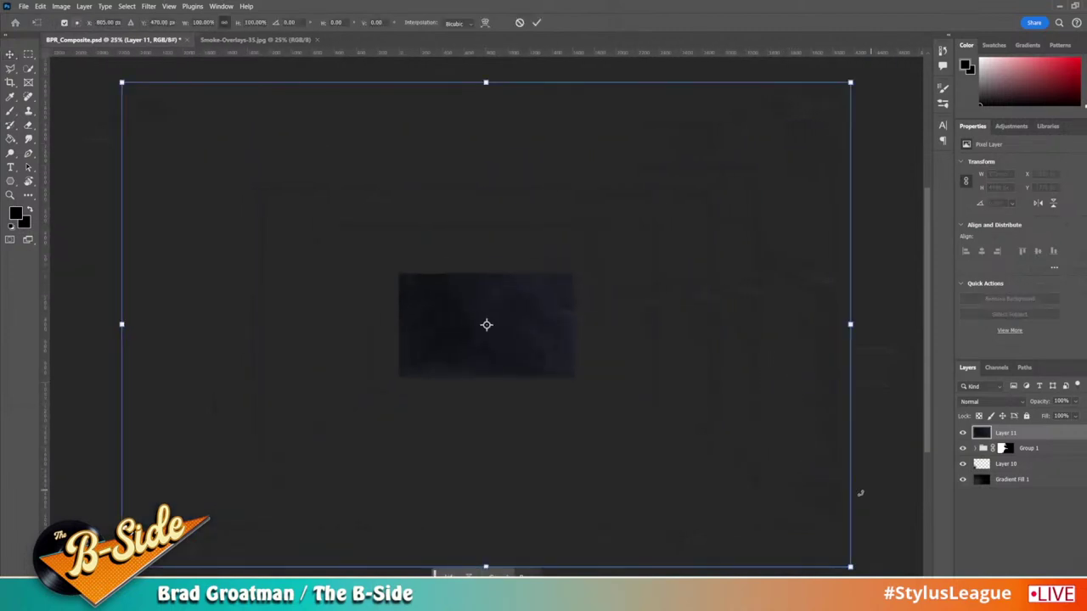
left_click_drag(854, 567, 746, 474)
mouse_move(644, 410)
left_mouse_down()
mouse_move(684, 421)
mouse_move(655, 422)
left_mouse_up()
left_click_drag(747, 509, 798, 535)
key("Return")
key("ctrl+0")
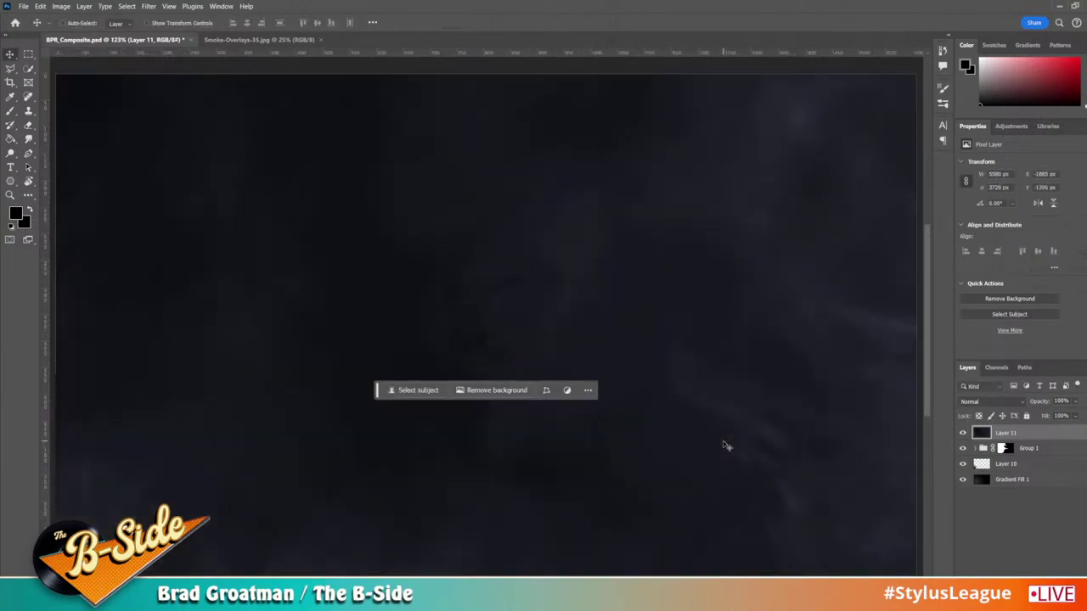
Step: Set the smoke layer's blend mode to Screen
left_click(978, 401)
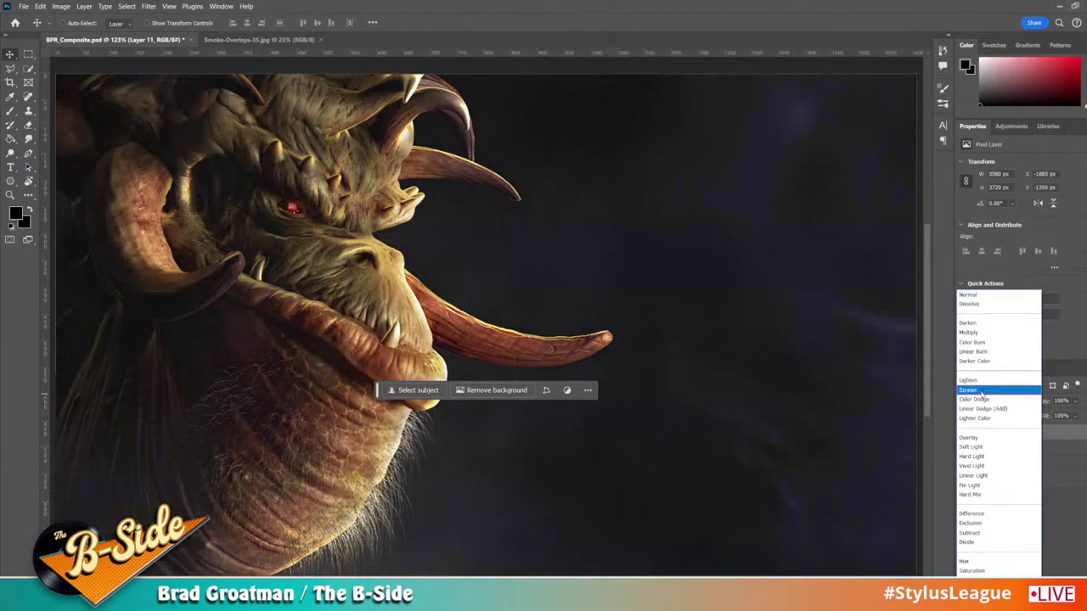
left_click(983, 382)
key("ctrl+1")
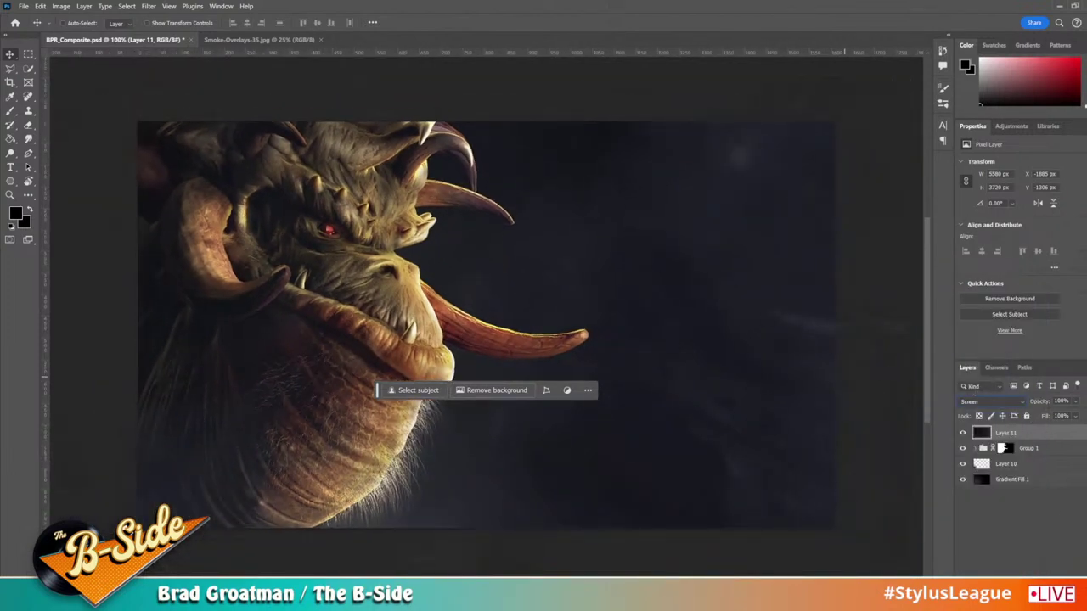
Step: Add a white layer mask to the smoke layer and ready the Brush tool with black as the foreground colour
left_click(1008, 586)
key("x")
key("b")
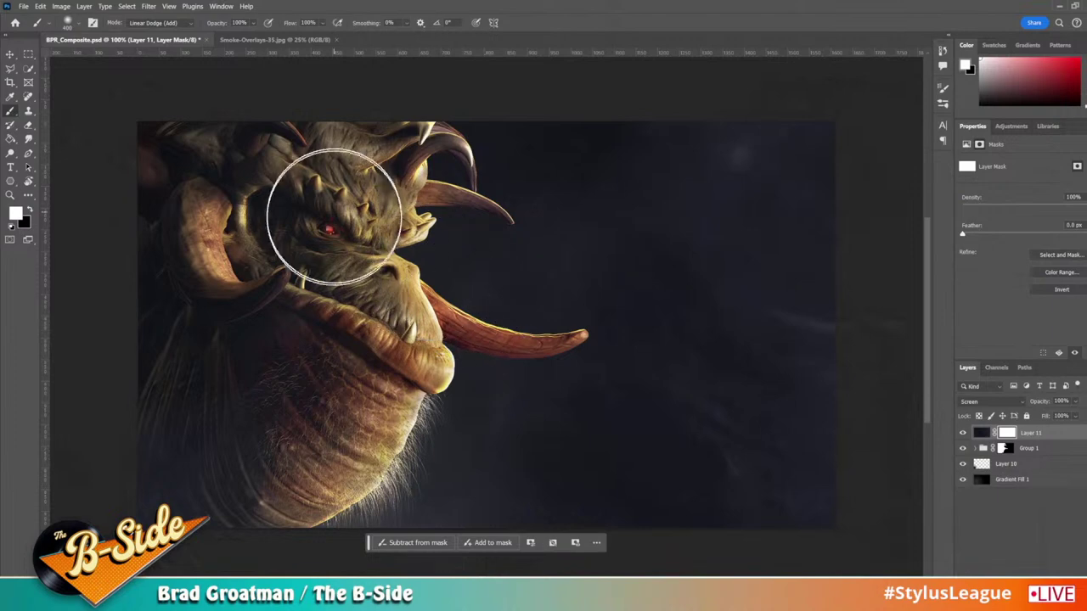
key("x")
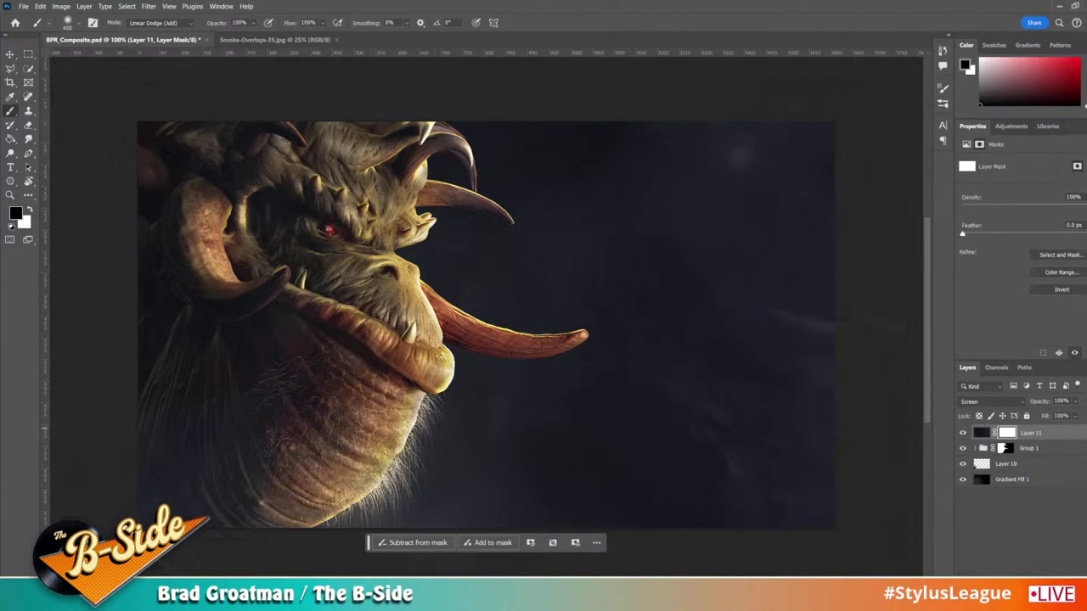
Step: Add a Color Lookup adjustment layer above the smoke layer and load the 2Strip.look 3DLUT file
left_click(1021, 601)
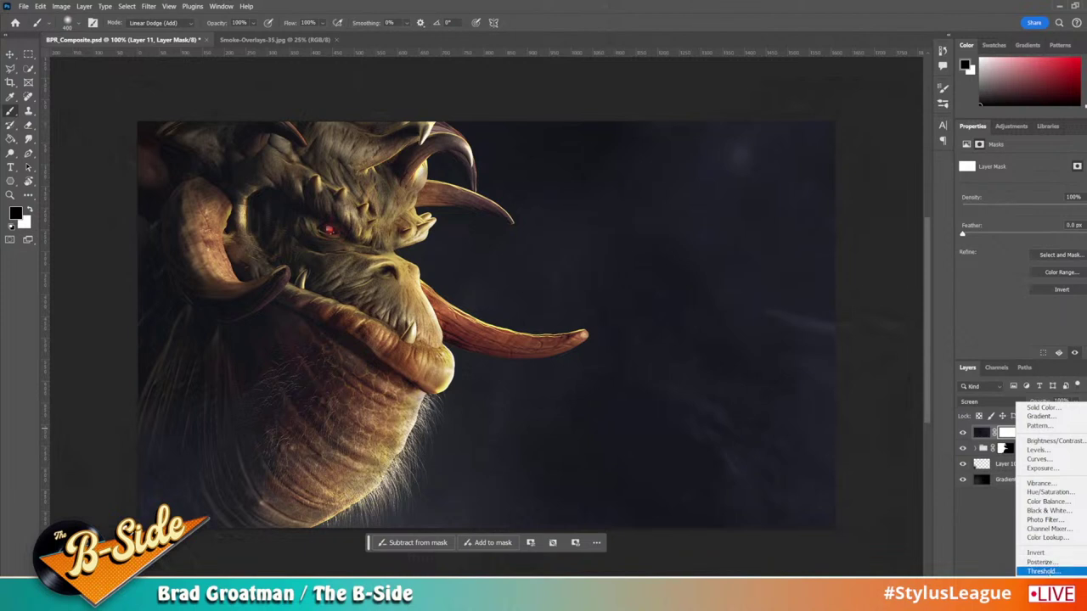
left_click(1059, 538)
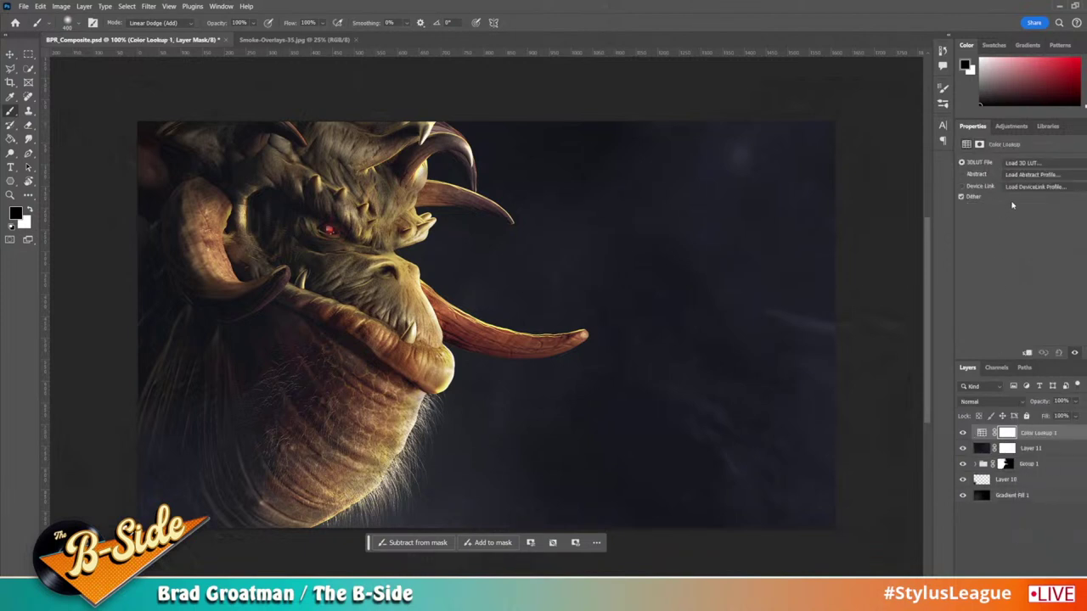
left_click(1031, 163)
left_click(1003, 175)
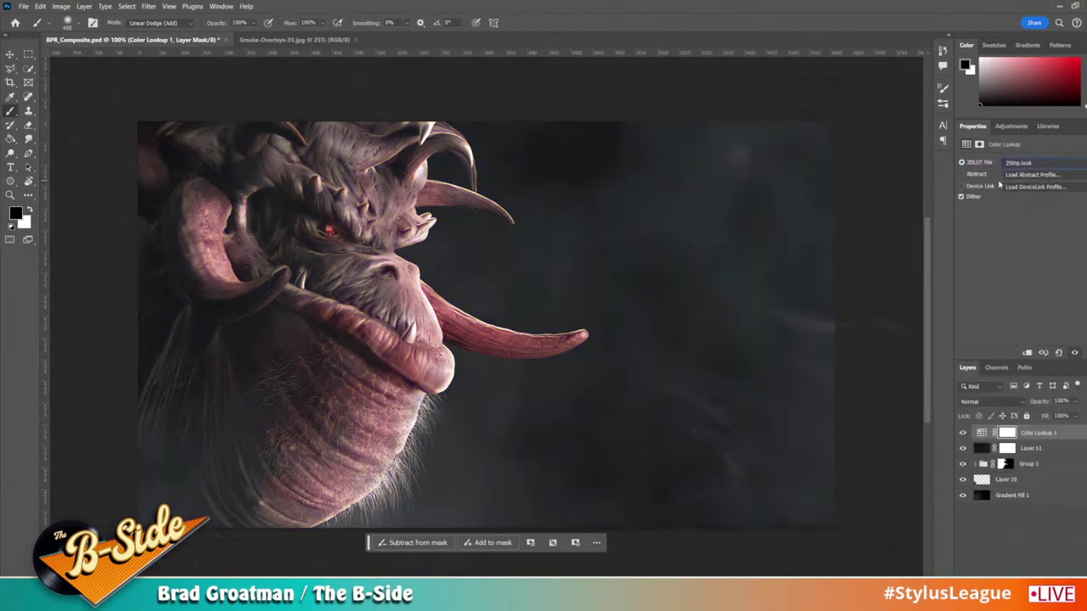
Step: Try out the successive 3DLUT presets on the Color Lookup layer and settle on Fuji F125 Kodak 2393
key("Down")
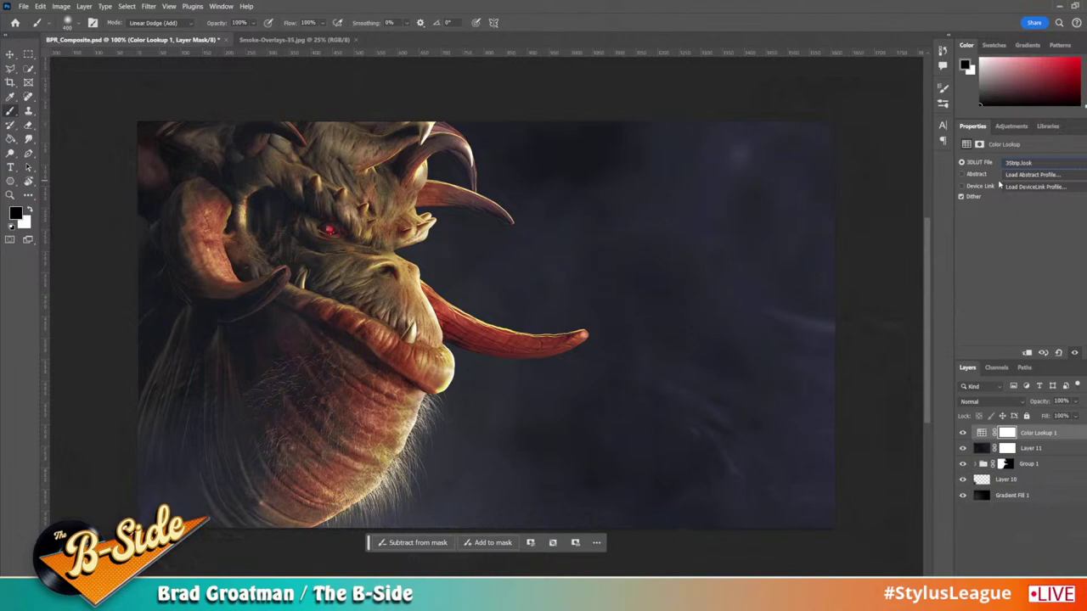
key("Down")
key("Down")
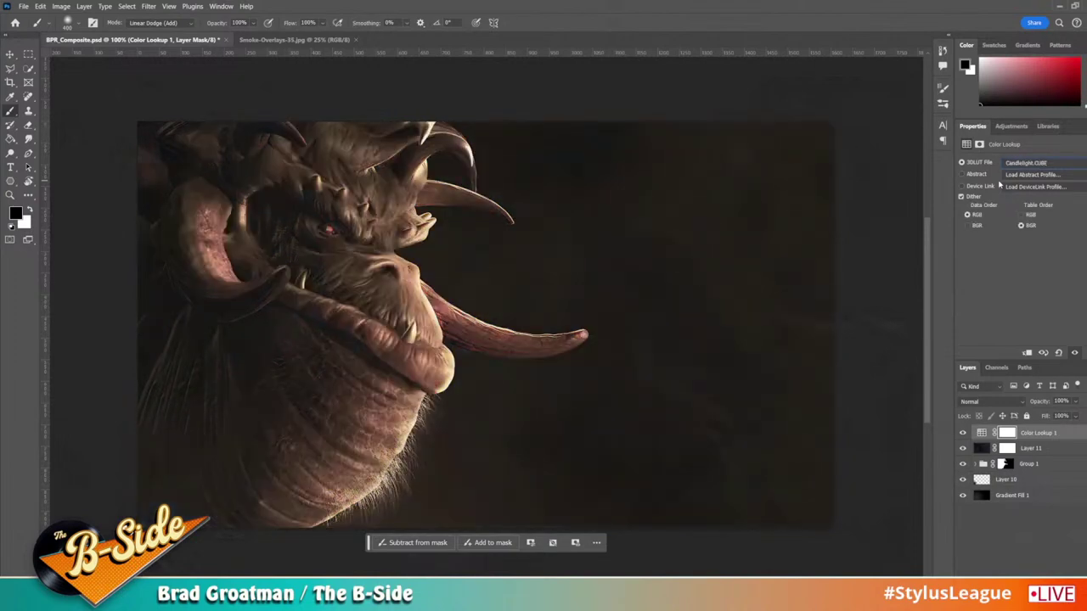
key("Down")
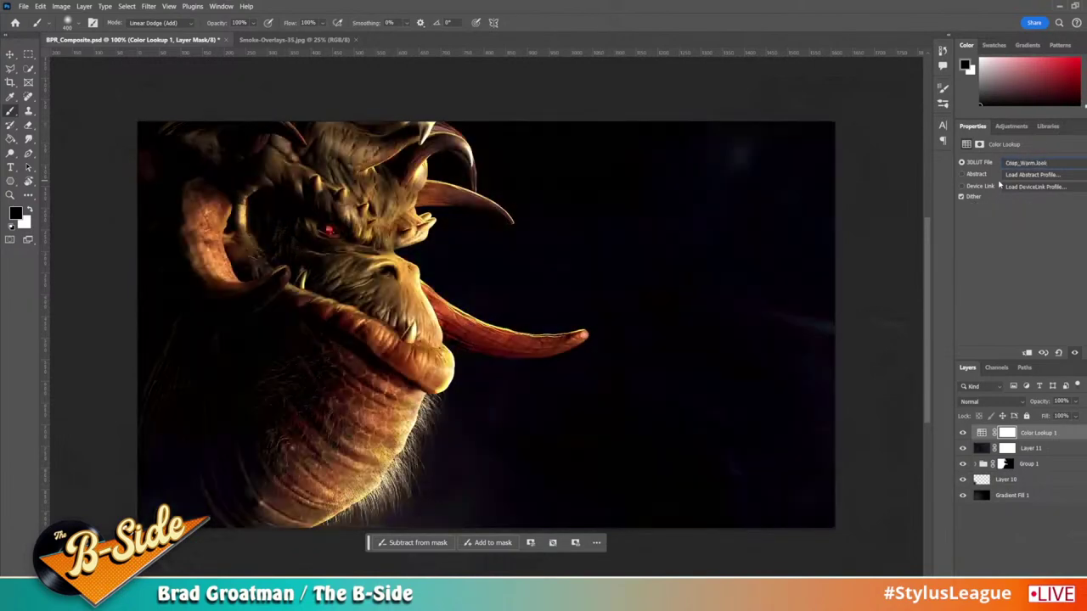
key("Down")
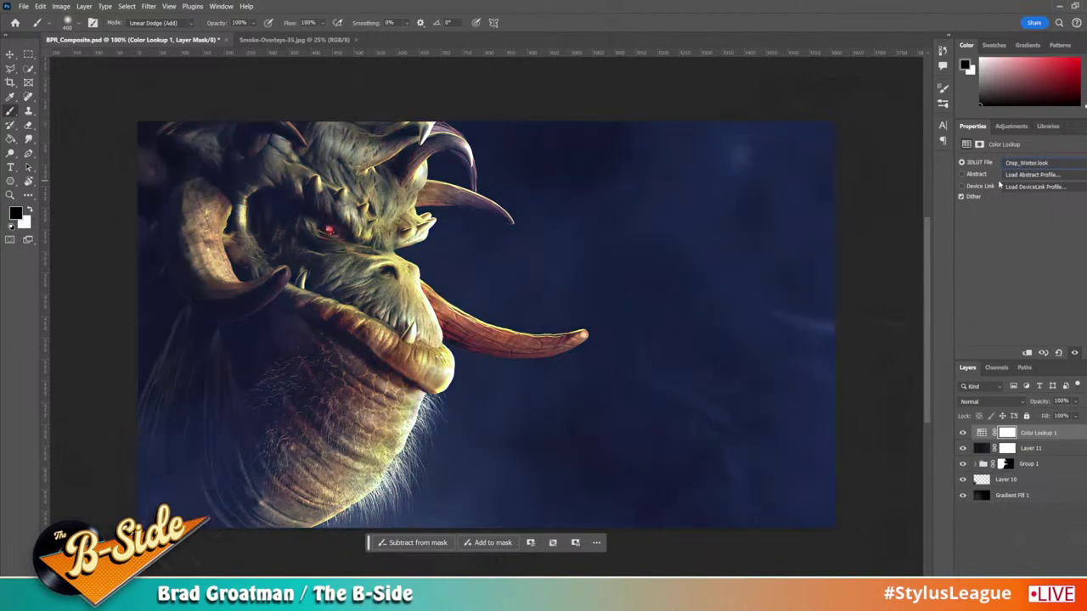
key("Down")
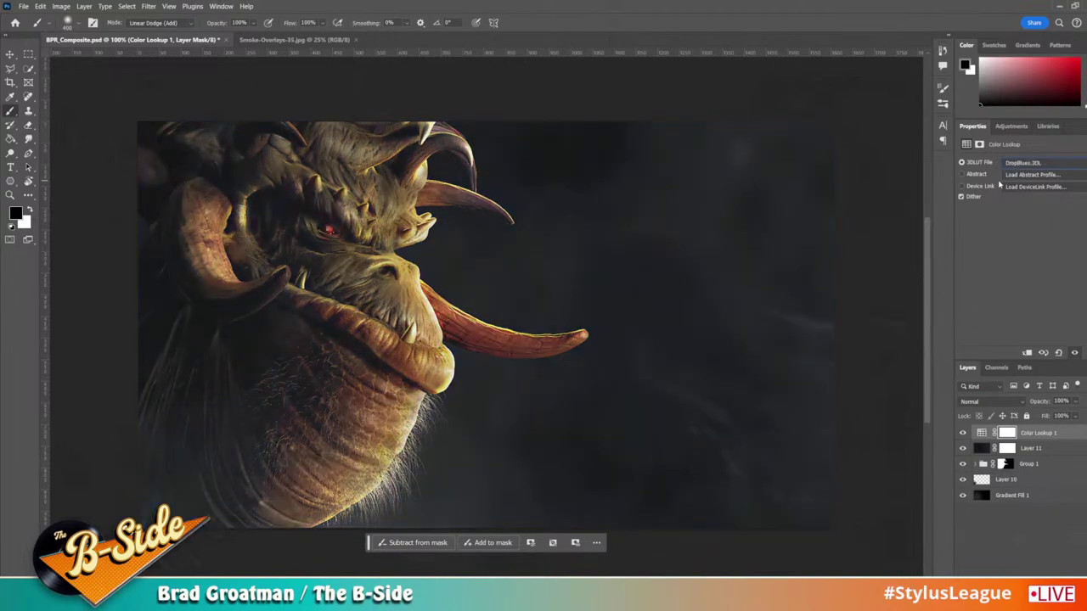
key("Down")
key("Down")
key("Down")
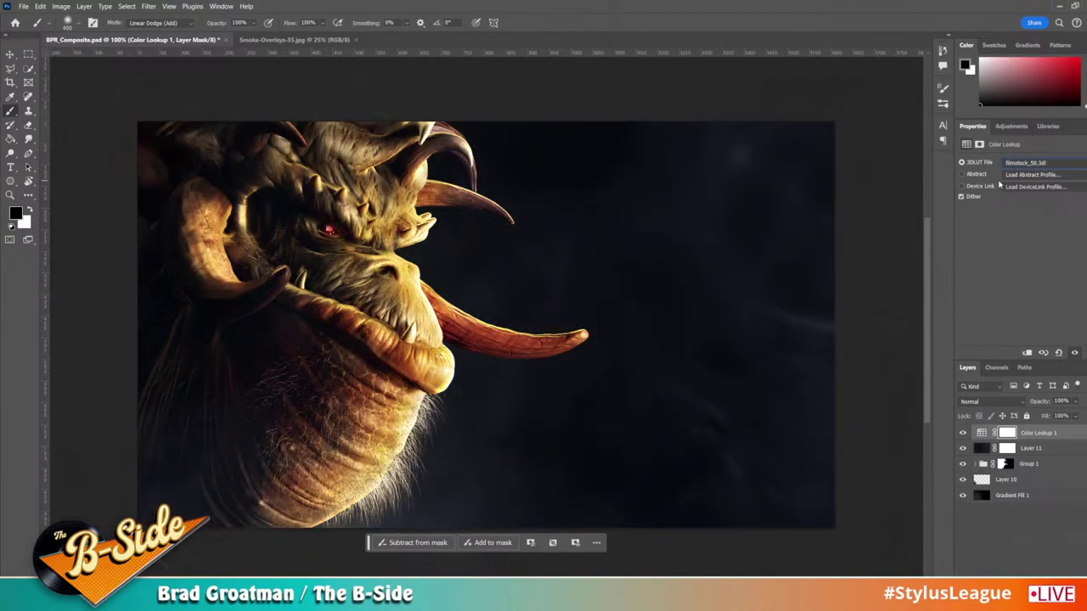
key("Down")
key("Down")
key("Down")
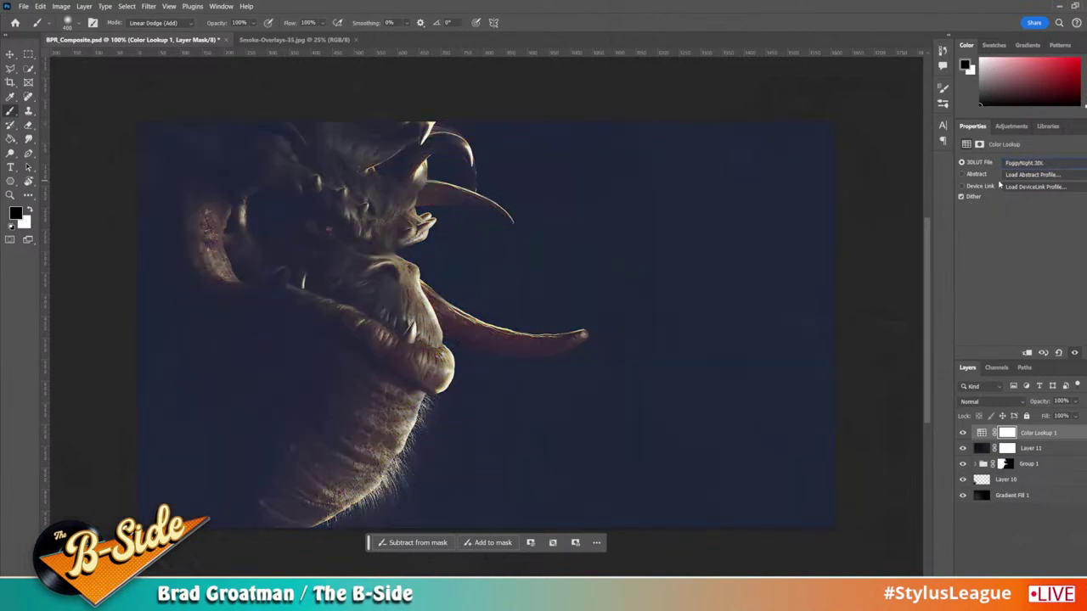
key("Down")
key("Down")
key("Down")
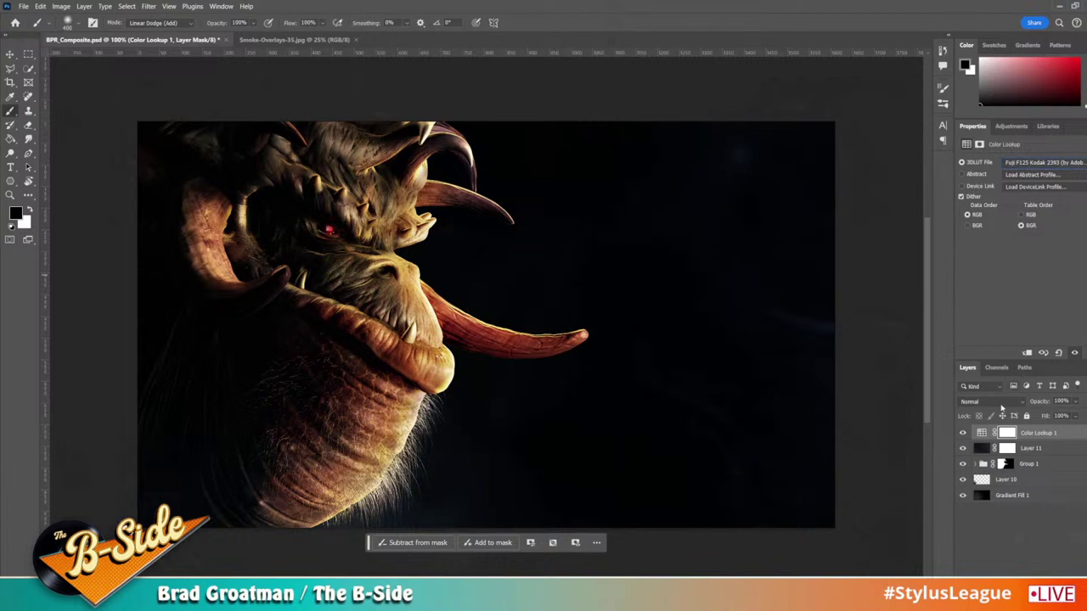
Step: Compare the image with the Color Lookup layer off and on, and lower the layer's opacity to 63%
left_click(962, 433)
left_click(963, 433)
left_click_drag(1045, 405, 1038, 406)
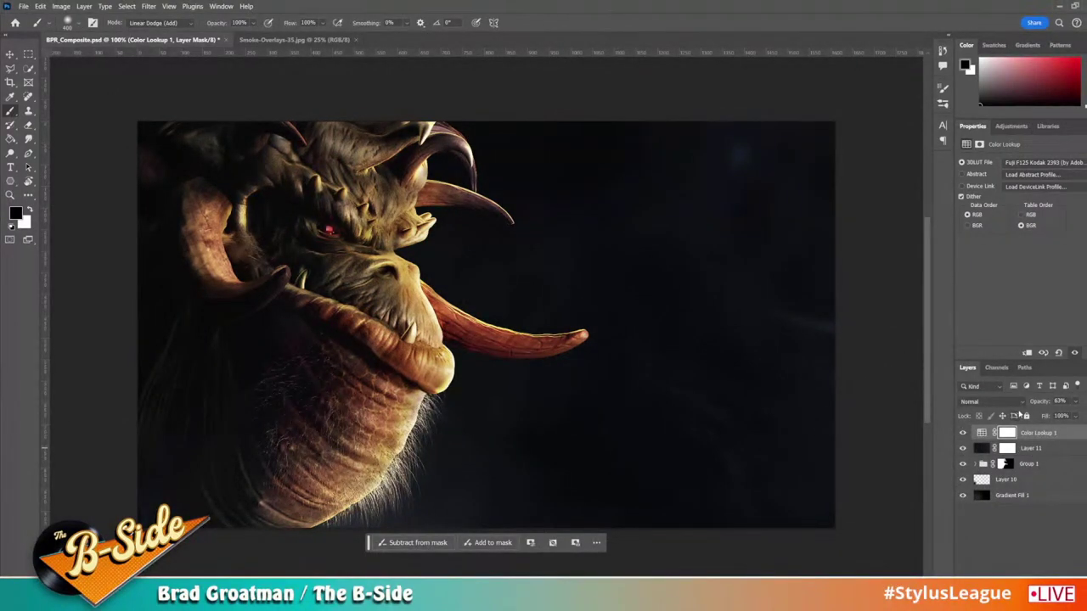
Step: Stamp all visible layers into a new layer above Color Lookup 1 and open the Lens Blur filter for it
key("ctrl+shift+alt+e")
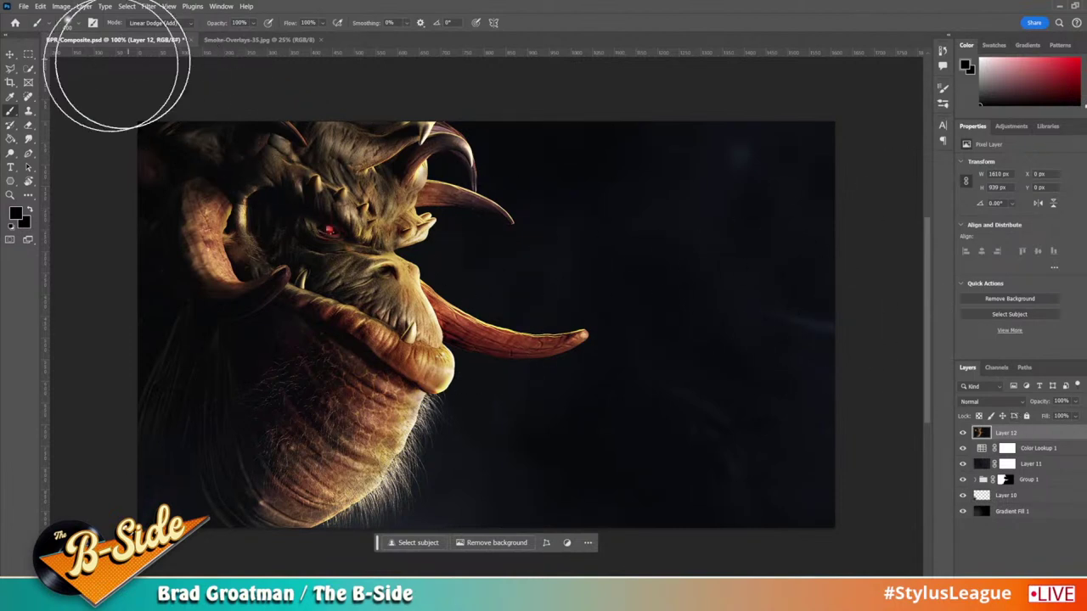
left_click(9, 54)
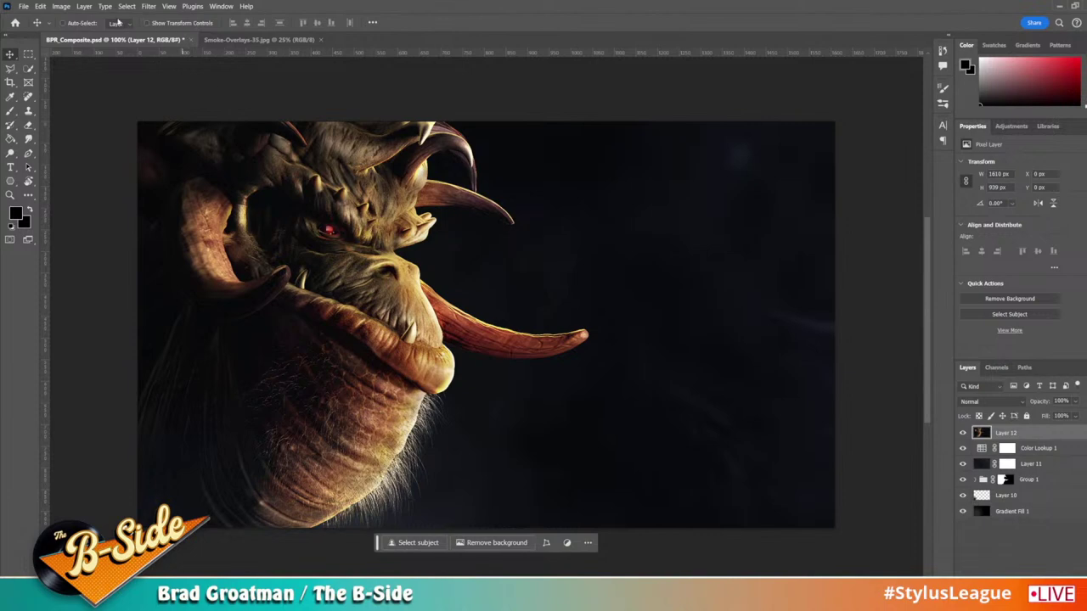
left_click(149, 6)
mouse_move(255, 121)
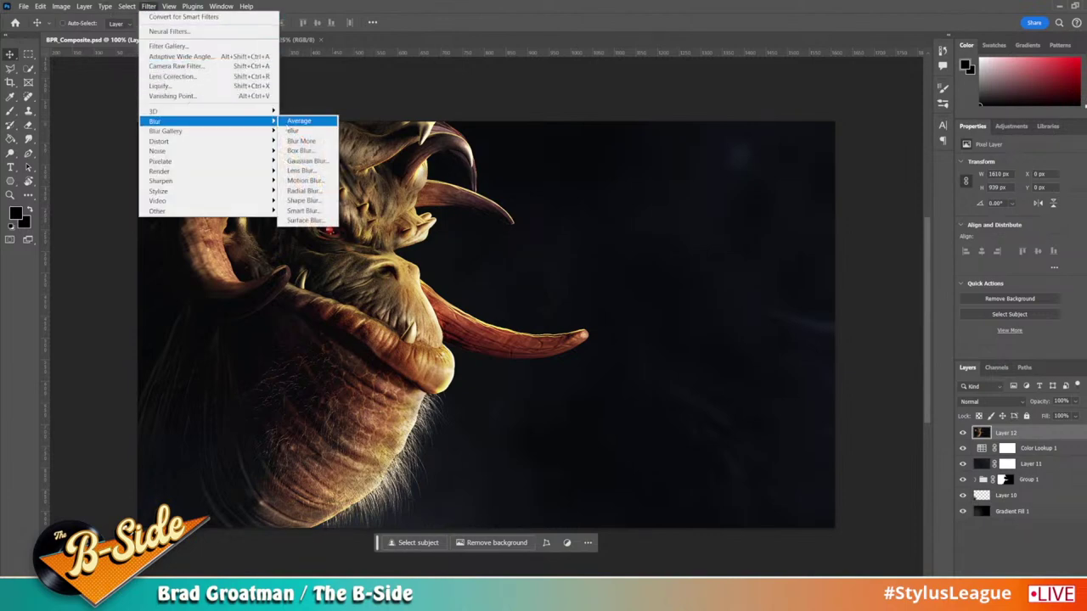
left_click(305, 170)
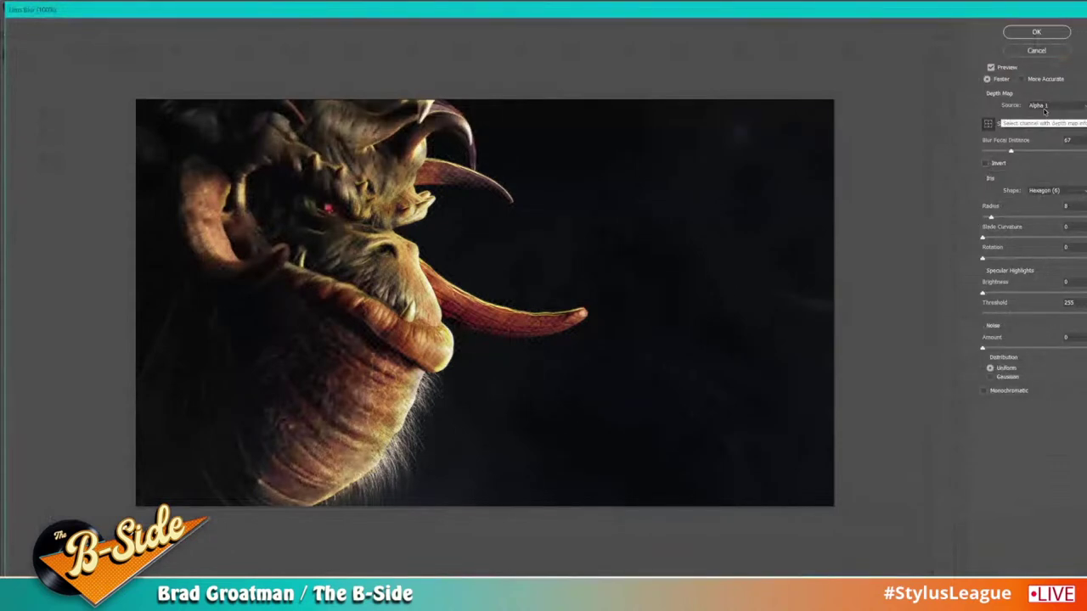
Step: Apply the Lens Blur with its focal point on the creature's face and More Accurate preview, and lower the stamped layer's opacity to 75%
left_click(348, 236)
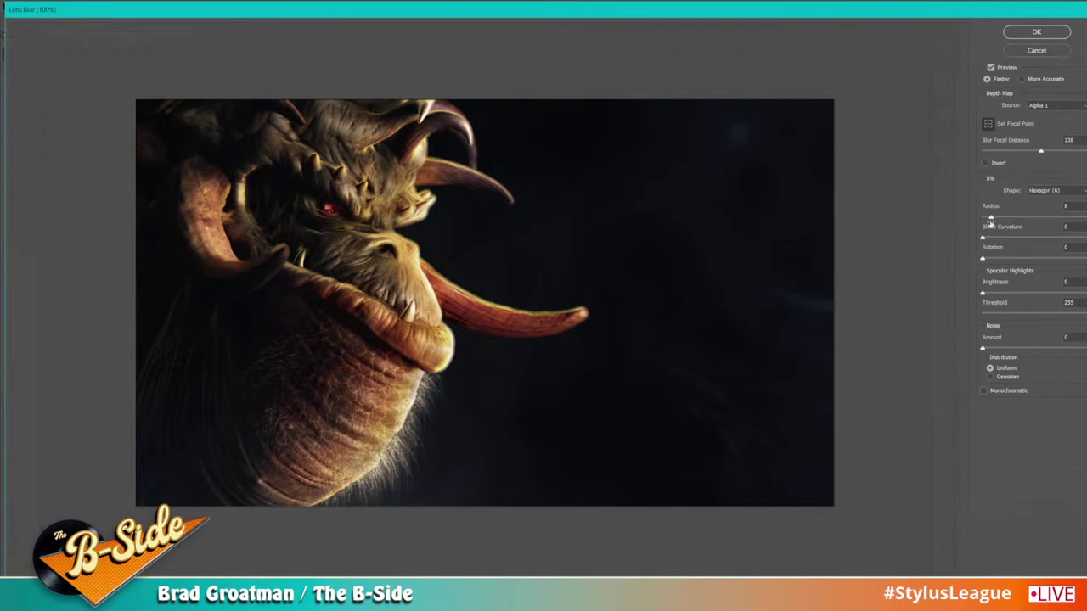
left_click(1020, 78)
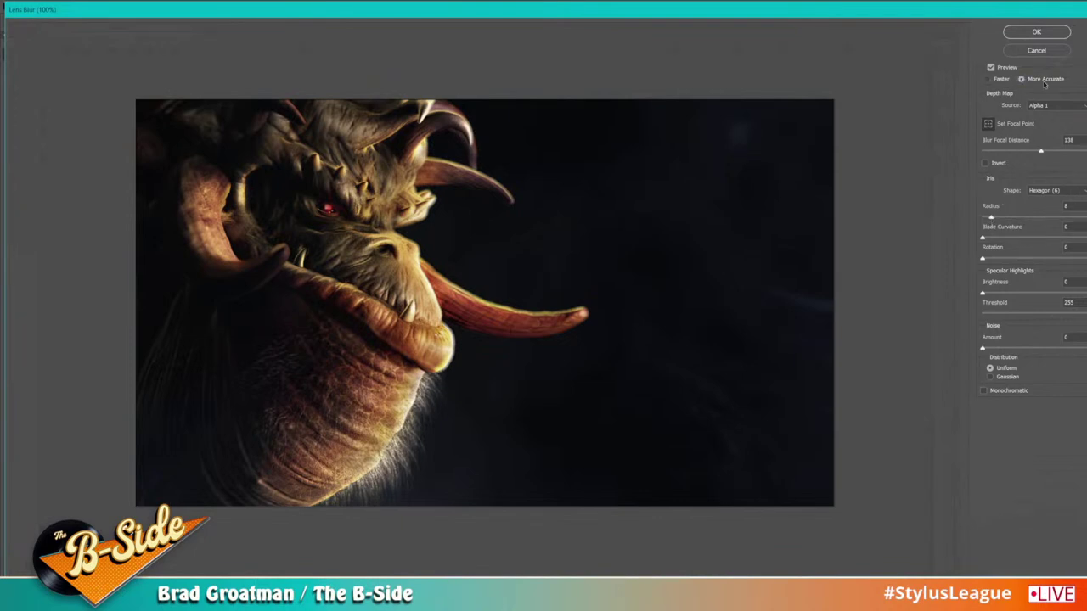
left_click(1036, 34)
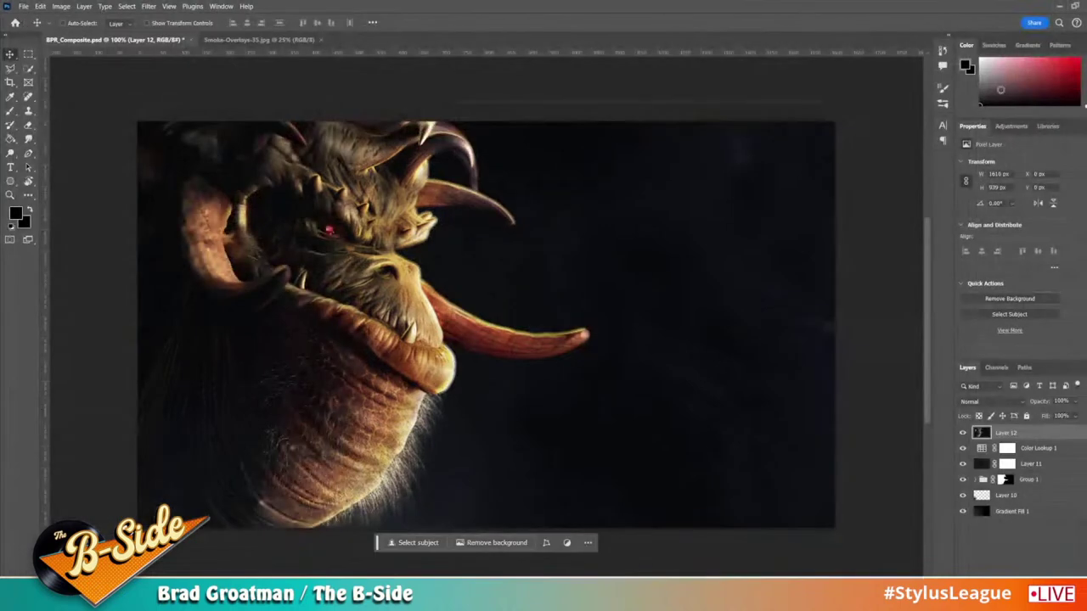
left_click_drag(1039, 405, 1041, 406)
Step: Switch to ZBrush, collapse the expanded side tray and turn the whole creature head to the front view
left_click(580, 594)
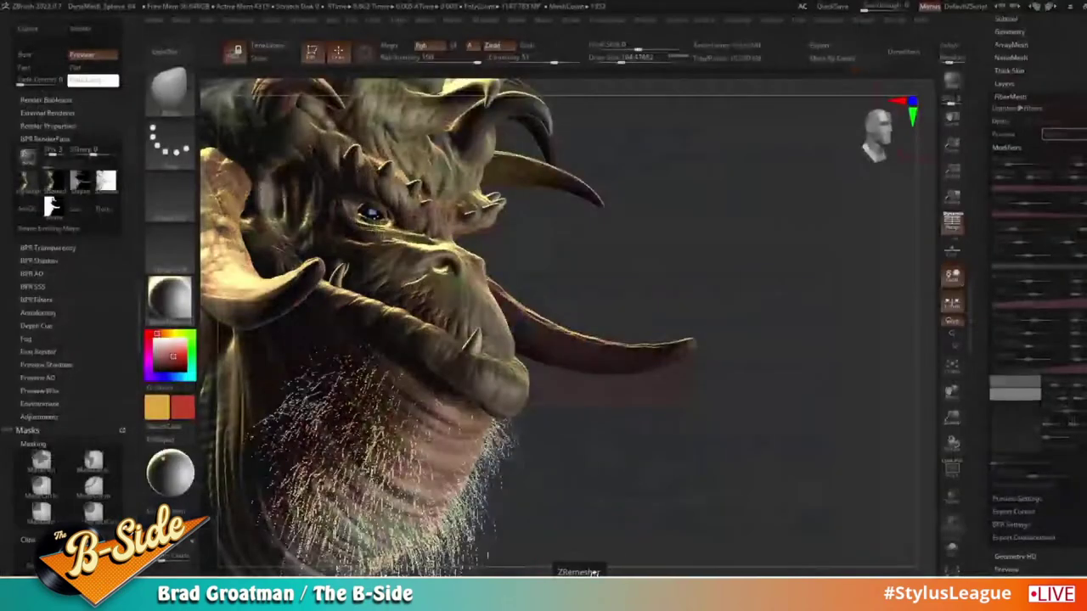
double_click(138, 319)
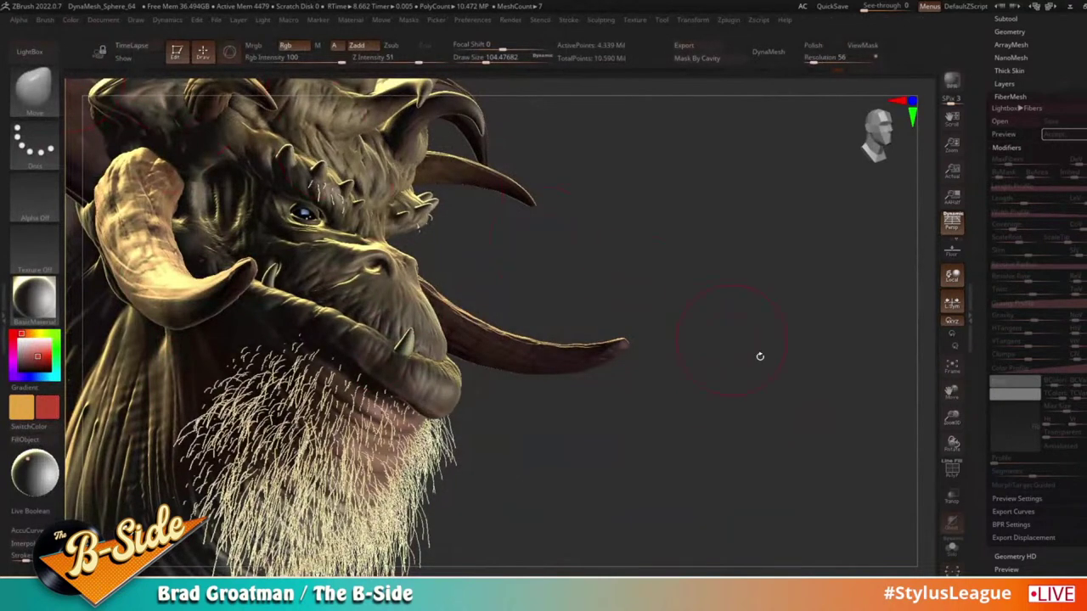
left_click_drag(759, 357, 826, 375)
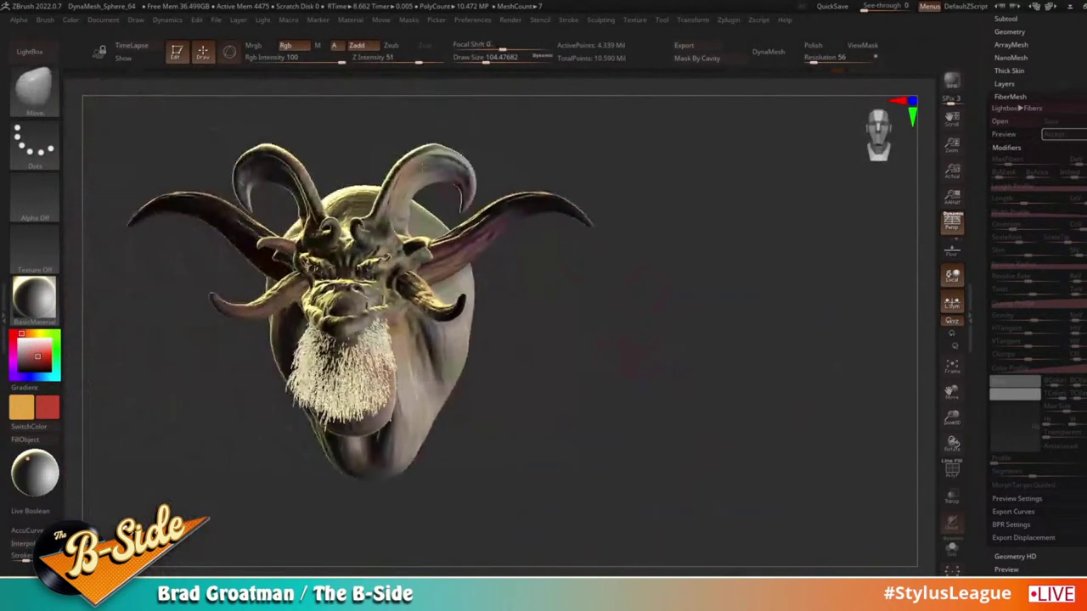
Step: Reposition the scene light so that it shines on the creature head from the front
left_click(262, 19)
left_click(363, 61)
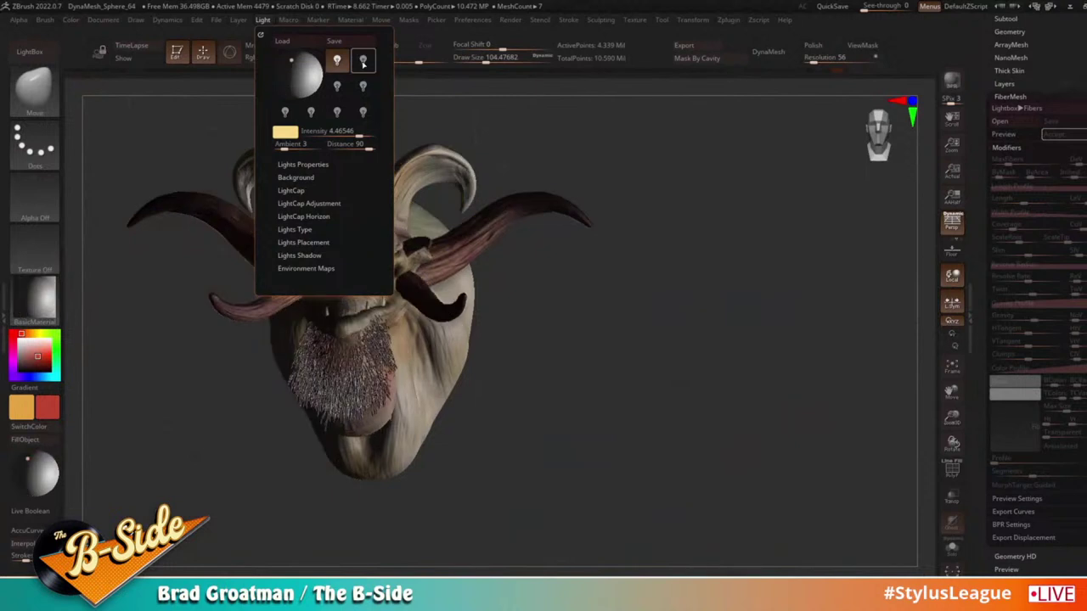
left_click_drag(761, 303, 580, 257)
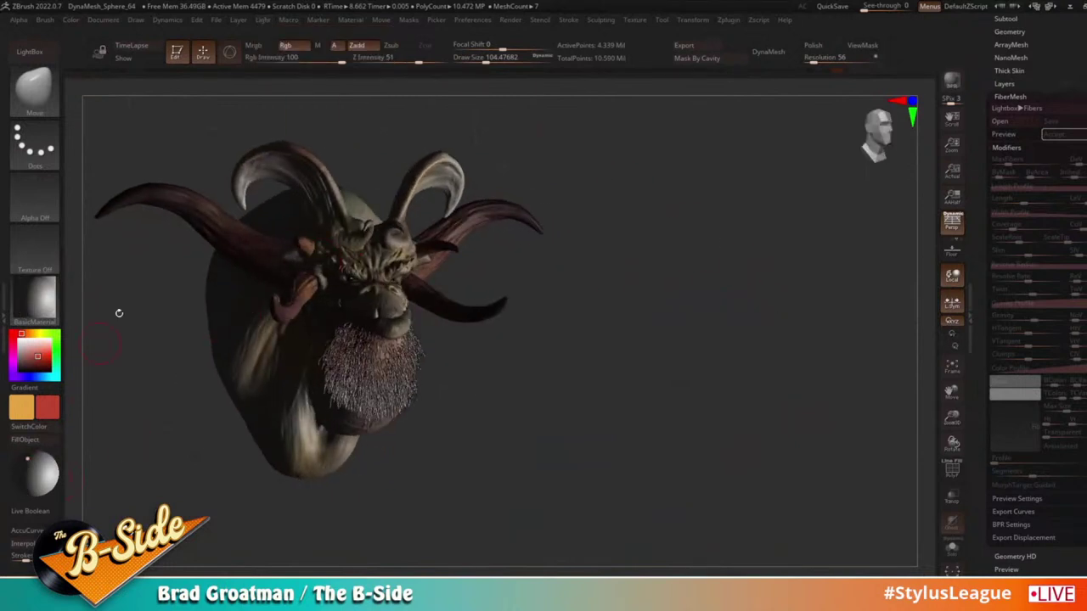
left_click(288, 19)
left_click(262, 20)
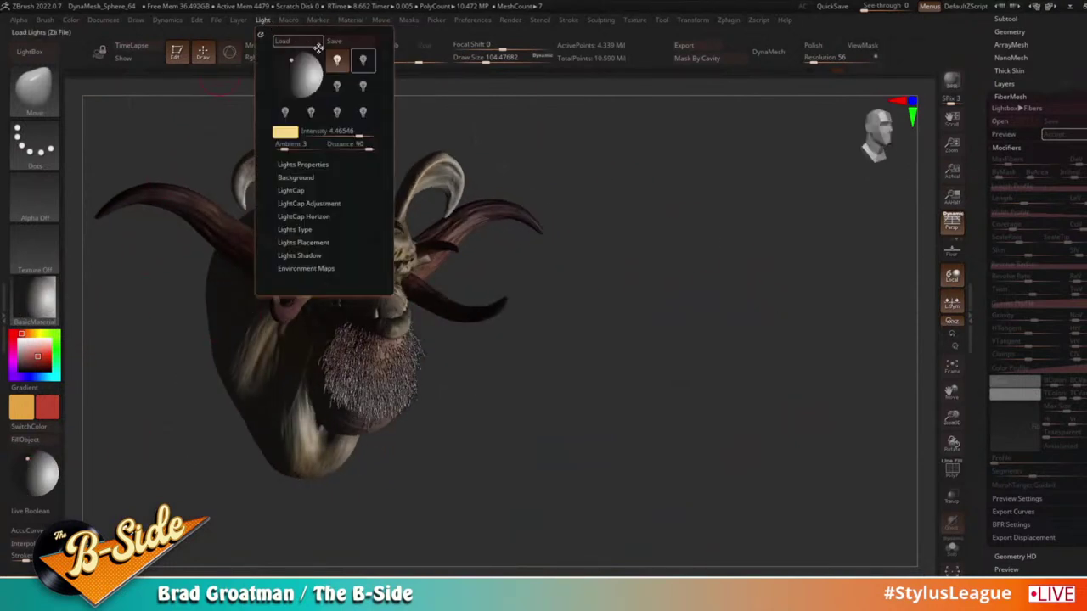
left_click(301, 76)
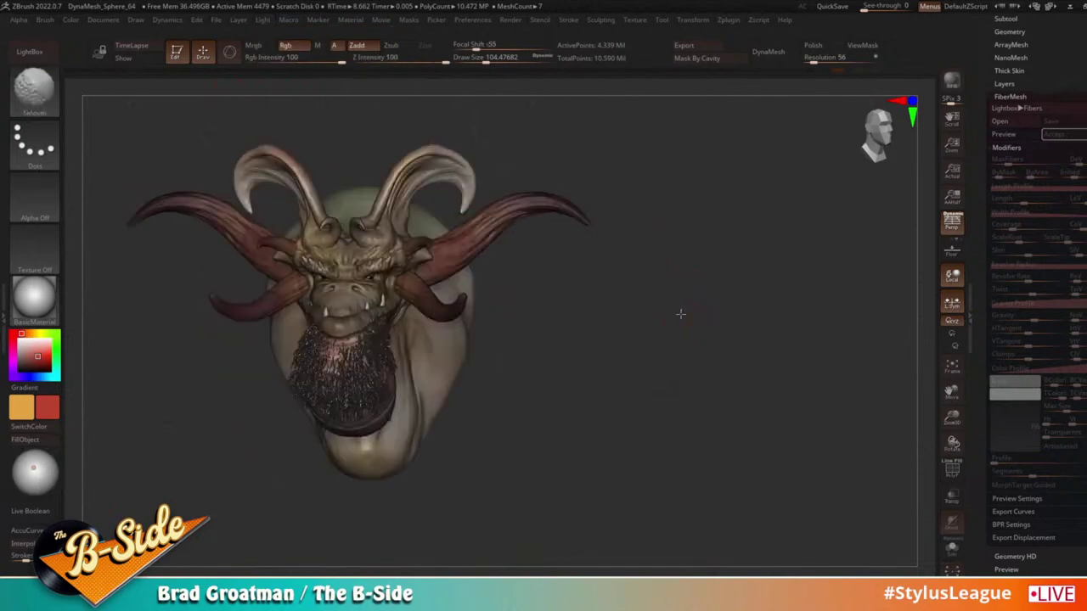
Step: Select the Move brush, turn the creature head to a three-quarter view and switch to Photoshop
key("b")
key("m")
key("v")
mouse_move(680, 313)
left_mouse_down()
mouse_move(720, 359)
mouse_move(747, 363)
mouse_move(727, 395)
mouse_move(769, 389)
mouse_move(756, 390)
left_mouse_up()
key("alt+Tab")
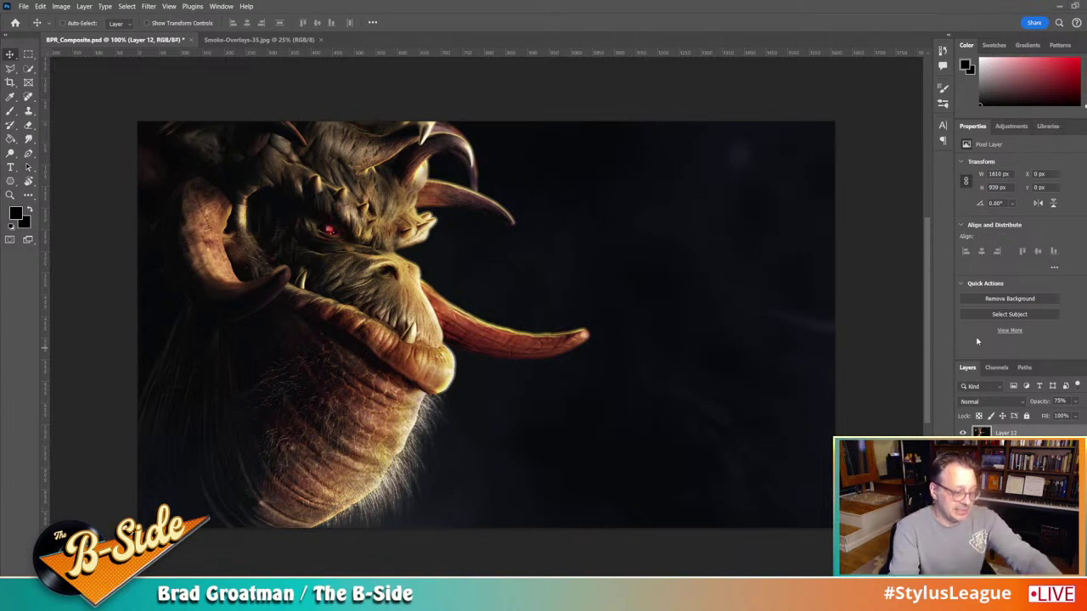
Step: Return to ZBrush, show the recent files in LightBox and browse the work > school > charDes folder on DATA (D:), closing without opening anything
left_click(1059, 10)
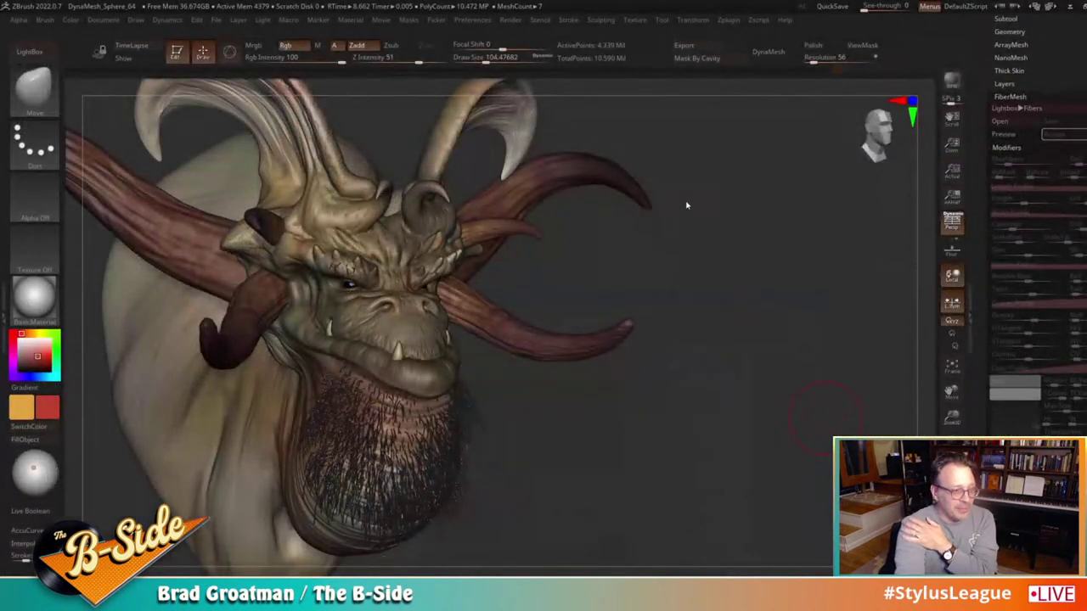
left_click(36, 56)
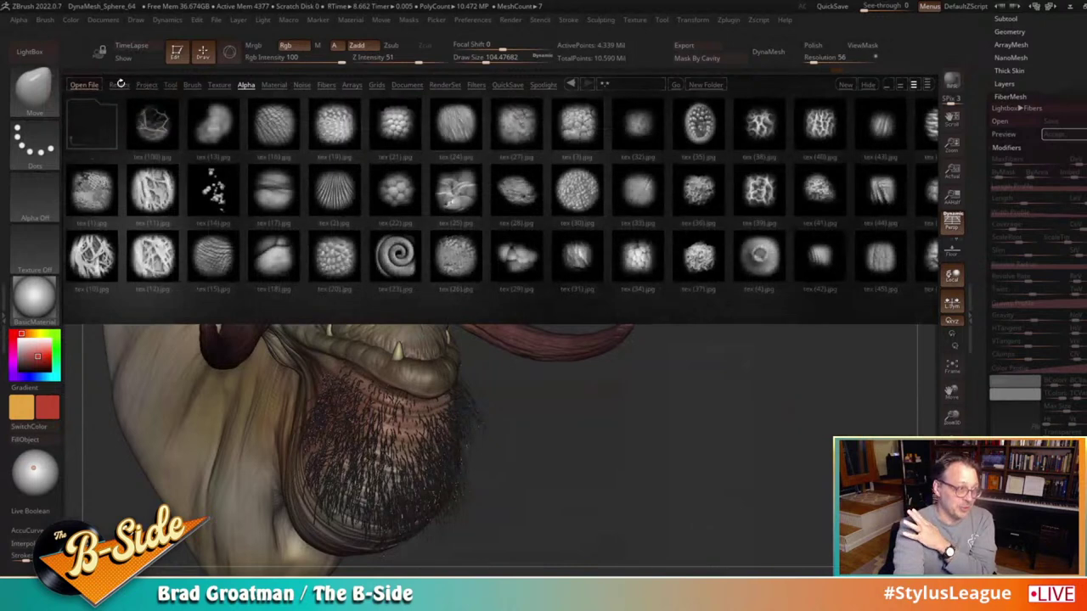
left_click(120, 85)
left_click(86, 86)
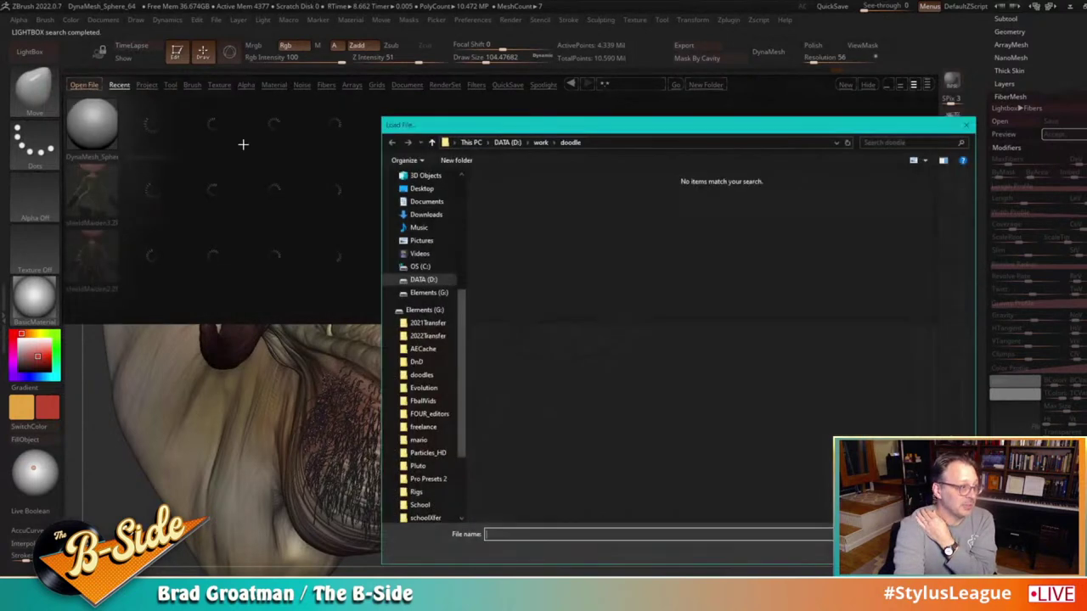
left_click(537, 142)
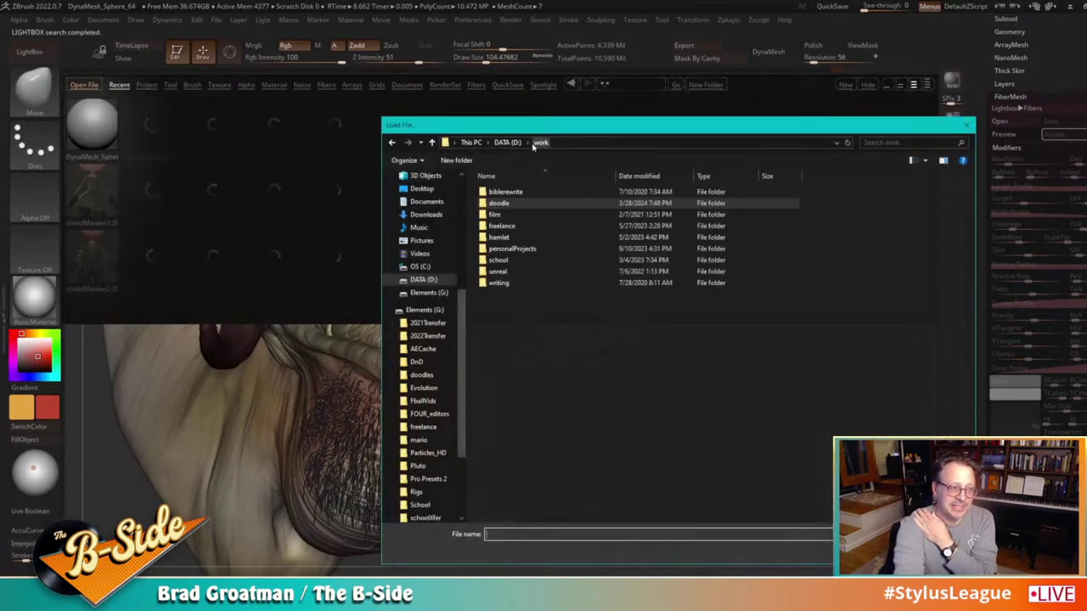
double_click(512, 263)
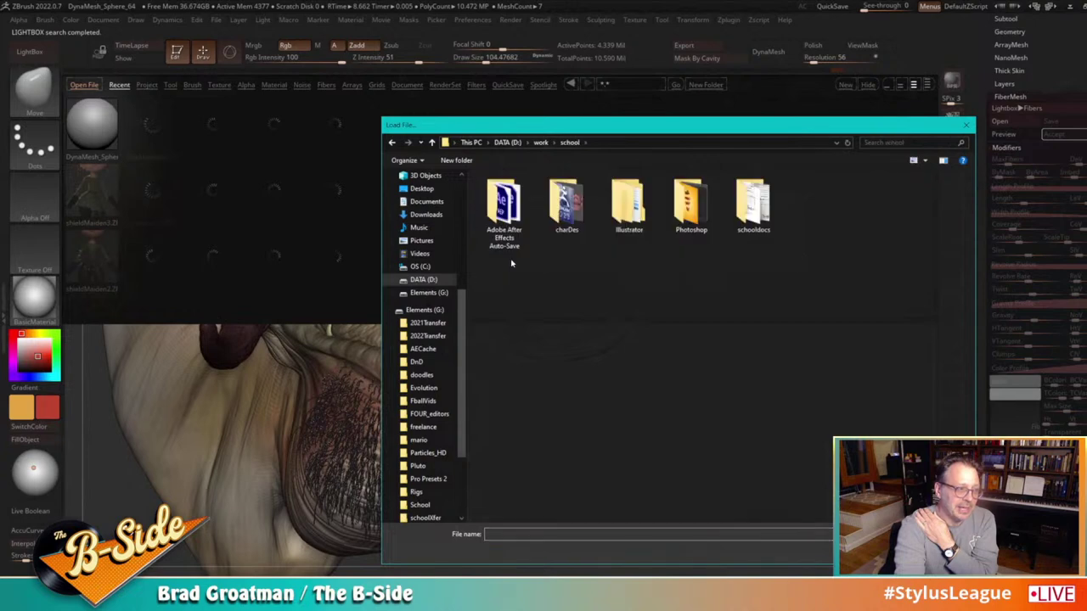
double_click(563, 208)
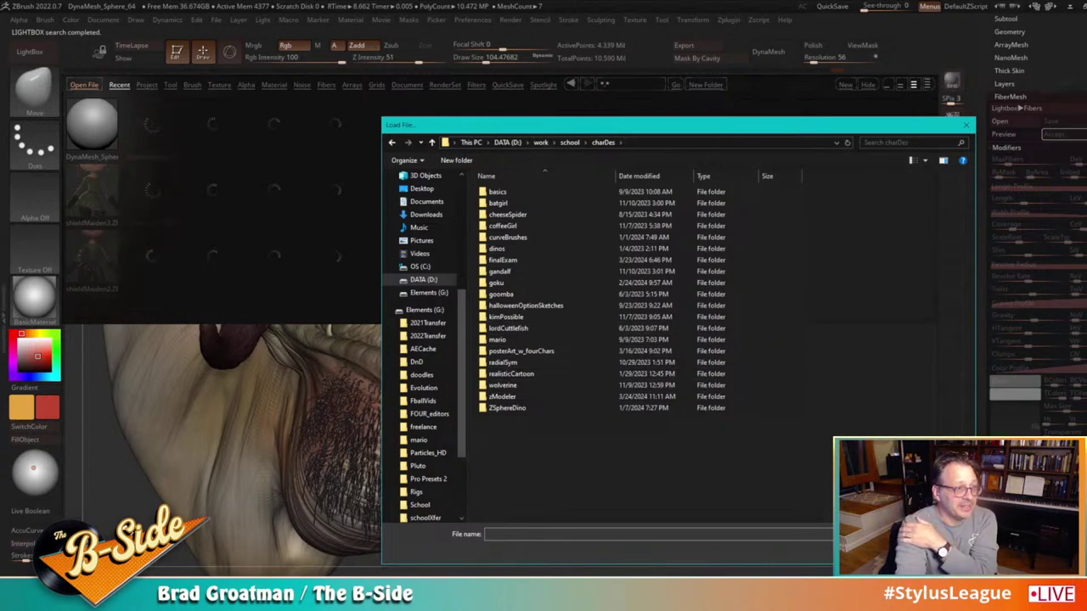
left_click(966, 125)
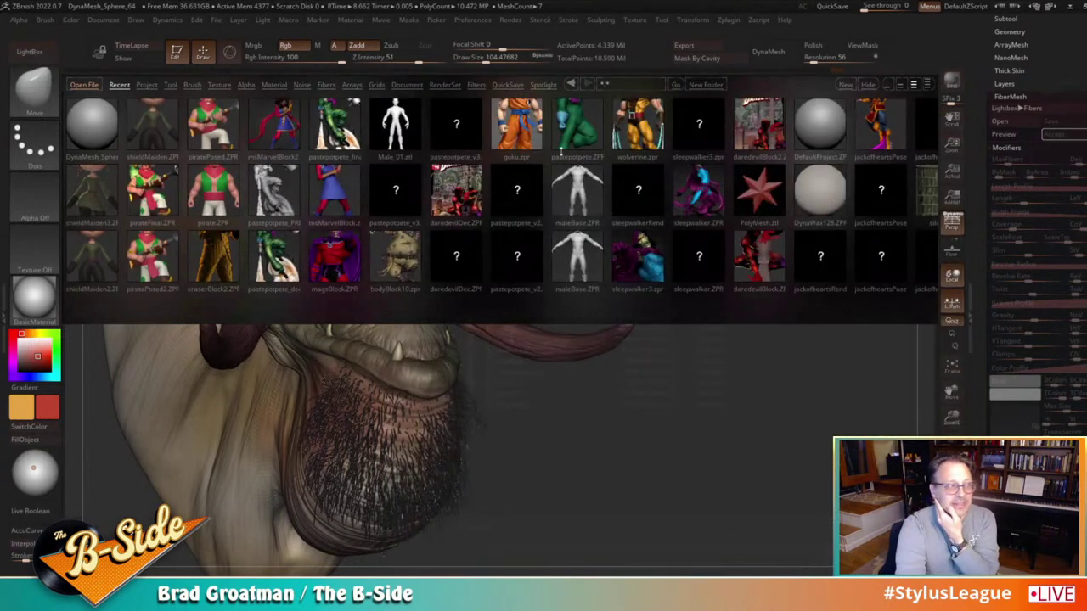
Step: Browse the School > 3DCharDesign folder on the Elements (G:) drive for projects and close the file browser without opening anything
left_click(89, 84)
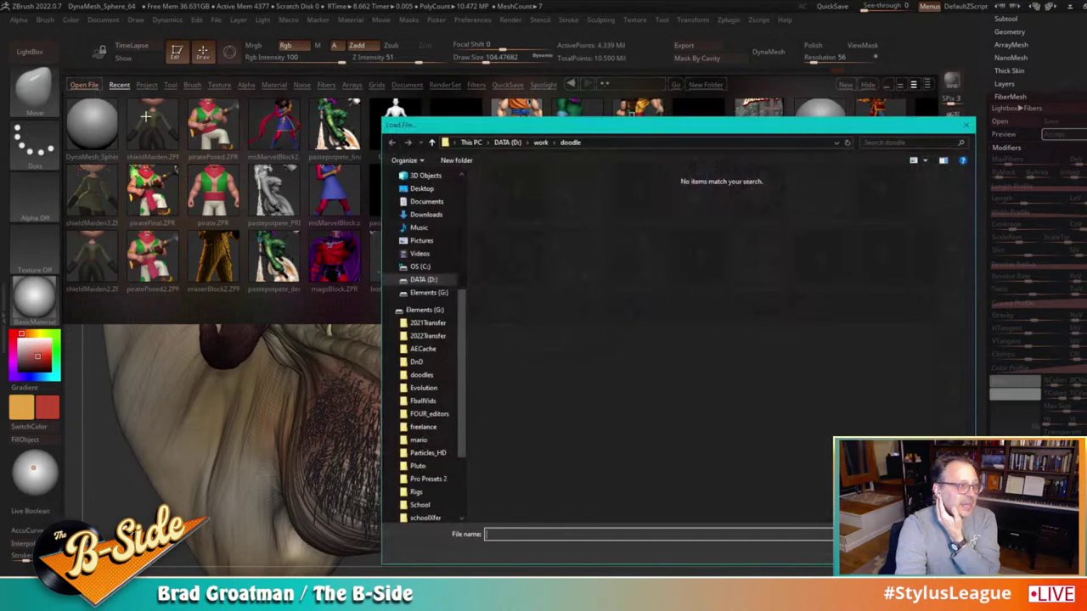
left_click(449, 313)
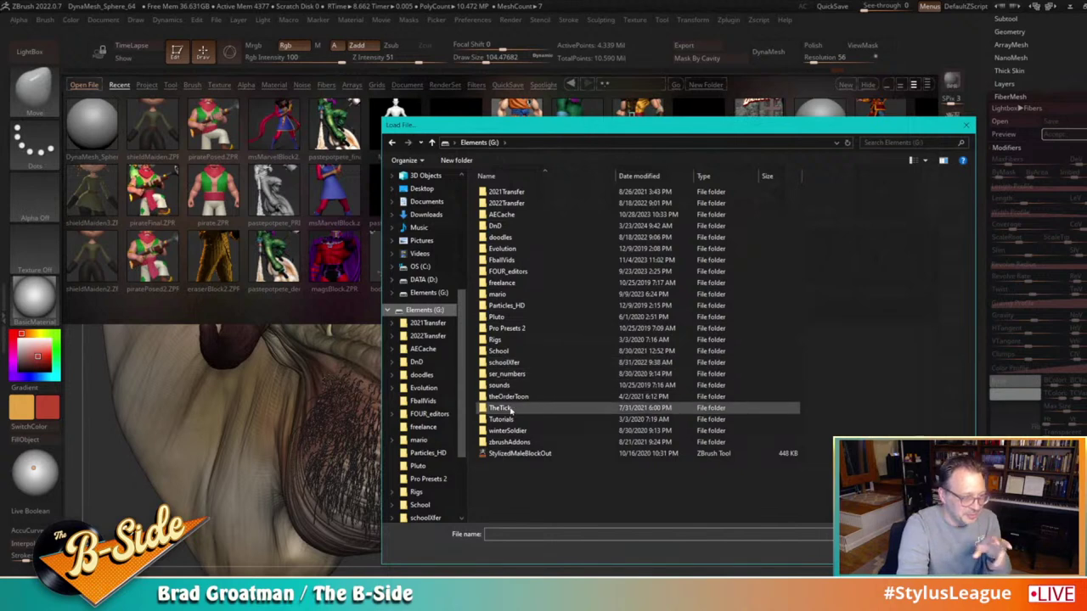
double_click(533, 351)
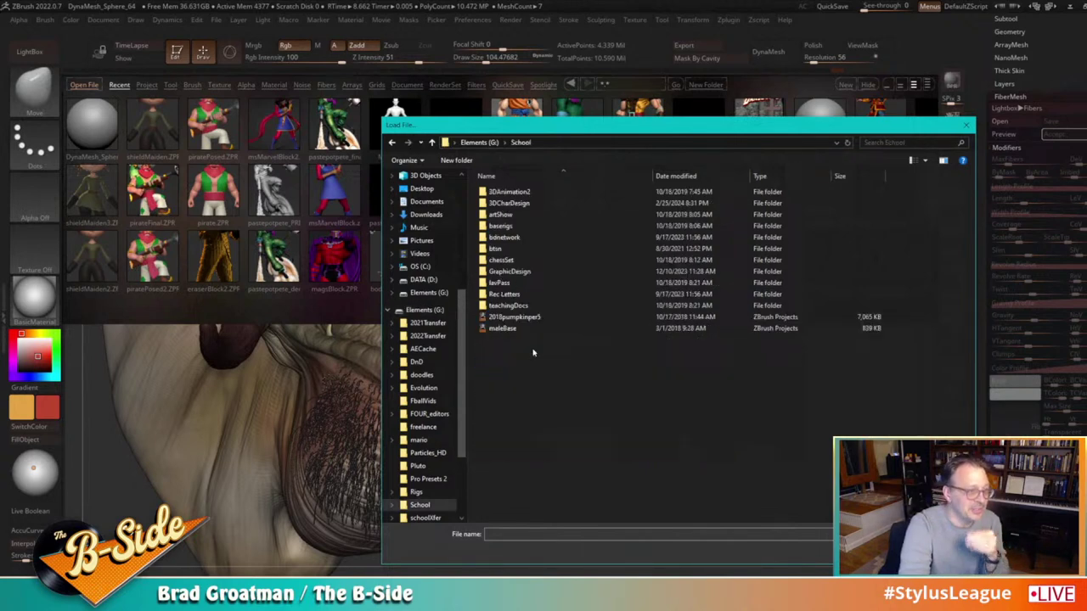
double_click(527, 206)
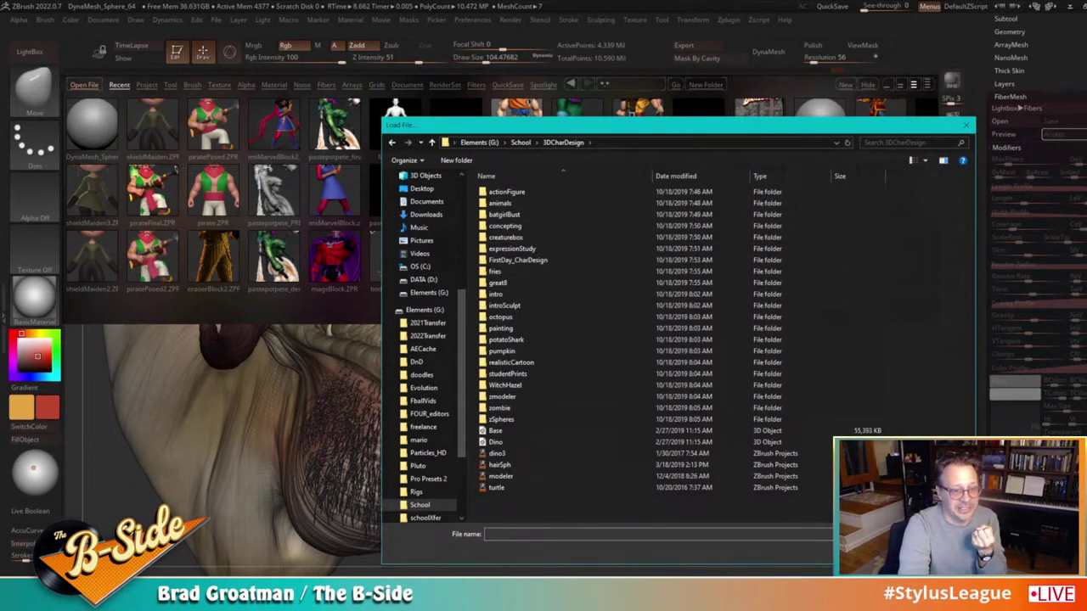
key("Escape")
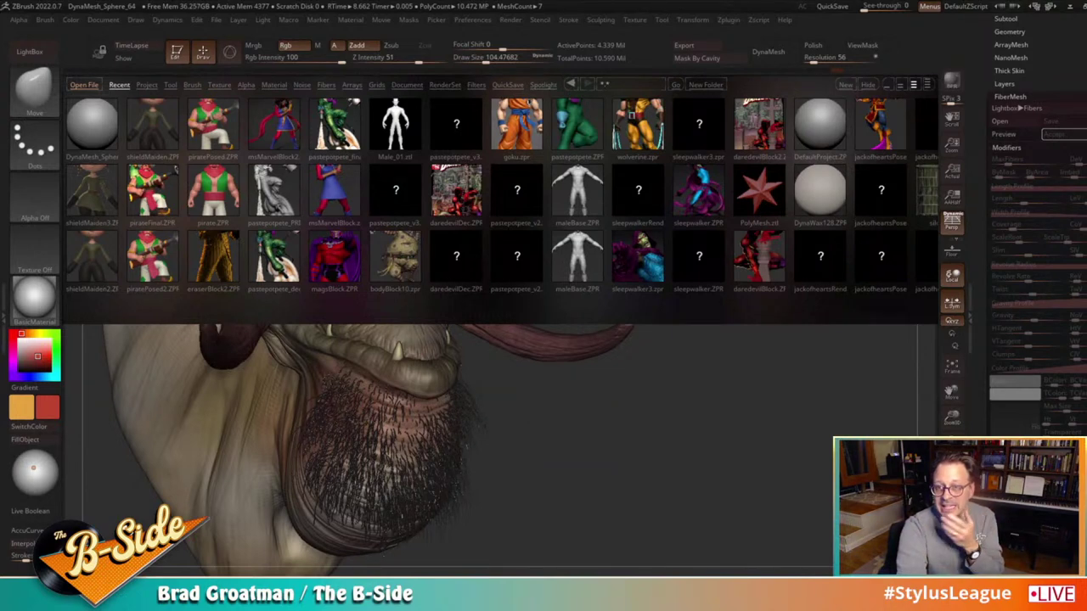
Step: Switch to Messenger in the browser and examine the creature renders and textures shared in the Zbrush Superfriends chat
key("alt+Tab")
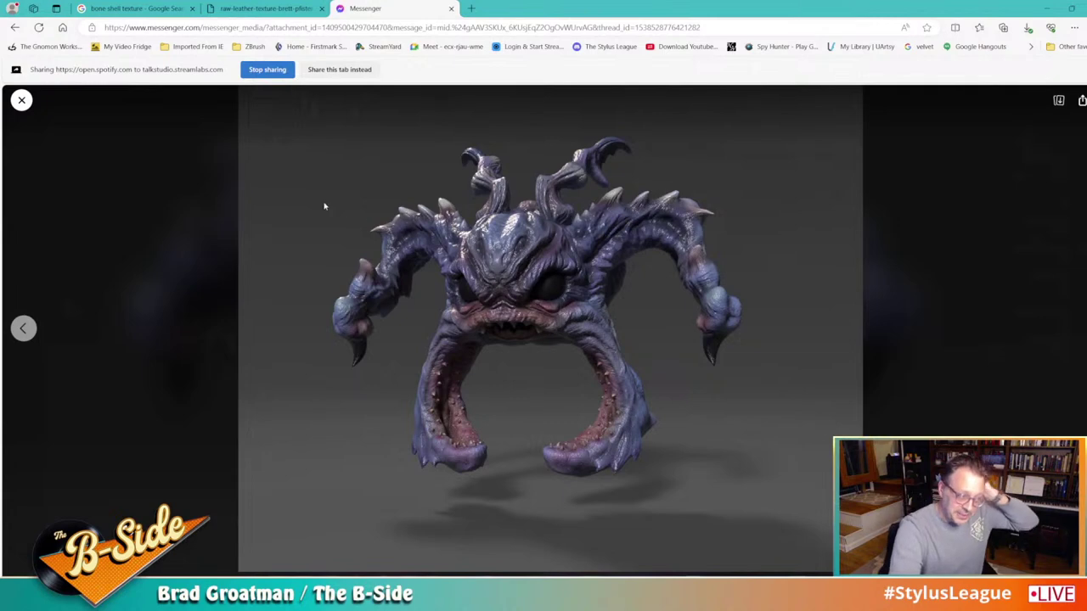
left_click(21, 99)
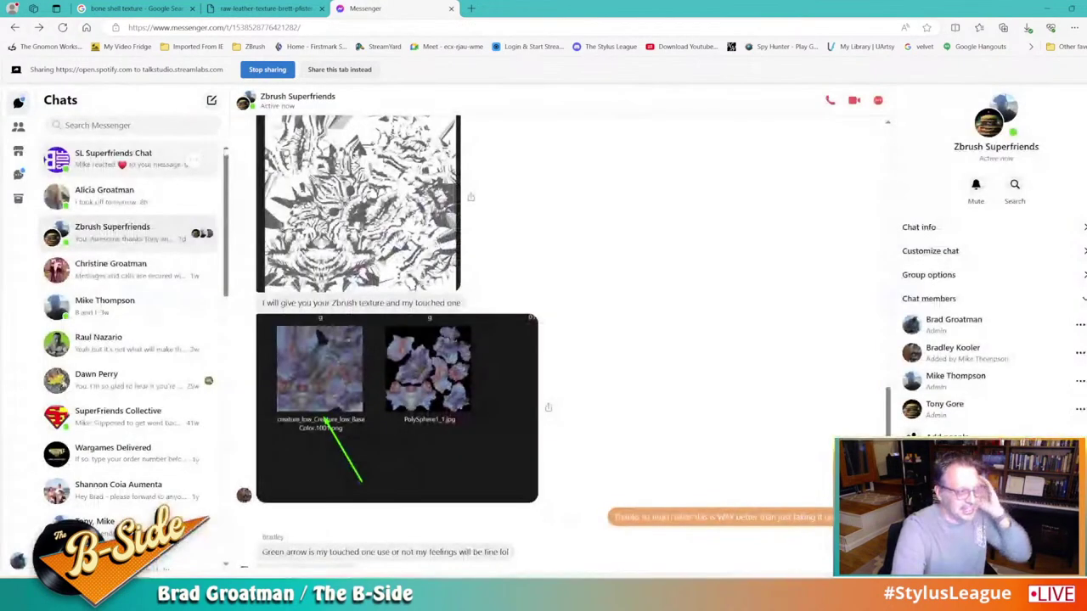
scroll(630, 155, "up", 15)
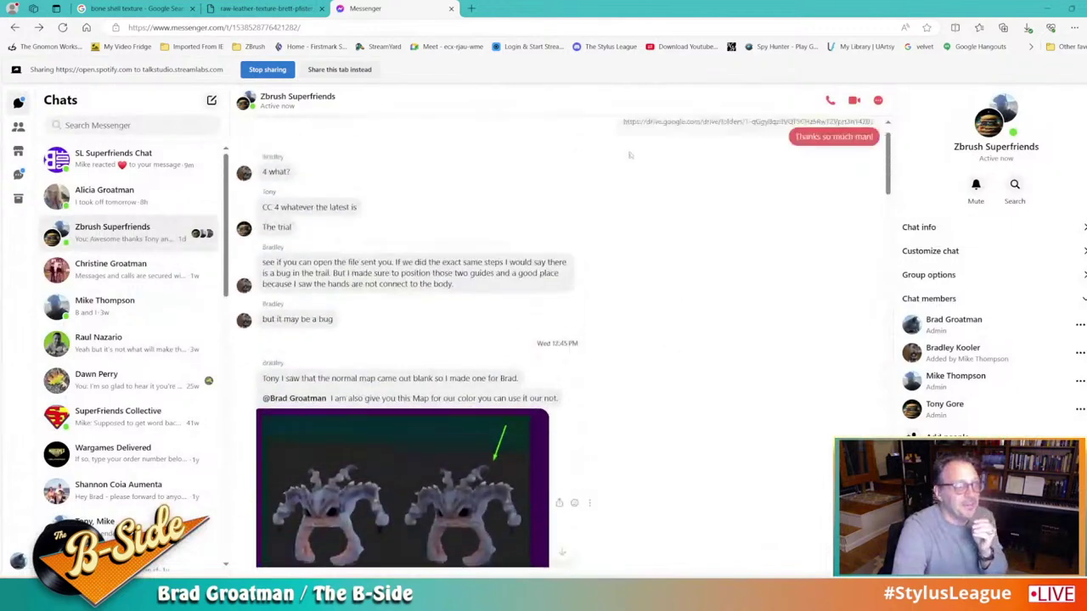
key("ctrl+w")
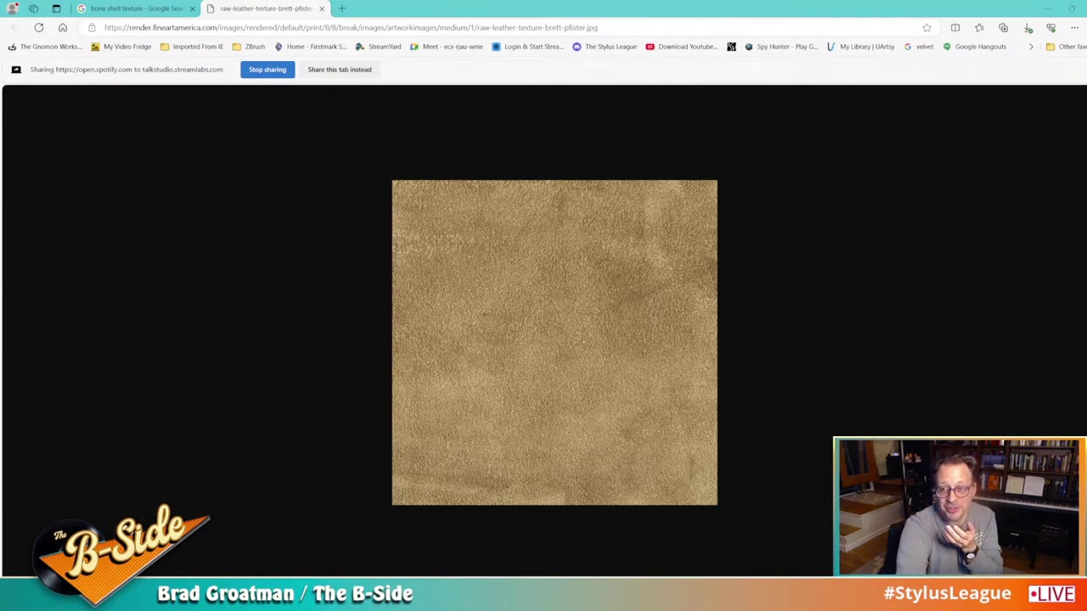
key("alt+Tab")
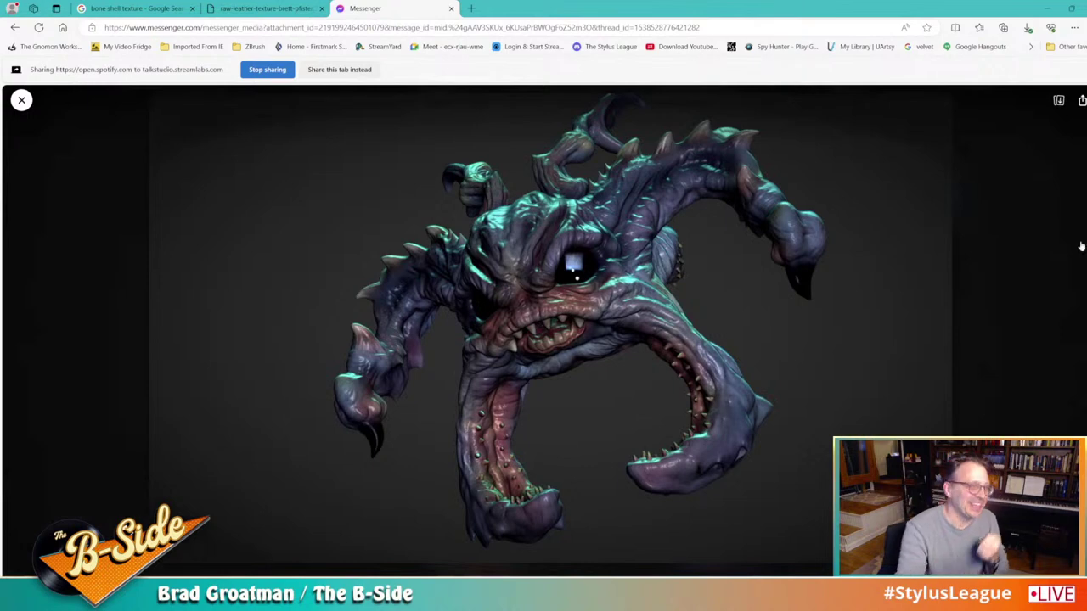
Step: Minimize the browser and switch back to the BPR_Composite.psd document in Photoshop
left_click(1046, 8)
left_click(1081, 6)
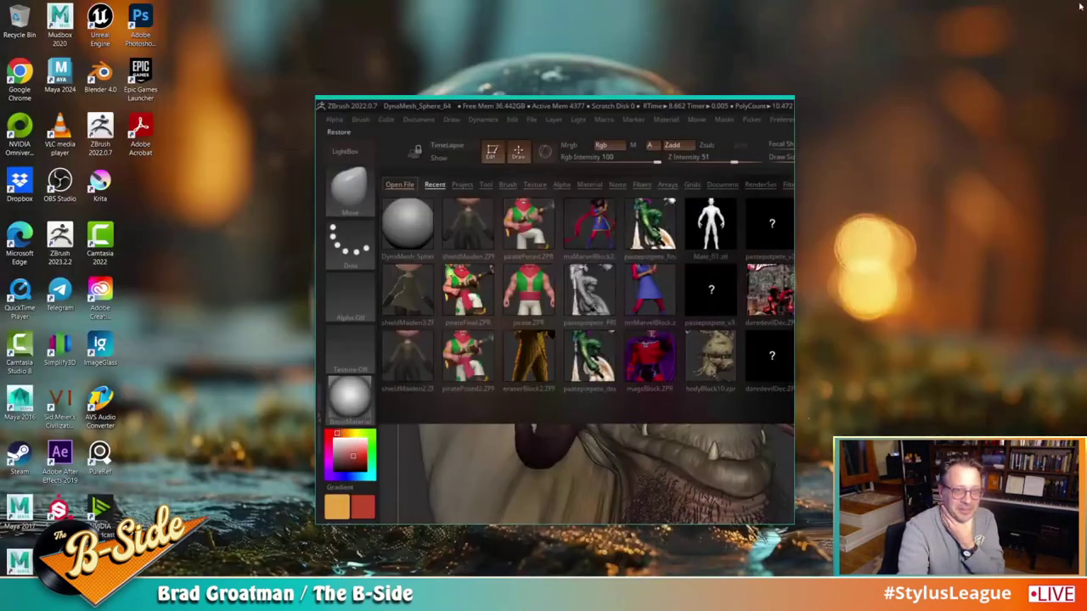
left_click(599, 600)
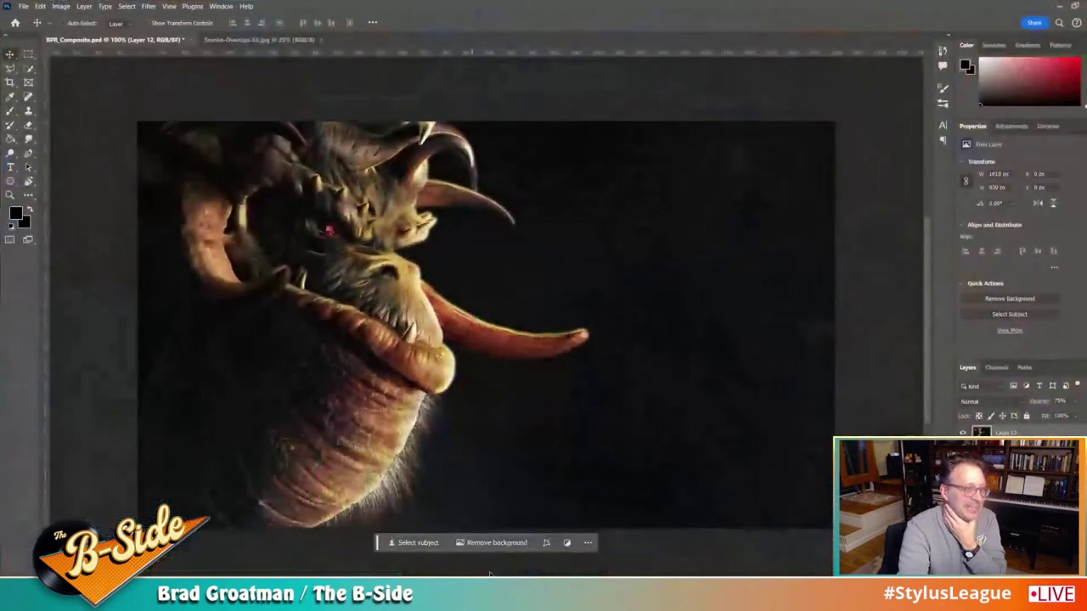